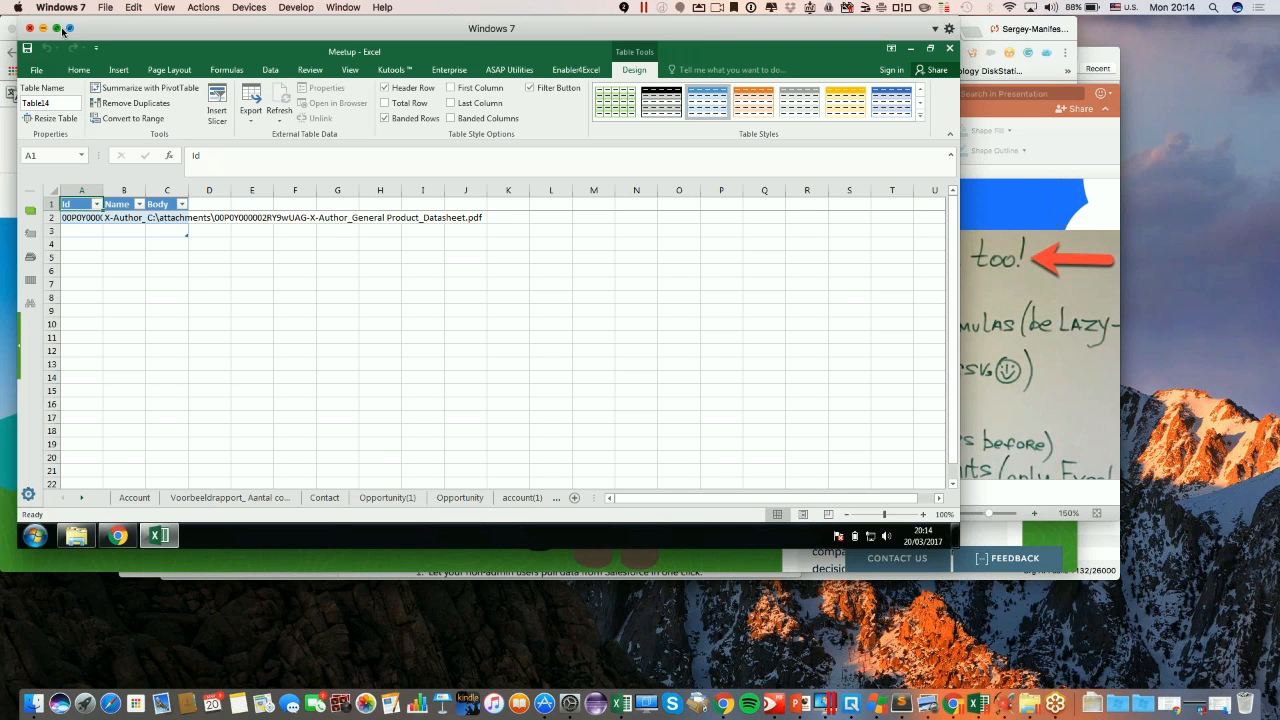
Expand the virtual machine to full screen, maximize the workbook window and open the existing Voorbeeldrapport_ Aantal co... sheet
{"action": "left_click", "coordinate": [58, 30]}
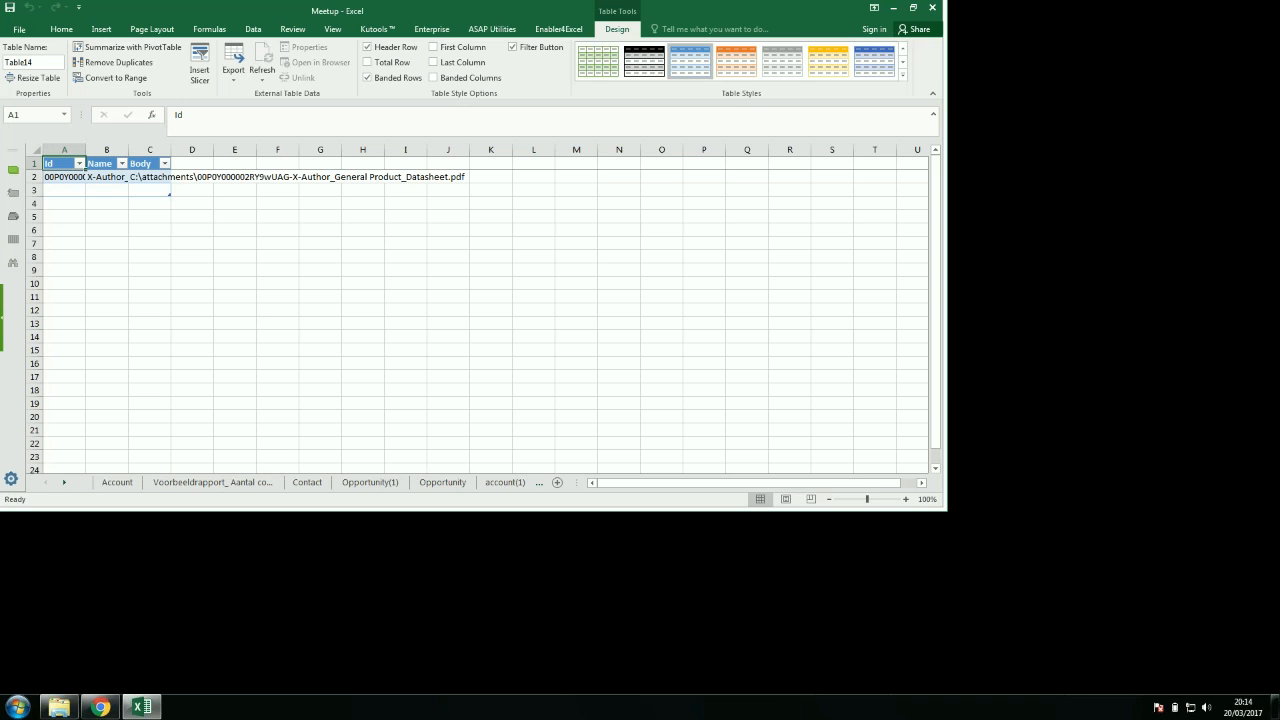
{"action": "left_click", "coordinate": [913, 7]}
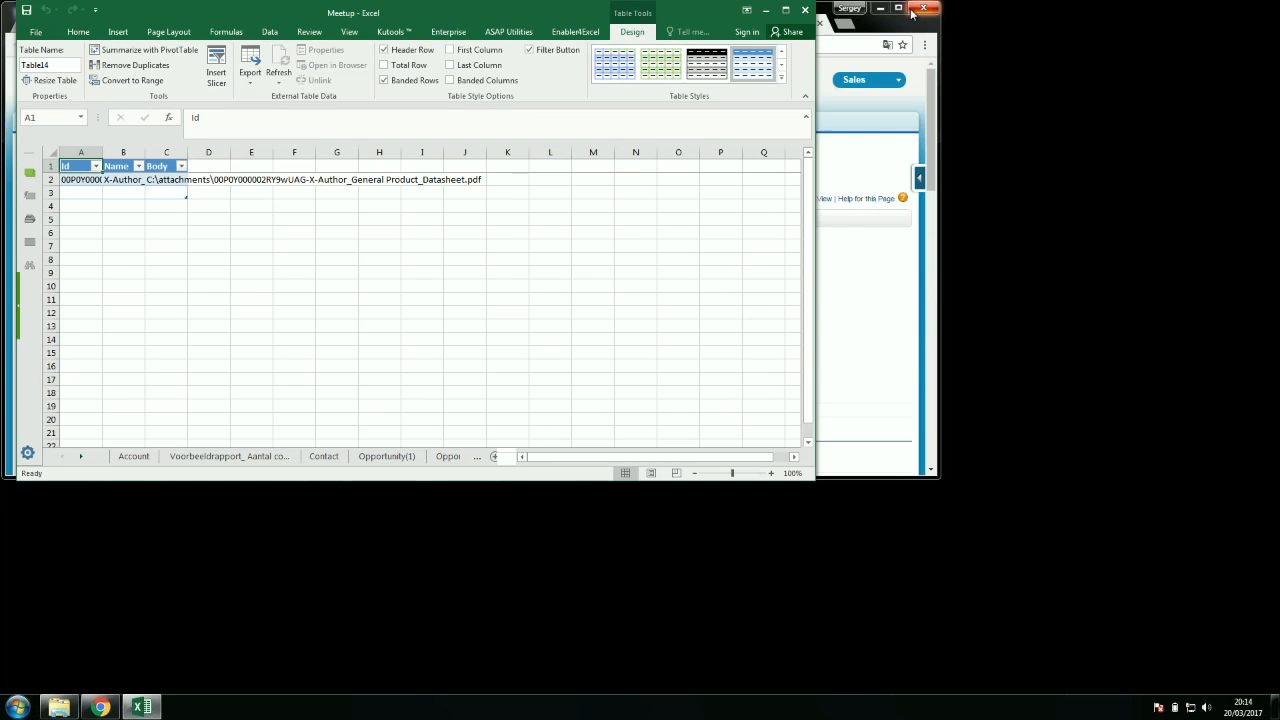
{"action": "left_click", "coordinate": [785, 10]}
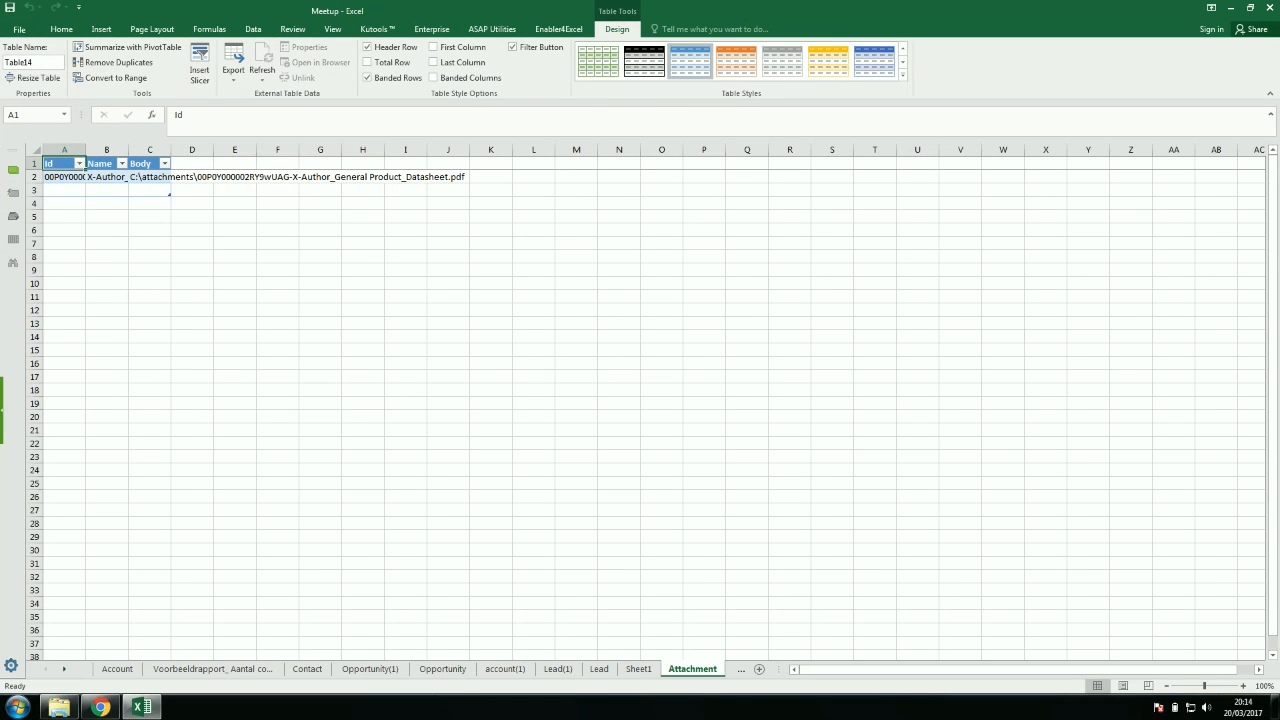
{"action": "left_click", "coordinate": [219, 670]}
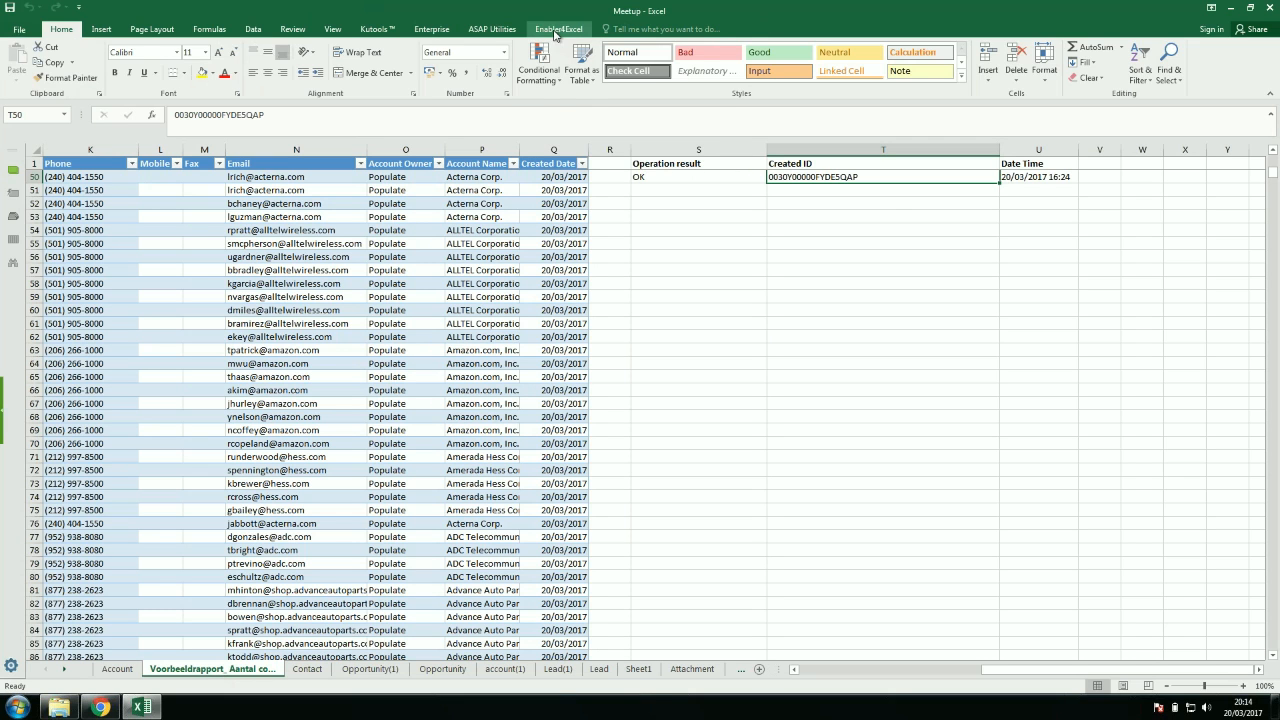
Examine the Enabler4Excel Get Reports and Get Data dialogs, closing each one, and zoom the sheet to 184%
{"action": "left_click", "coordinate": [556, 30]}
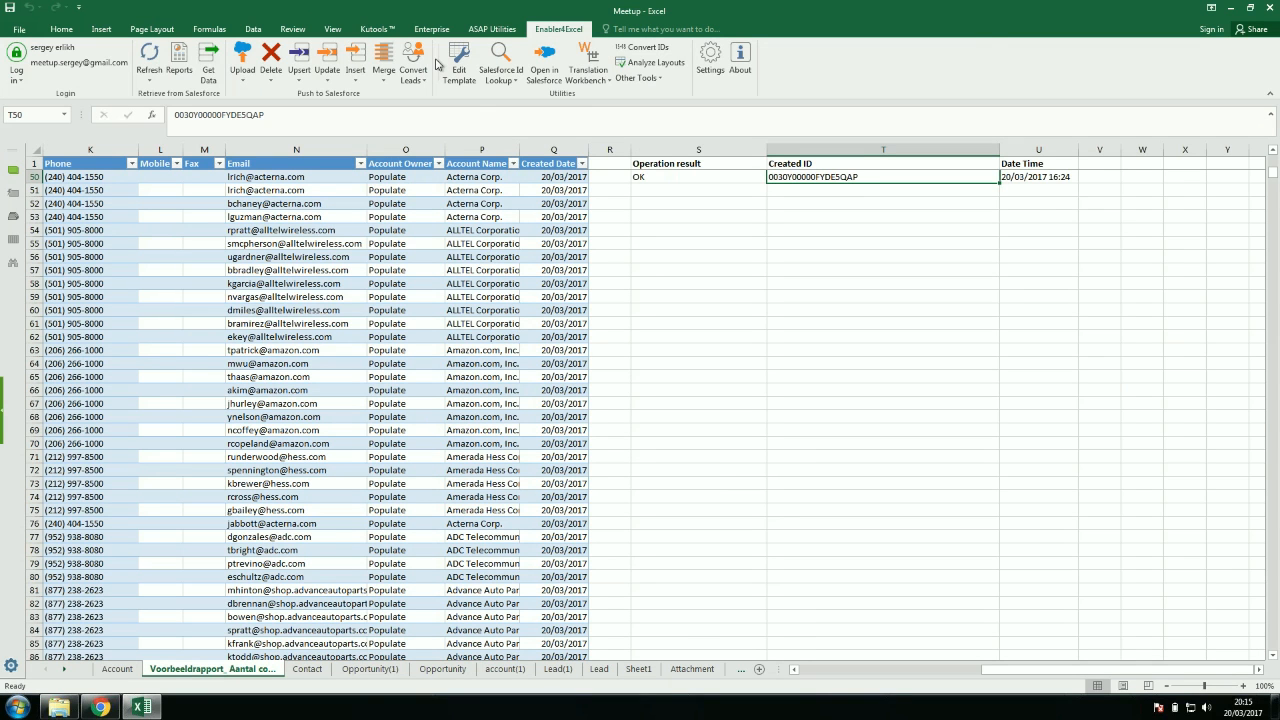
{"action": "left_click", "coordinate": [179, 58]}
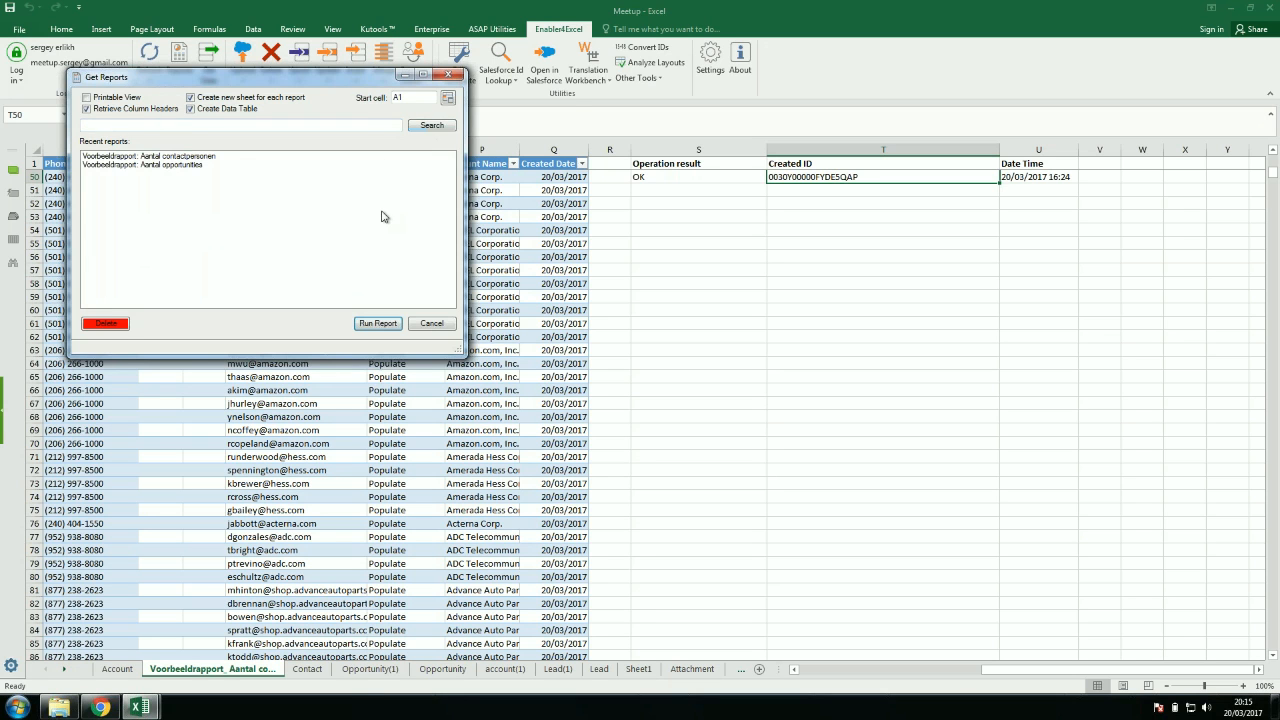
{"action": "left_click_drag", "start_coordinate": [334, 85], "coordinate": [458, 101]}
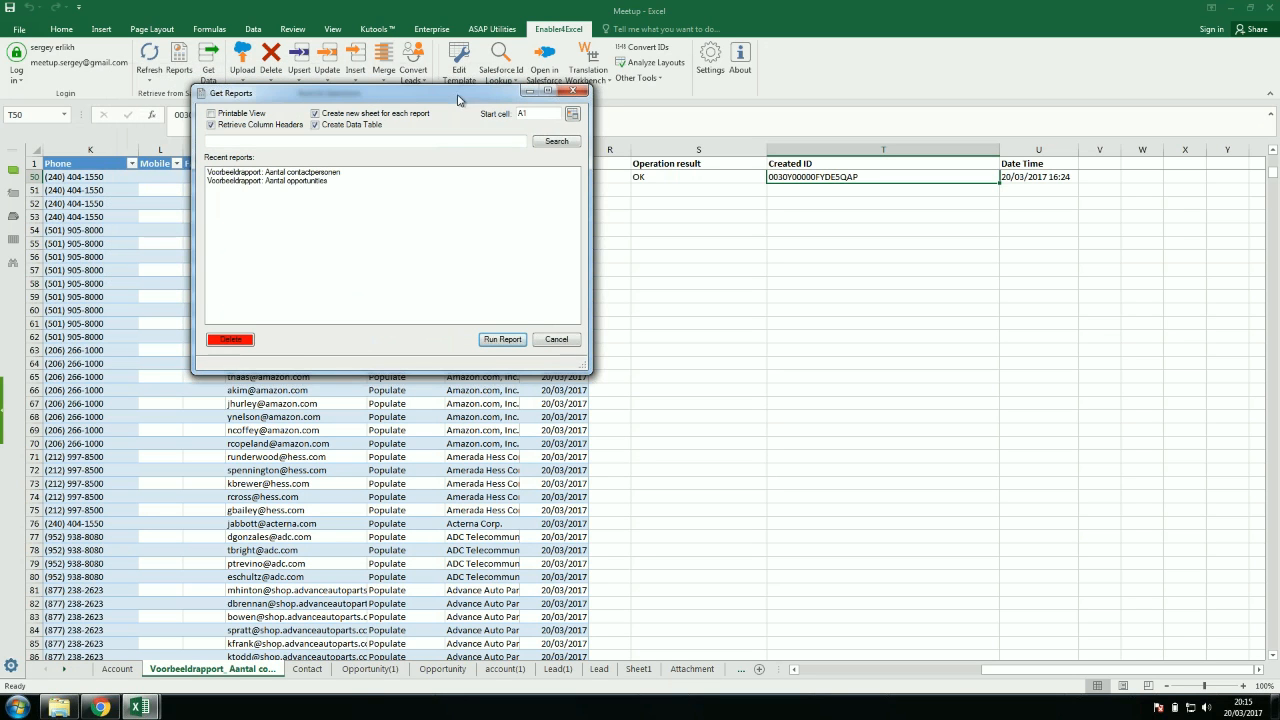
{"action": "left_click", "coordinate": [1212, 686]}
{"action": "left_click", "coordinate": [1213, 686]}
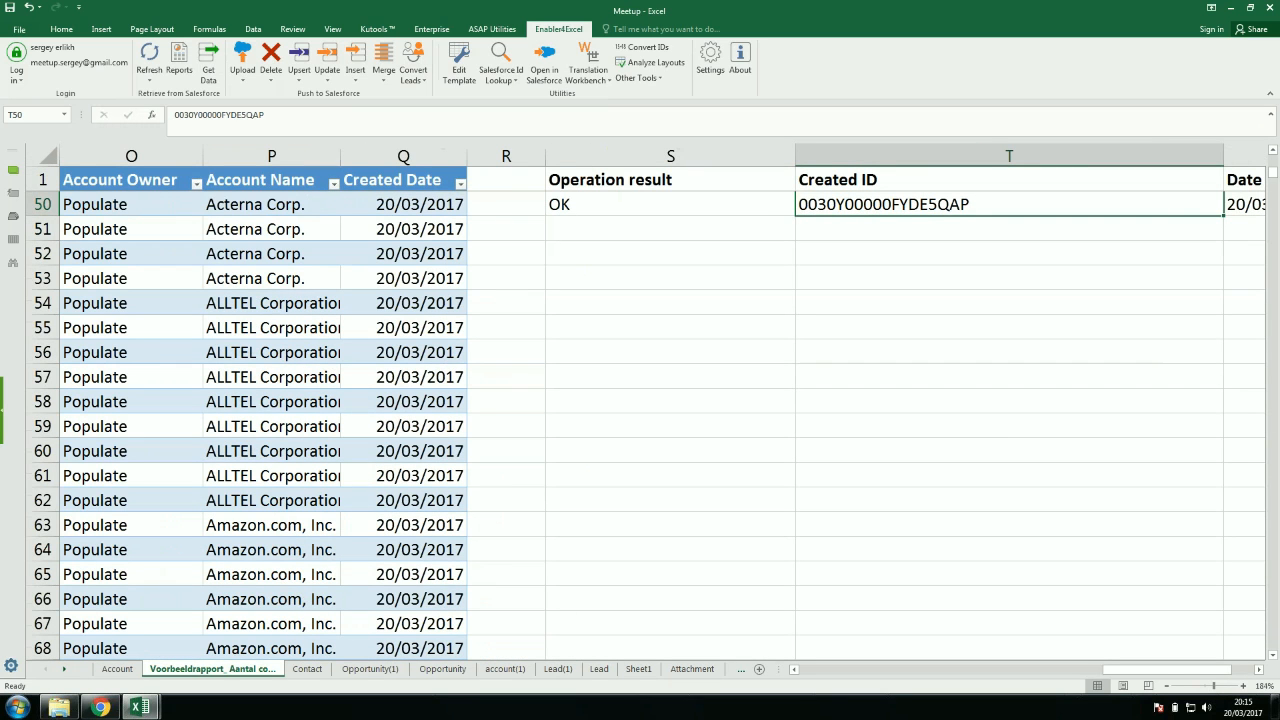
{"action": "left_click", "coordinate": [206, 55]}
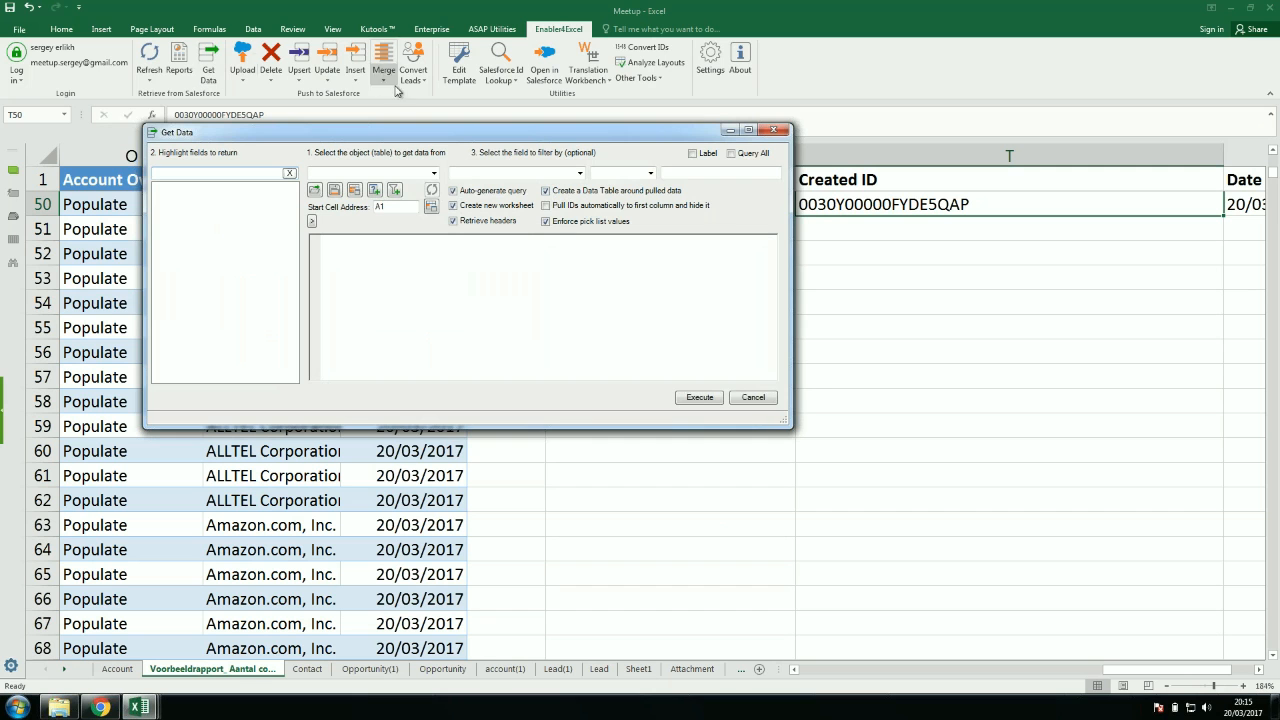
{"action": "left_click", "coordinate": [773, 130]}
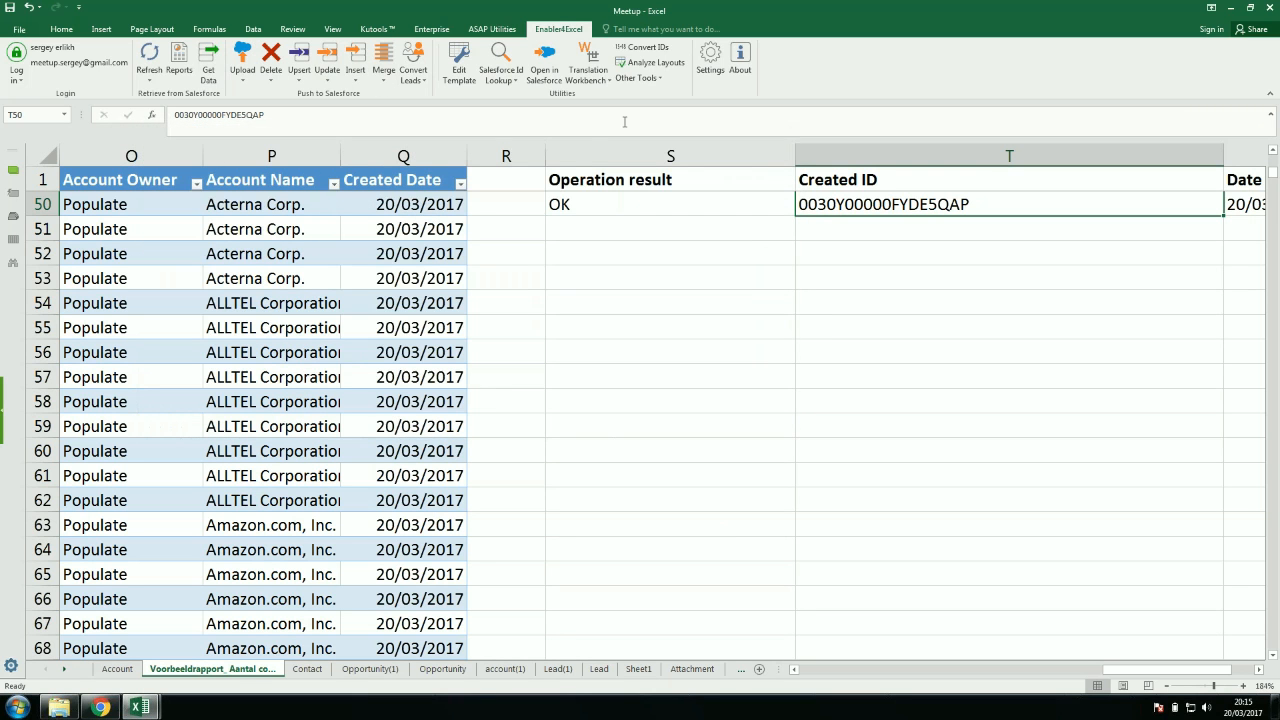
Browse the available Salesforce reports and run the recent report Voorbeeldrapport: Aantal contactpersonen into a new sheet as a data table
{"action": "left_click", "coordinate": [179, 58]}
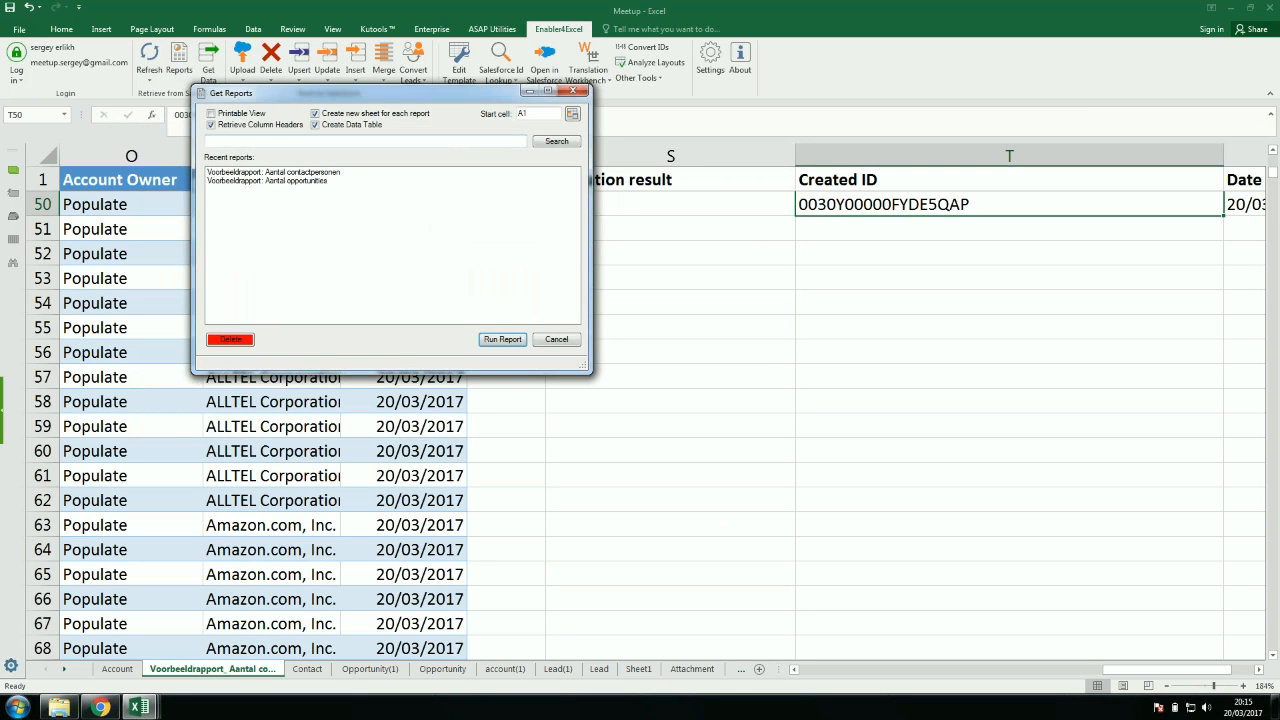
{"action": "left_click", "coordinate": [553, 142]}
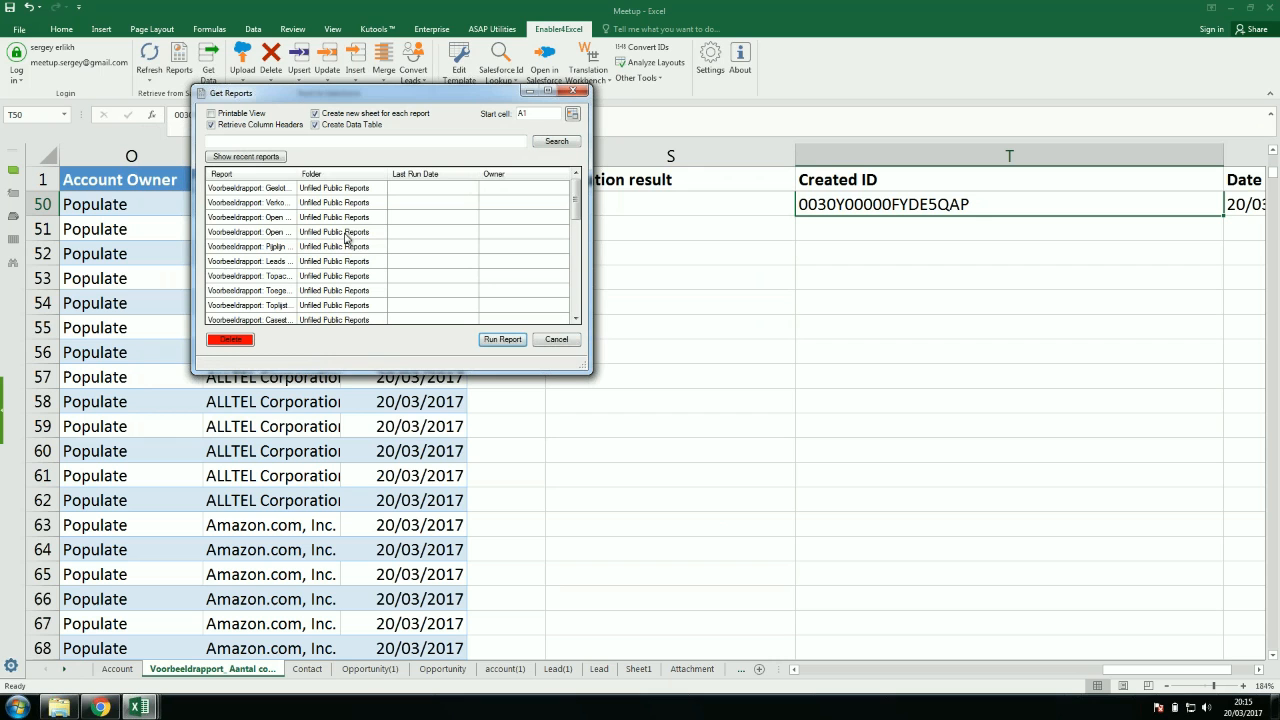
{"action": "left_click", "coordinate": [258, 158]}
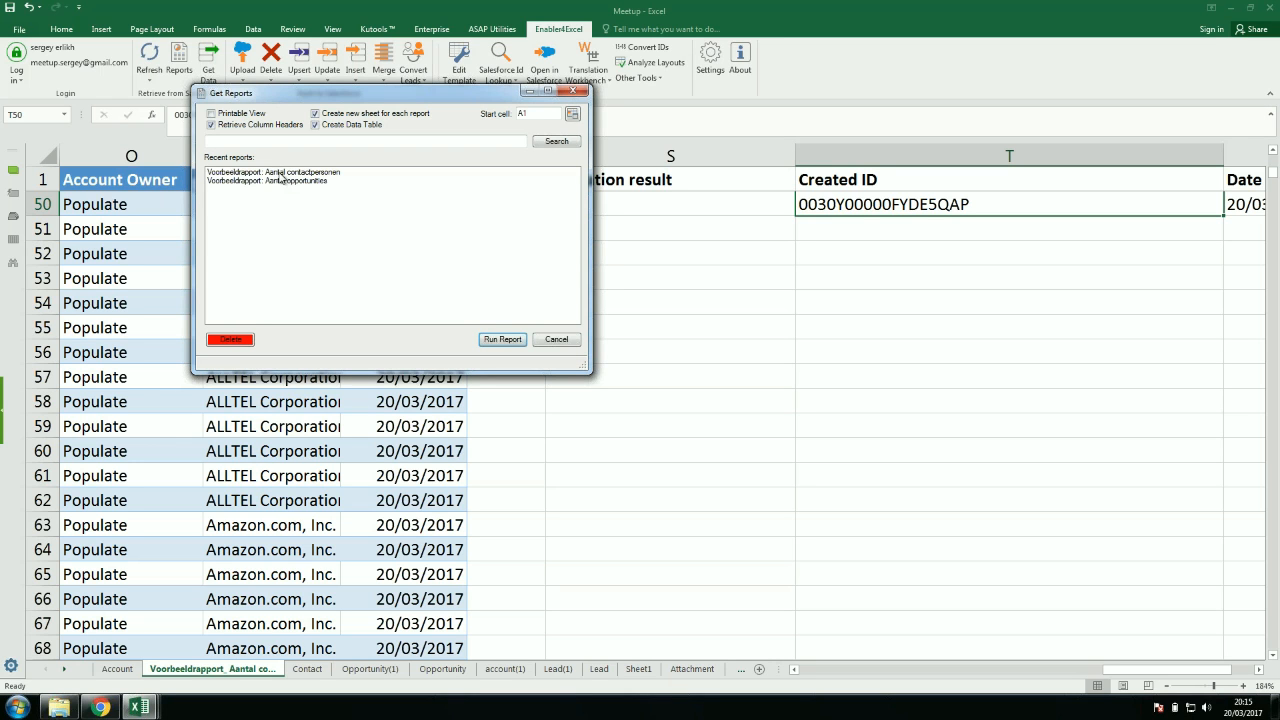
{"action": "left_click", "coordinate": [281, 173]}
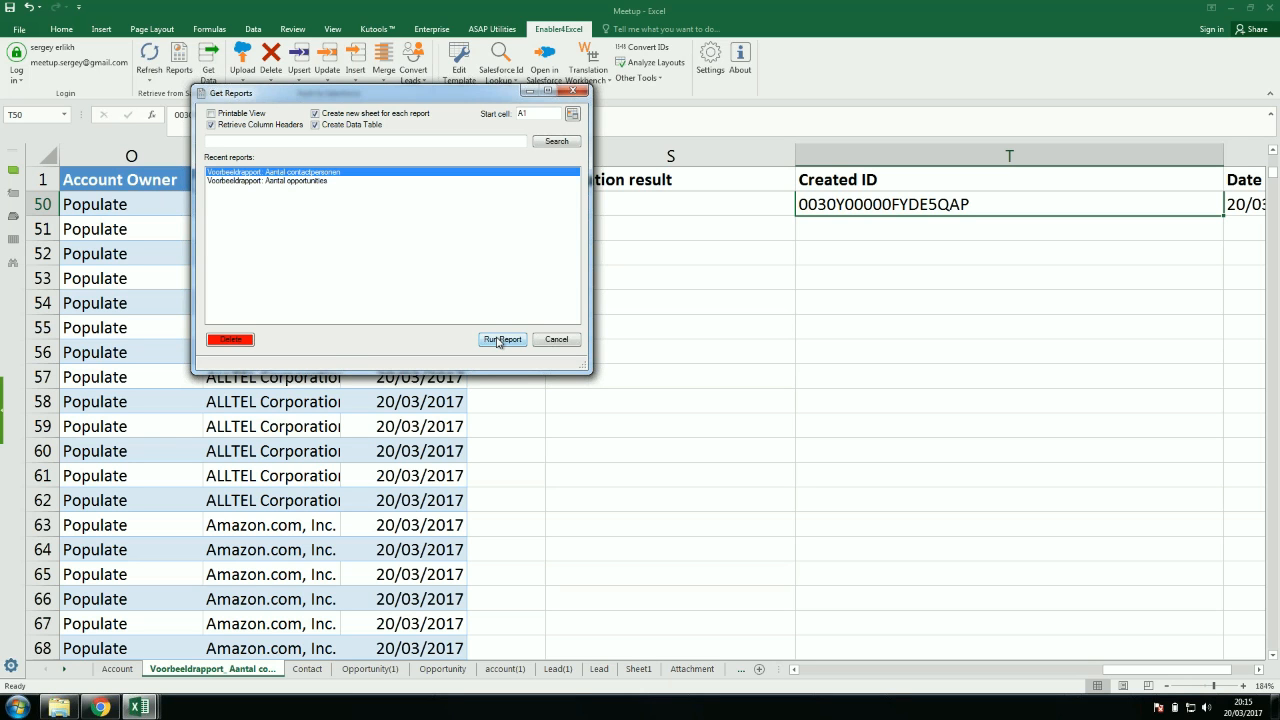
{"action": "left_click", "coordinate": [499, 340]}
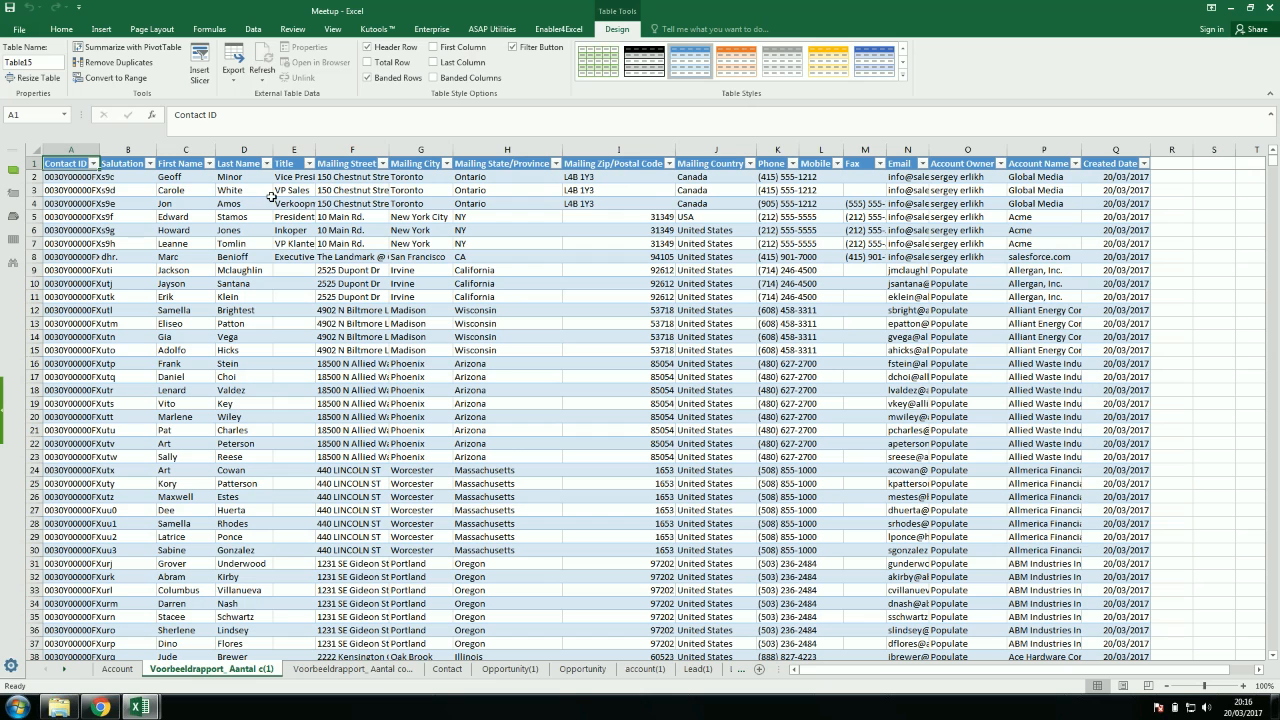
Widen the Title column and change the title in cell E5 to President CEO
{"action": "left_click_drag", "start_coordinate": [314, 149], "coordinate": [407, 149]}
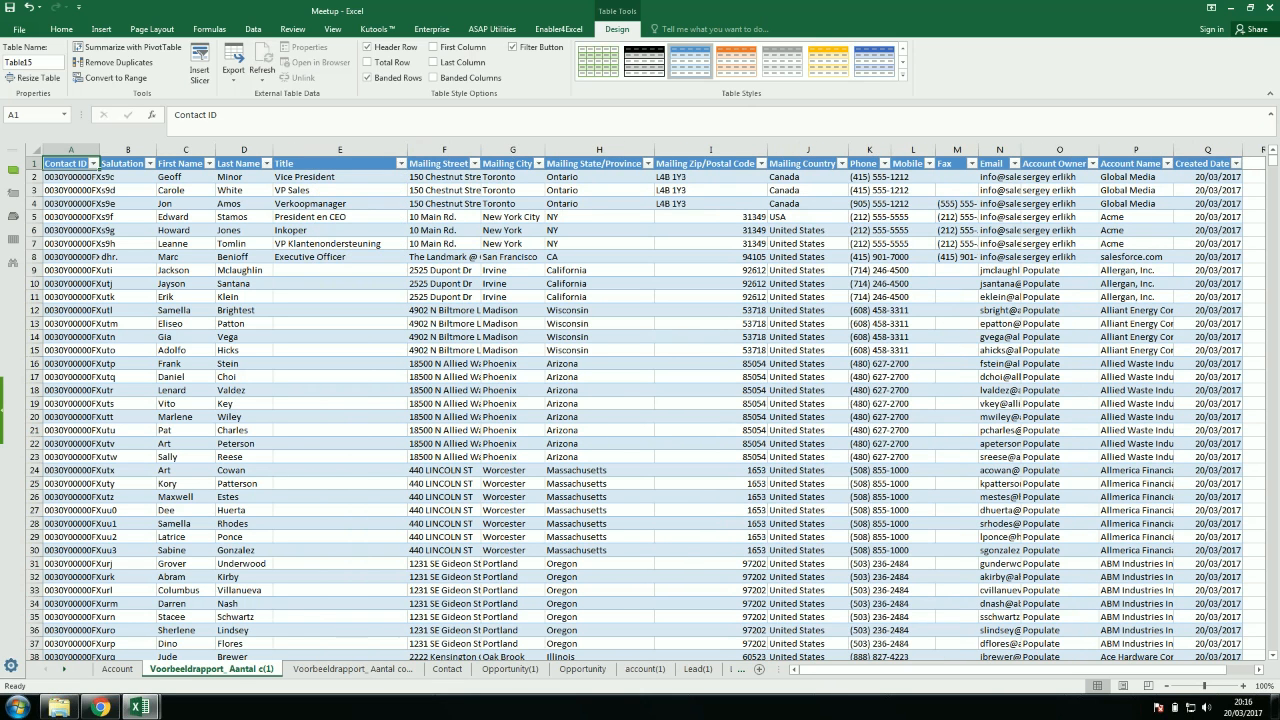
{"action": "double_click", "coordinate": [333, 191]}
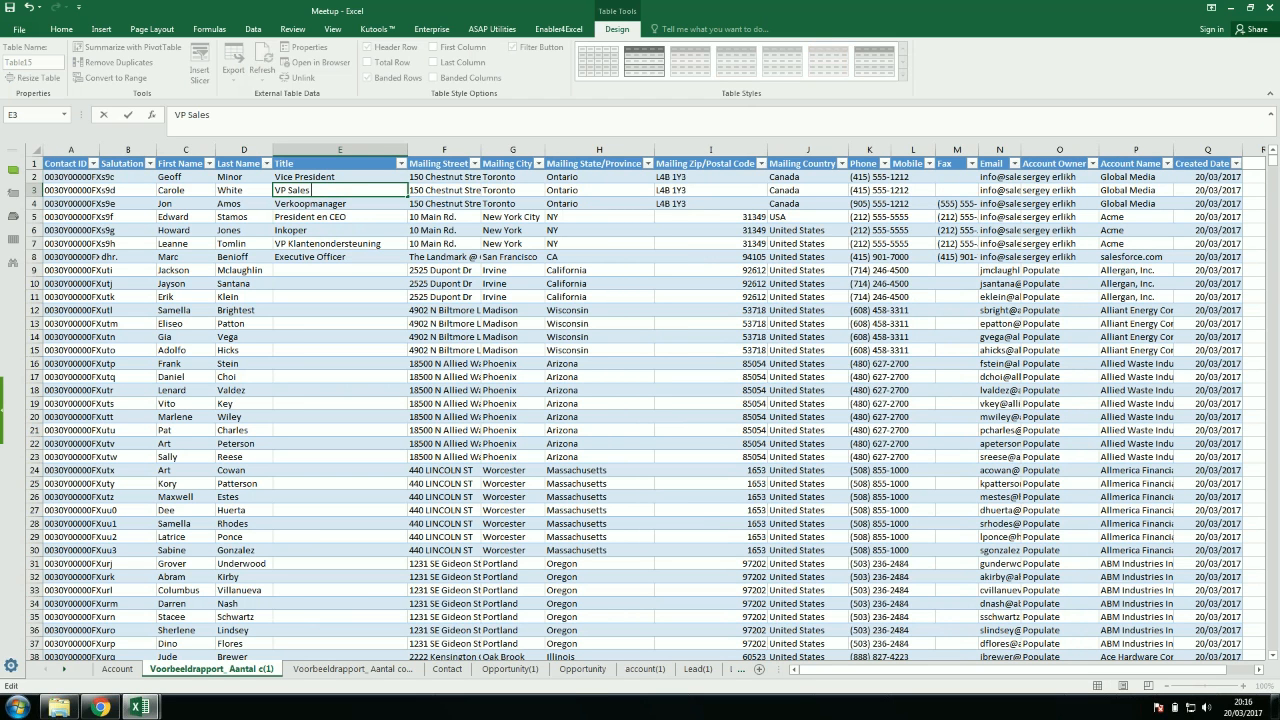
{"action": "left_click", "coordinate": [296, 214]}
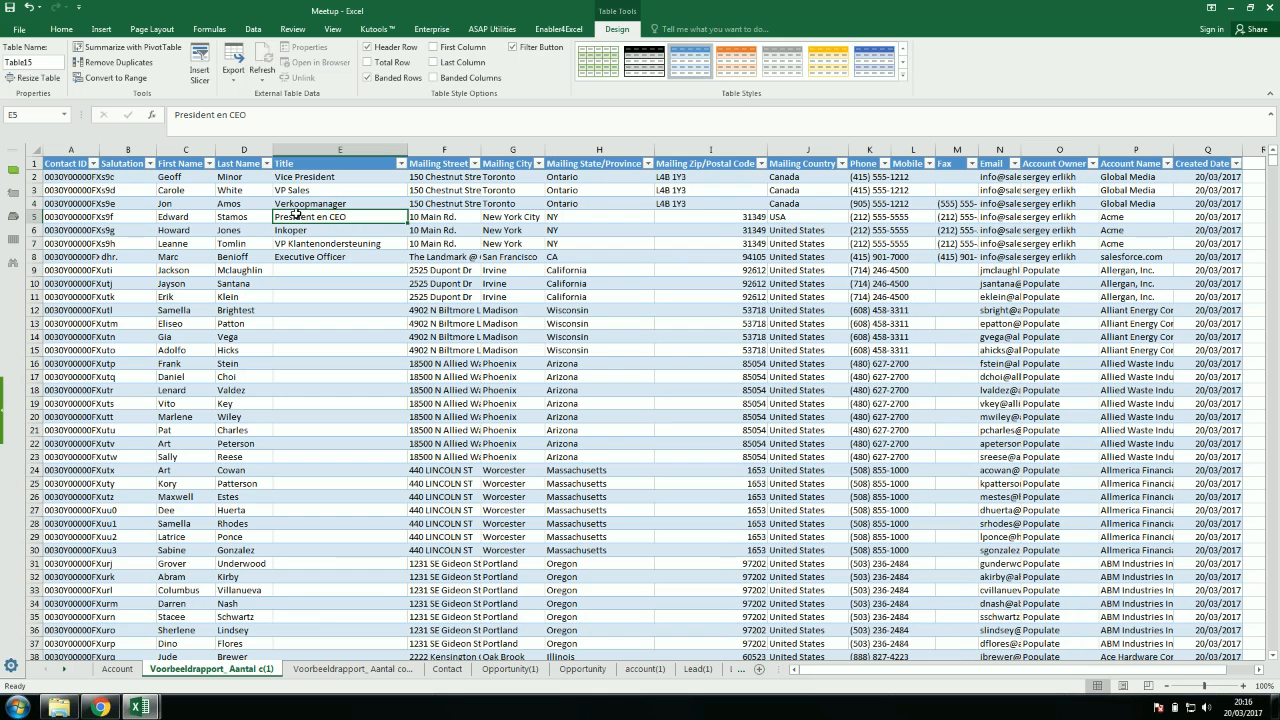
{"action": "double_click", "coordinate": [327, 216]}
{"action": "left_click_drag", "start_coordinate": [331, 216], "coordinate": [317, 216]}
{"action": "key", "text": "BackSpace"}
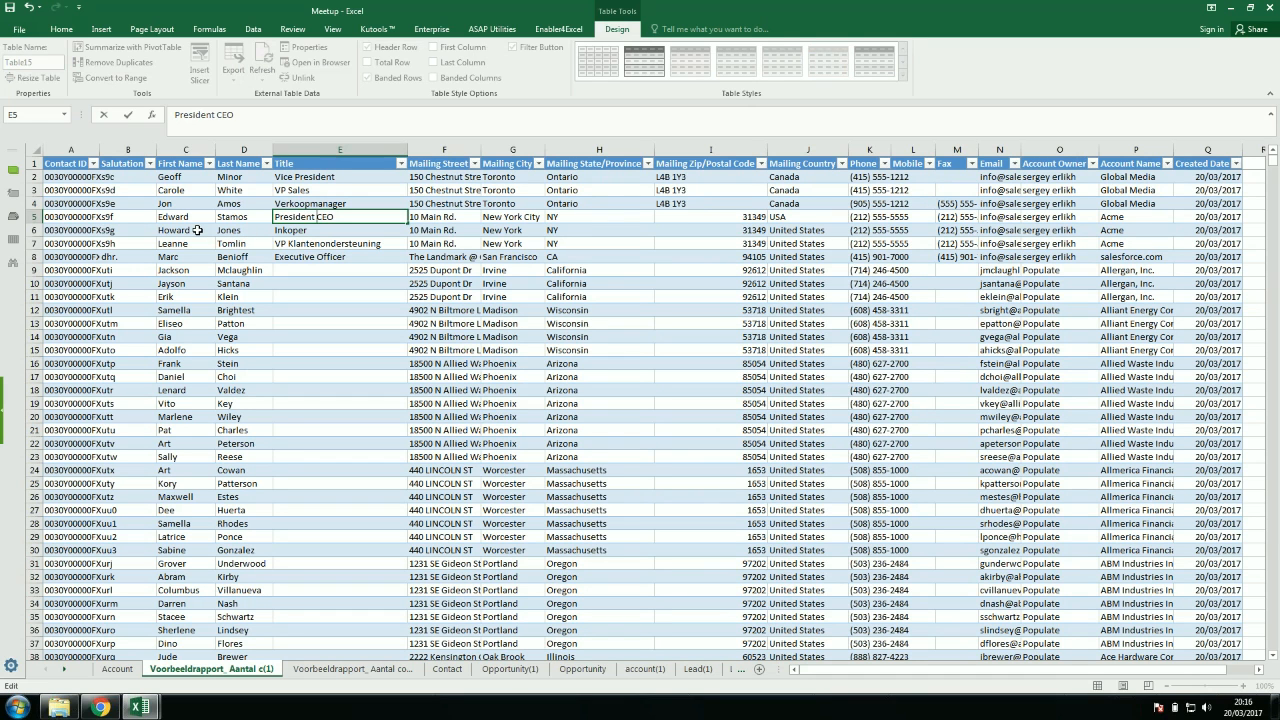
Replace the contact's first name in cell C6 with a different first name
{"action": "left_click", "coordinate": [198, 230]}
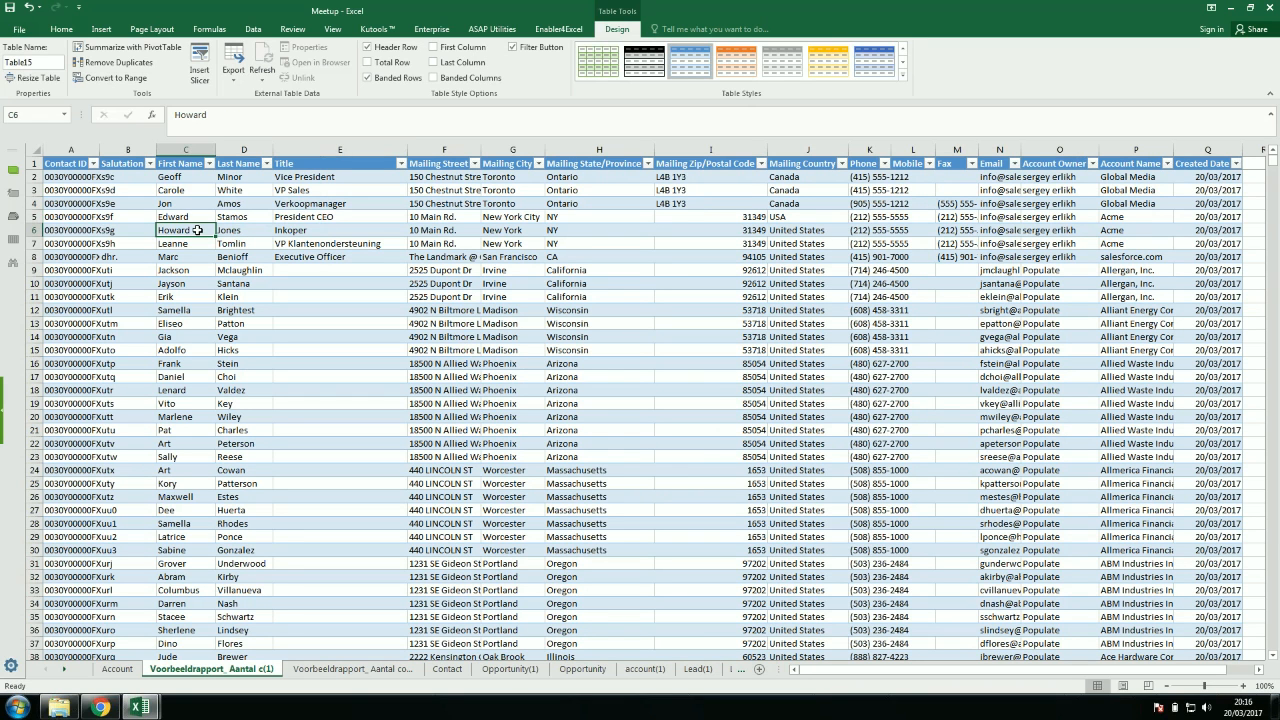
{"action": "type", "text": "S"}
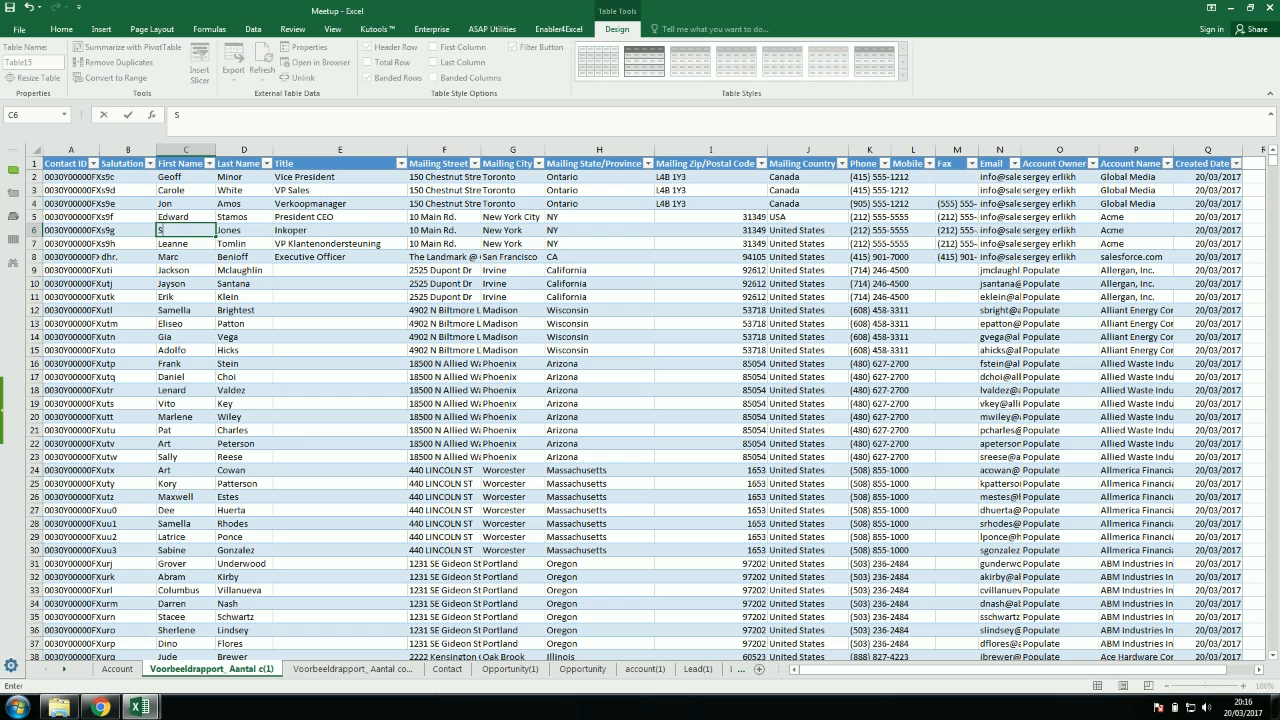
{"action": "type", "text": "ergey"}
Select the edited rows 5 and 6 and examine the Salesforce Update Selected command up to the object choice, cancelling it
{"action": "left_click_drag", "start_coordinate": [33, 216], "coordinate": [33, 230]}
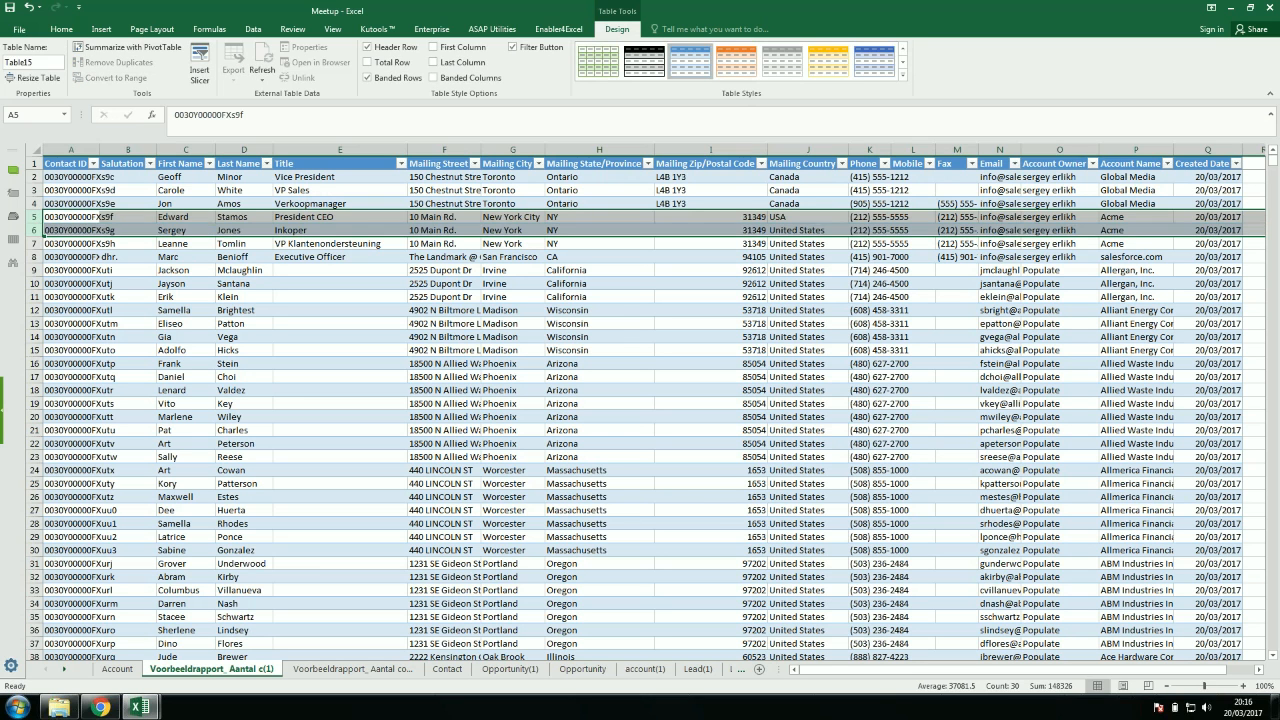
{"action": "left_click", "coordinate": [556, 31]}
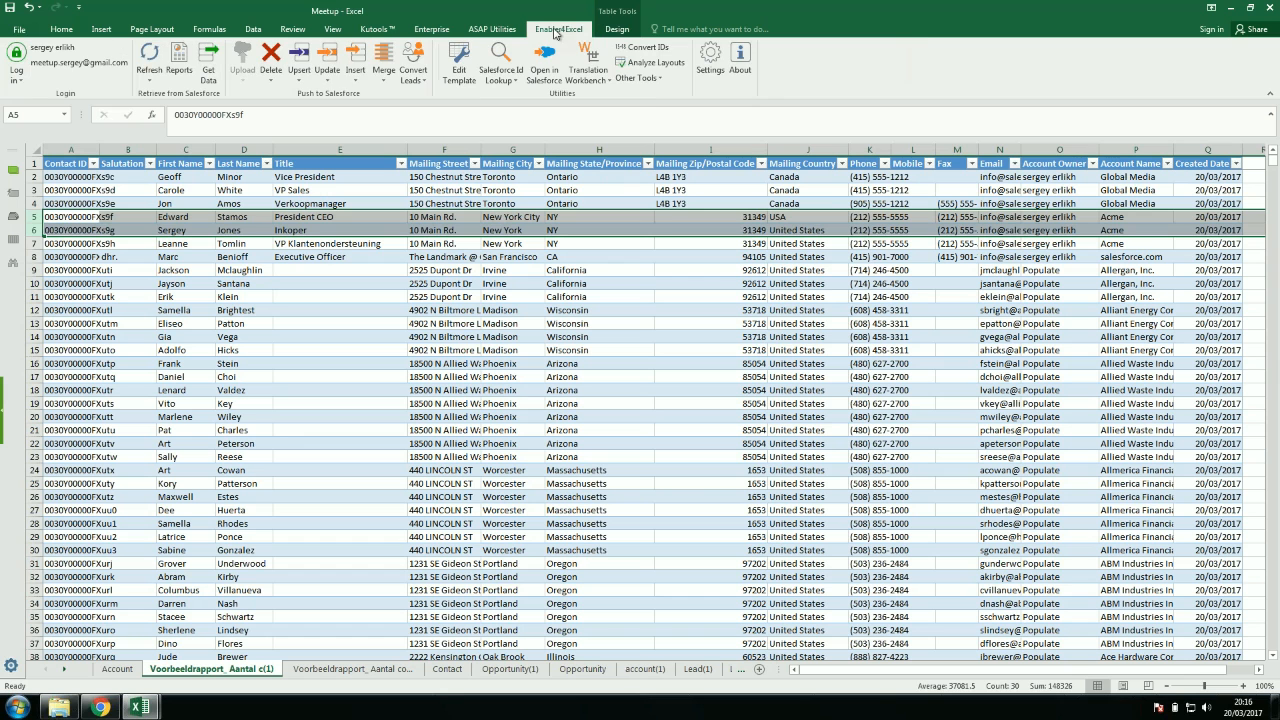
{"action": "left_click", "coordinate": [329, 64]}
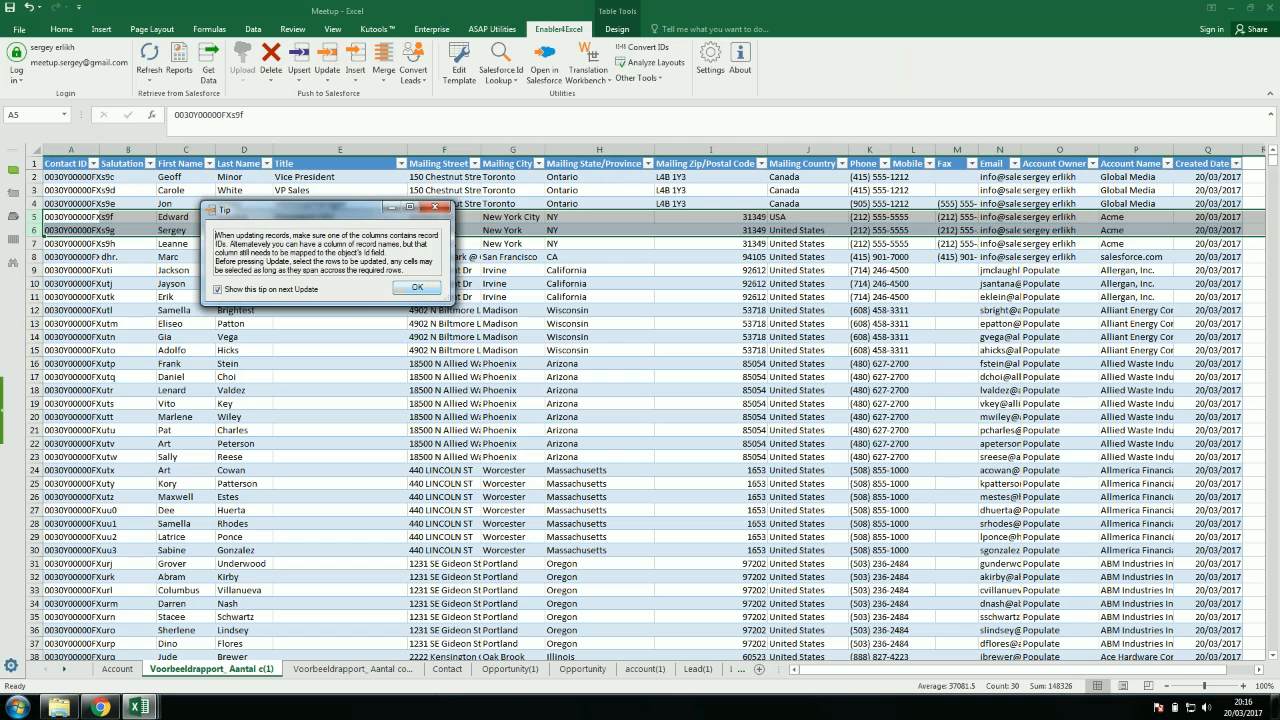
{"action": "left_click", "coordinate": [435, 207]}
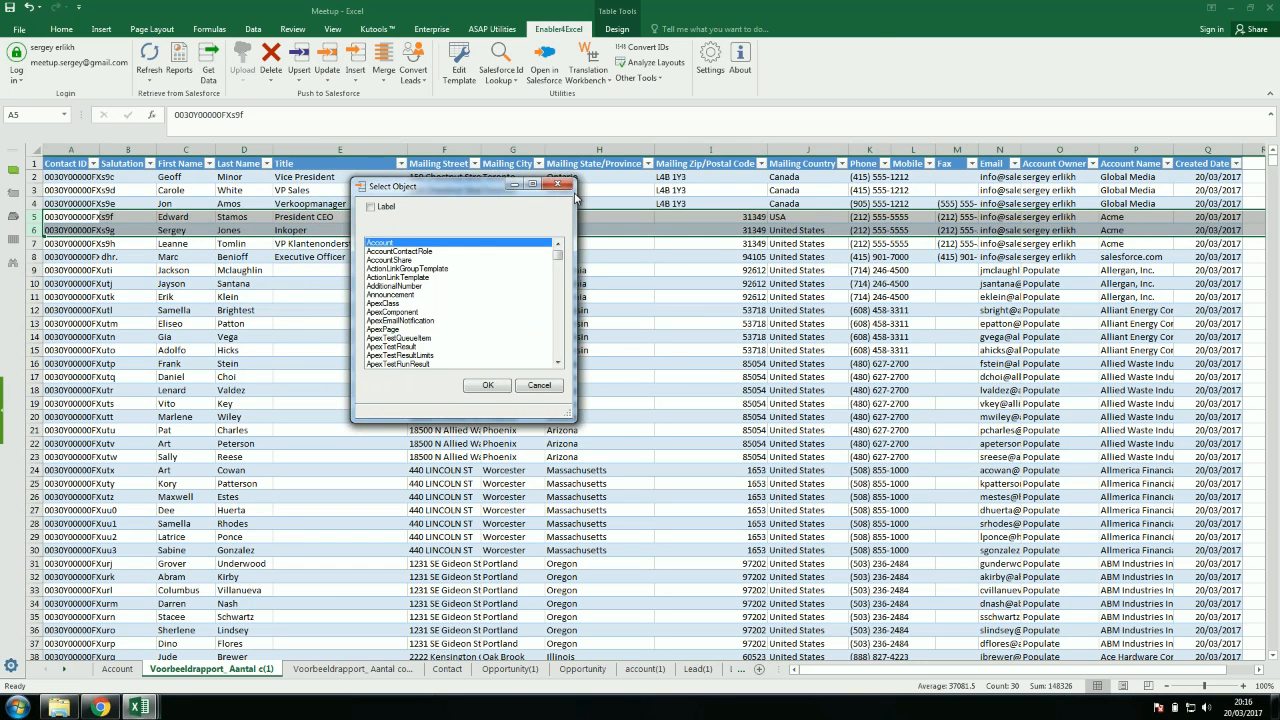
{"action": "left_click", "coordinate": [548, 386]}
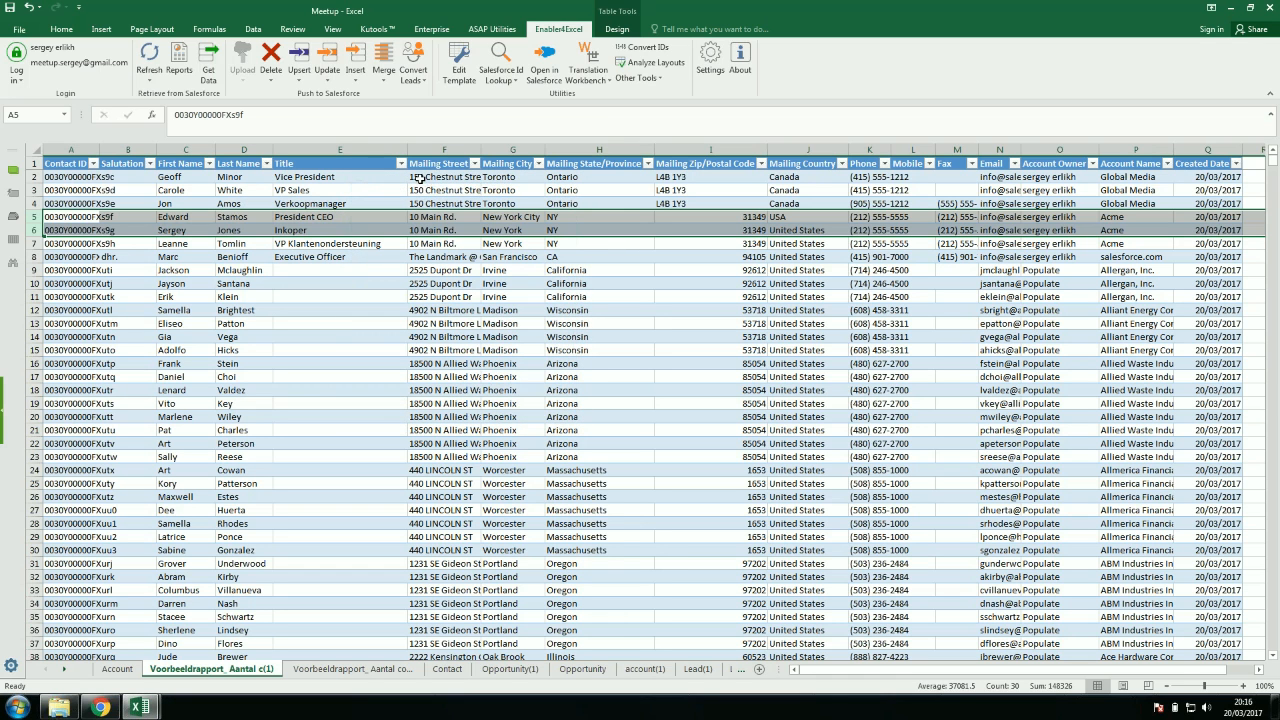
{"action": "left_click", "coordinate": [329, 78]}
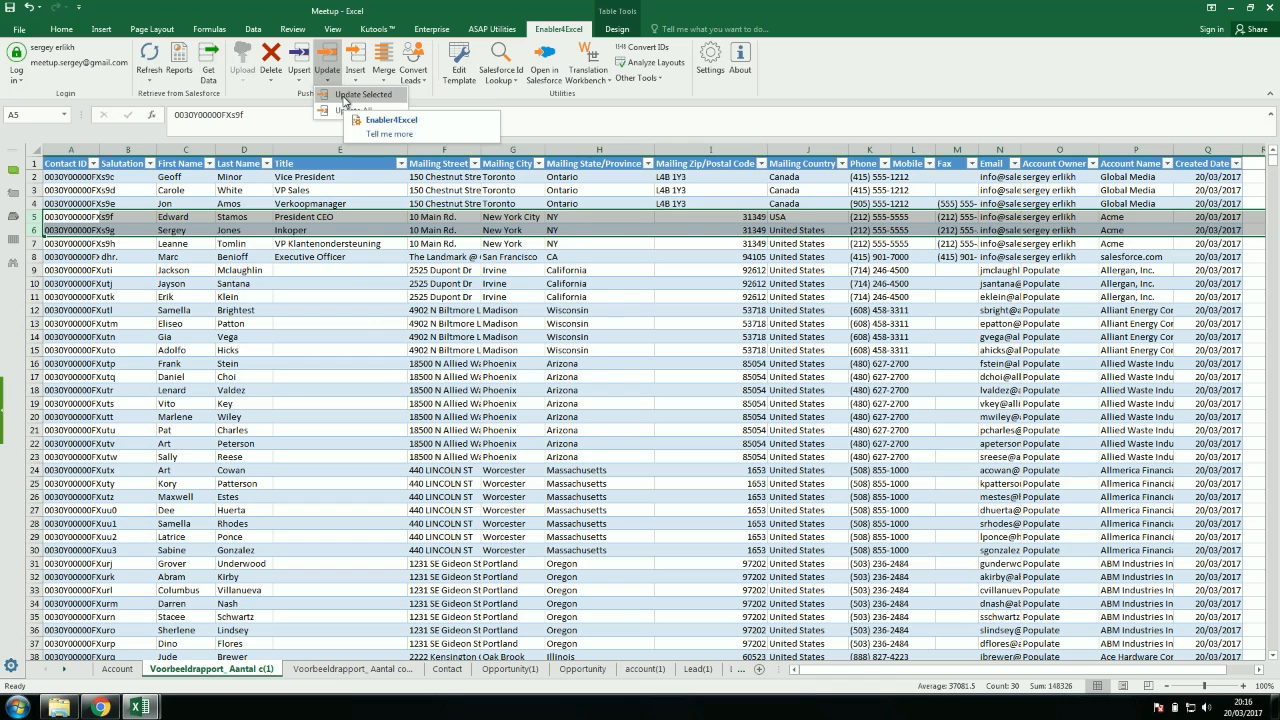
{"action": "left_click", "coordinate": [345, 99]}
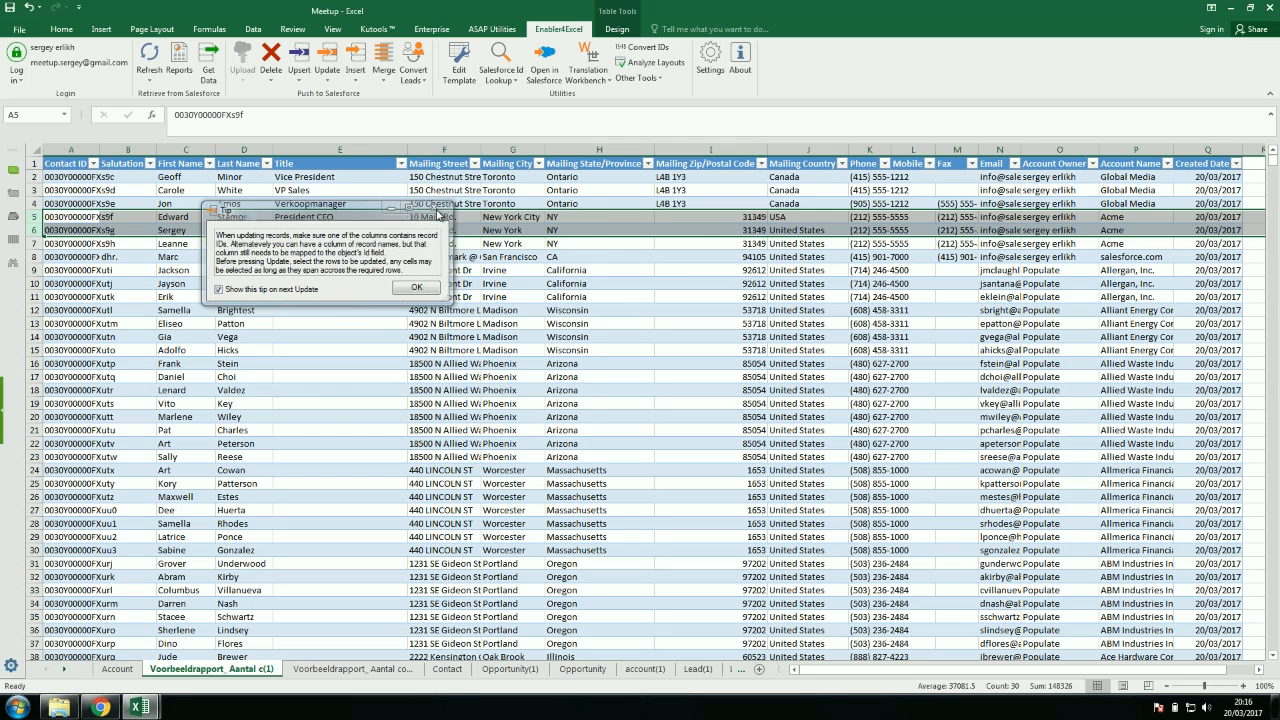
{"action": "left_click", "coordinate": [436, 208]}
{"action": "left_click", "coordinate": [553, 388]}
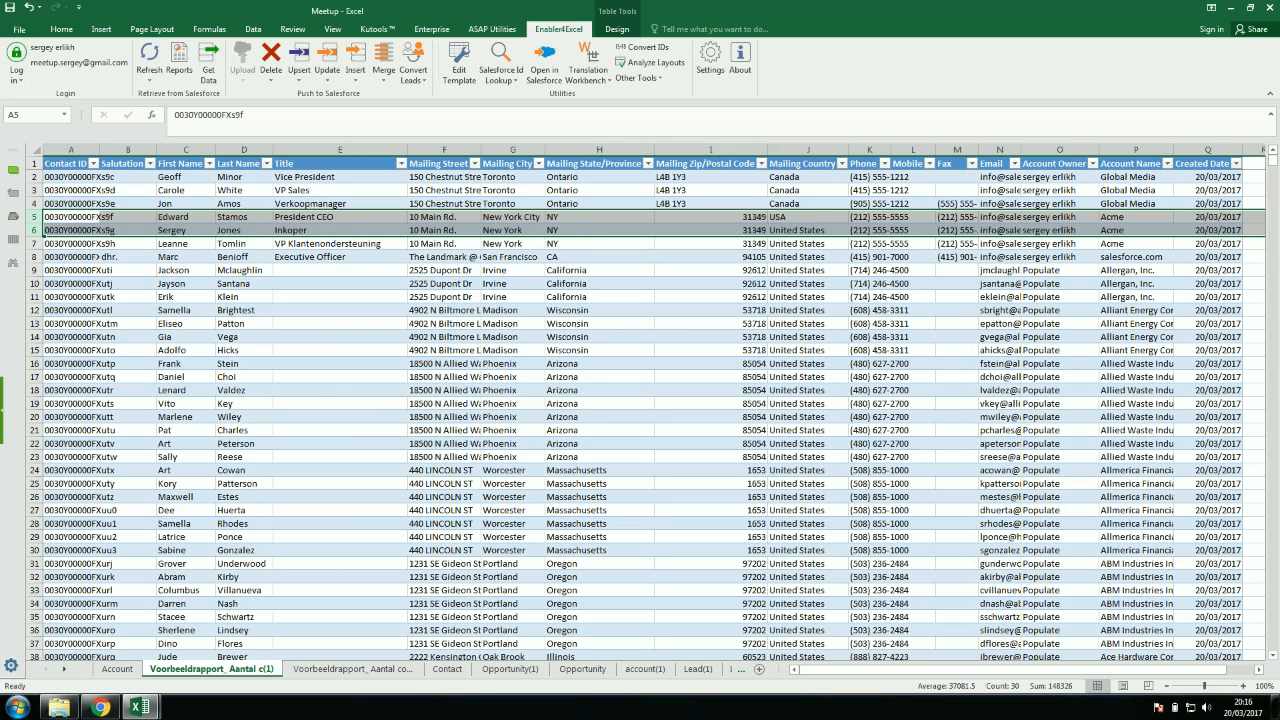
{"action": "left_click_drag", "start_coordinate": [1204, 686], "coordinate": [1212, 686]}
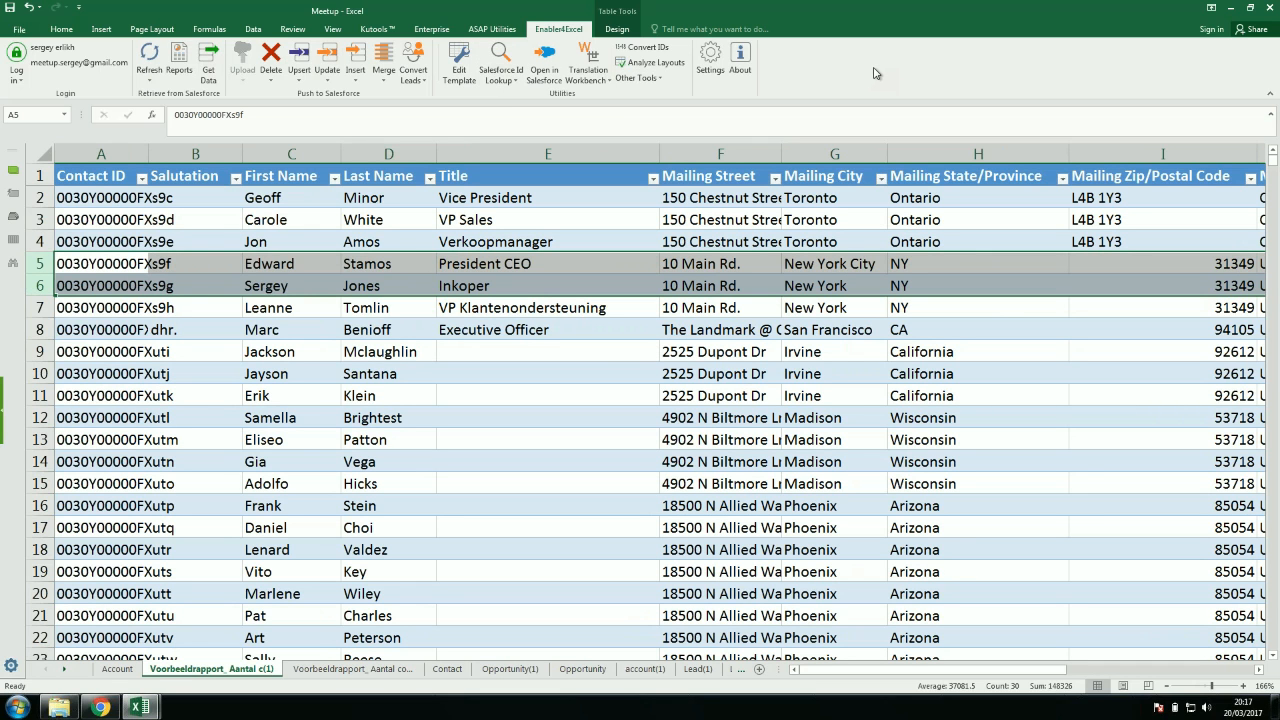
{"action": "key", "text": "super+plus"}
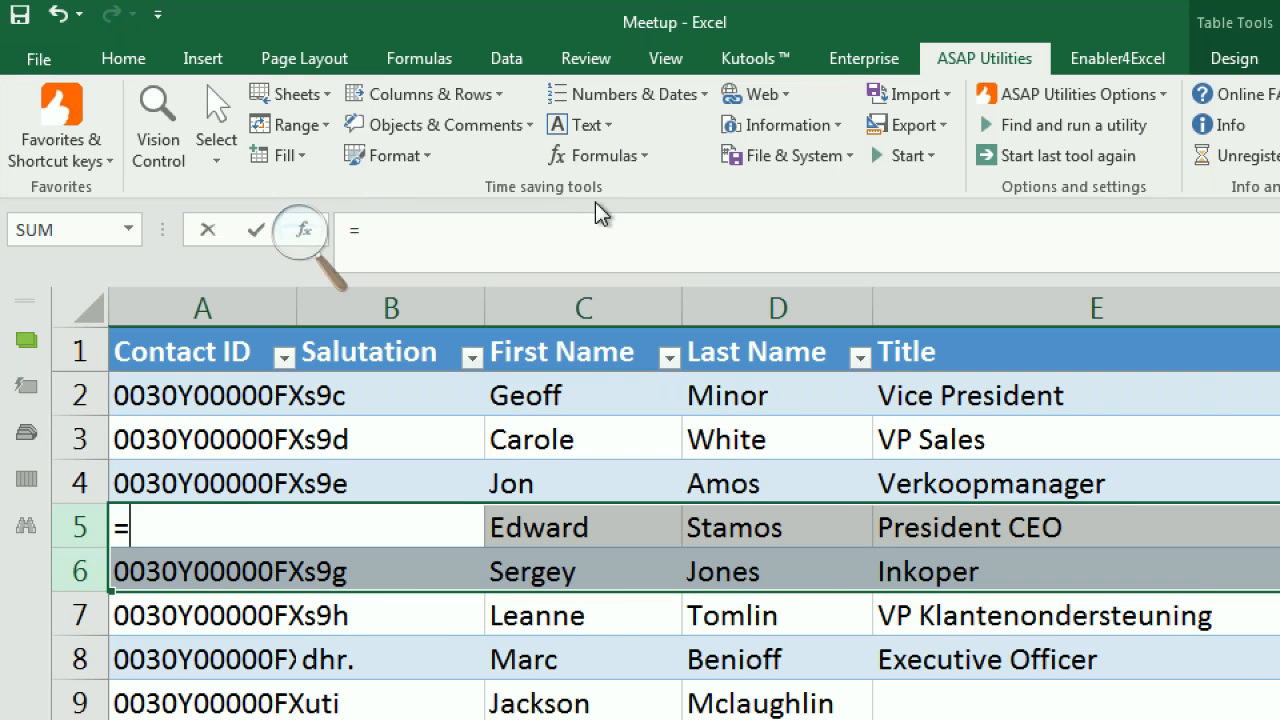
{"action": "left_click", "coordinate": [925, 62]}
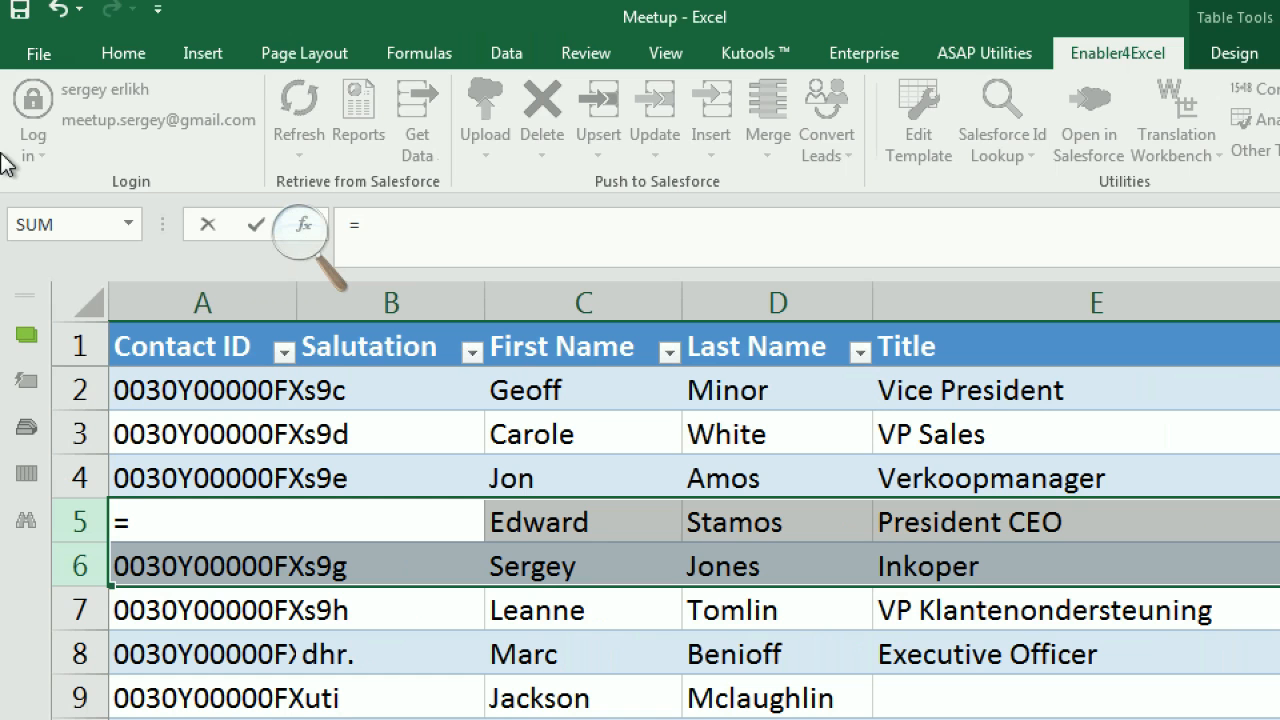
{"action": "left_click", "coordinate": [808, 486]}
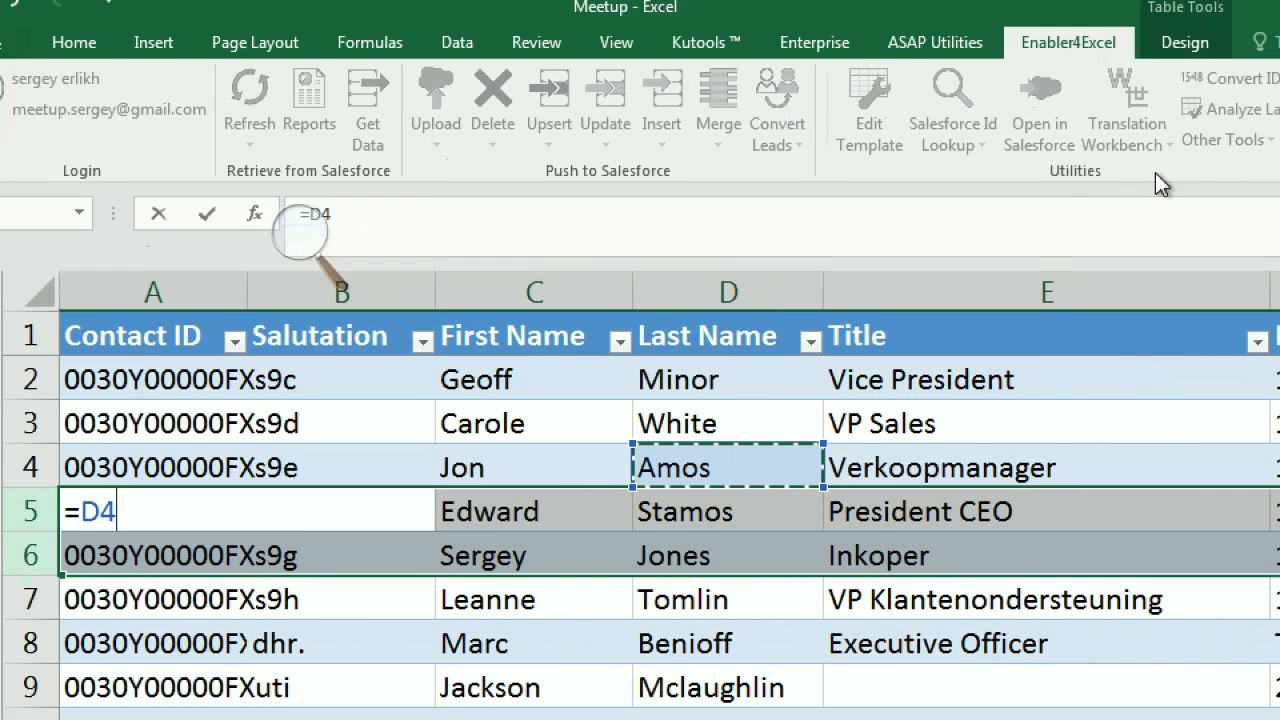
{"action": "key", "text": "ctrl+Return"}
{"action": "scroll", "coordinate": [1041, 499], "scroll_direction": "right", "scroll_amount": 1}
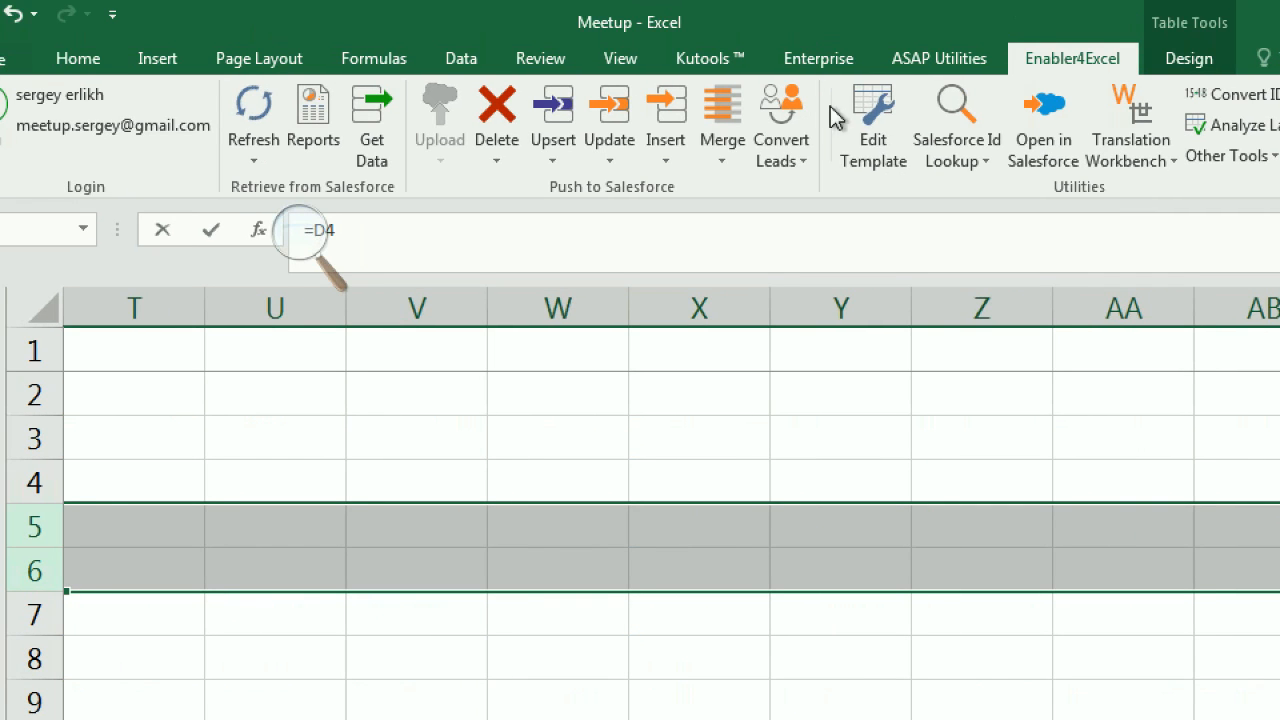
{"action": "scroll", "coordinate": [346, 556], "scroll_direction": "left", "scroll_amount": 10}
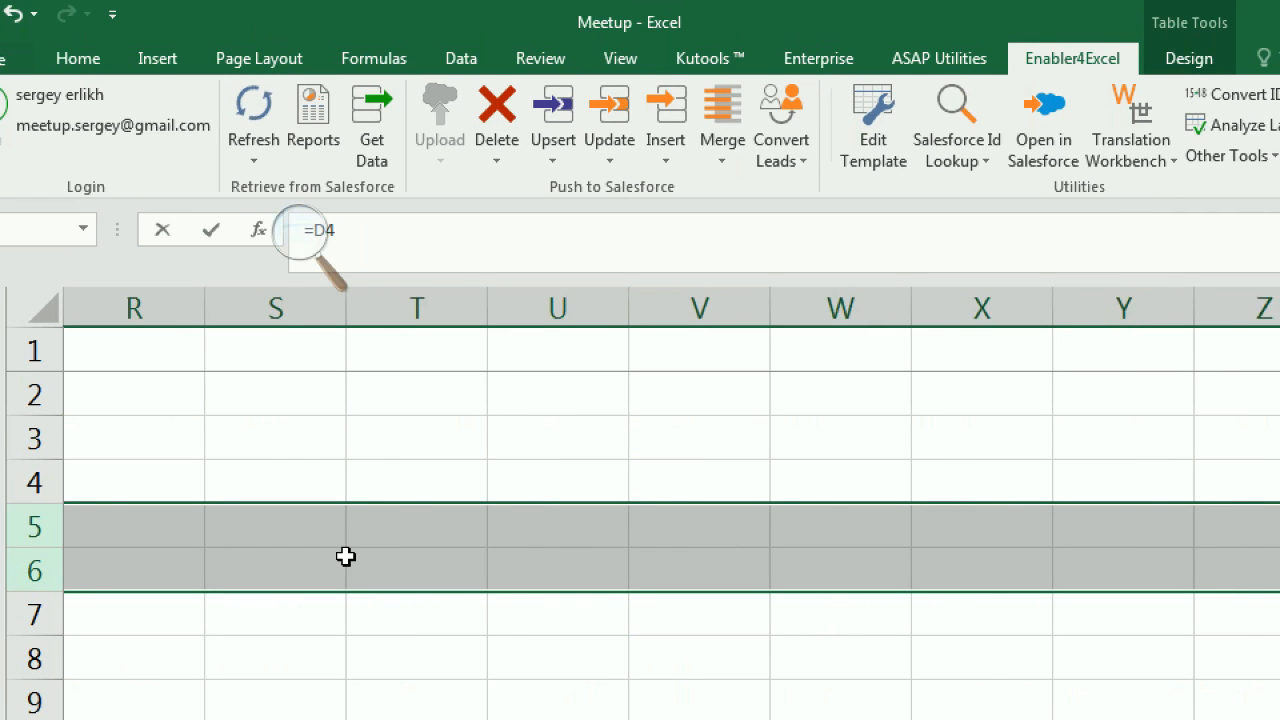
{"action": "key", "text": "F2"}
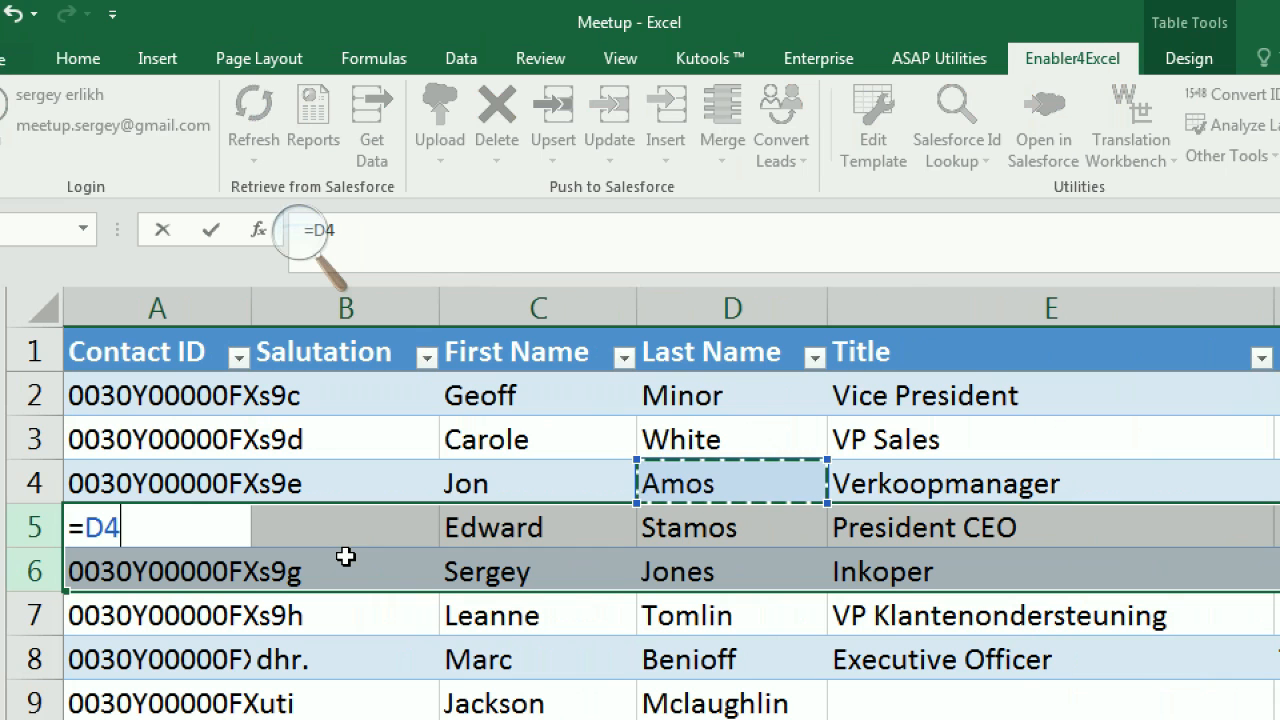
{"action": "key", "text": "ctrl+z"}
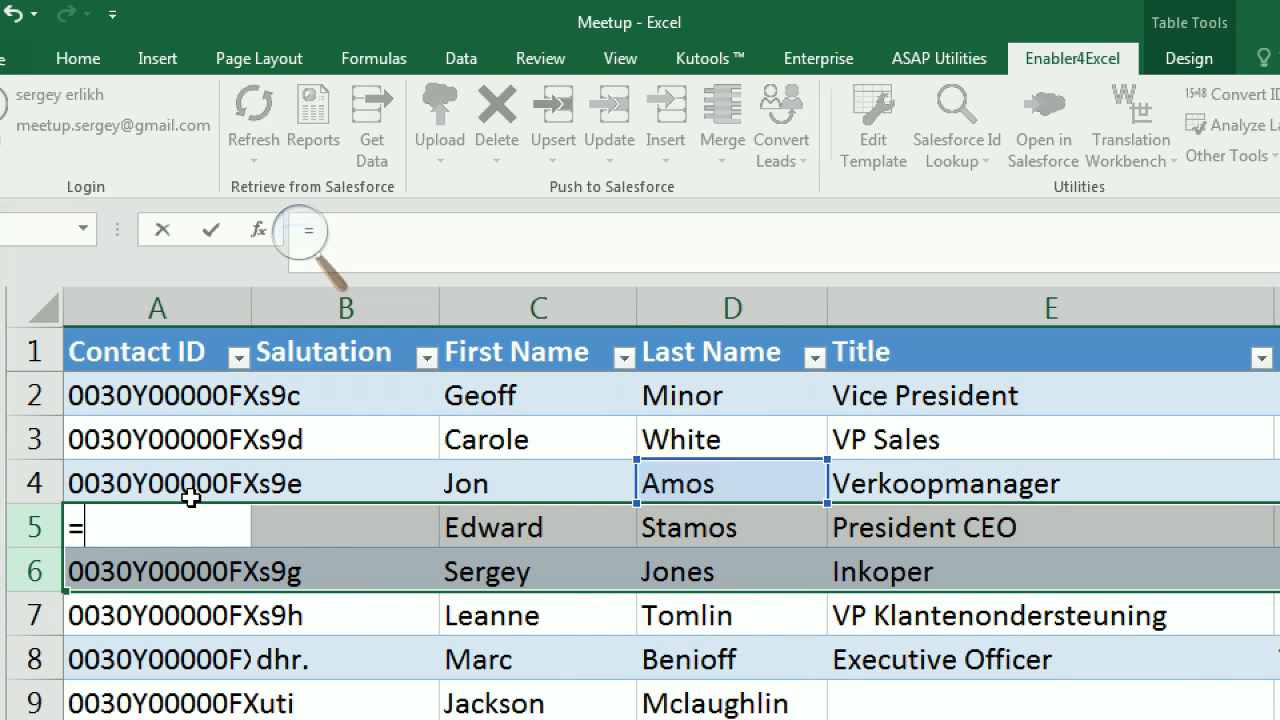
{"action": "key", "text": "ctrl+y"}
{"action": "key", "text": "ctrl+z"}
{"action": "key", "text": "ctrl+y"}
{"action": "key", "text": "ctrl+z"}
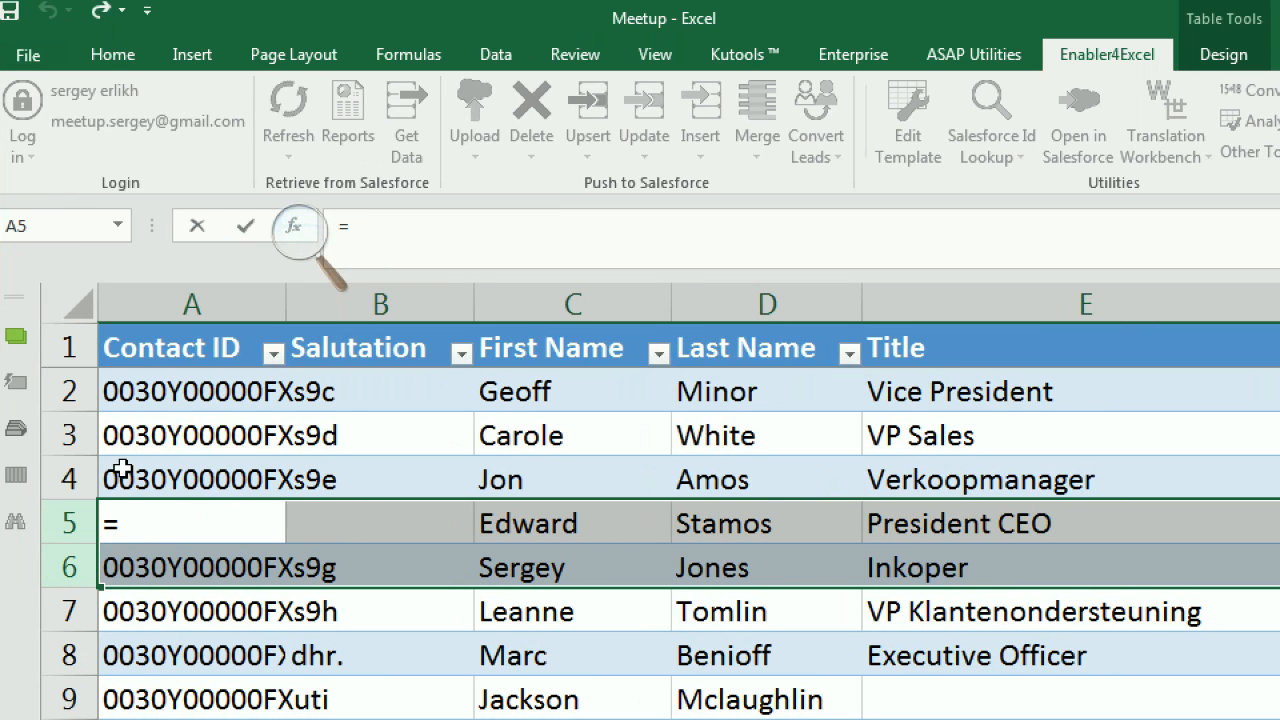
{"action": "left_click", "coordinate": [71, 478]}
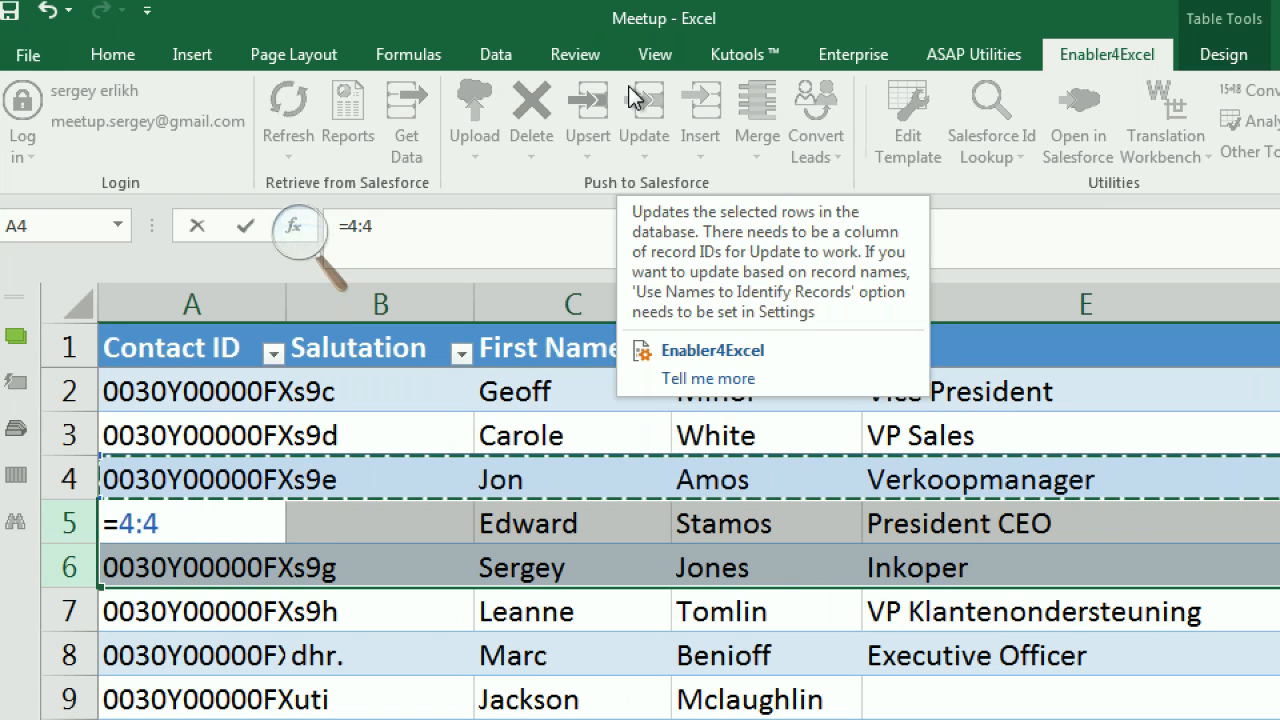
{"action": "key", "text": "Escape"}
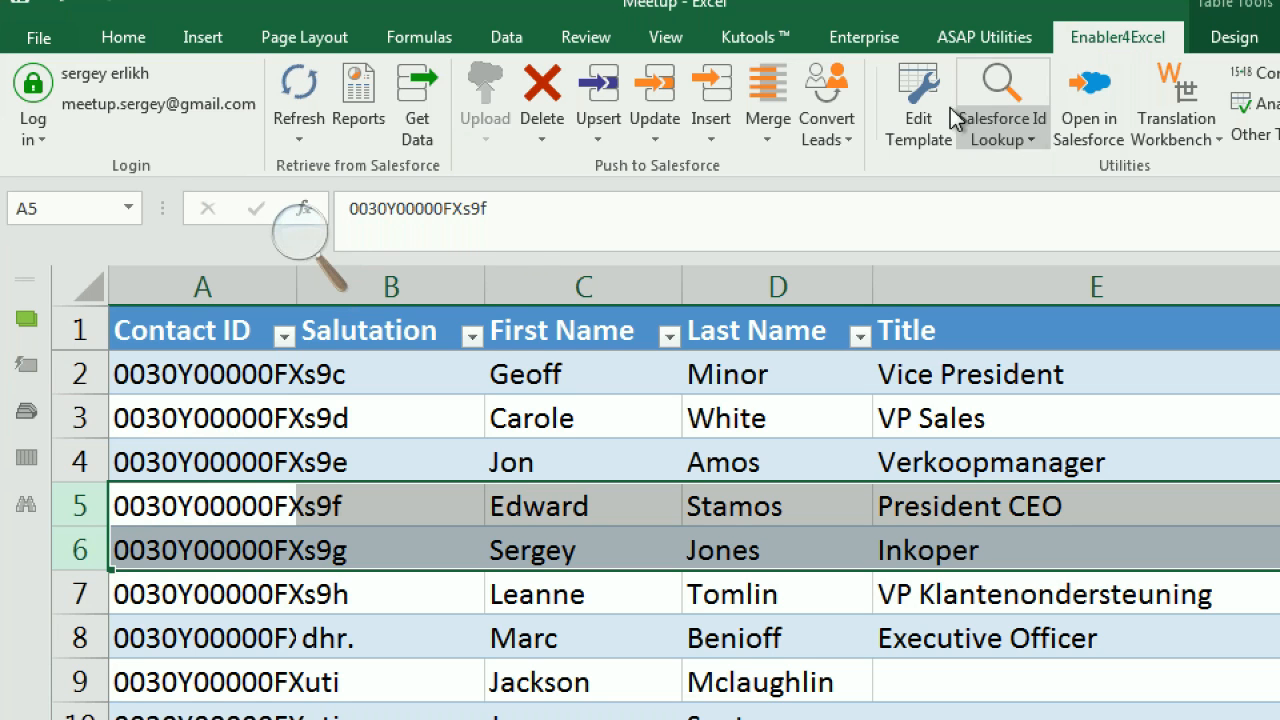
Start a Salesforce update of the selected rows 5 and 6 with Contact as the object, dismissing the tip and mapping warning
{"action": "left_click", "coordinate": [659, 141]}
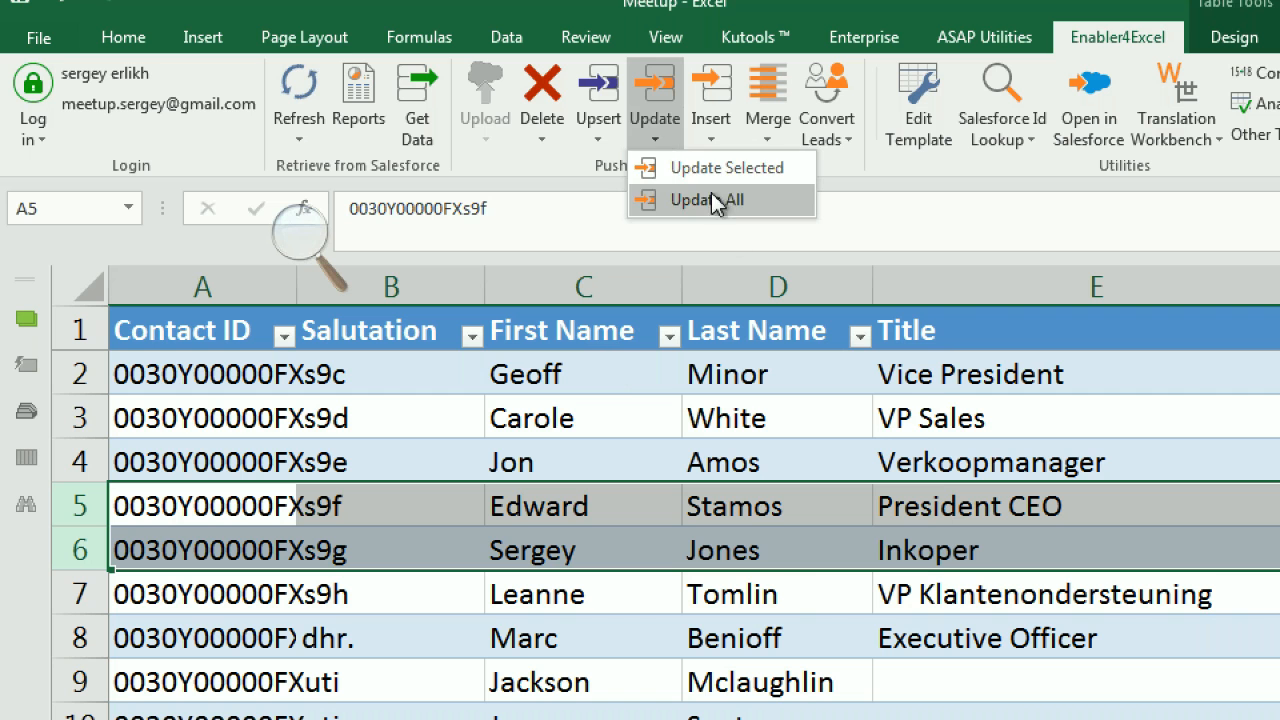
{"action": "left_click", "coordinate": [687, 168]}
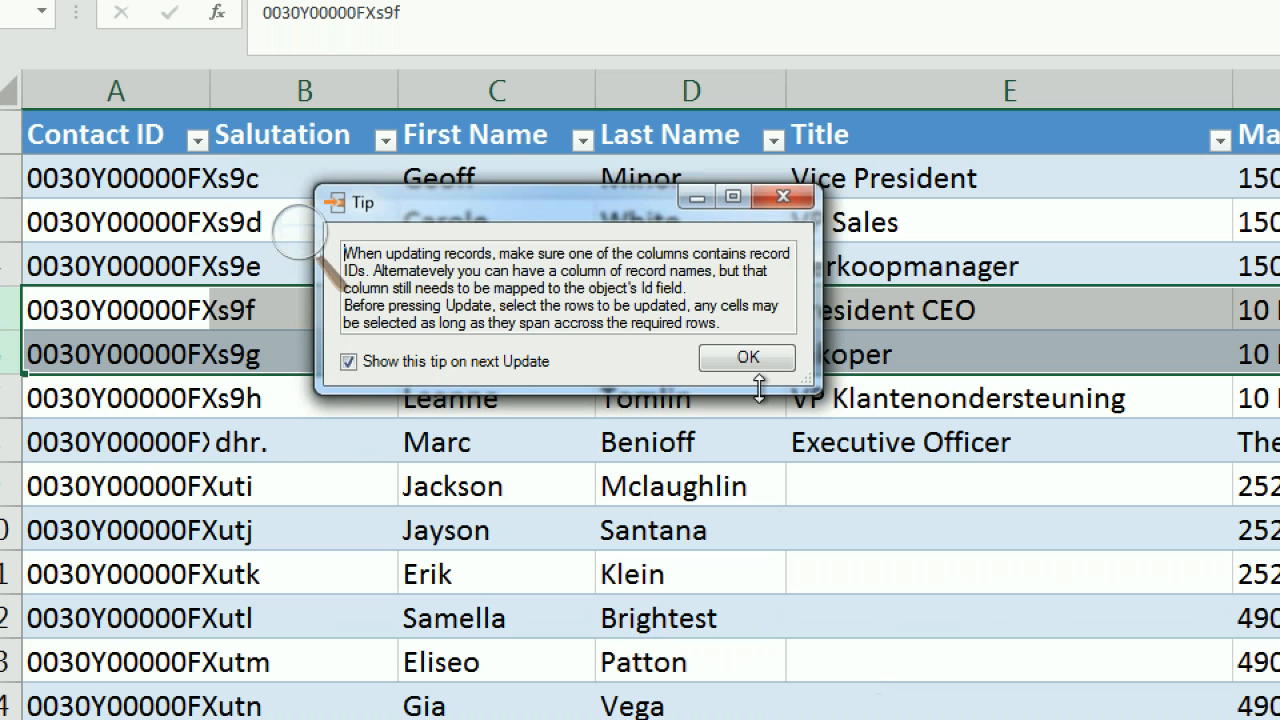
{"action": "left_click", "coordinate": [748, 358]}
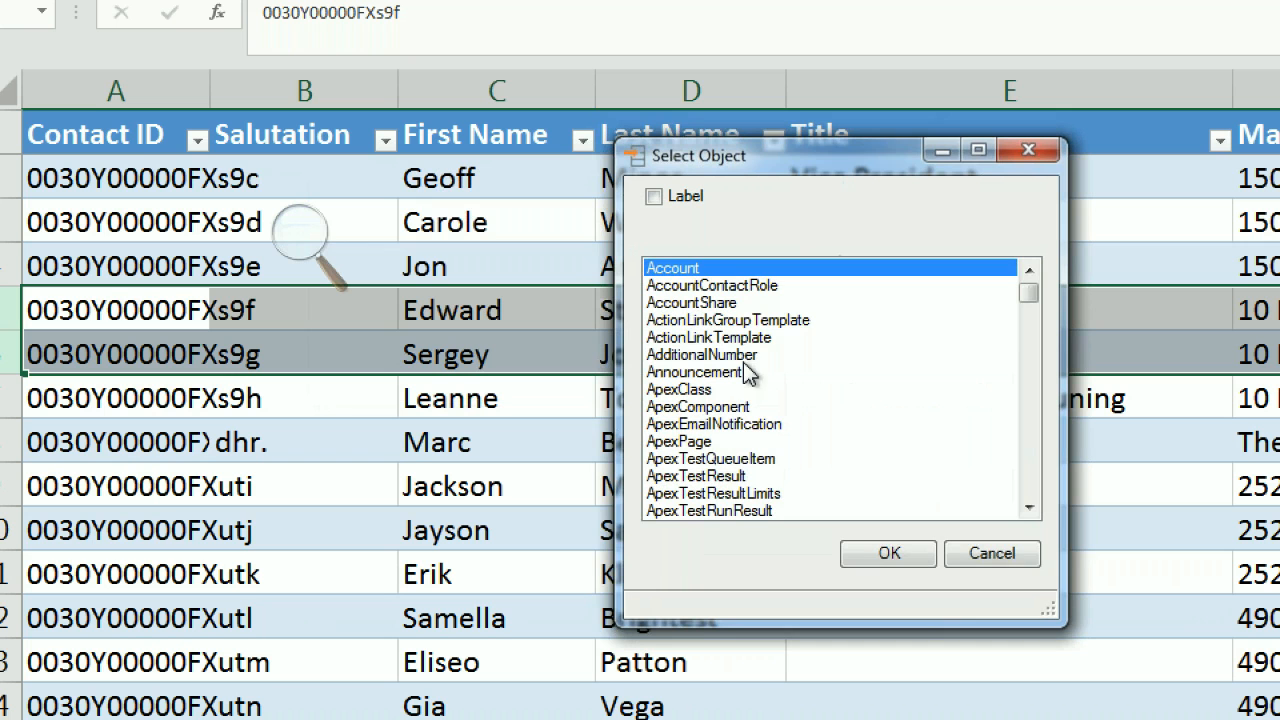
{"action": "type", "text": "con"}
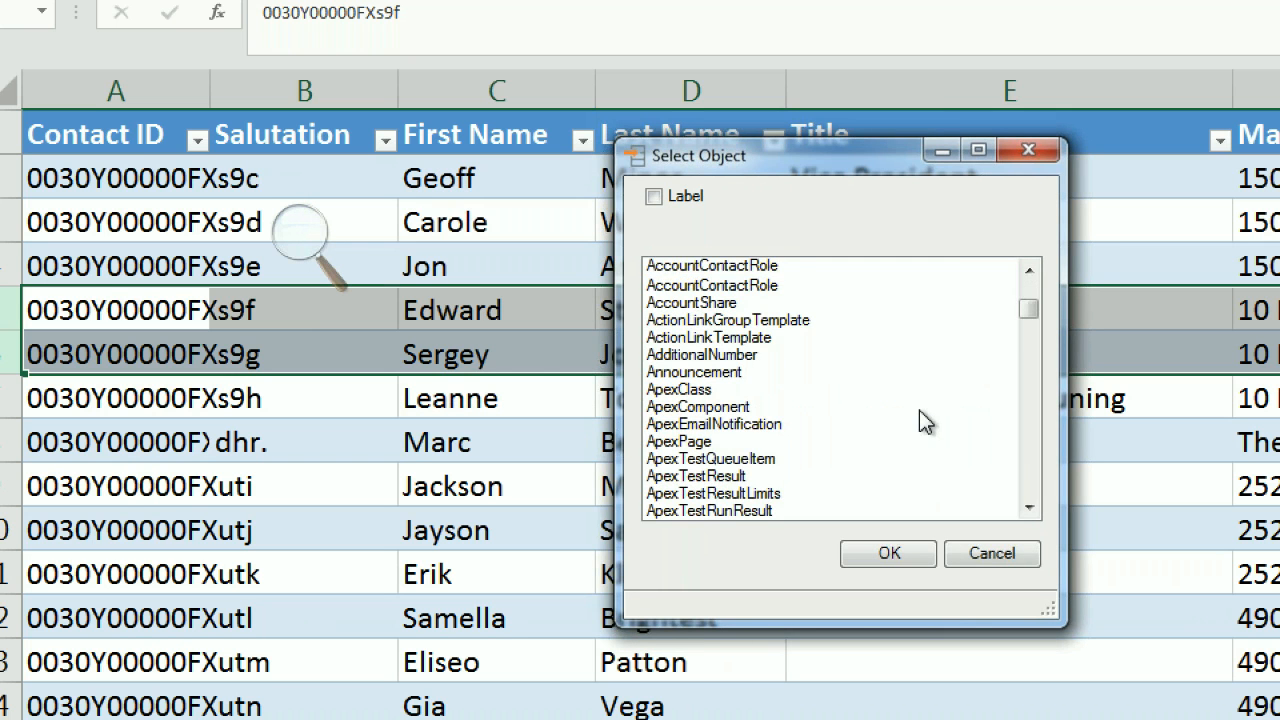
{"action": "left_click", "coordinate": [872, 558]}
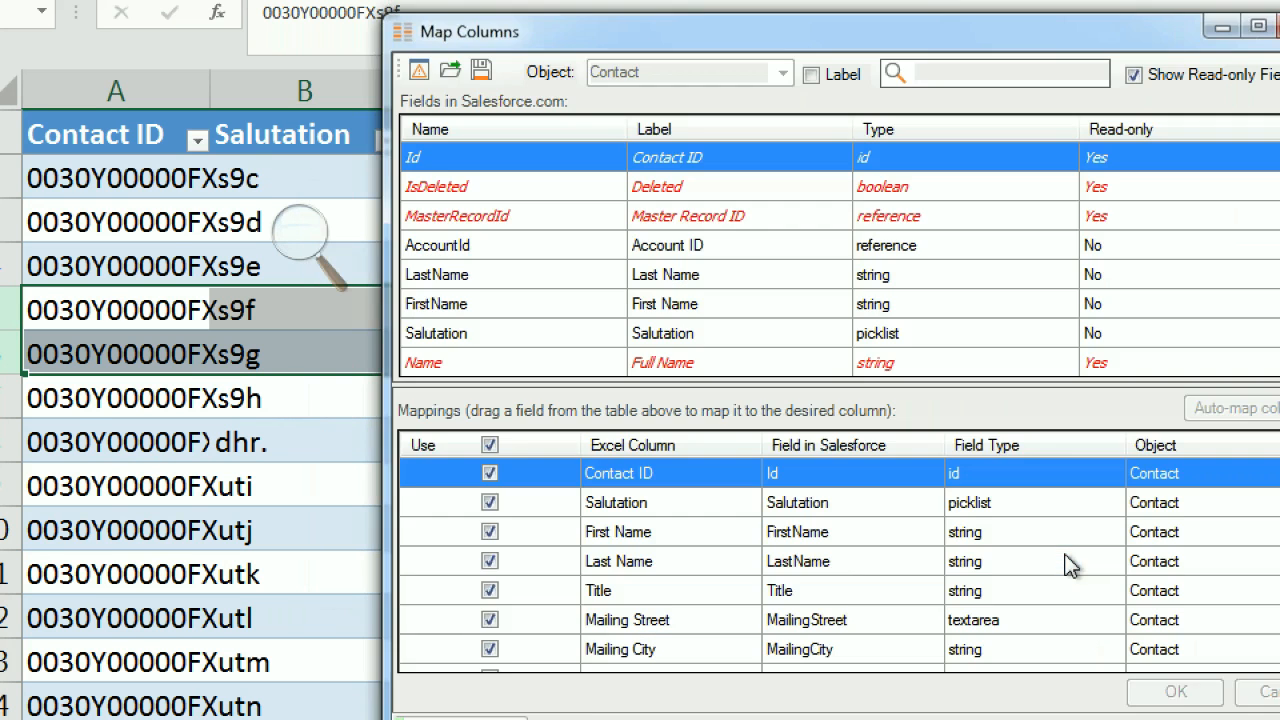
{"action": "left_click", "coordinate": [1060, 562]}
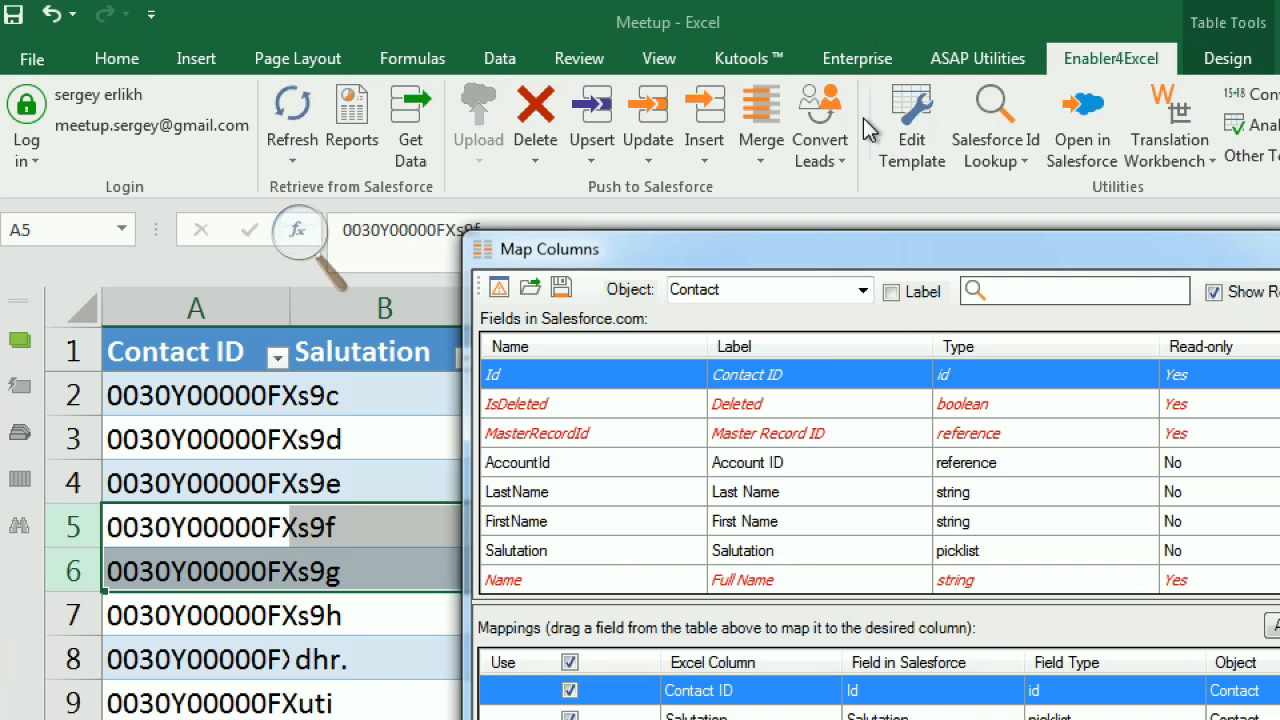
Exclude the Account Name and Mobile columns from the mapping and try to proceed with the update
{"action": "left_click_drag", "start_coordinate": [850, 265], "coordinate": [643, 38]}
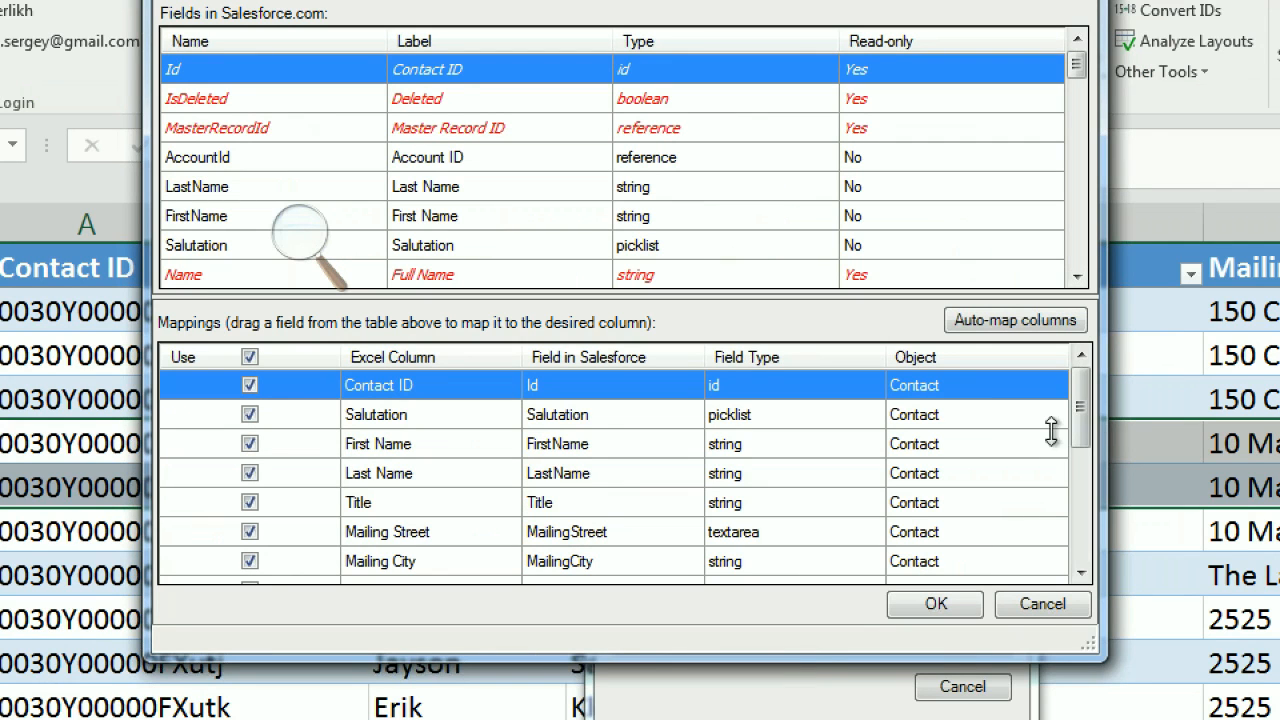
{"action": "left_click_drag", "start_coordinate": [1080, 423], "coordinate": [1082, 540]}
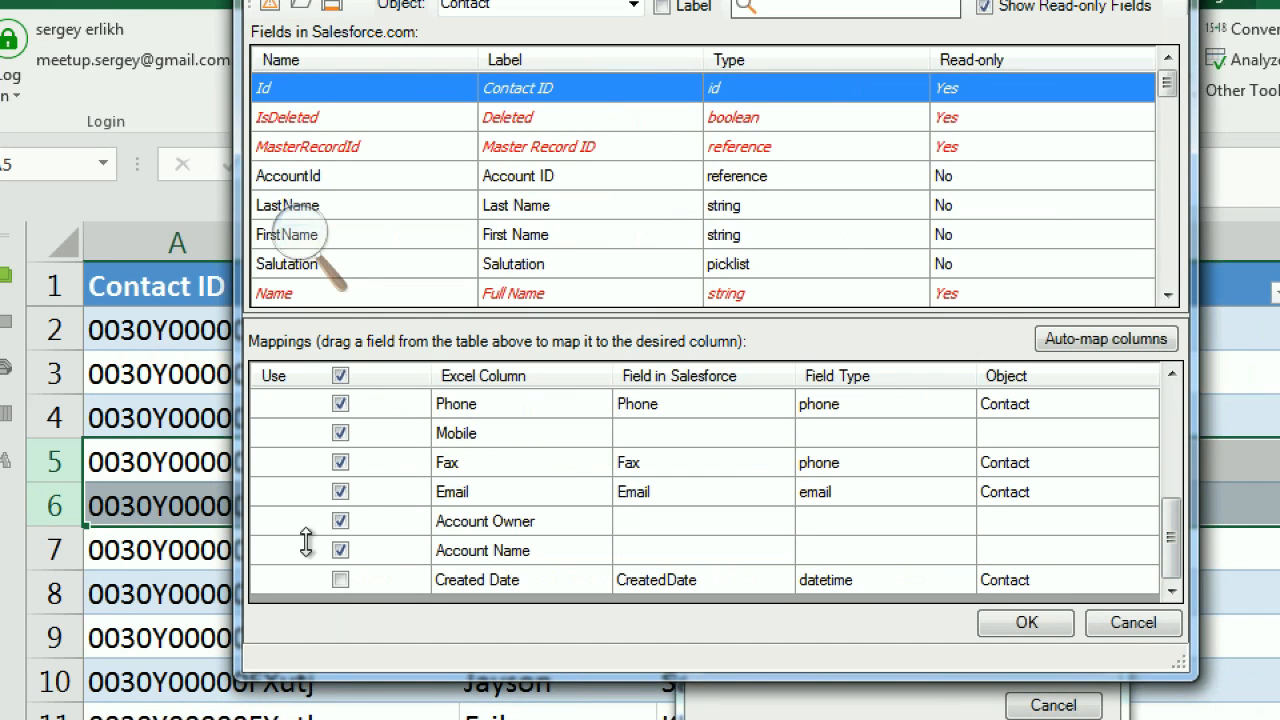
{"action": "left_click", "coordinate": [341, 550]}
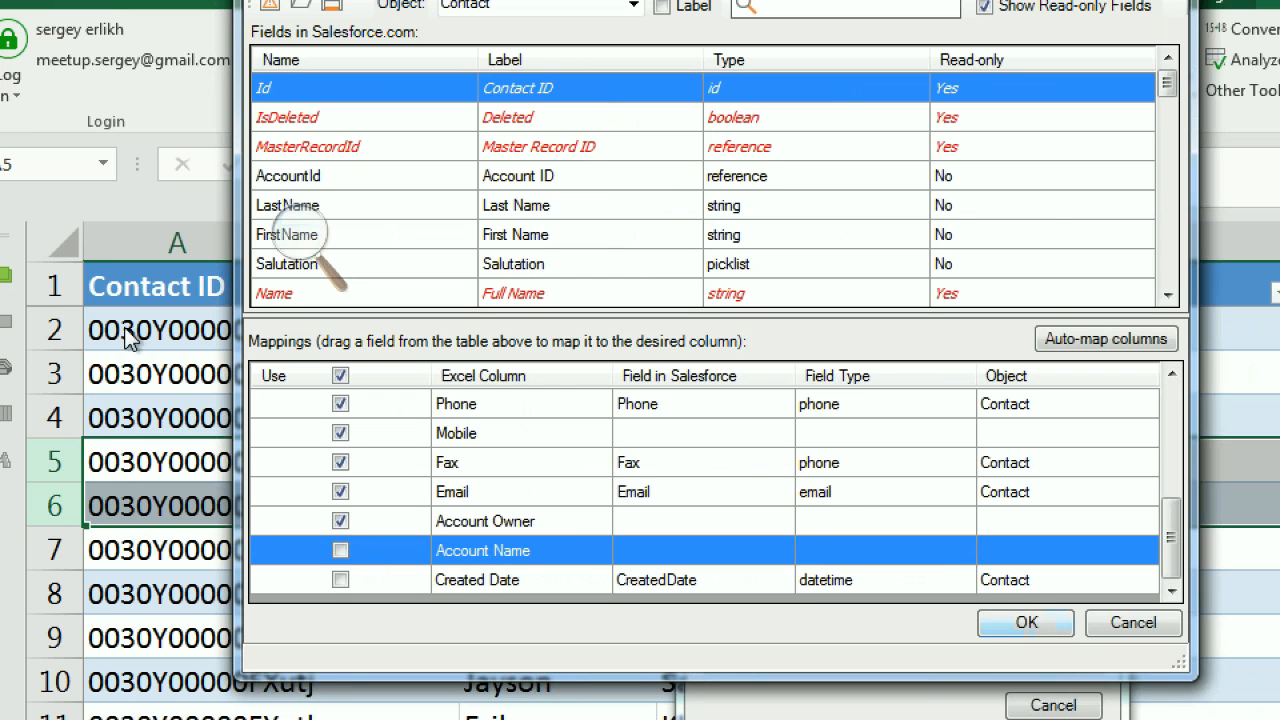
{"action": "left_click", "coordinate": [341, 434]}
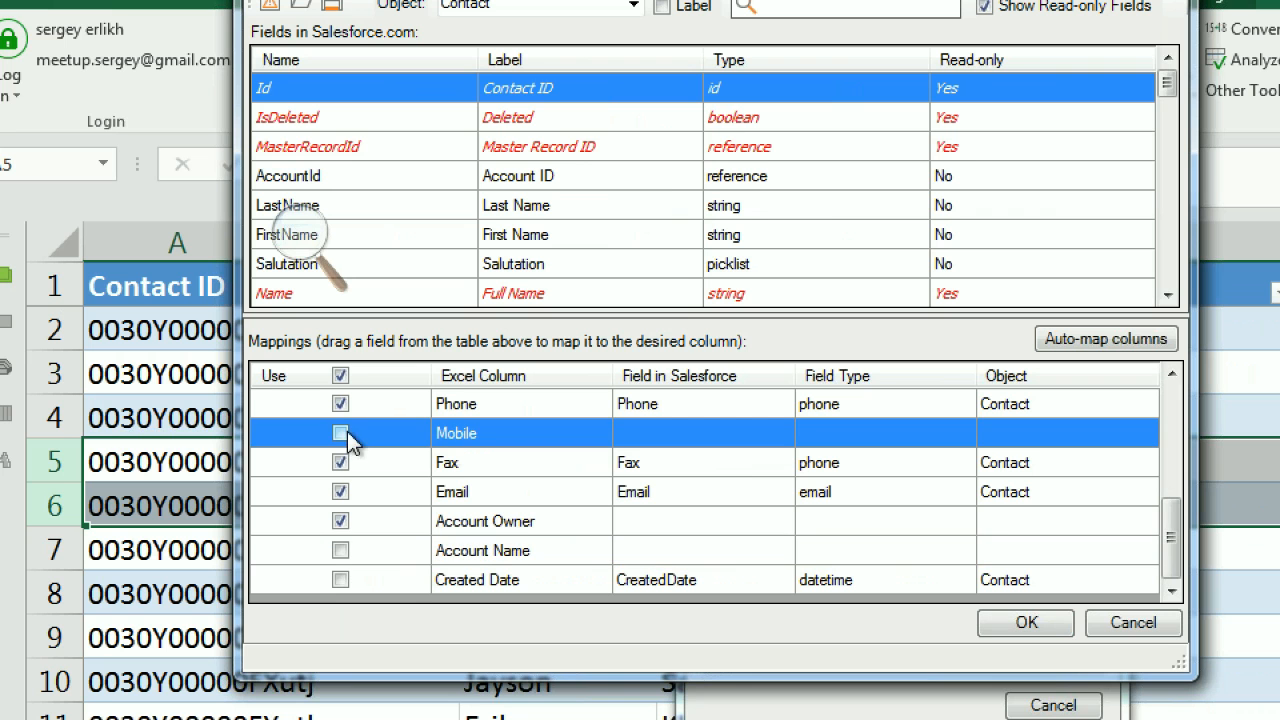
{"action": "left_click", "coordinate": [1044, 630]}
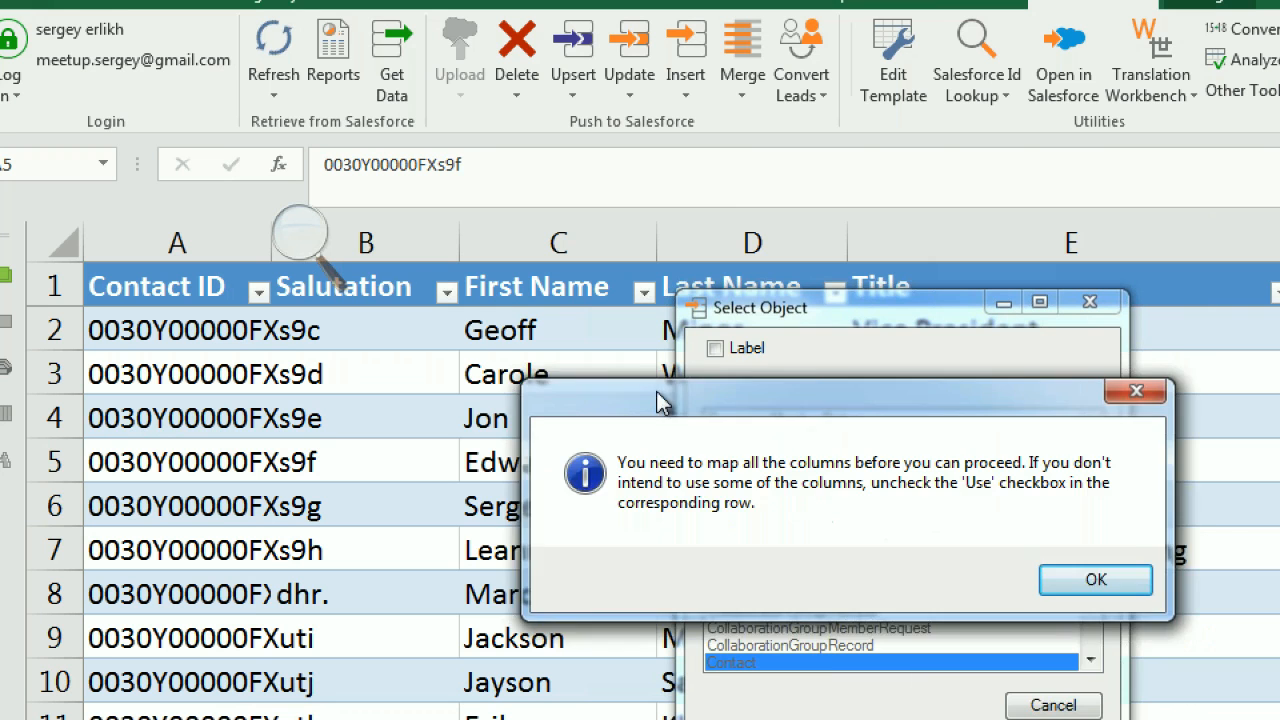
{"action": "left_click", "coordinate": [1072, 565]}
Exclude the Account Owner, Account Name and Created Date columns from the mapping and confirm updating the two records
{"action": "left_click_drag", "start_coordinate": [715, 257], "coordinate": [694, 211]}
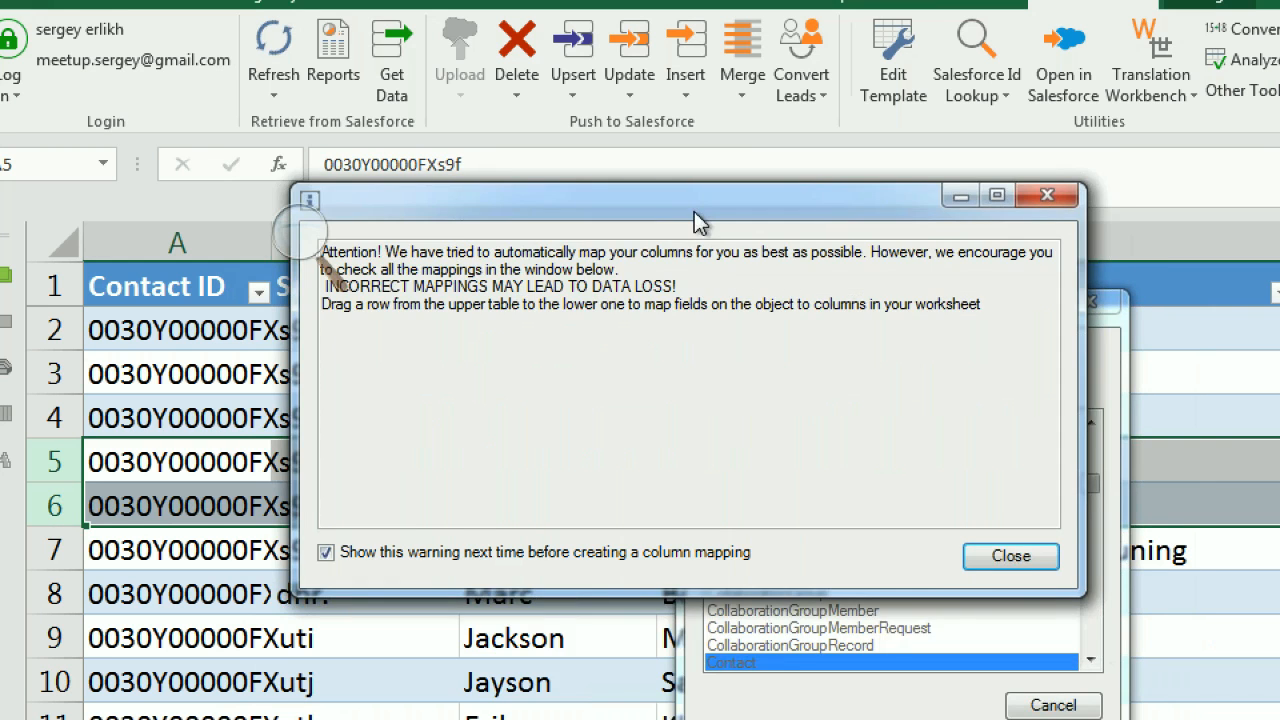
{"action": "left_click", "coordinate": [1030, 566]}
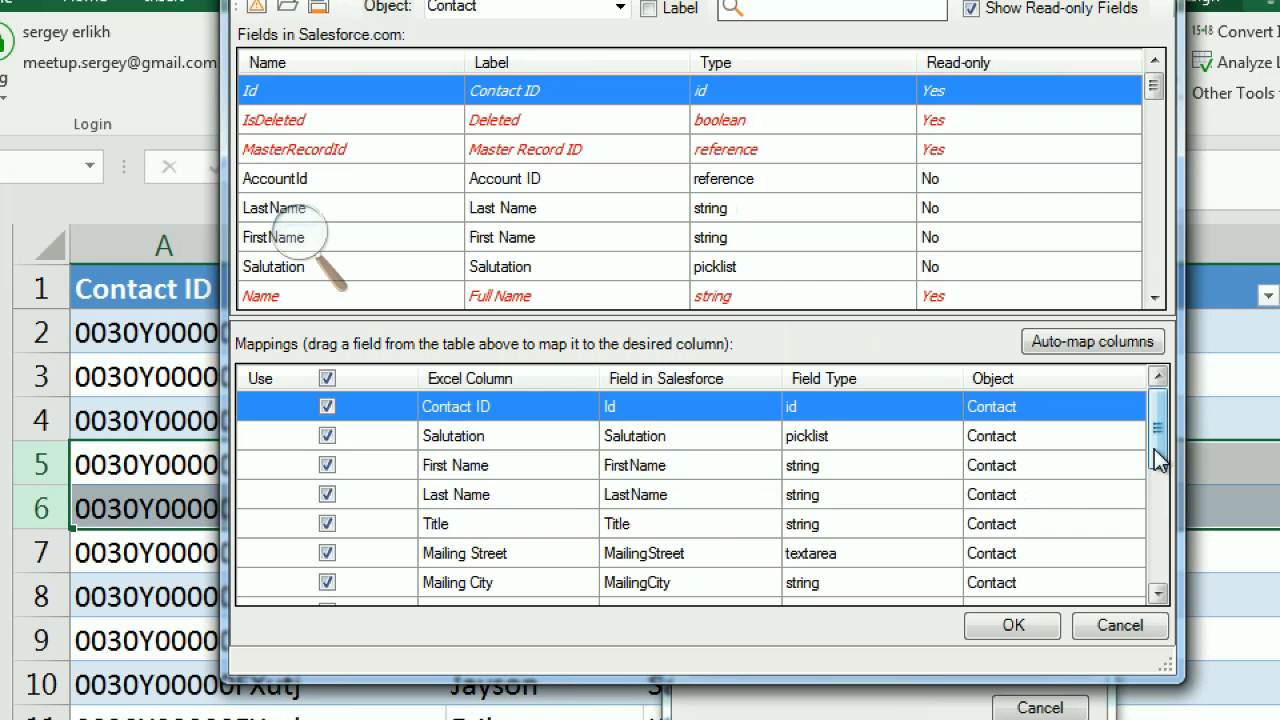
{"action": "left_click_drag", "start_coordinate": [1160, 468], "coordinate": [1157, 590]}
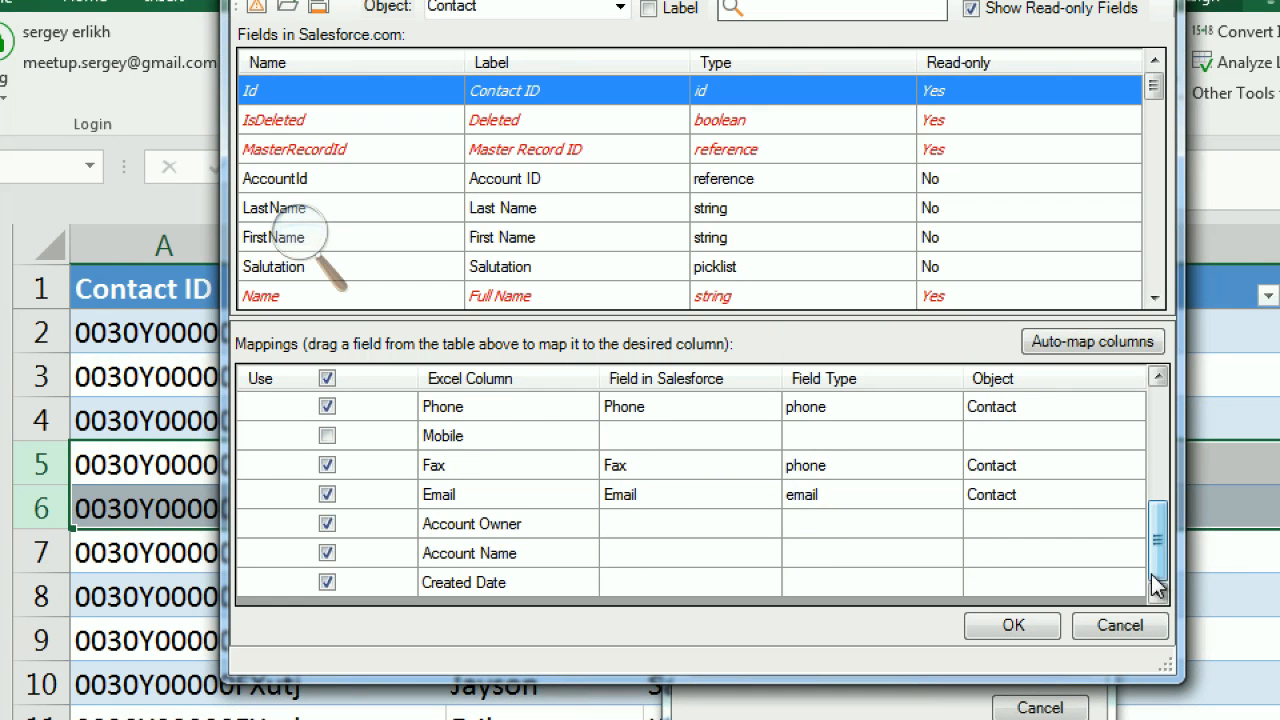
{"action": "left_click", "coordinate": [327, 524]}
{"action": "left_click", "coordinate": [327, 554]}
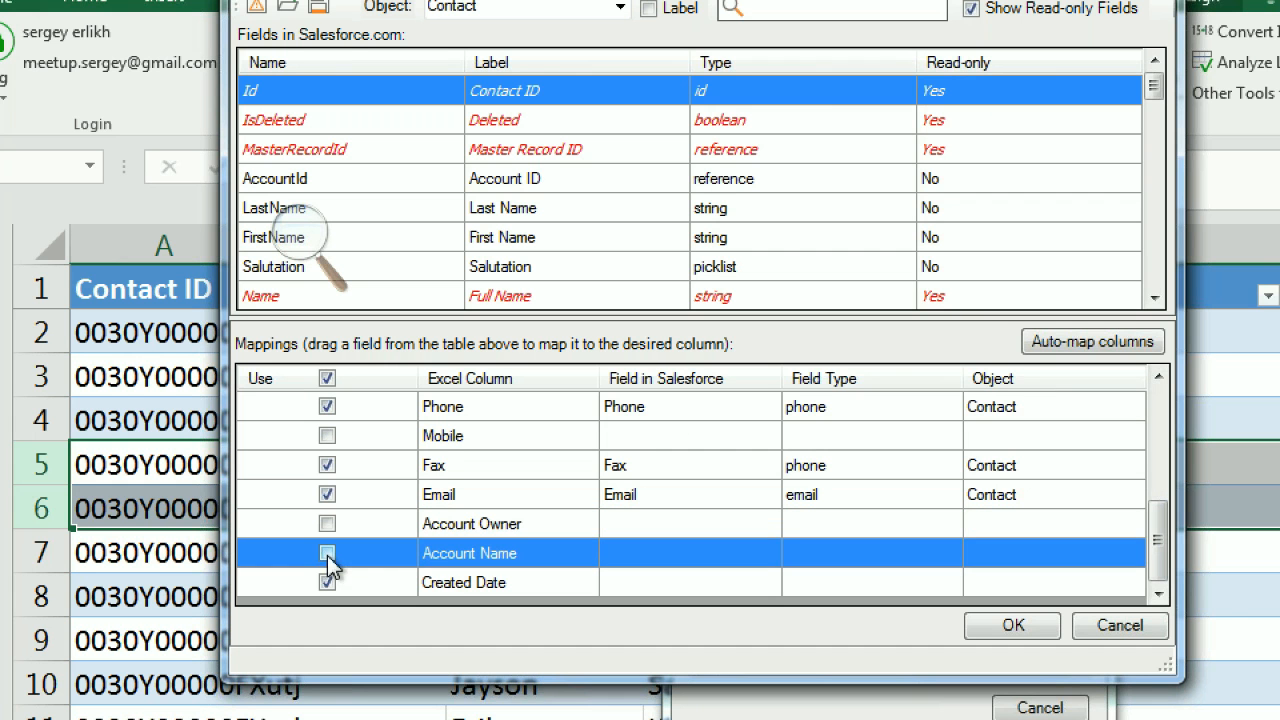
{"action": "left_click", "coordinate": [327, 584]}
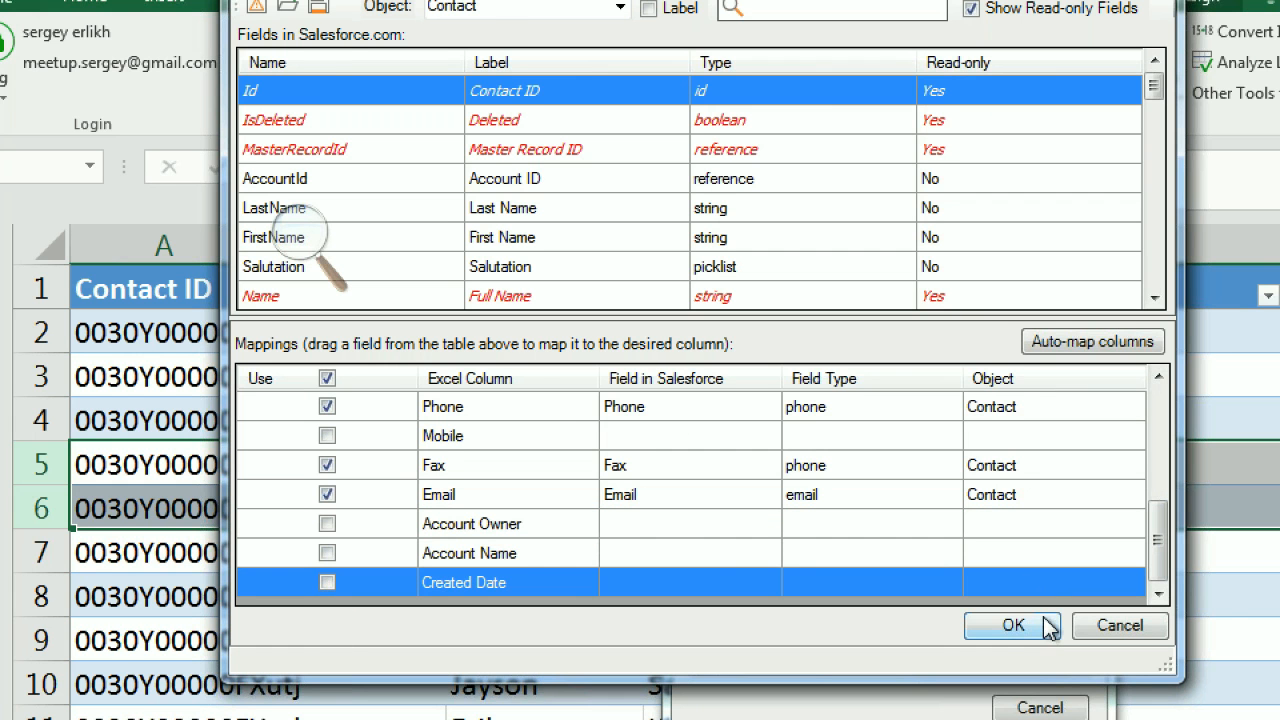
{"action": "left_click", "coordinate": [1013, 625]}
{"action": "left_click_drag", "start_coordinate": [1154, 579], "coordinate": [541, 170]}
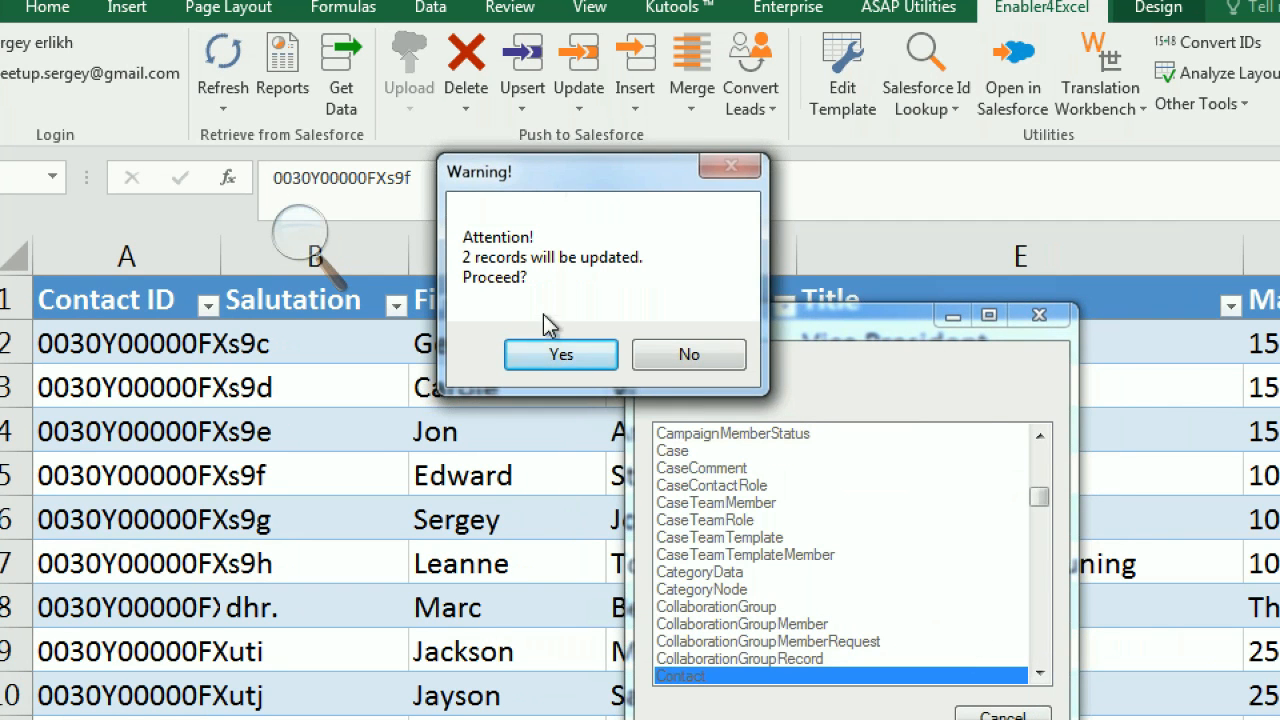
{"action": "left_click", "coordinate": [560, 355]}
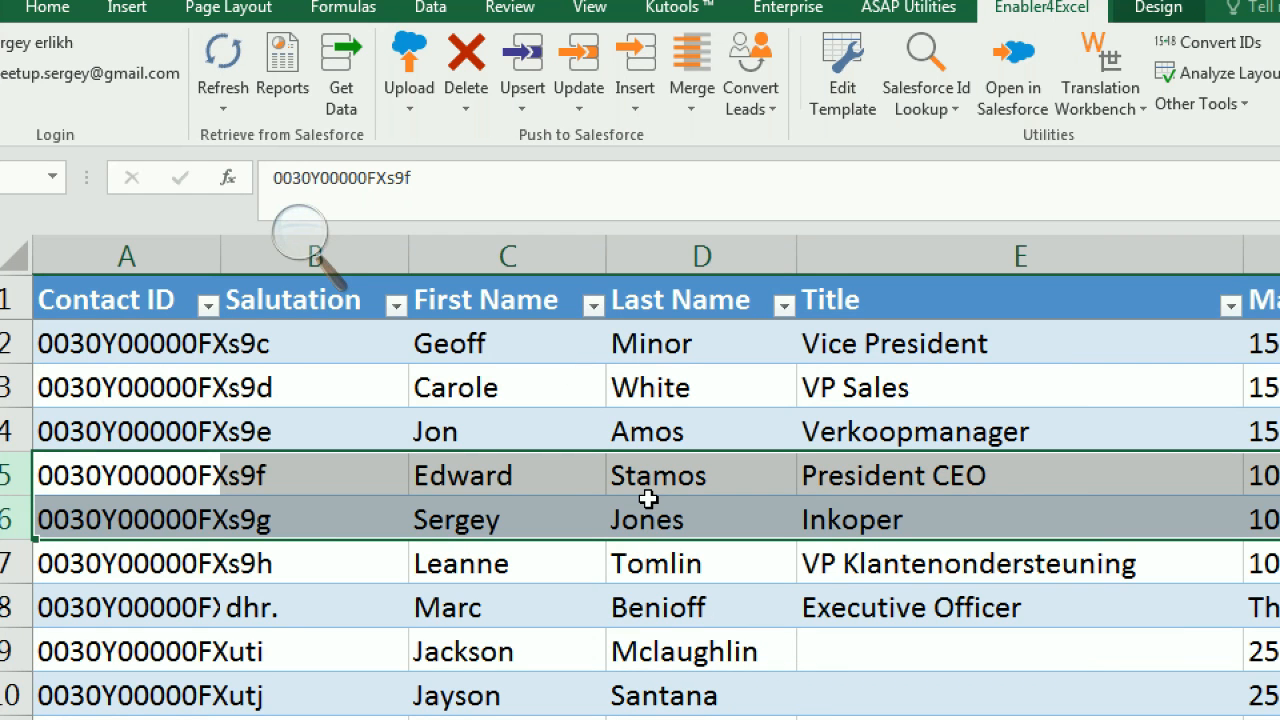
Open the contact record from row 6 in Salesforce and check its feed for the first name change
{"action": "left_click", "coordinate": [172, 522]}
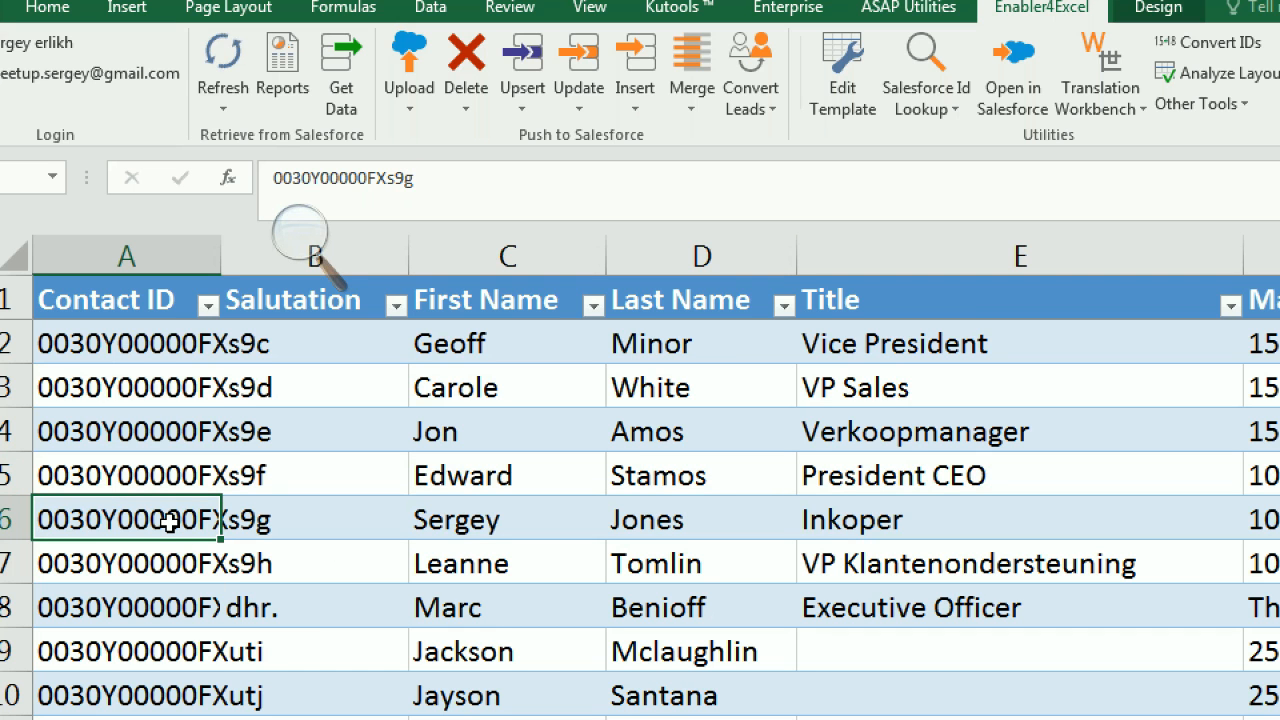
{"action": "left_click", "coordinate": [1012, 92]}
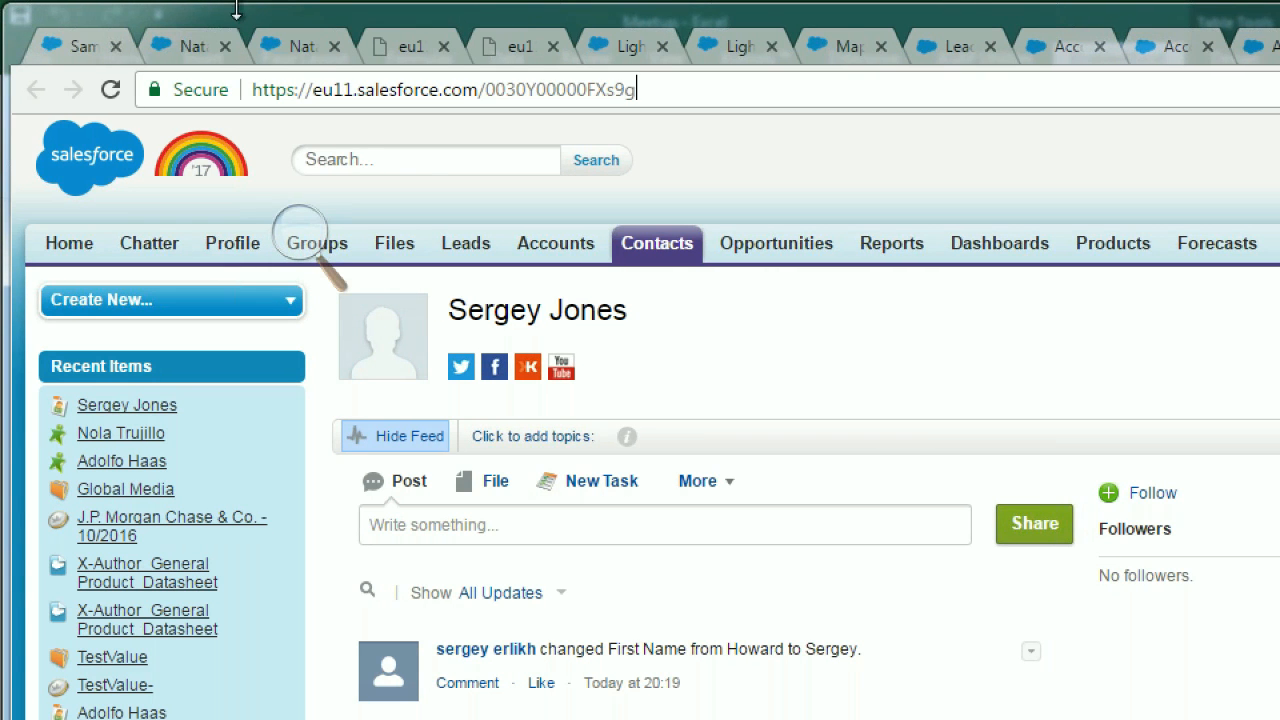
{"action": "left_click", "coordinate": [318, 93]}
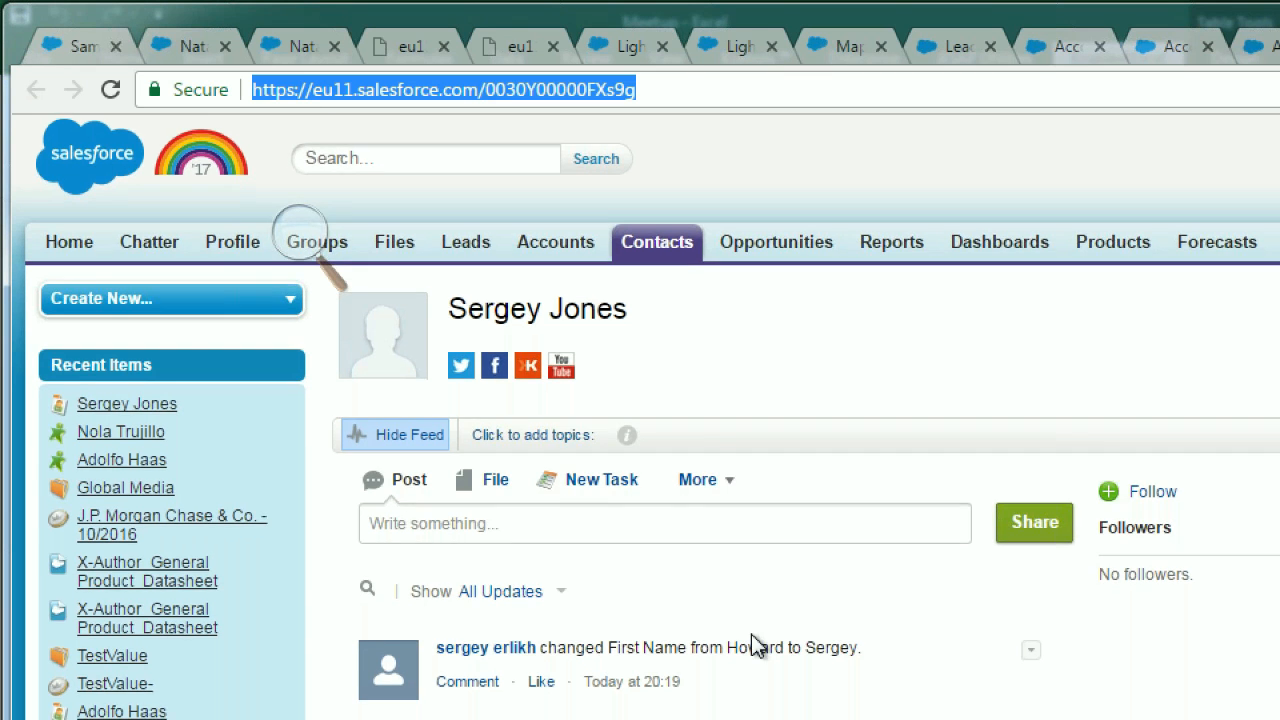
{"action": "scroll", "coordinate": [751, 634], "scroll_direction": "down", "scroll_amount": 1}
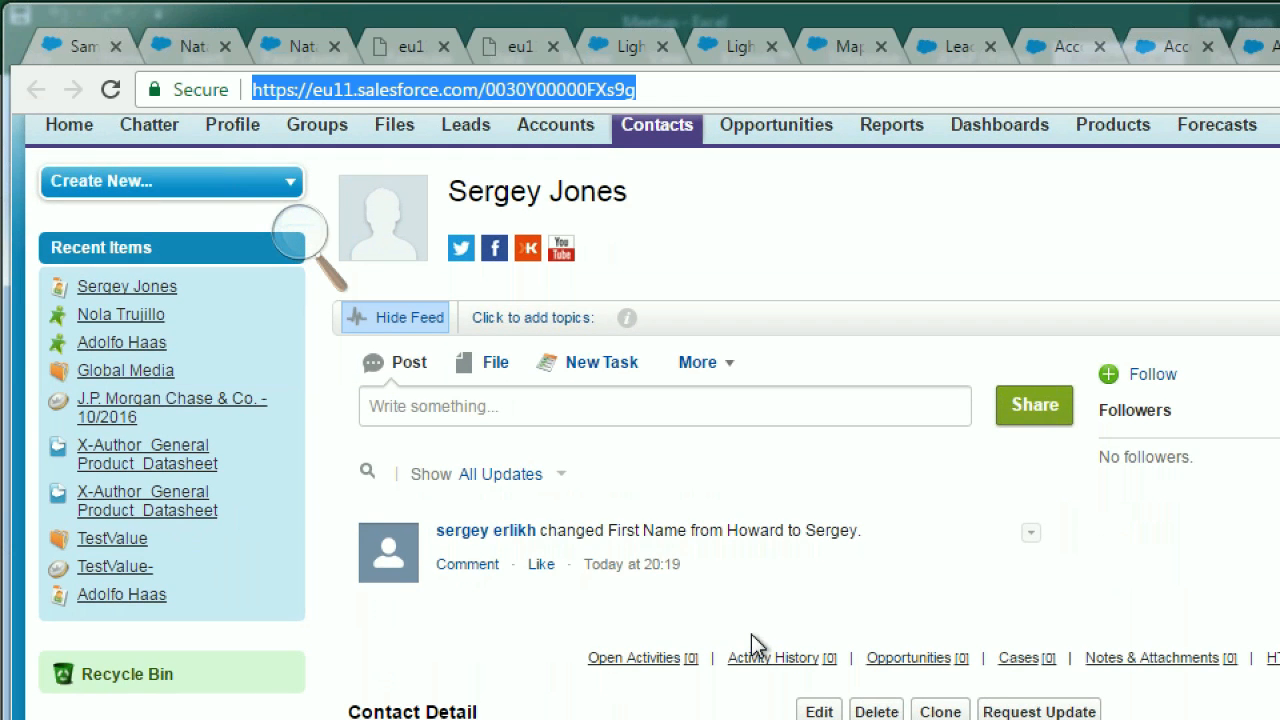
{"action": "scroll", "coordinate": [751, 634], "scroll_direction": "up", "scroll_amount": 1}
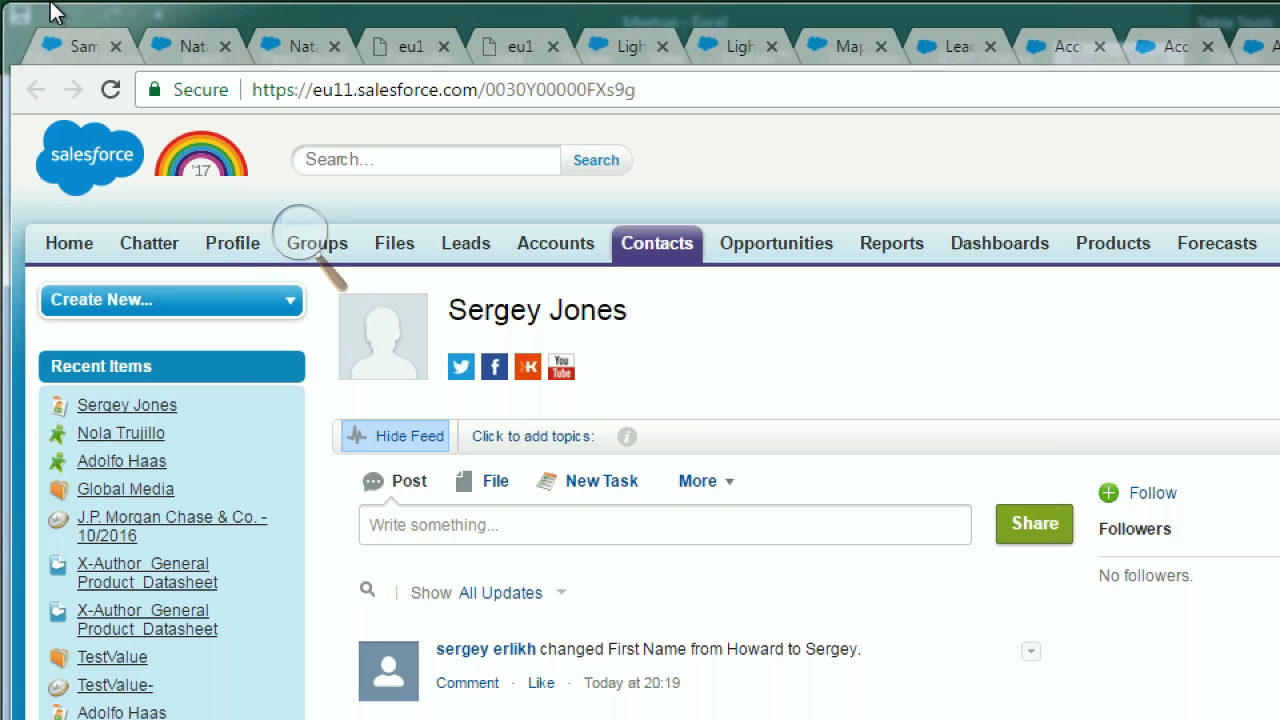
Switch to the PowerPoint presentation with the Enabler4Excel Demo slide
{"action": "key", "text": "super+Tab"}
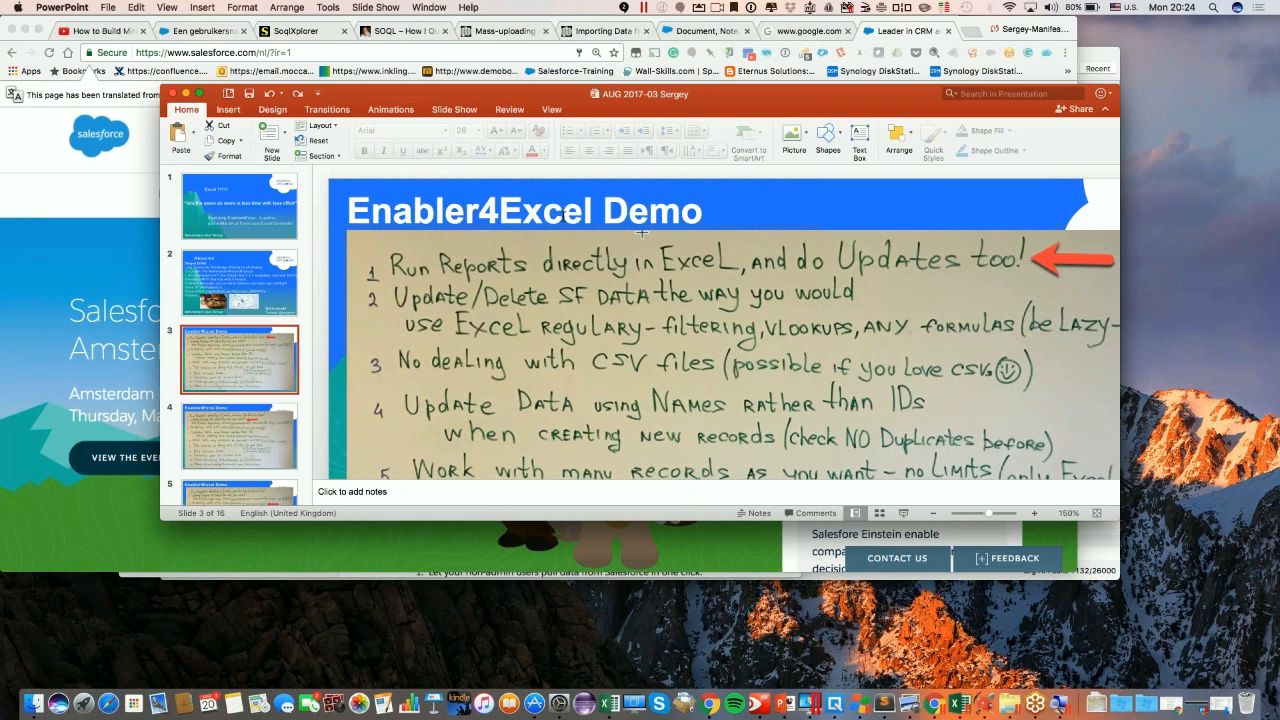
View slide 4 on updating and deleting Salesforce data in full screen, then restore the presentation window
{"action": "left_click", "coordinate": [290, 433]}
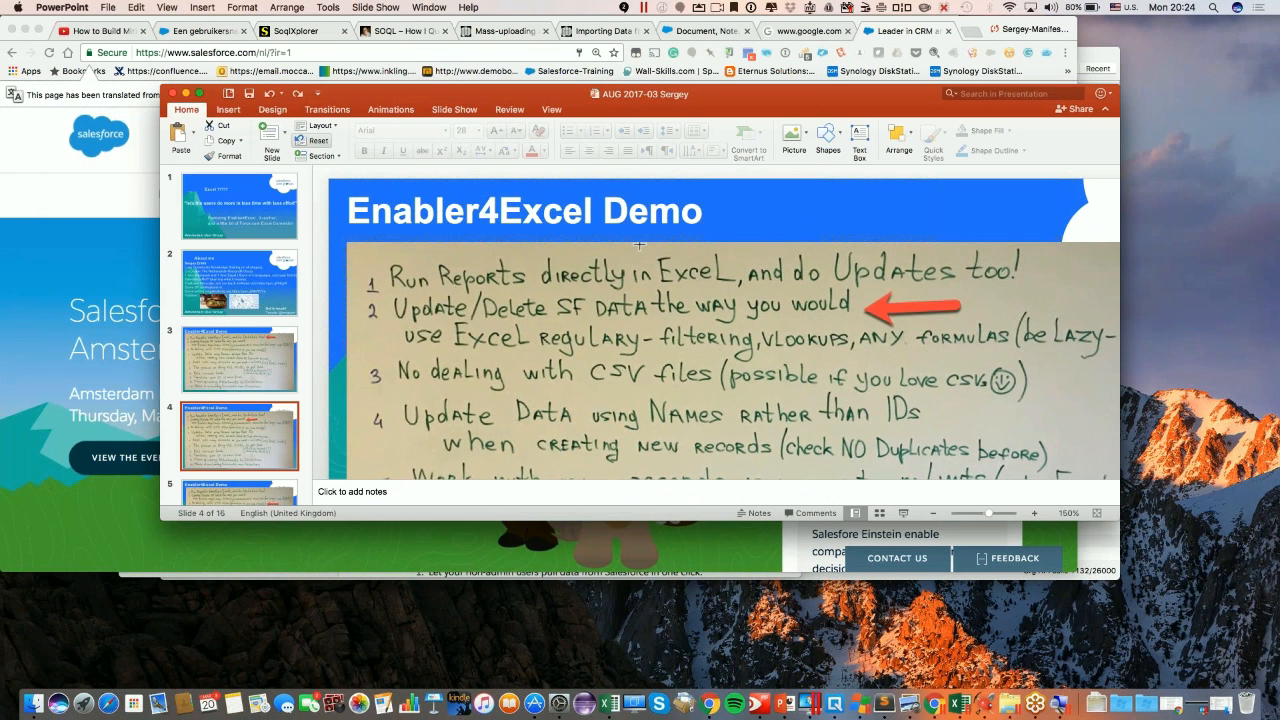
{"action": "left_click", "coordinate": [199, 93]}
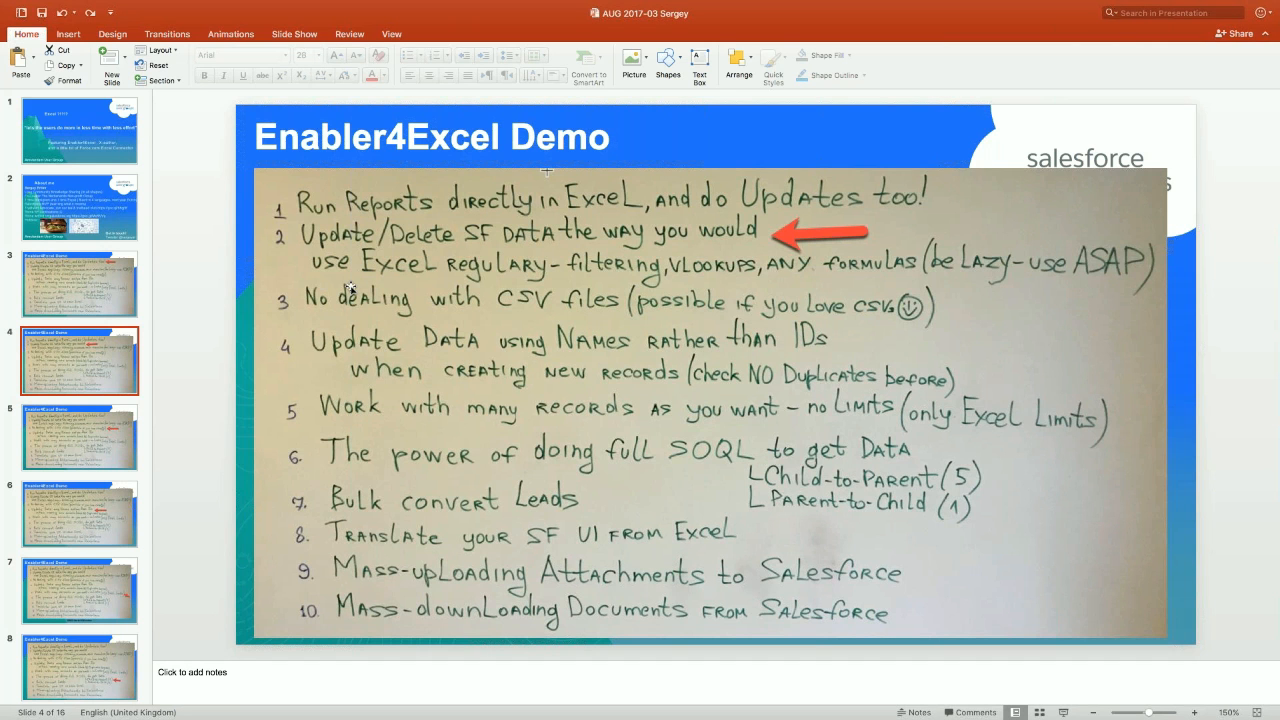
{"action": "mouse_move", "coordinate": [80, 5]}
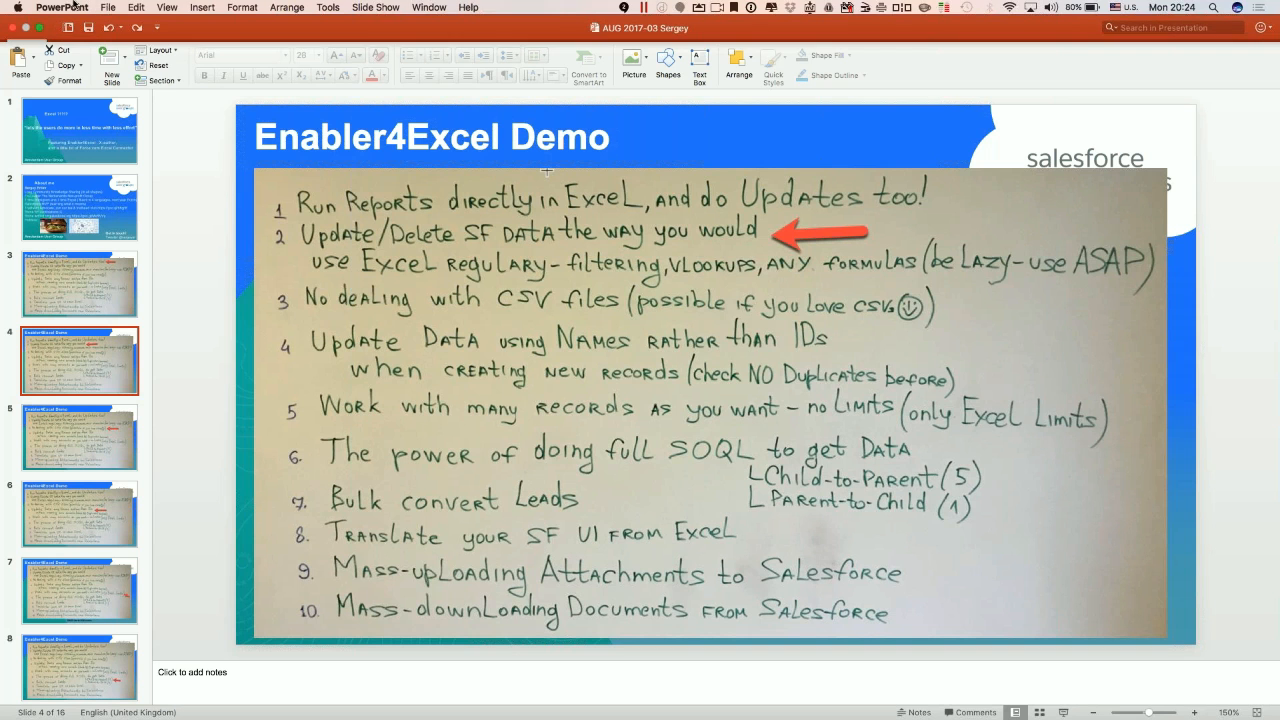
{"action": "left_click", "coordinate": [38, 28]}
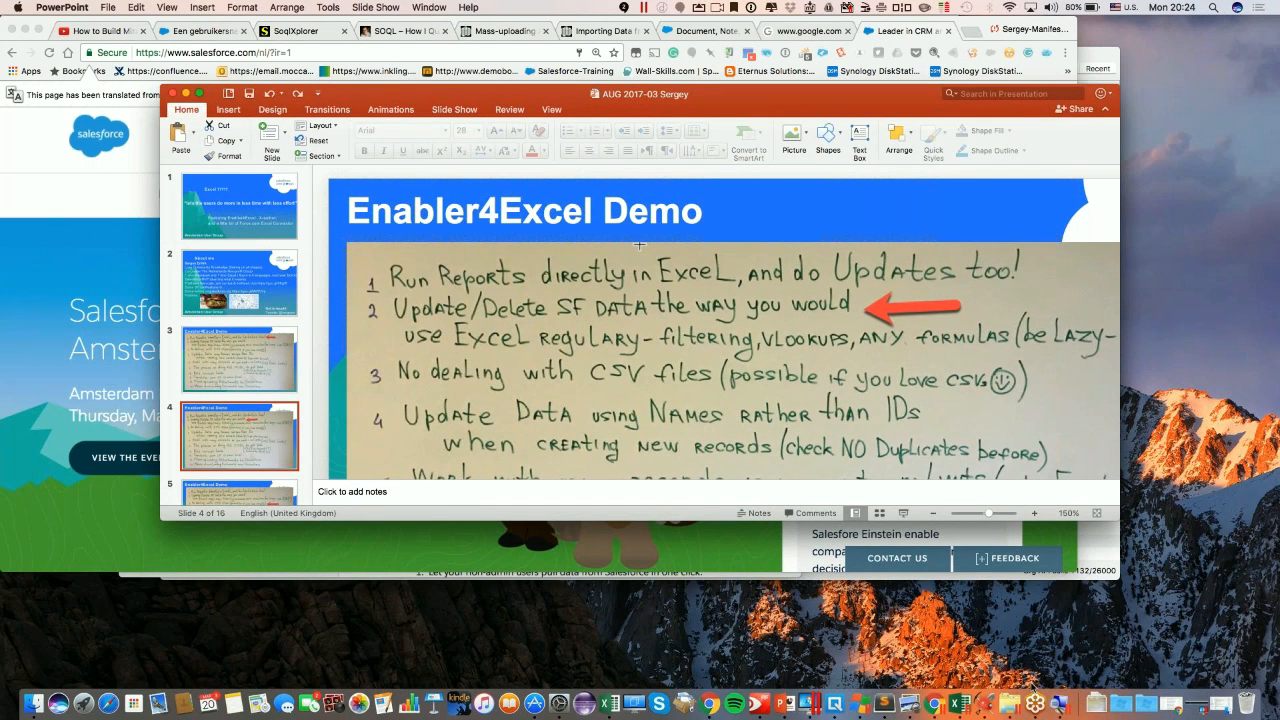
Switch to the Windows 7 virtual machine, take it out of full screen and enlarge its window
{"action": "left_click", "coordinate": [1059, 705]}
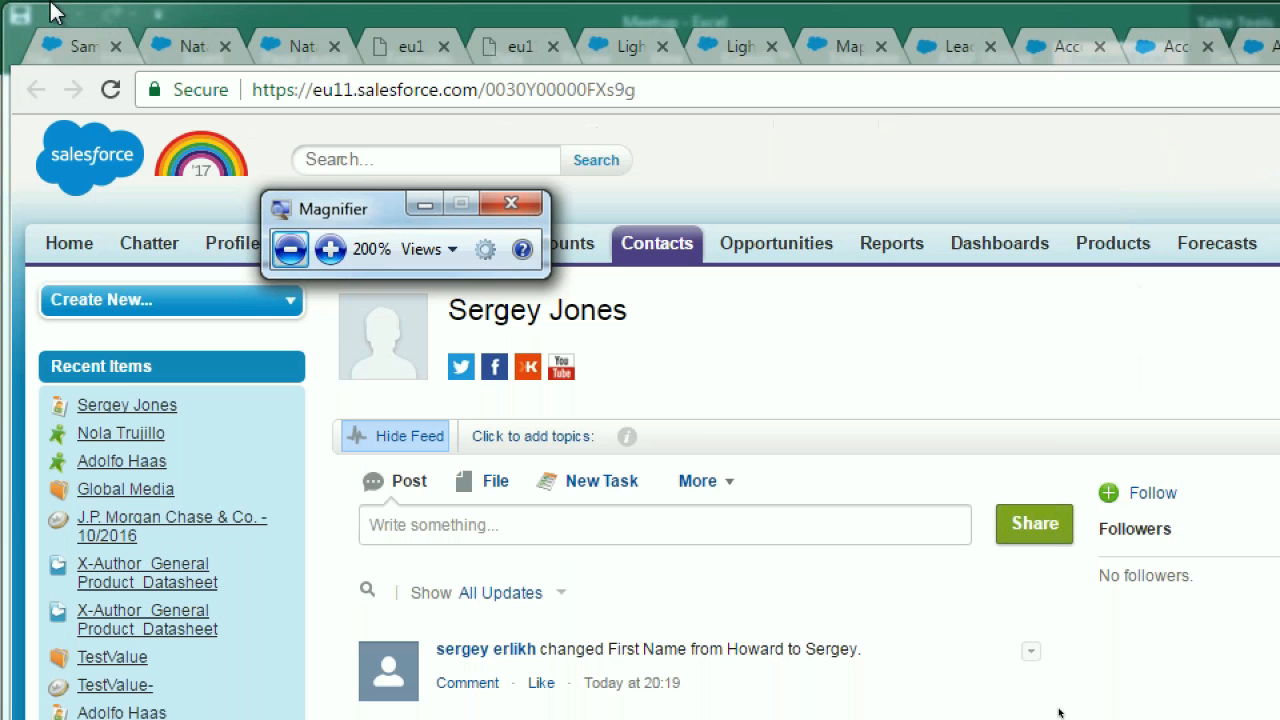
{"action": "mouse_move", "coordinate": [734, 704]}
{"action": "mouse_move", "coordinate": [292, 4]}
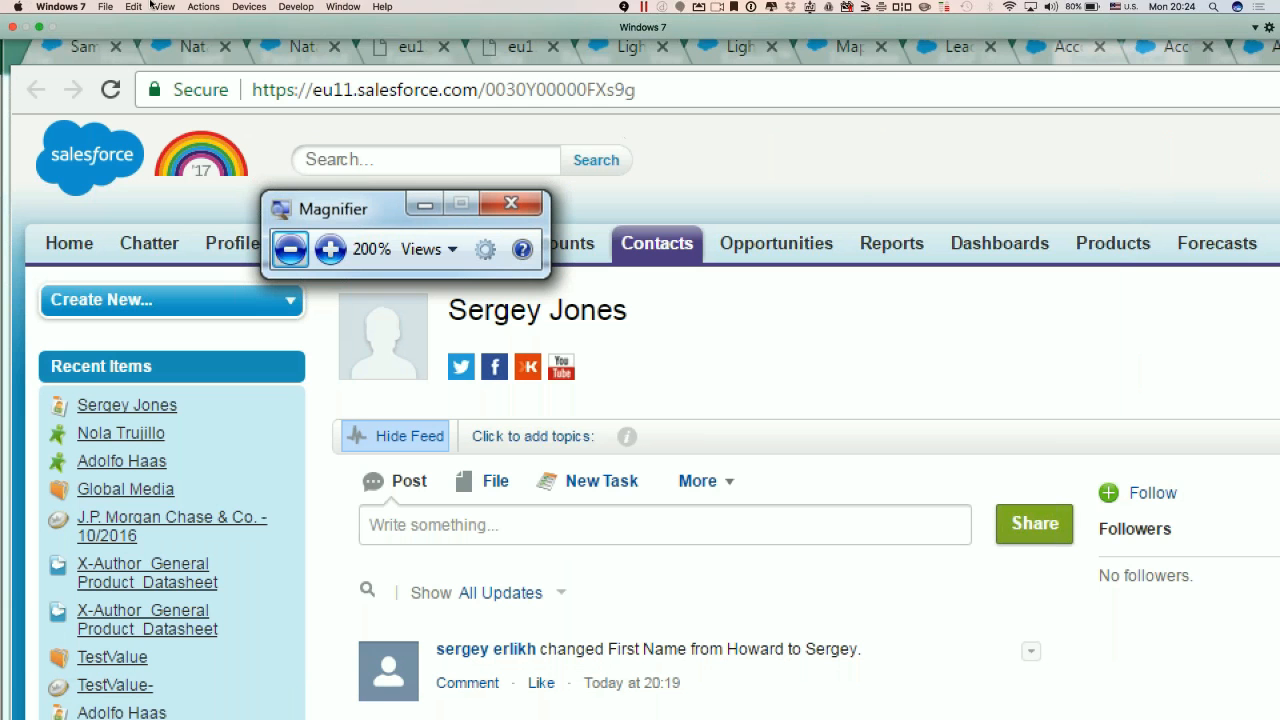
{"action": "left_click", "coordinate": [38, 28]}
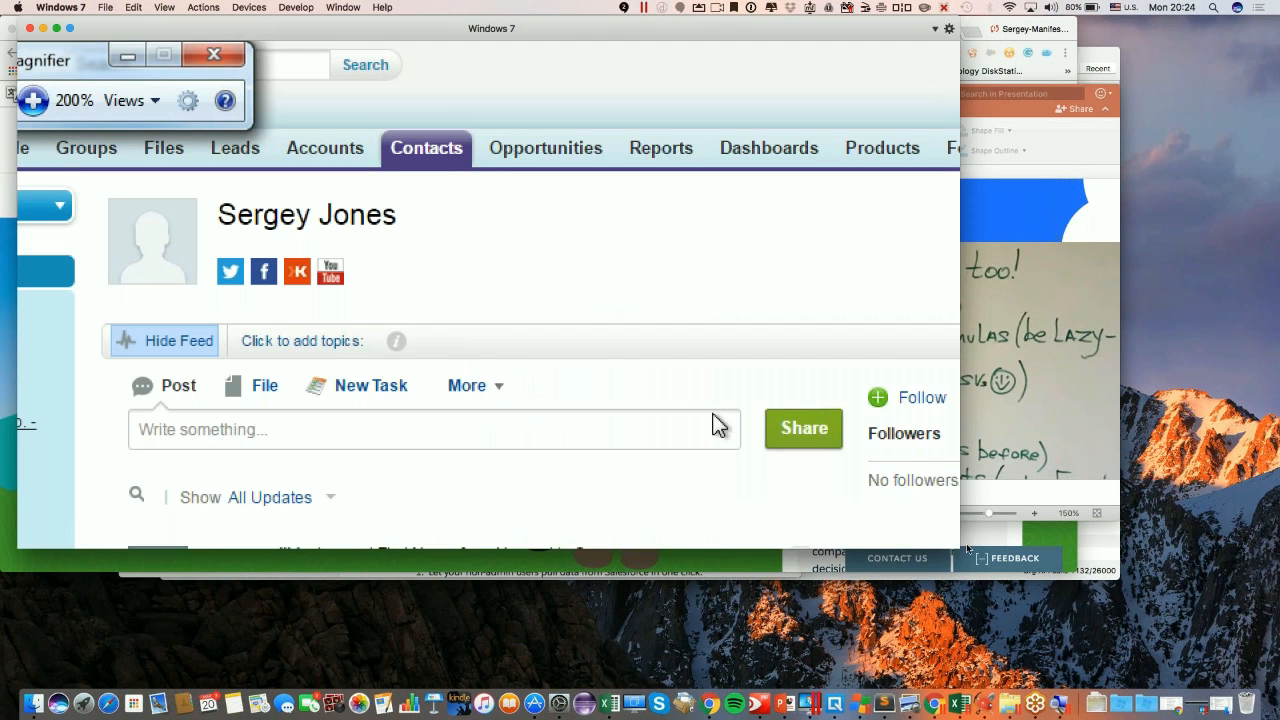
{"action": "left_click_drag", "start_coordinate": [959, 547], "coordinate": [1129, 635]}
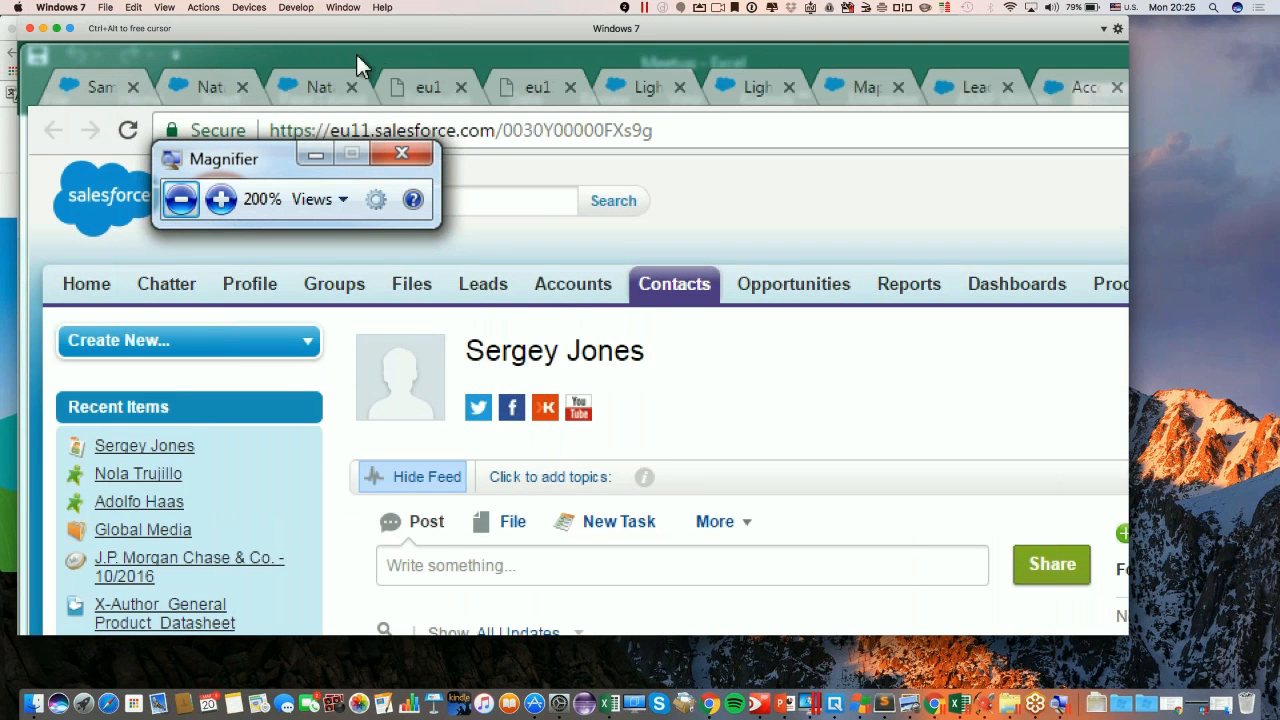
Close the browser window covering the Meetup workbook and reduce the Magnifier zoom to 100%
{"action": "right_click", "coordinate": [45, 75]}
{"action": "left_click", "coordinate": [96, 128]}
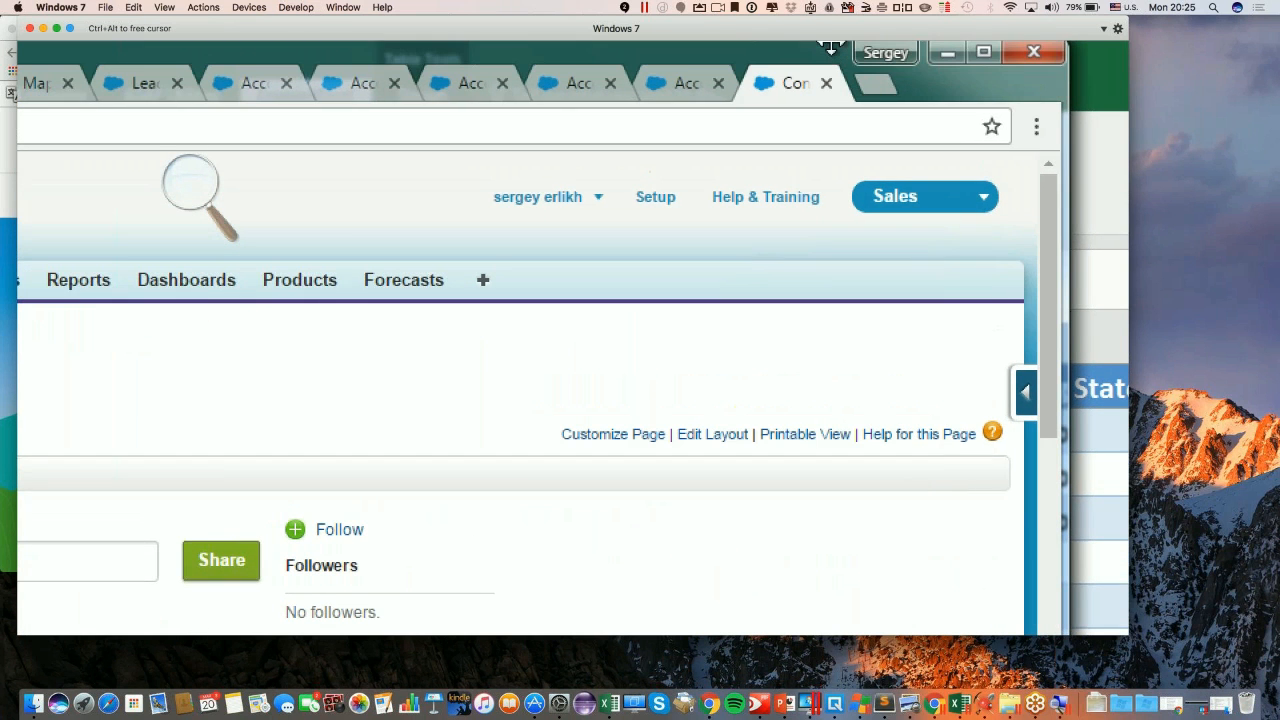
{"action": "left_click", "coordinate": [1034, 53]}
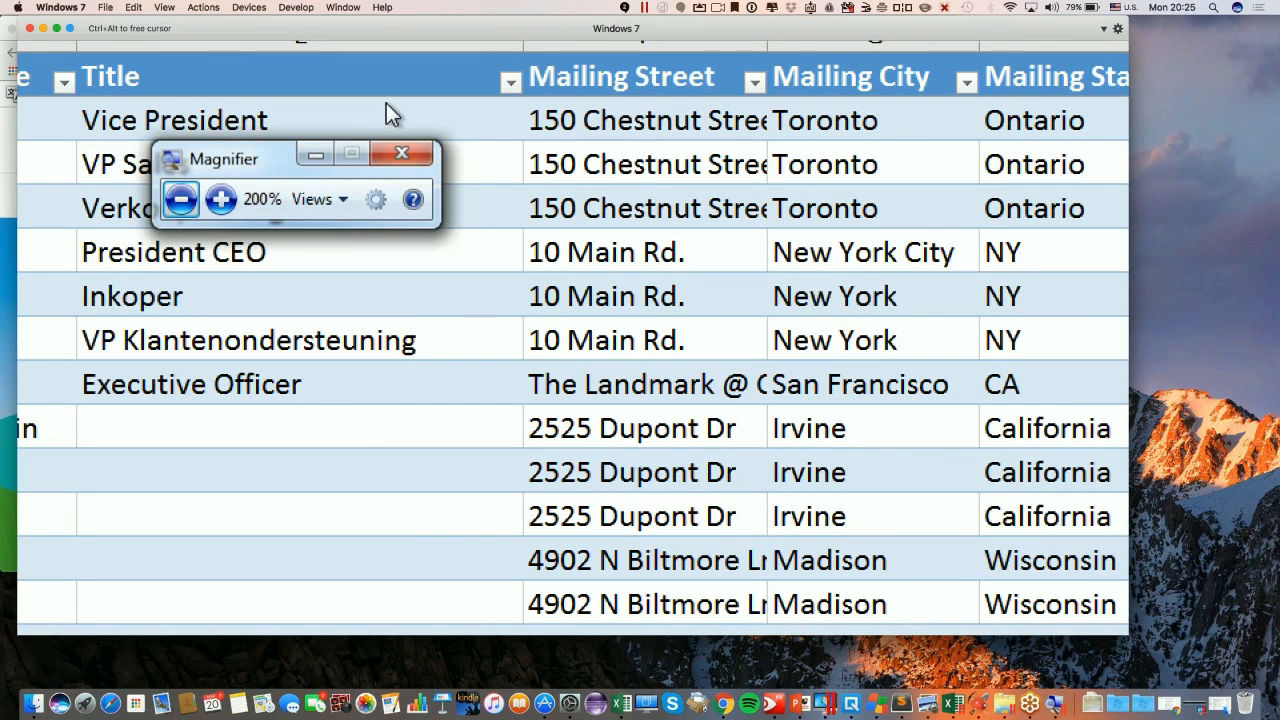
{"action": "left_click", "coordinate": [181, 199]}
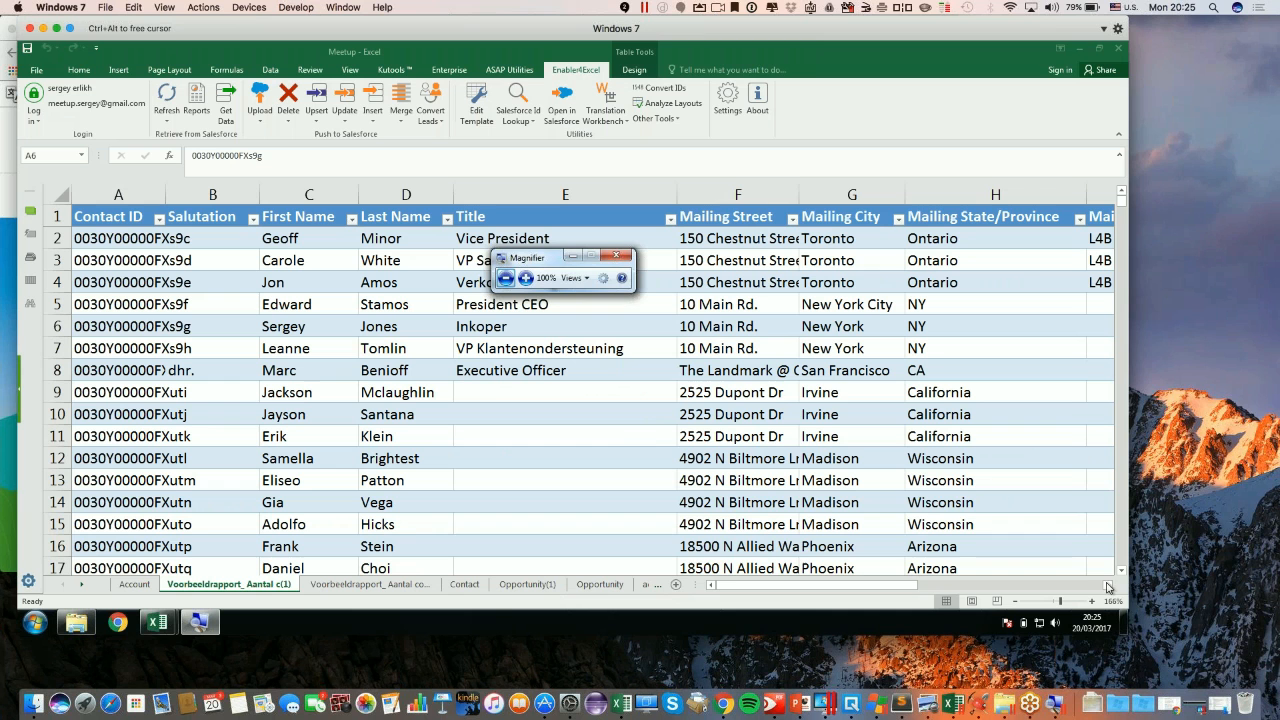
{"action": "left_click", "coordinate": [1123, 608]}
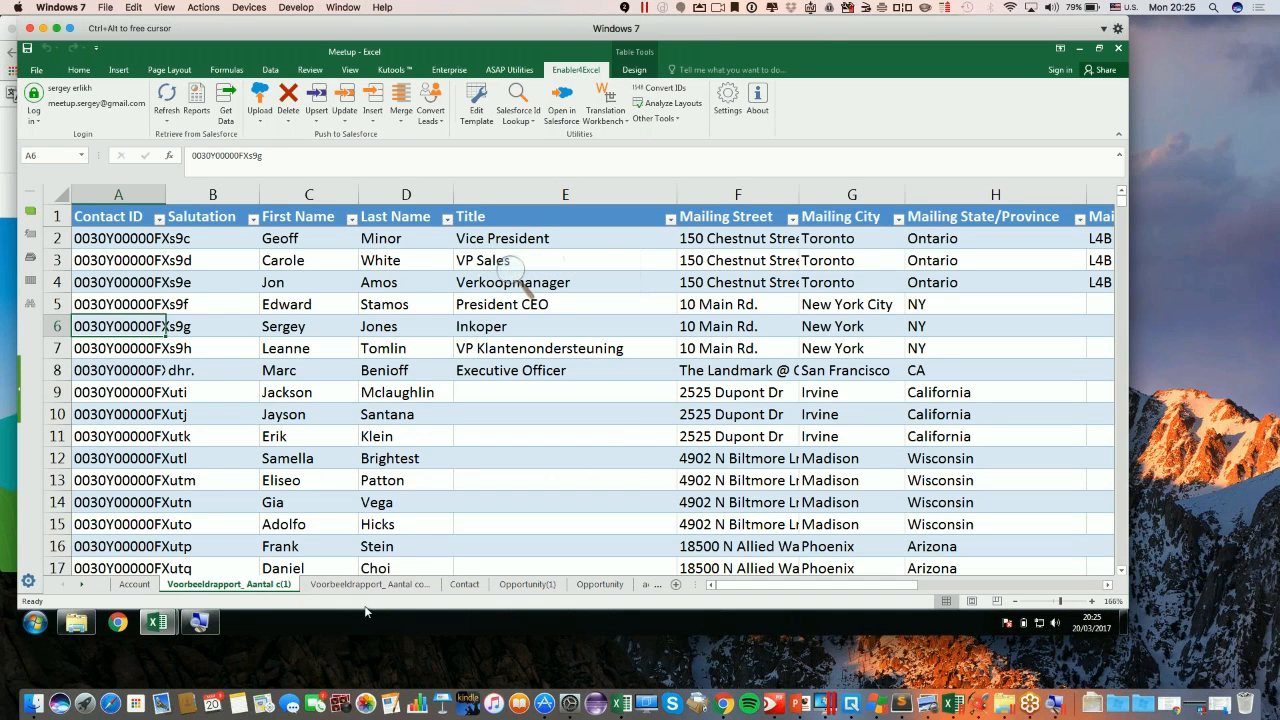
Retrieve the Name, Type and Id fields of the Account object into a new worksheet and widen its columns
{"action": "left_click", "coordinate": [143, 586]}
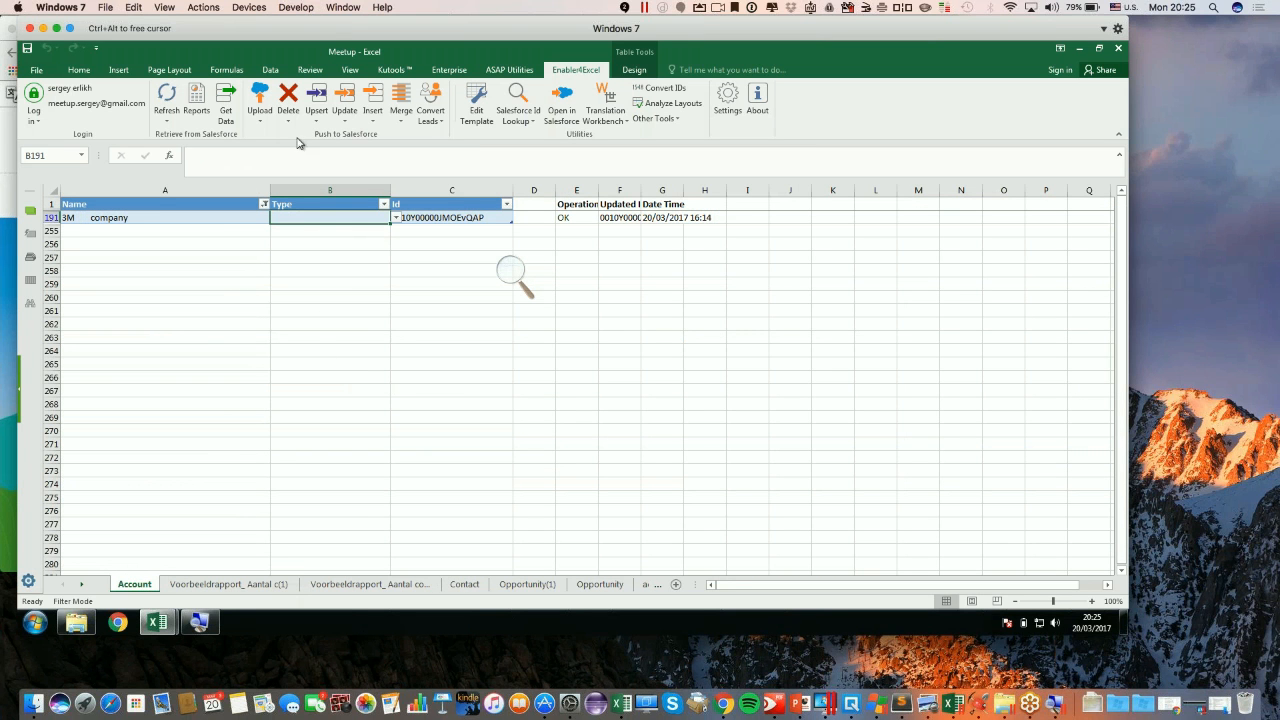
{"action": "left_click", "coordinate": [225, 95]}
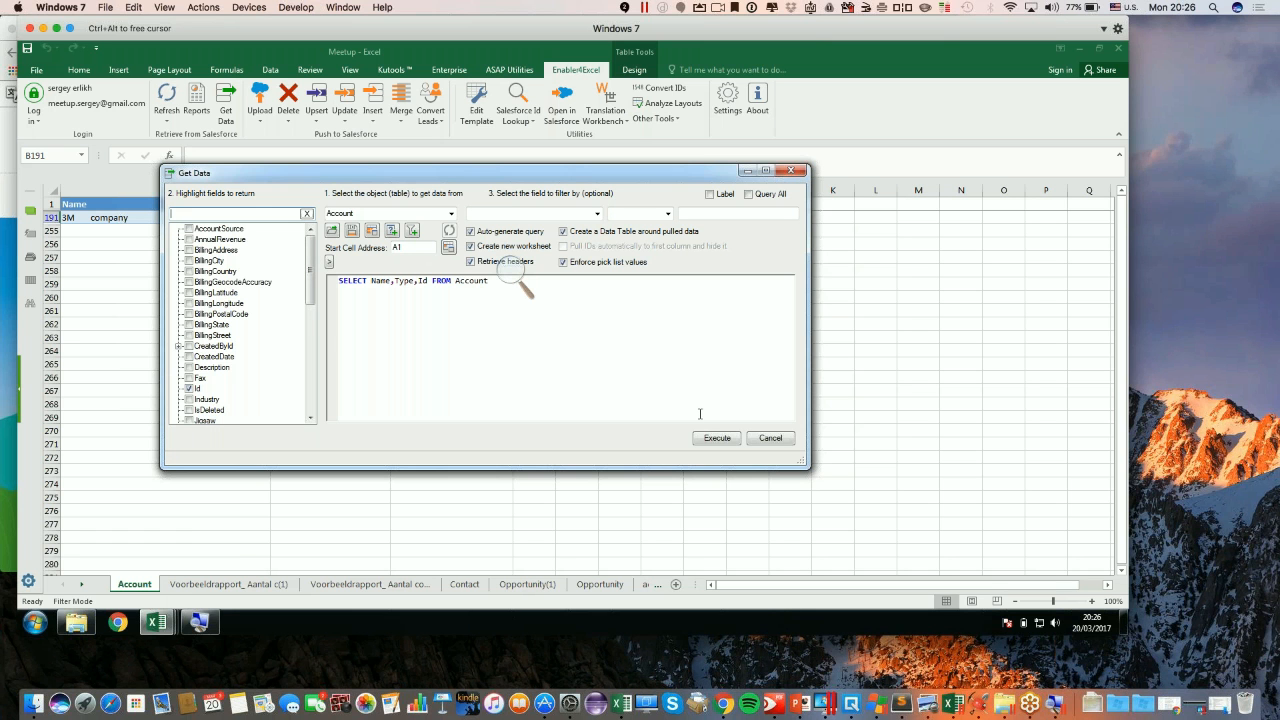
{"action": "left_click", "coordinate": [724, 441]}
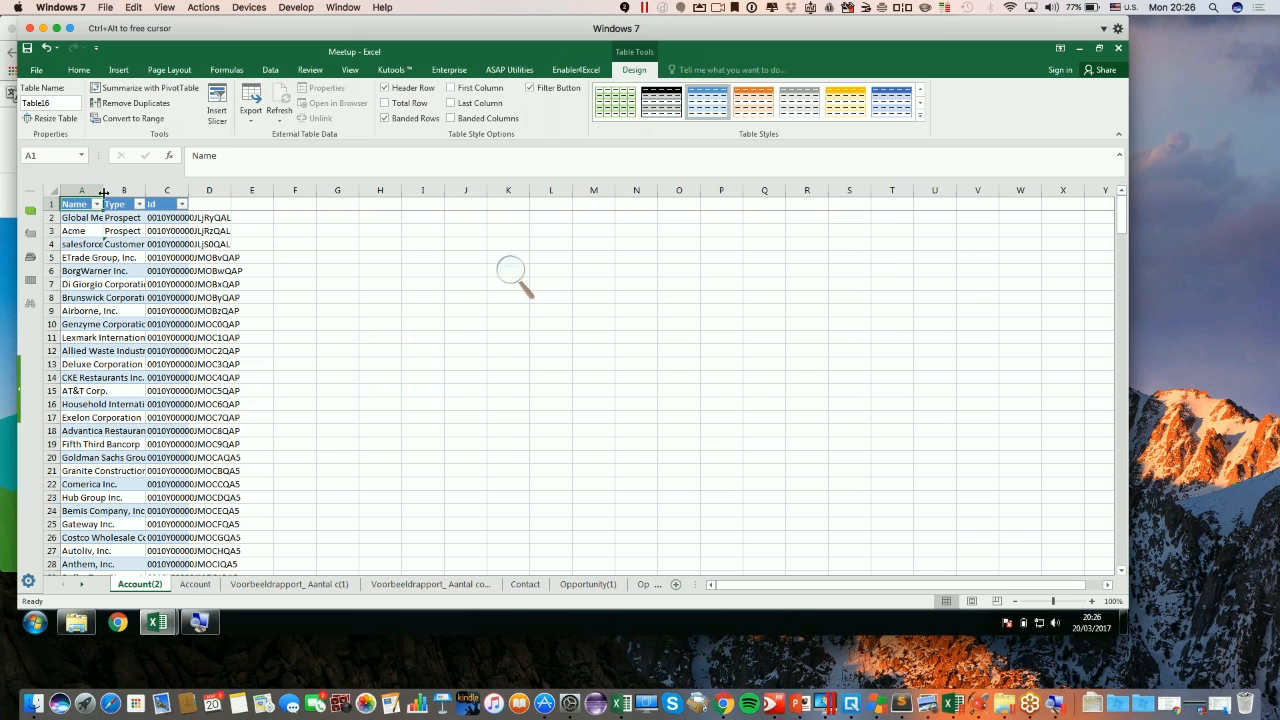
{"action": "left_click_drag", "start_coordinate": [103, 188], "coordinate": [422, 189]}
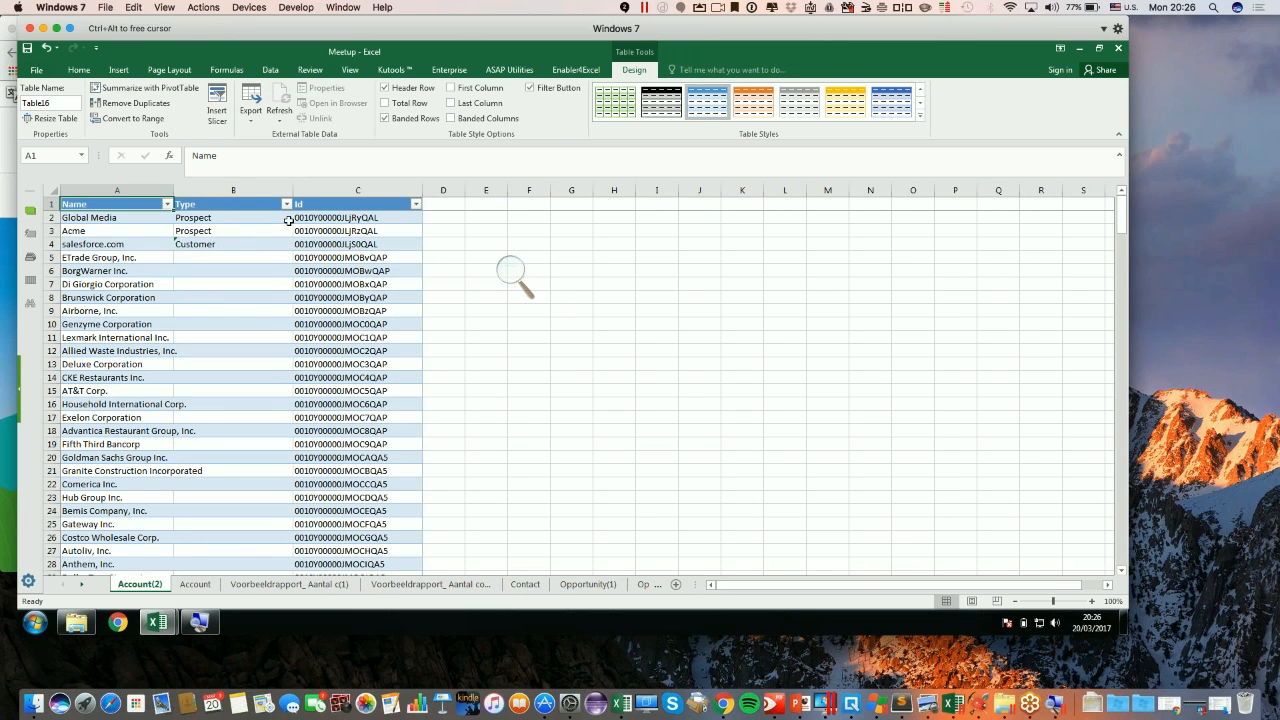
Examine the pick list values offered for the Type of the Global Media account, keeping the existing value
{"action": "left_click", "coordinate": [286, 220]}
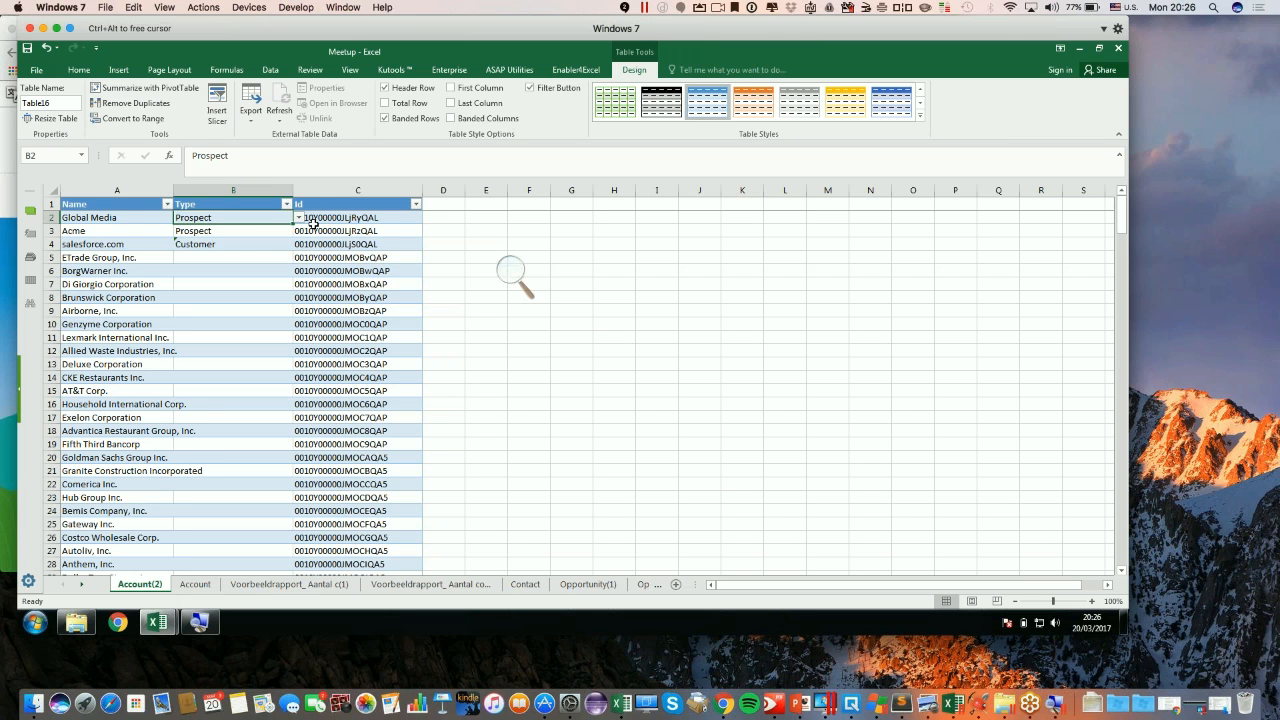
{"action": "left_click", "coordinate": [298, 218]}
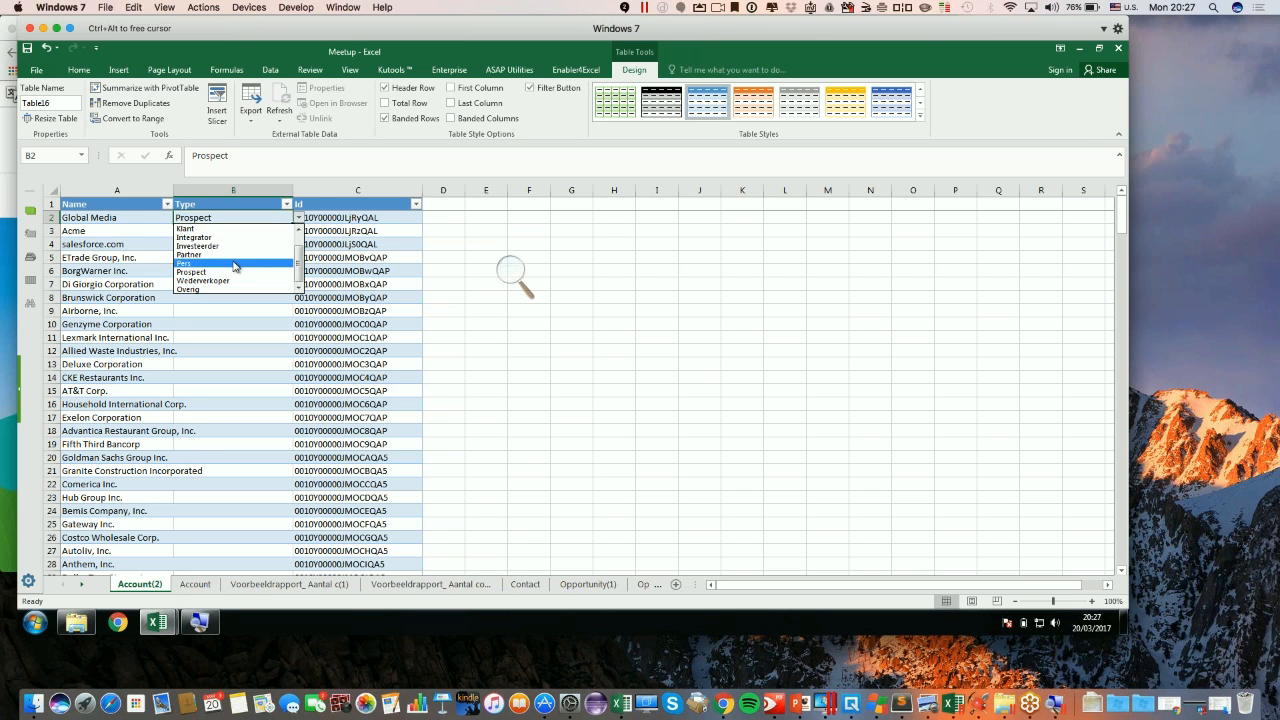
{"action": "key", "text": "Escape"}
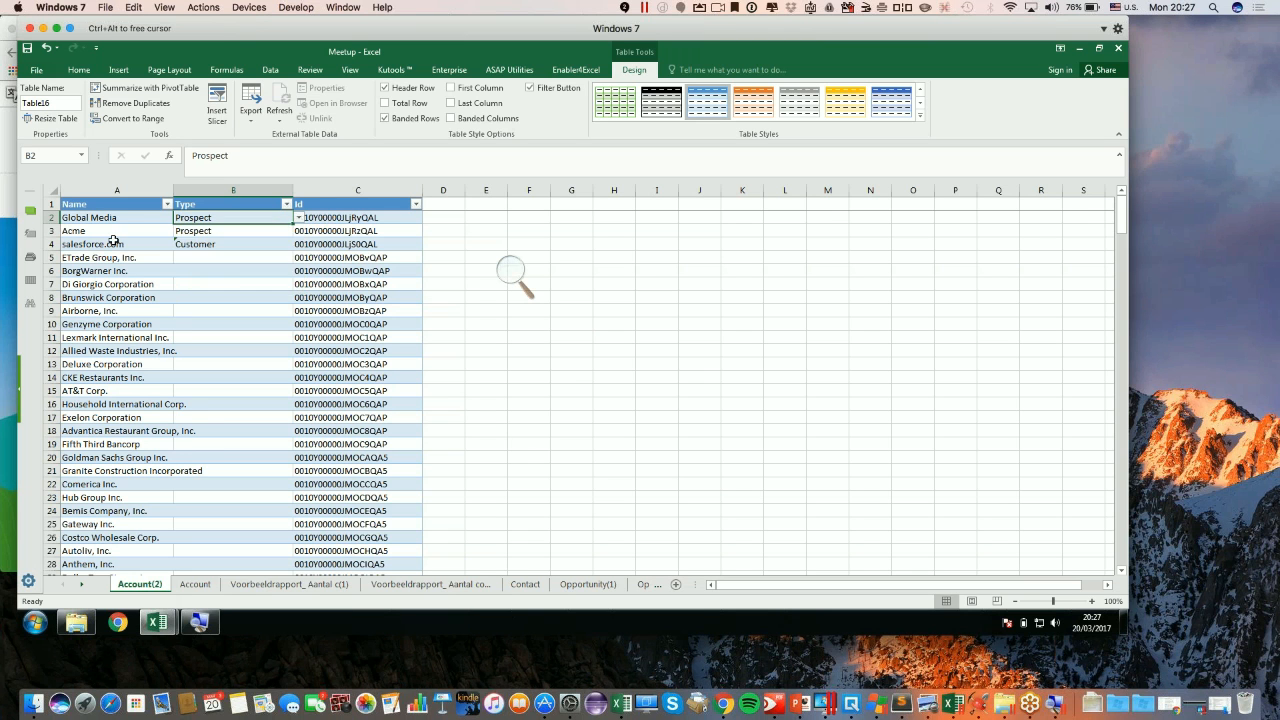
Filter the Name column to the 3M company accounts and inspect the names in both rows
{"action": "left_click", "coordinate": [167, 204]}
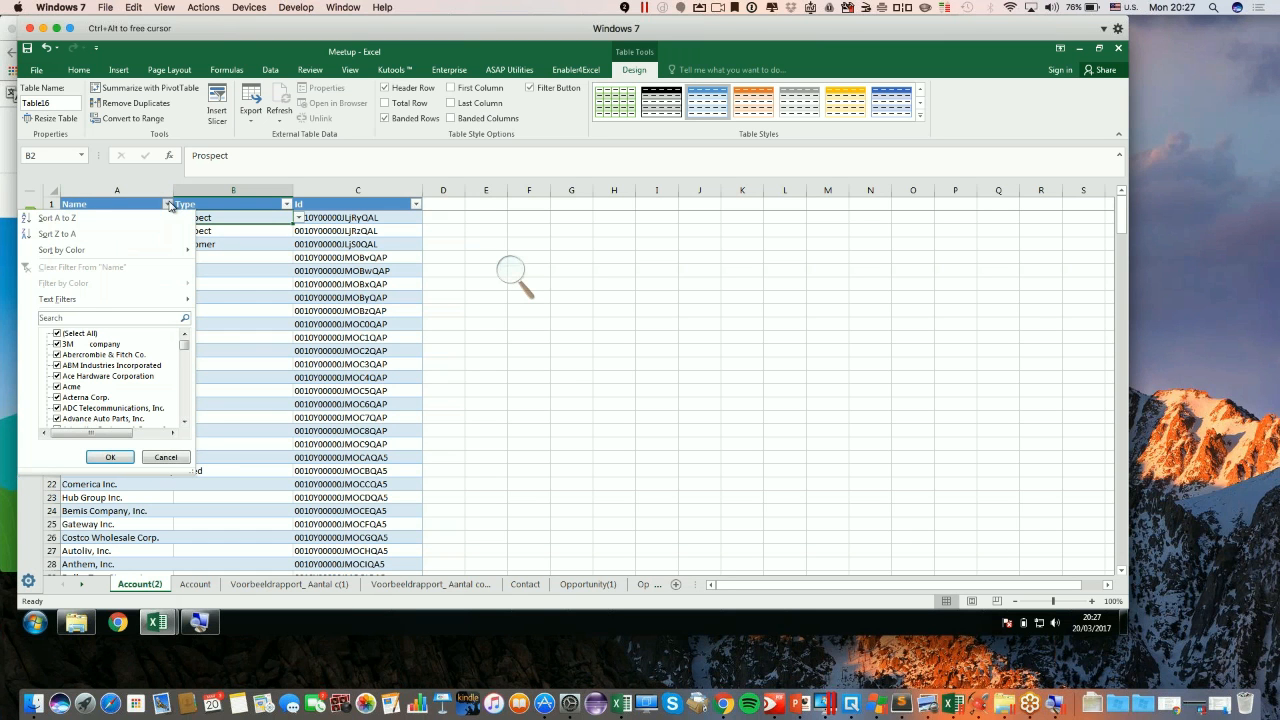
{"action": "left_click", "coordinate": [57, 333]}
{"action": "left_click", "coordinate": [57, 344]}
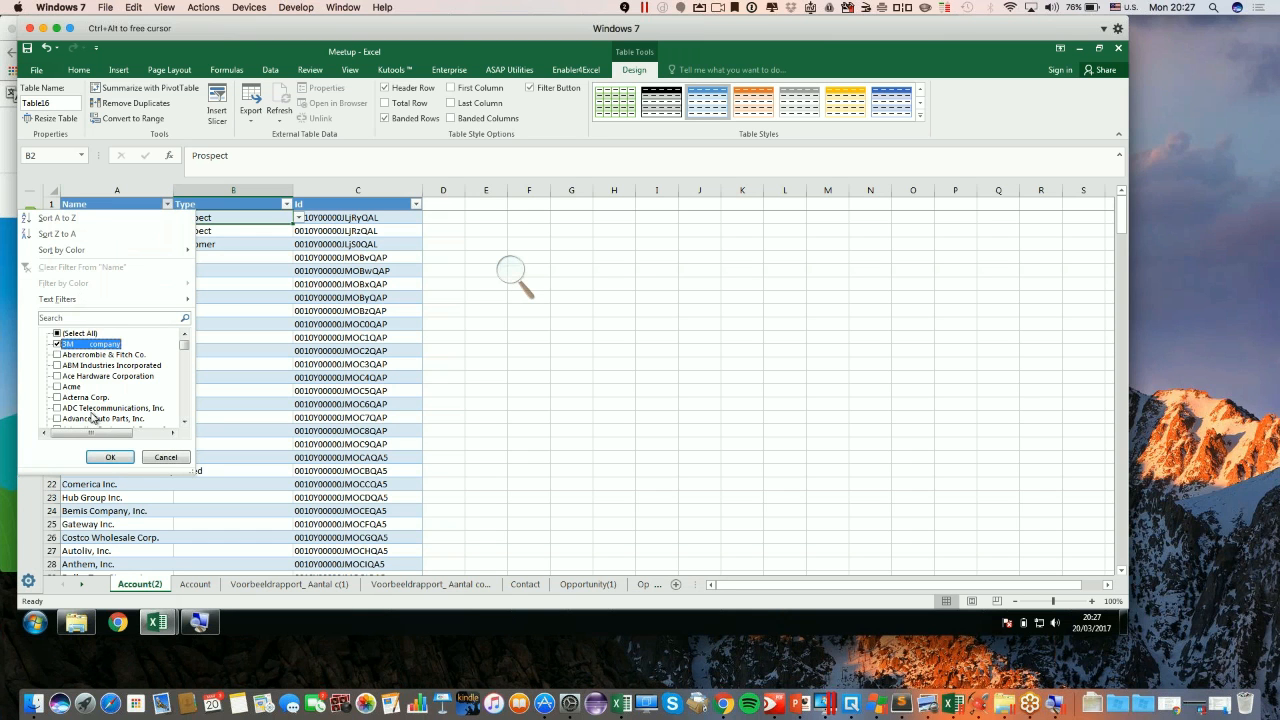
{"action": "left_click", "coordinate": [111, 457]}
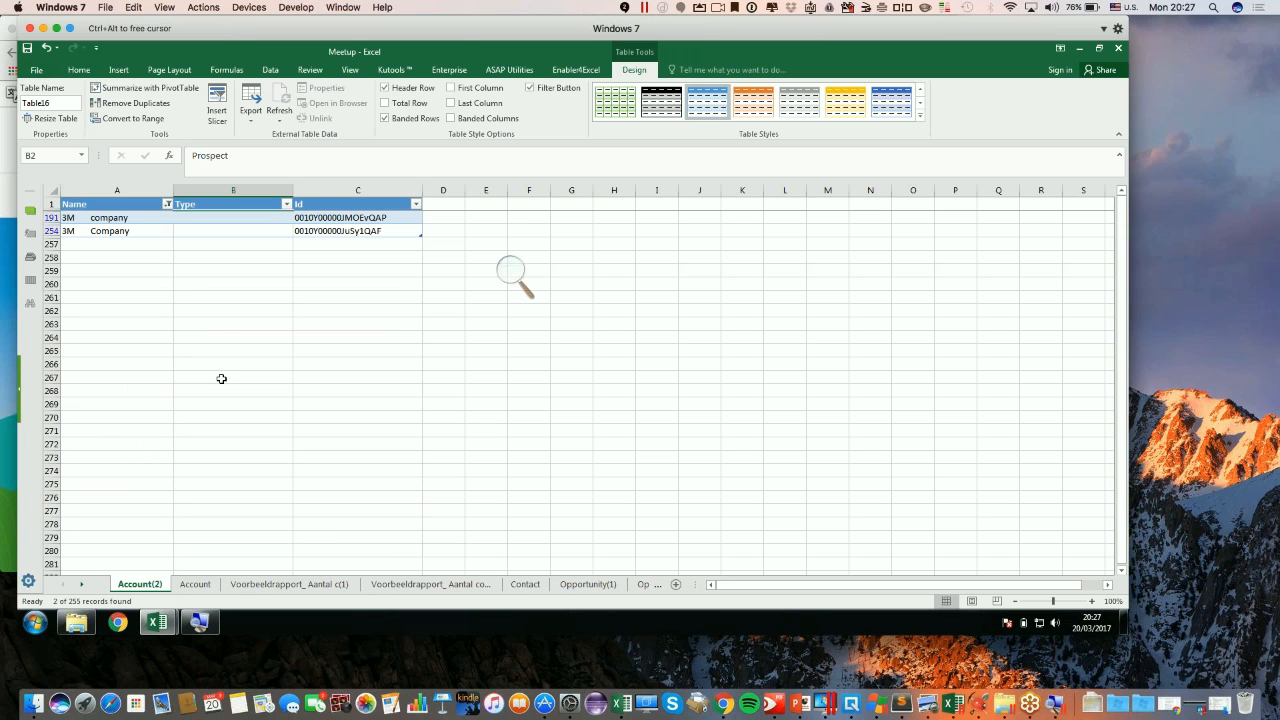
{"action": "left_click", "coordinate": [121, 231]}
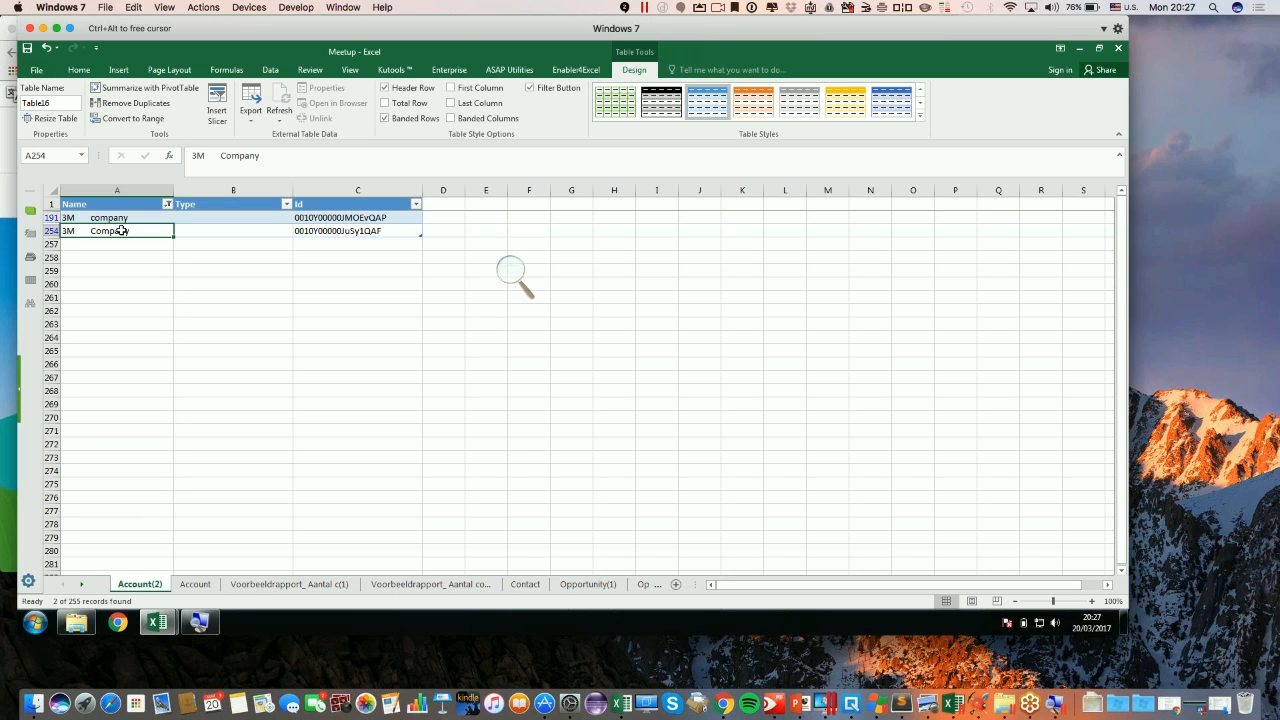
{"action": "left_click", "coordinate": [101, 218]}
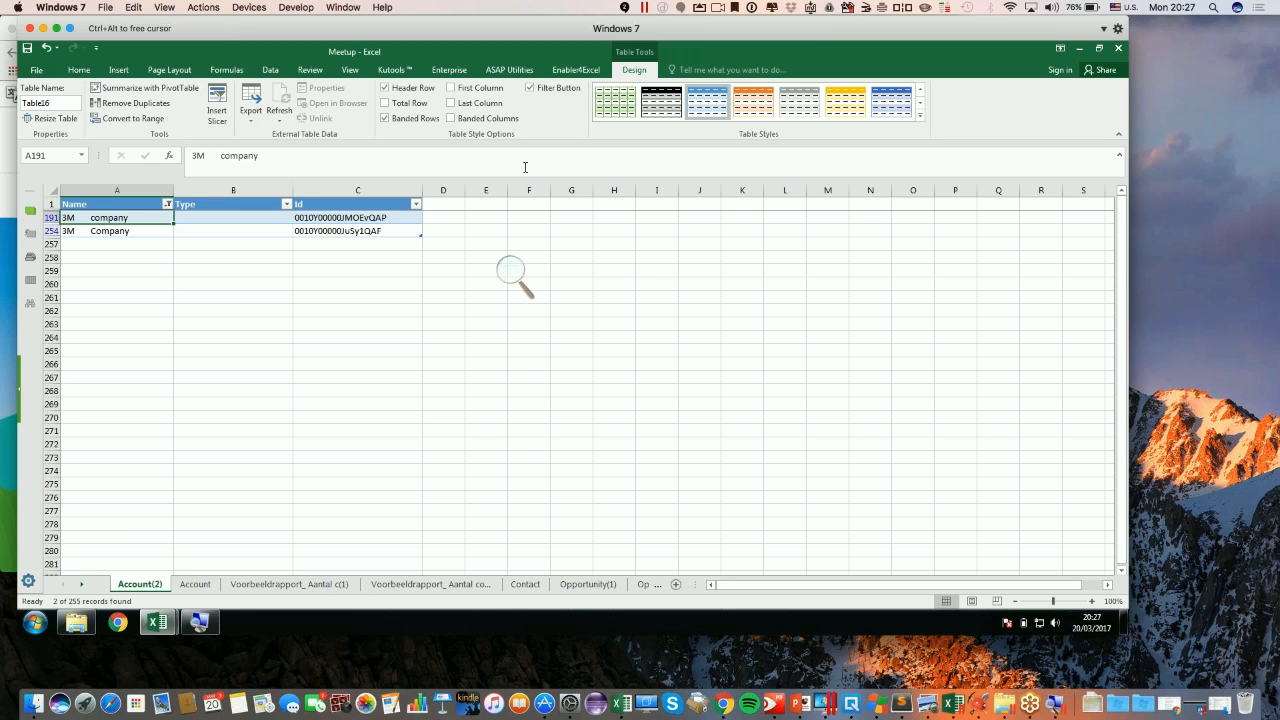
Delete leading, trailing and excessive spaces from the Name column with ASAP Utilities
{"action": "left_click", "coordinate": [518, 73]}
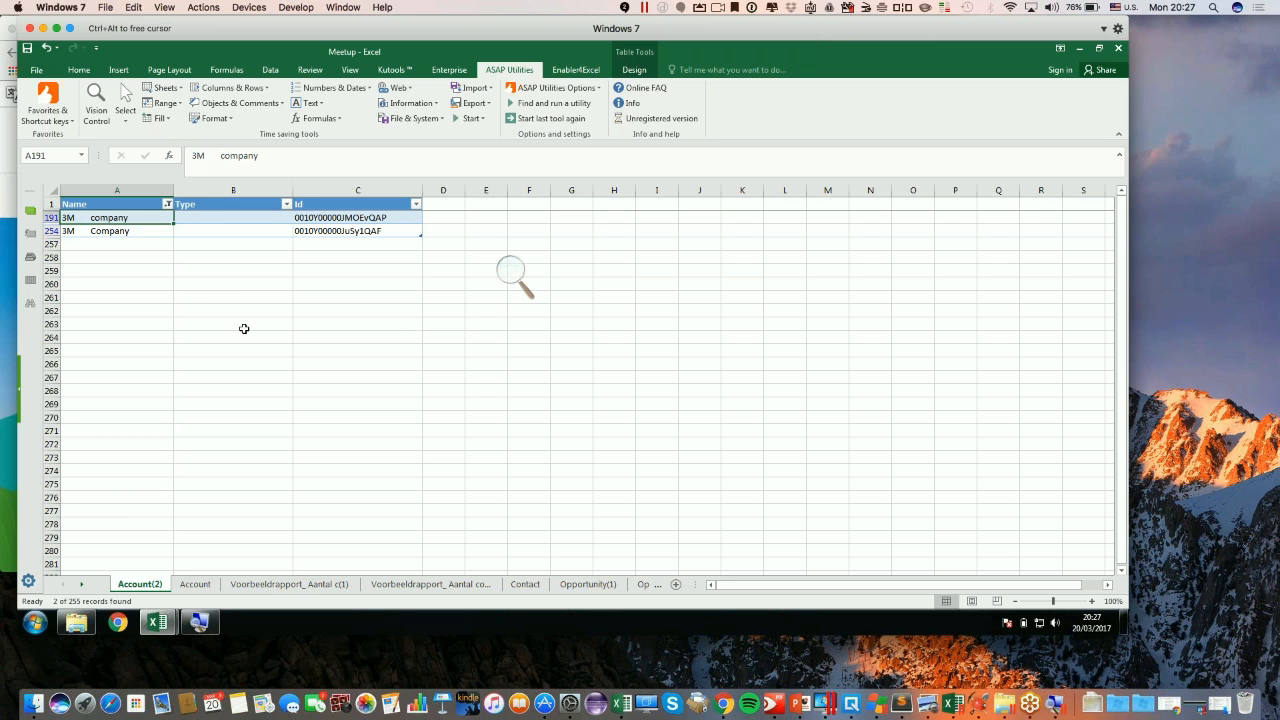
{"action": "left_click", "coordinate": [141, 191]}
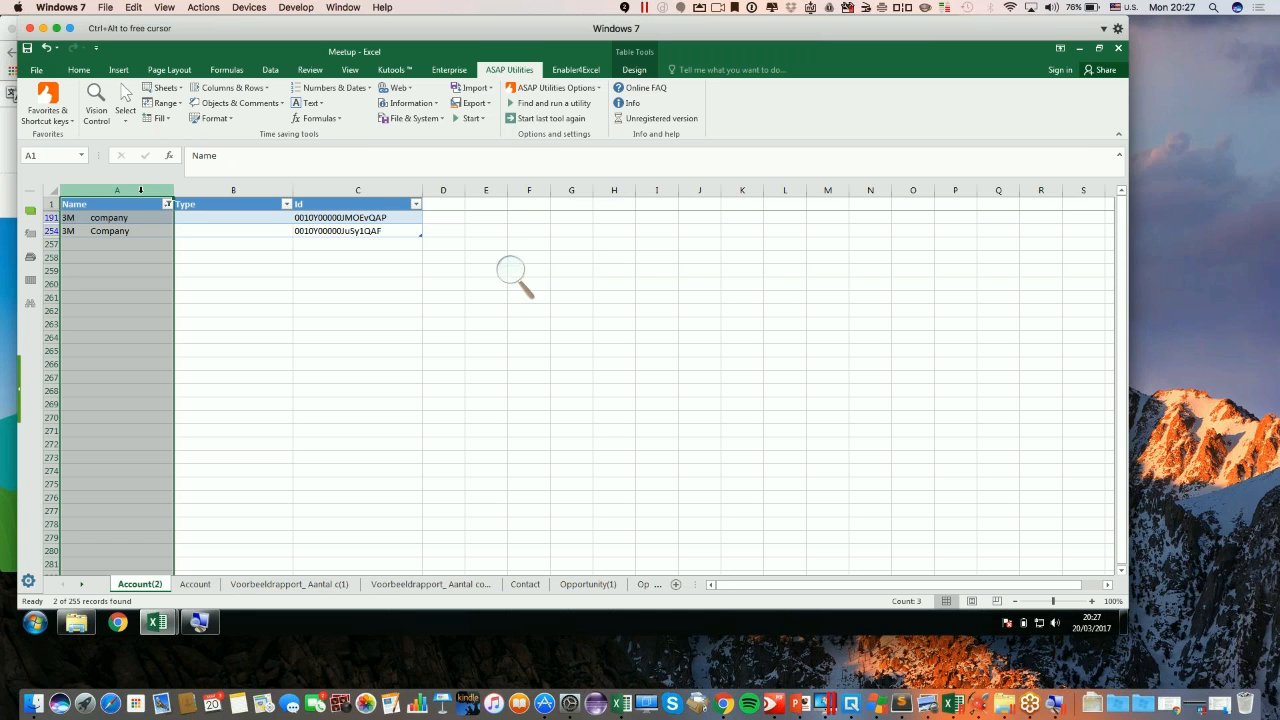
{"action": "left_click", "coordinate": [314, 103]}
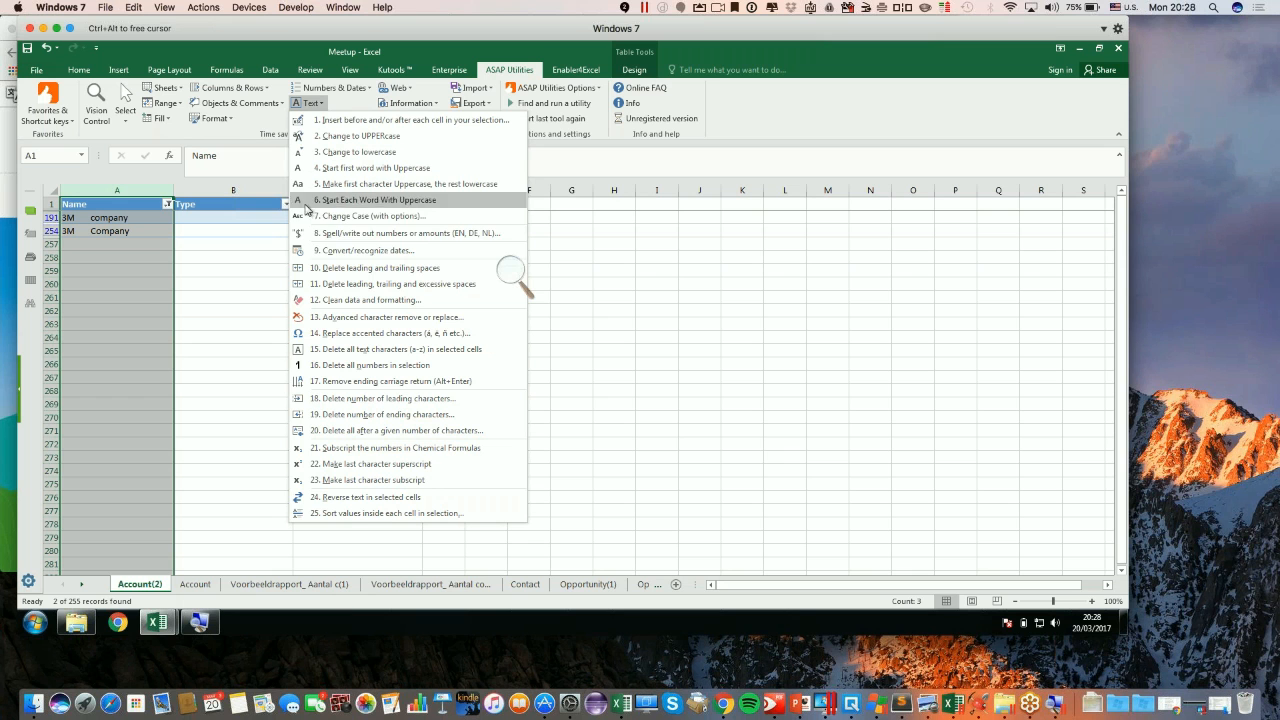
{"action": "left_click", "coordinate": [376, 285]}
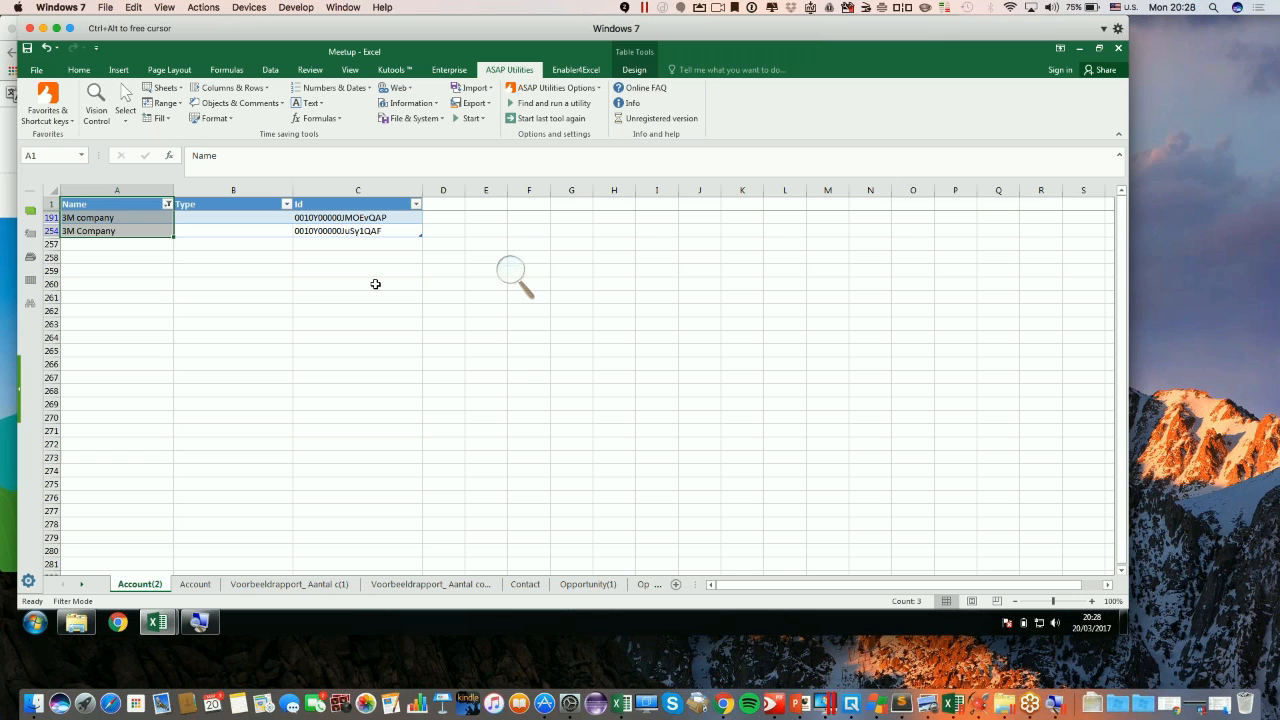
Convert the Name column with the ASAP Utilities option Start Each Word With Uppercase
{"action": "left_click", "coordinate": [112, 190]}
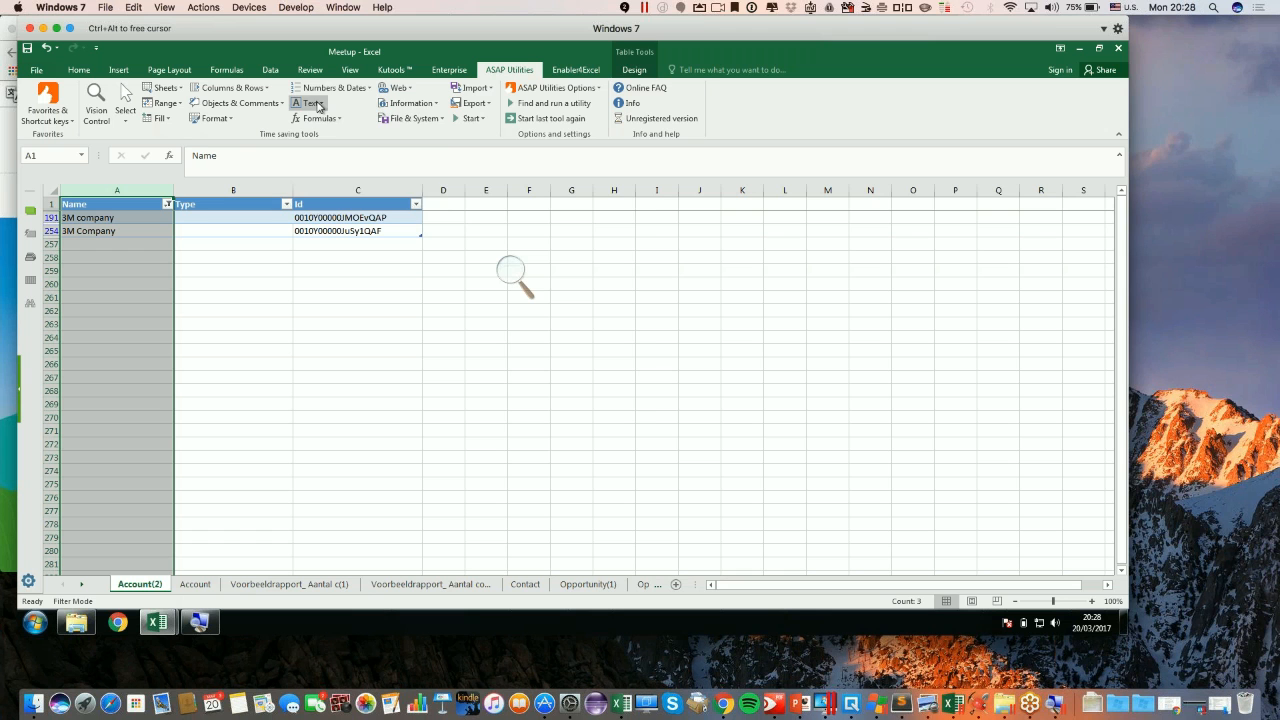
{"action": "left_click", "coordinate": [434, 104]}
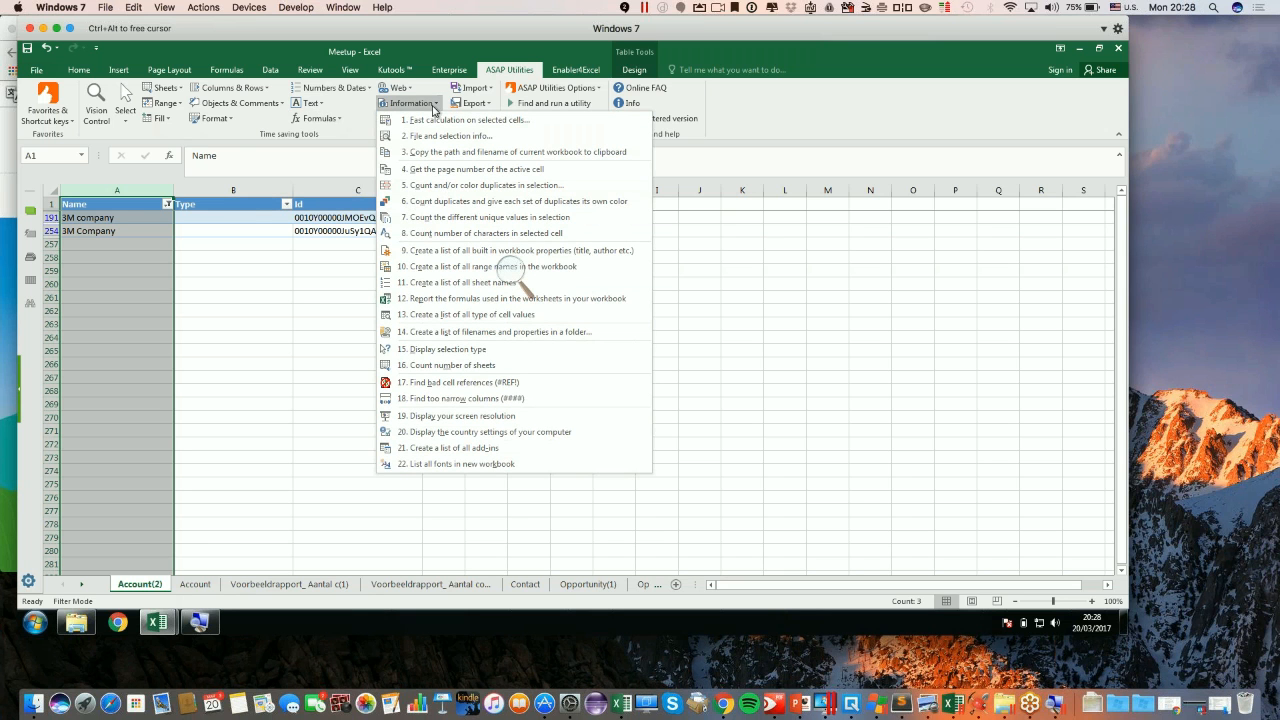
{"action": "left_click", "coordinate": [314, 104]}
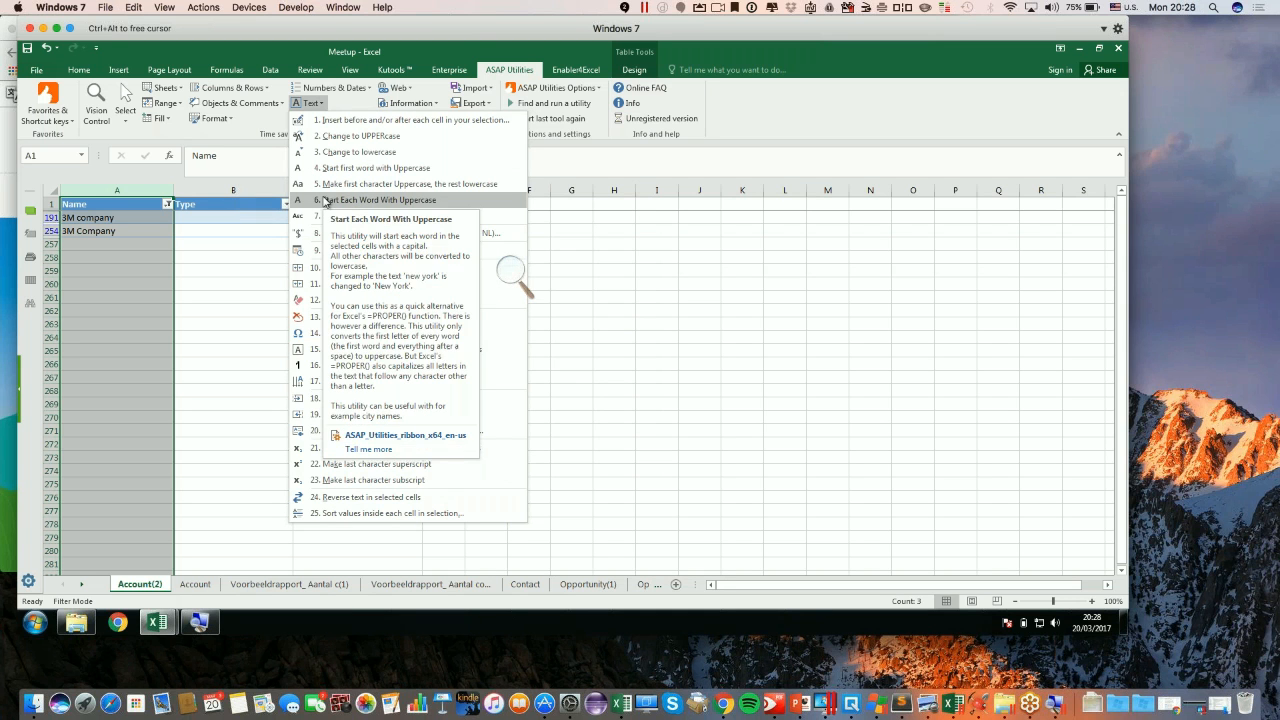
{"action": "left_click", "coordinate": [325, 200]}
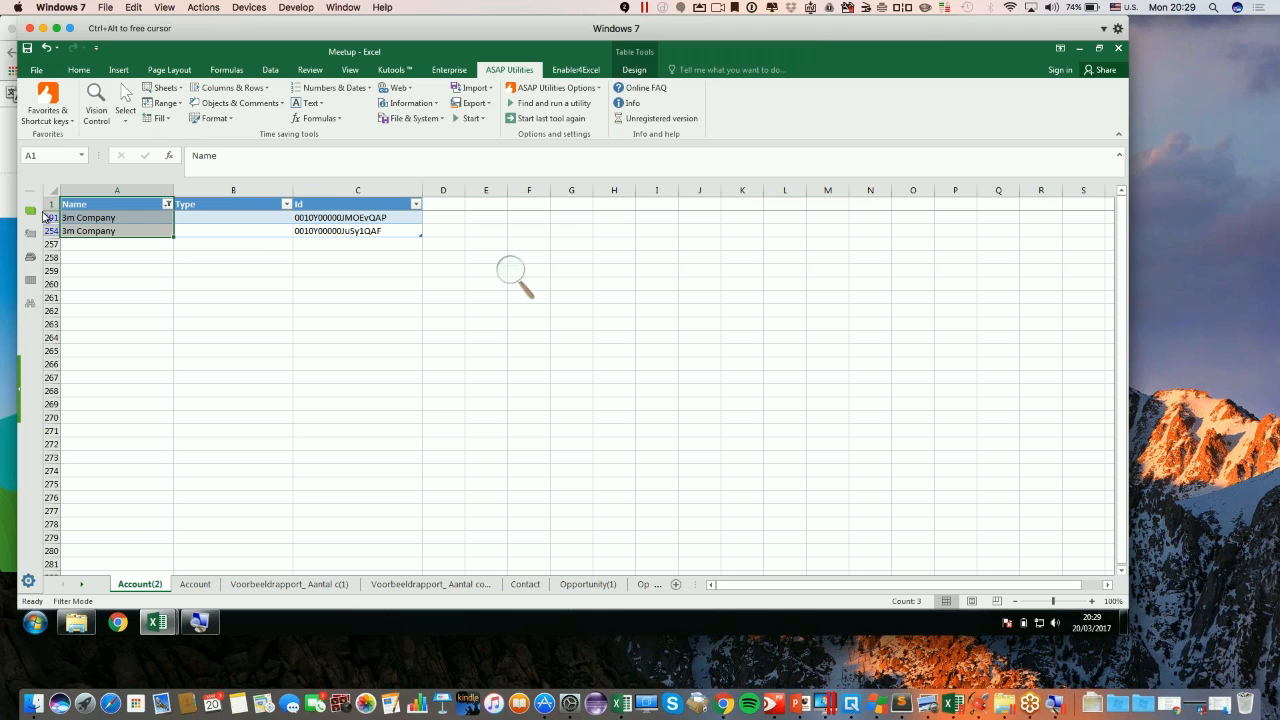
Update the two filtered 3M company rows in Salesforce's Account object using the automatic column mappings, and widen the Updated IDs and Date Time columns
{"action": "left_click_drag", "start_coordinate": [47, 217], "coordinate": [48, 231]}
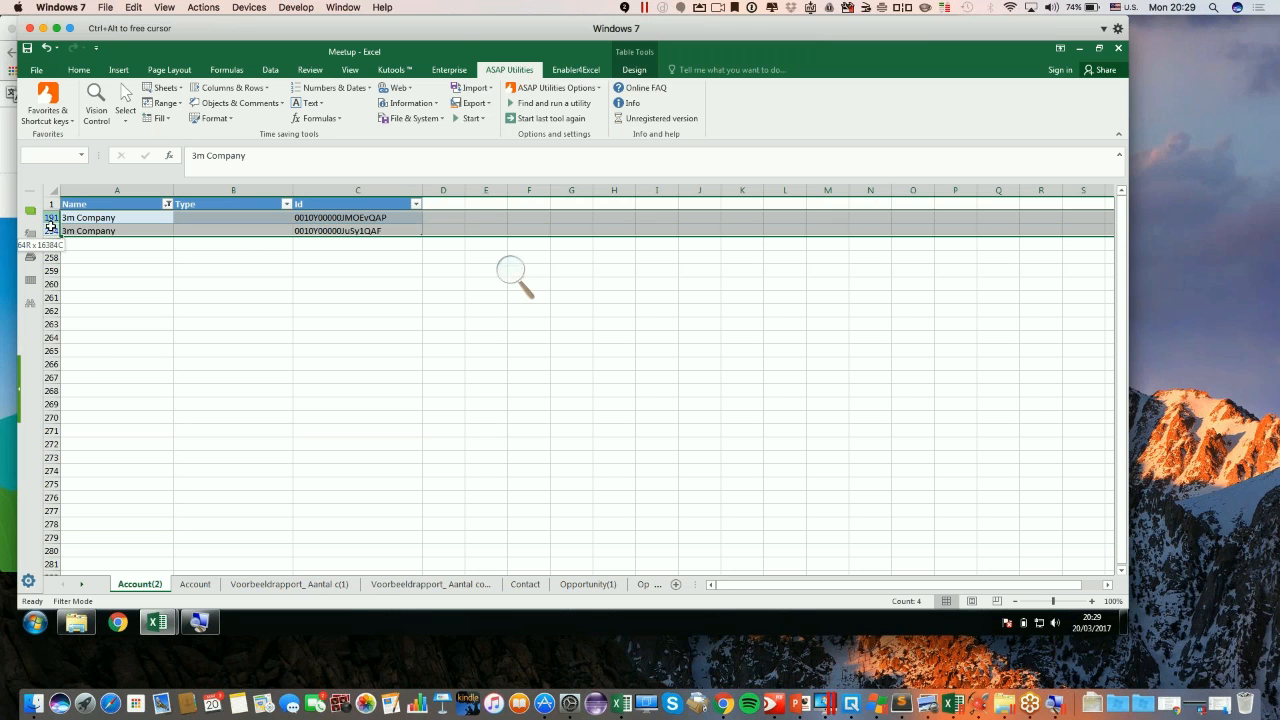
{"action": "left_click", "coordinate": [587, 72]}
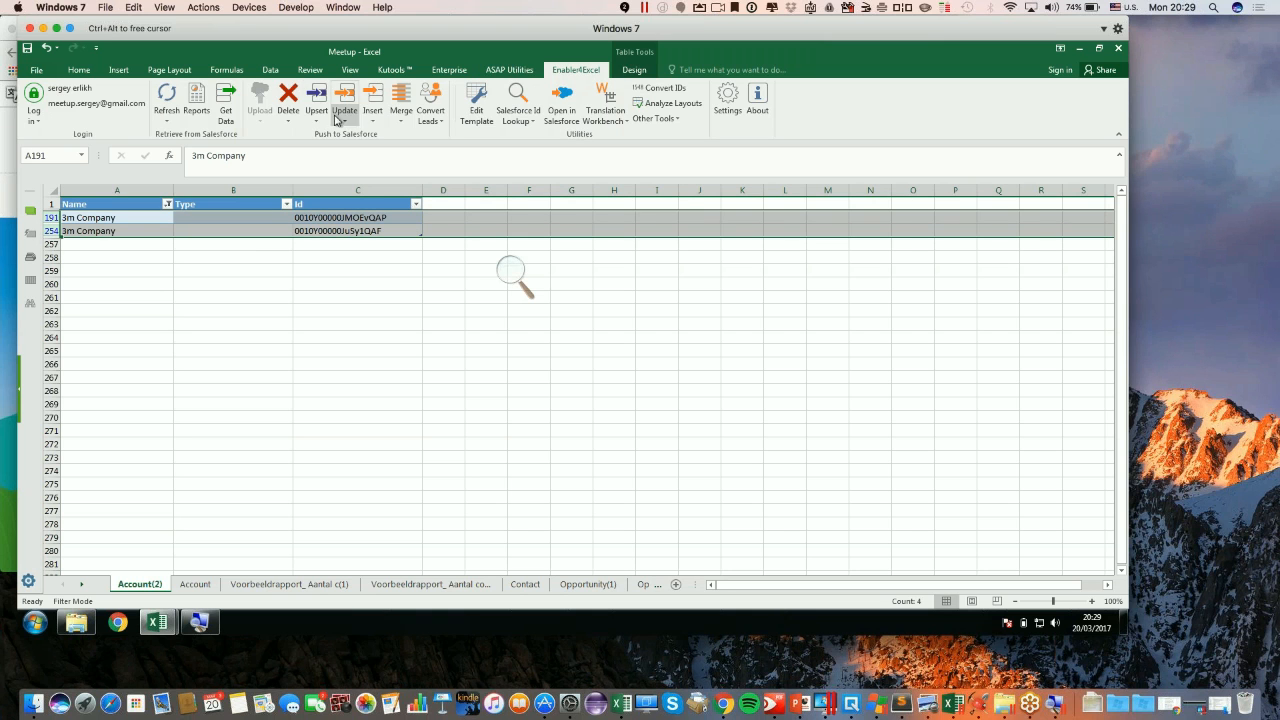
{"action": "left_click", "coordinate": [344, 121]}
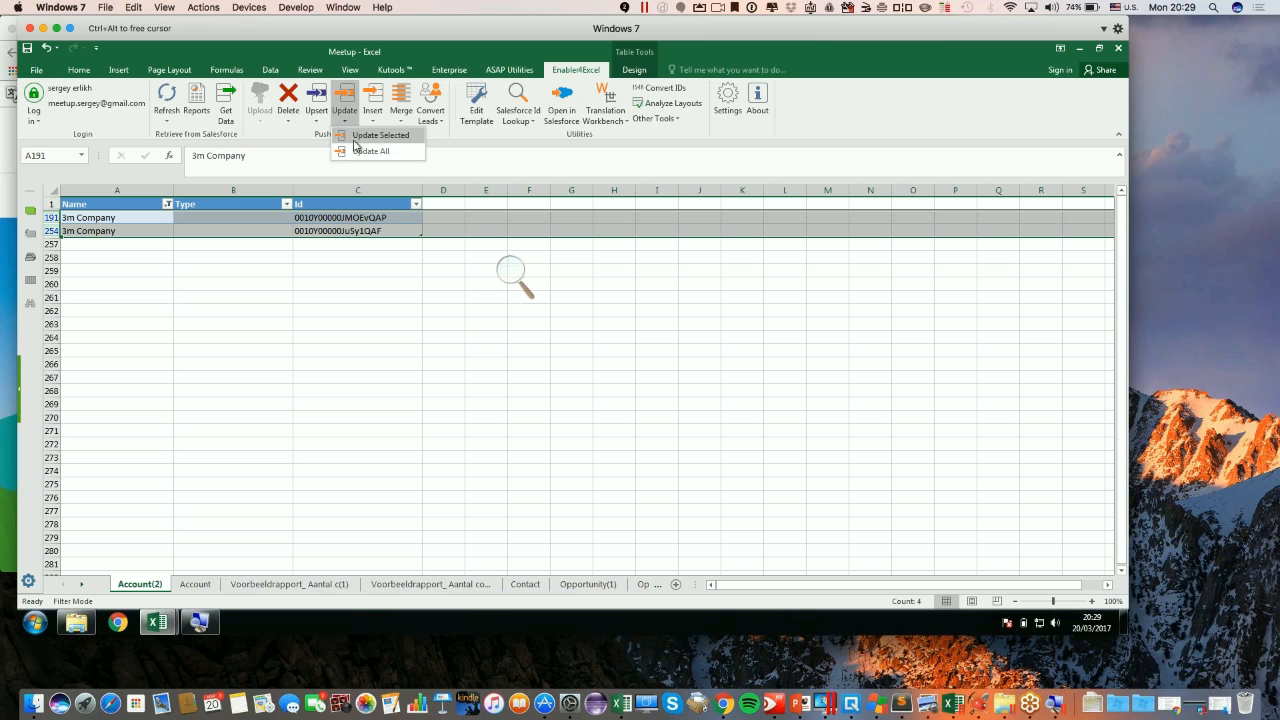
{"action": "left_click", "coordinate": [358, 137]}
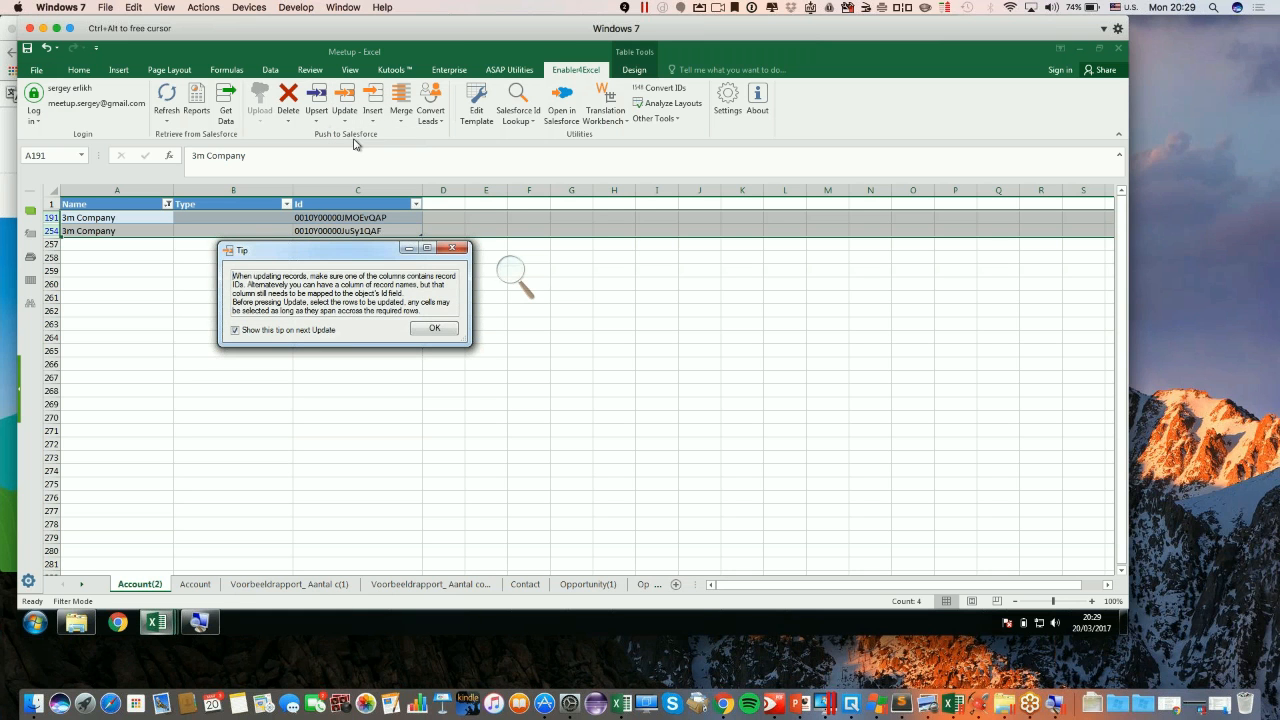
{"action": "left_click", "coordinate": [446, 333]}
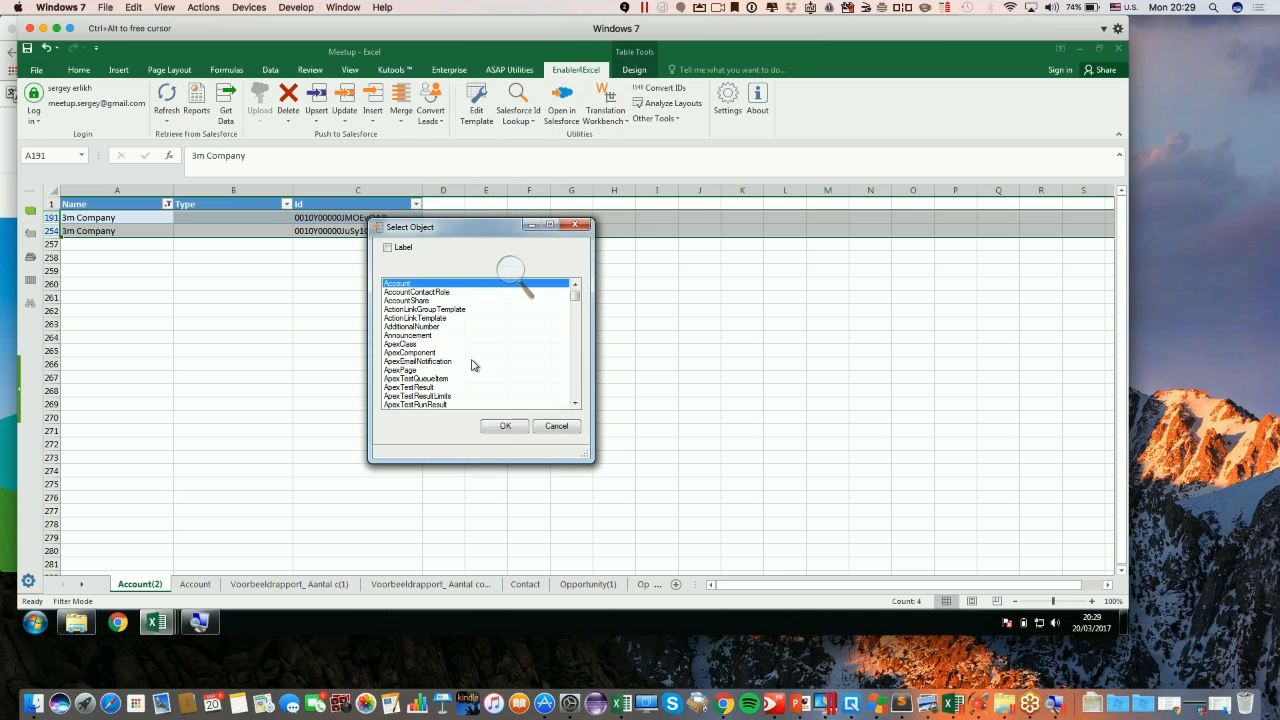
{"action": "left_click", "coordinate": [503, 424]}
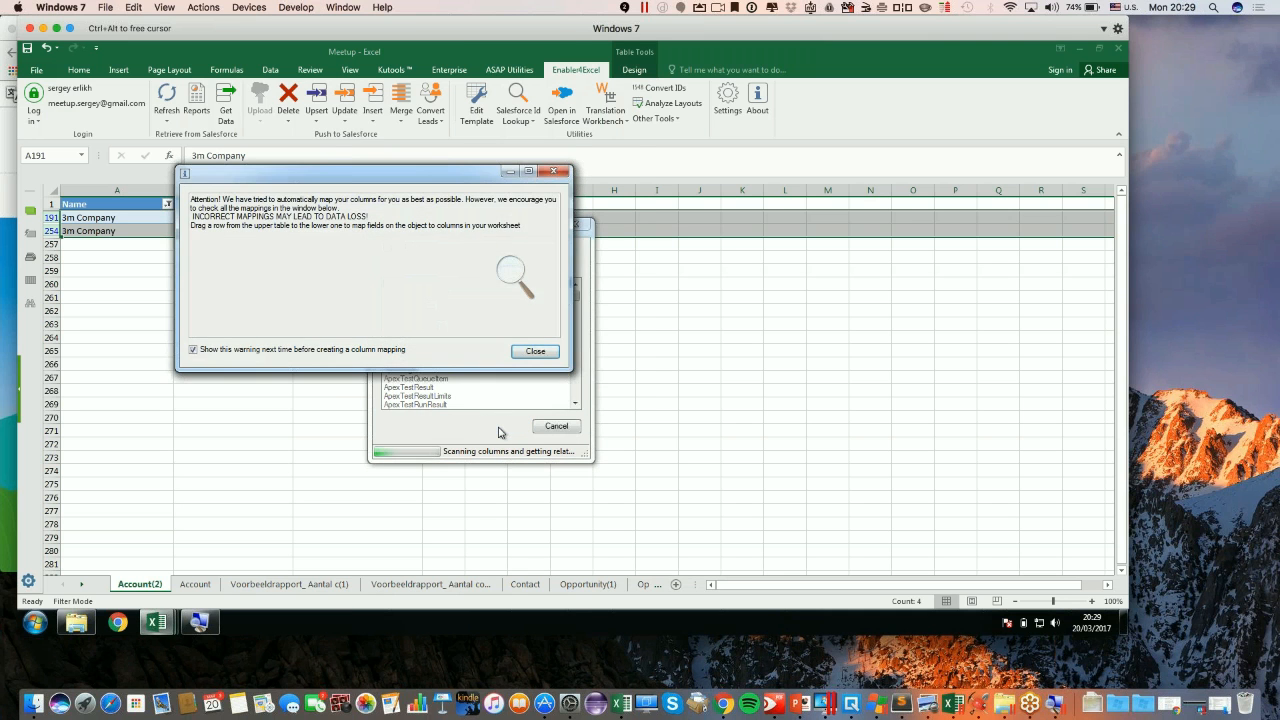
{"action": "left_click", "coordinate": [531, 349]}
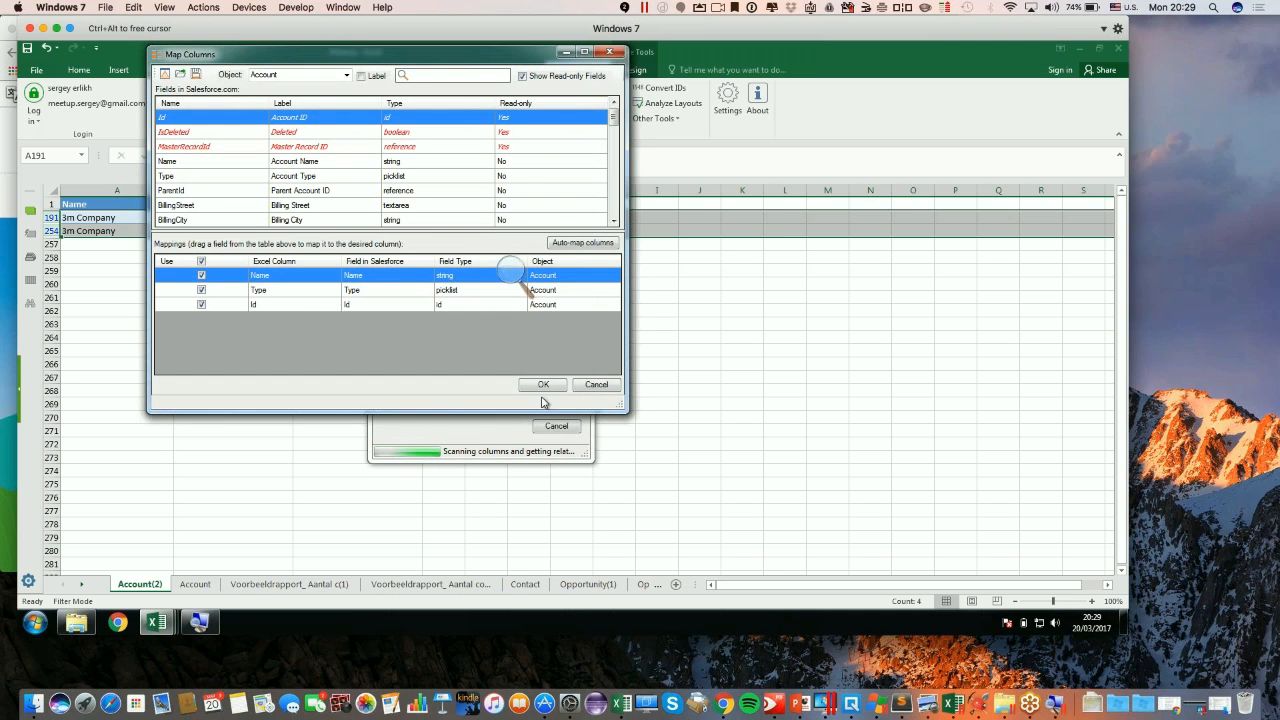
{"action": "left_click", "coordinate": [541, 385]}
{"action": "left_click", "coordinate": [543, 387]}
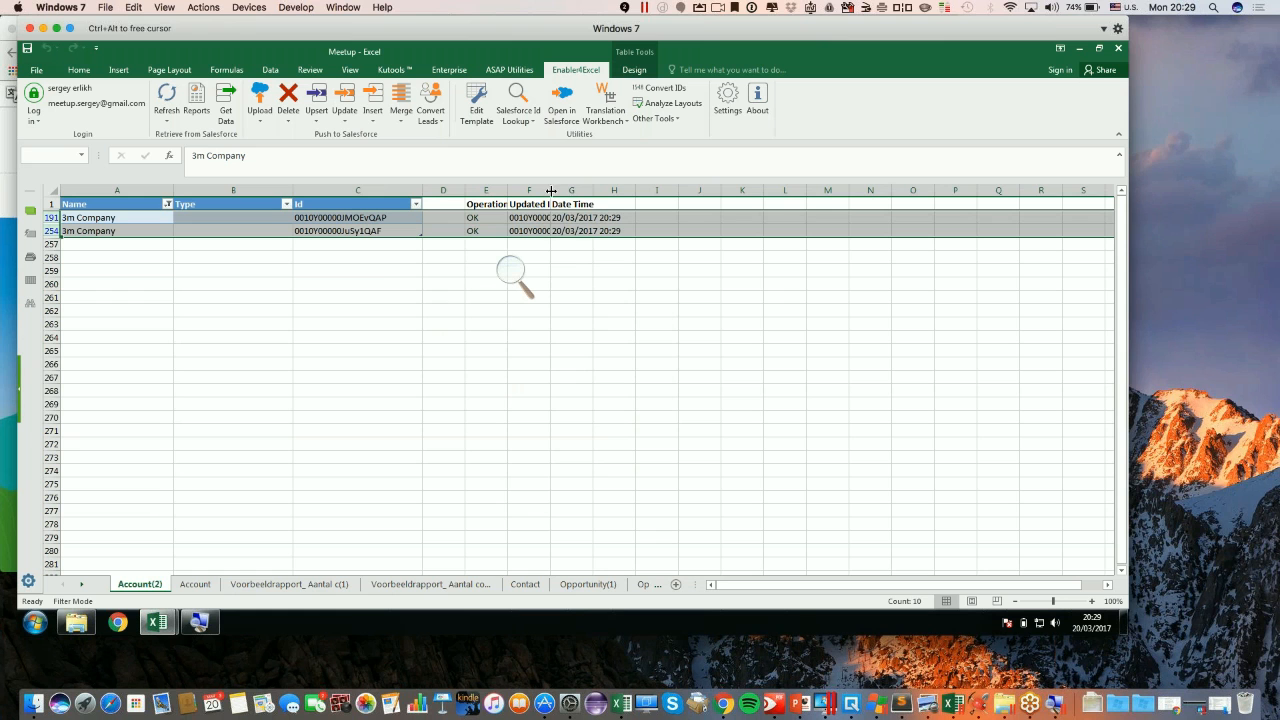
{"action": "left_click_drag", "start_coordinate": [550, 188], "coordinate": [711, 190]}
{"action": "left_click_drag", "start_coordinate": [599, 189], "coordinate": [640, 184]}
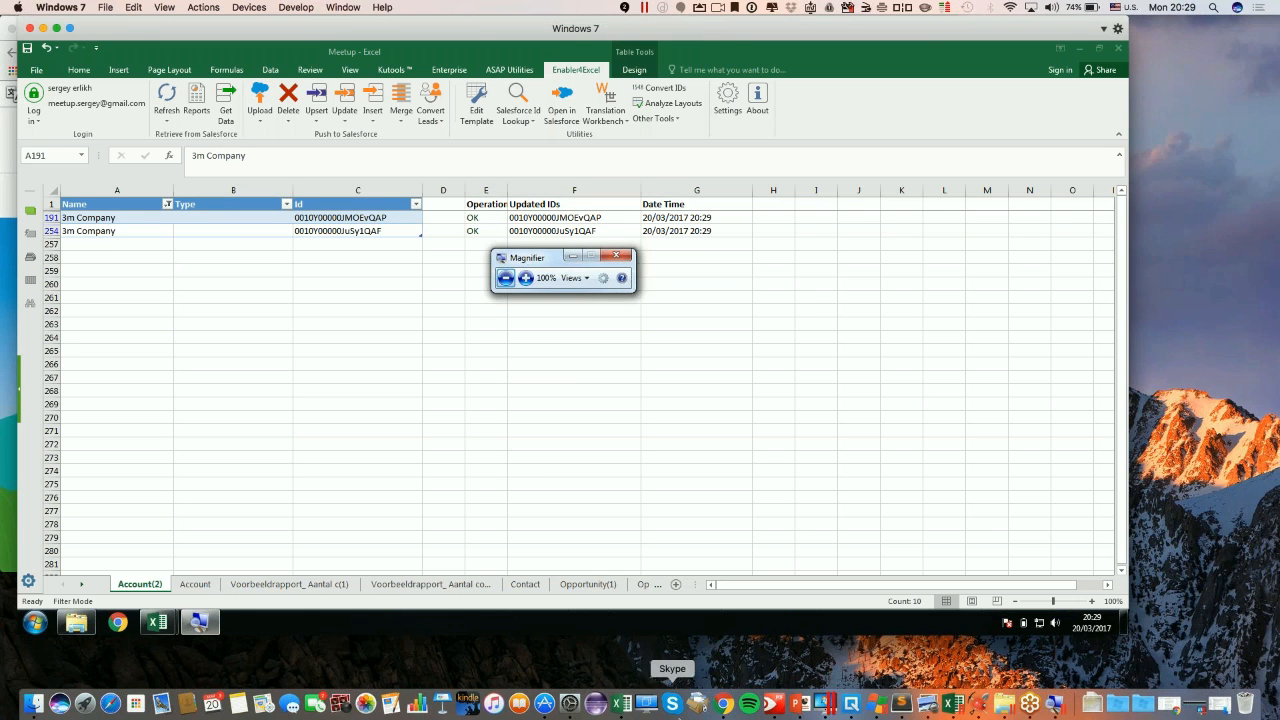
Switch to the PowerPoint presentation, go to slide 5 of the Enabler4Excel Demo list and enlarge the window to full screen
{"action": "left_click", "coordinate": [799, 704]}
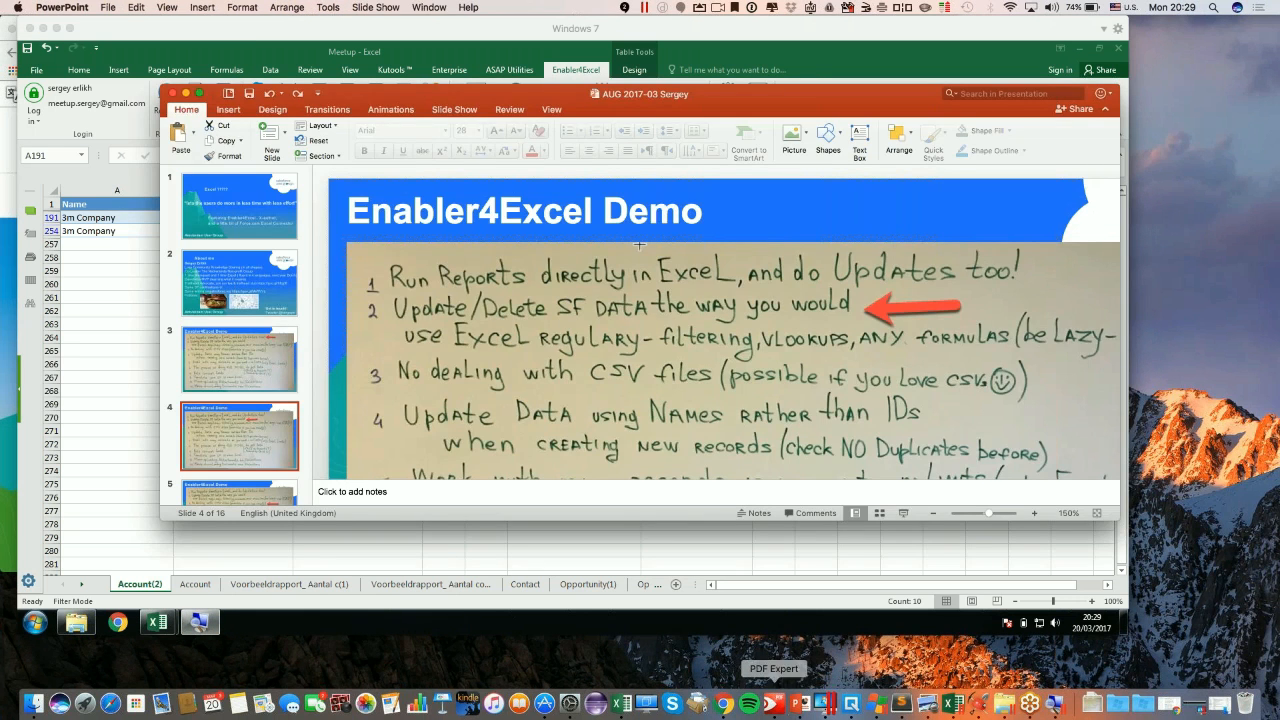
{"action": "left_click", "coordinate": [282, 499]}
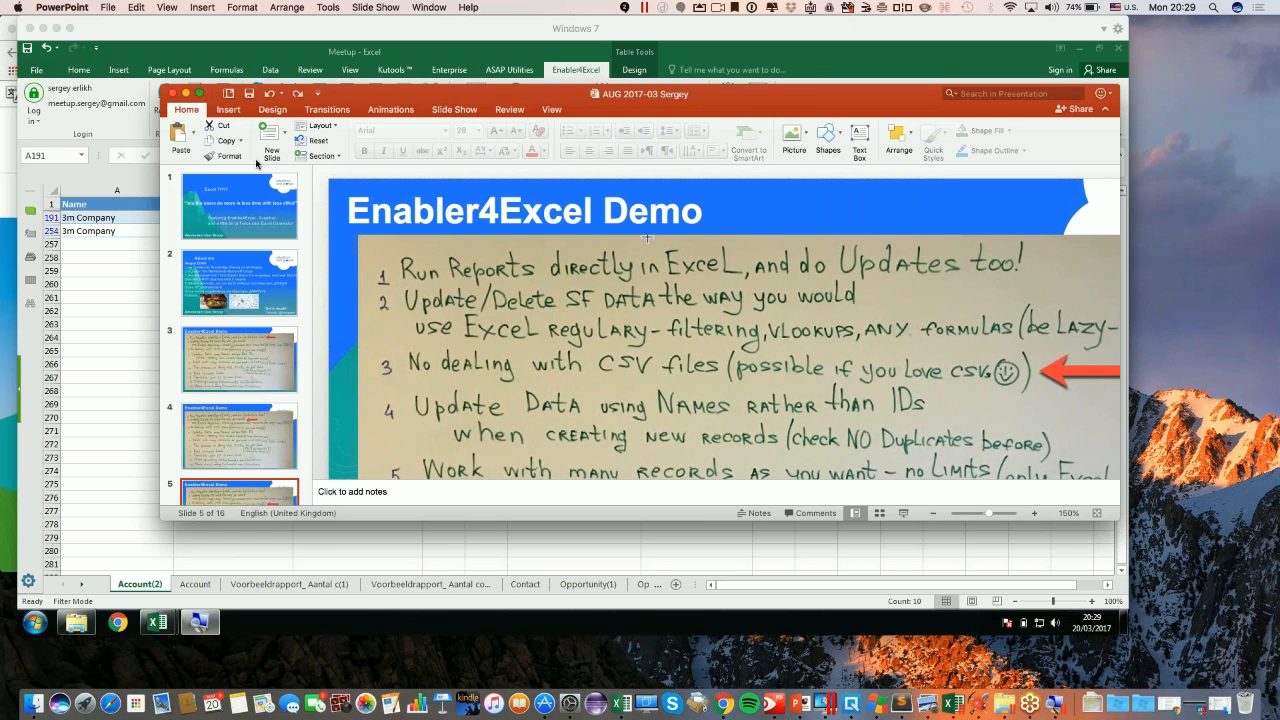
{"action": "left_click", "coordinate": [199, 94]}
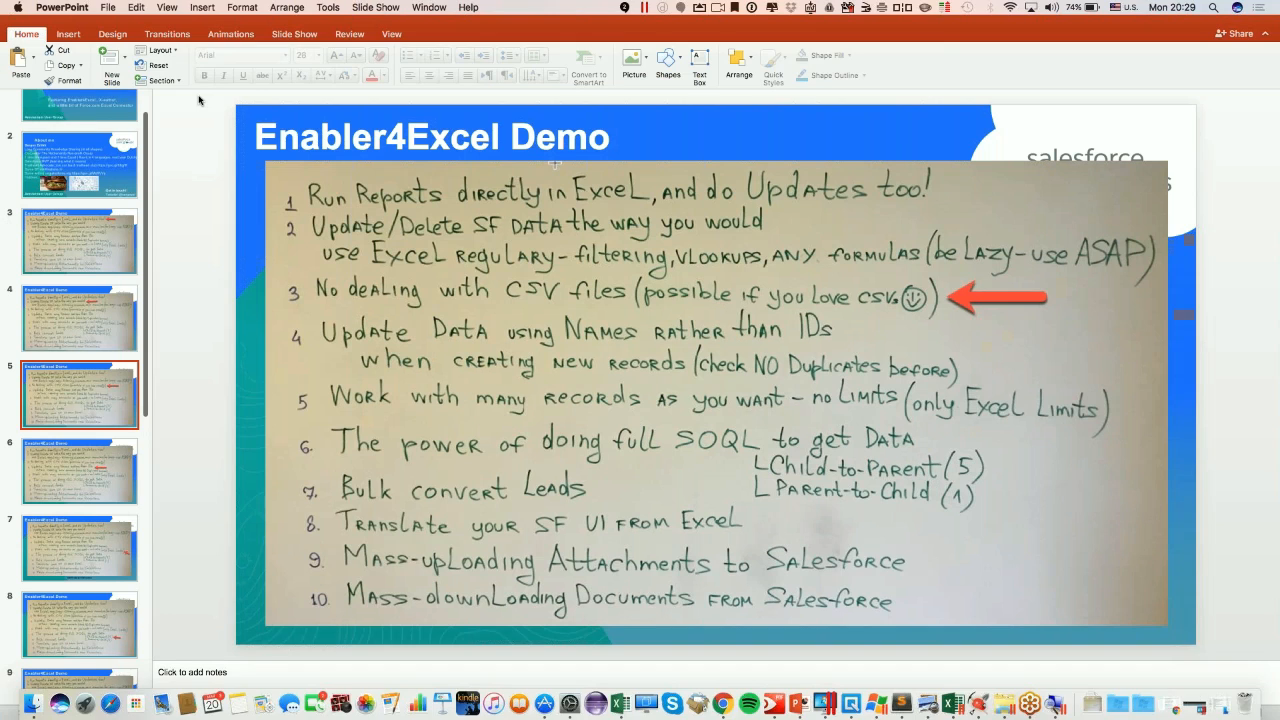
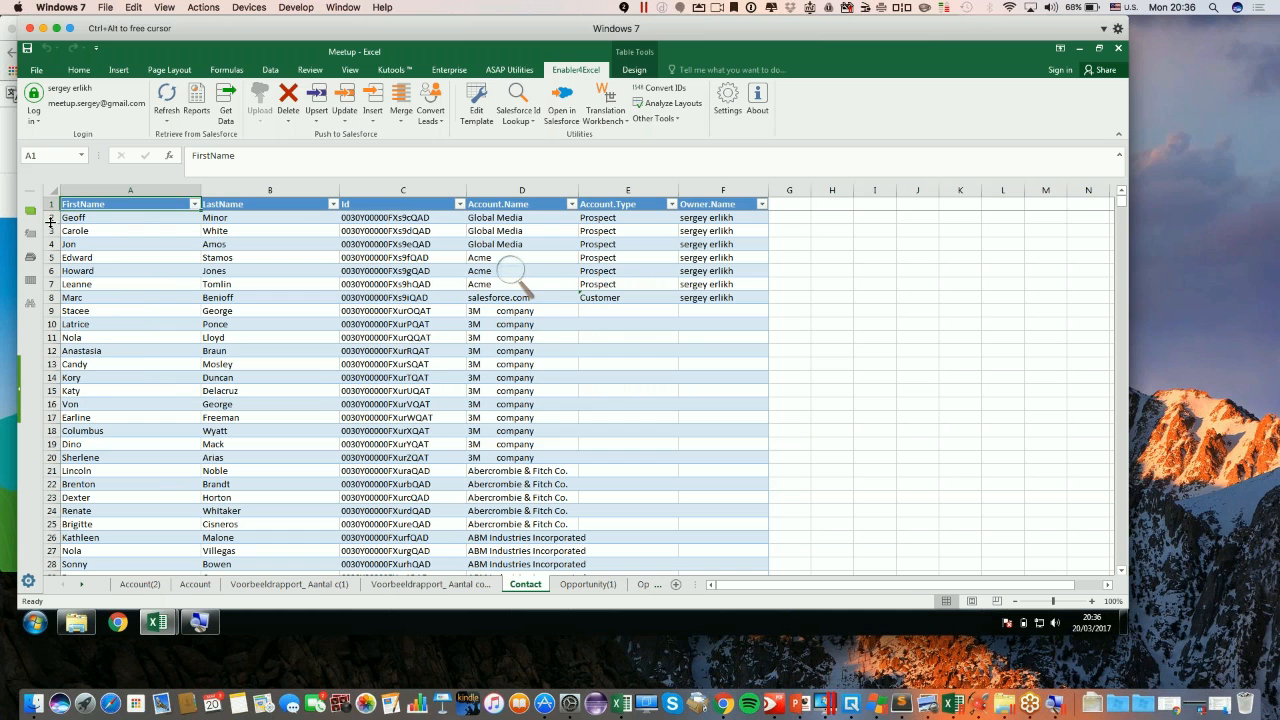
Insert a blank row above the first record on the Contact sheet and fill it with a copy of that contact's row
{"action": "left_click", "coordinate": [47, 217]}
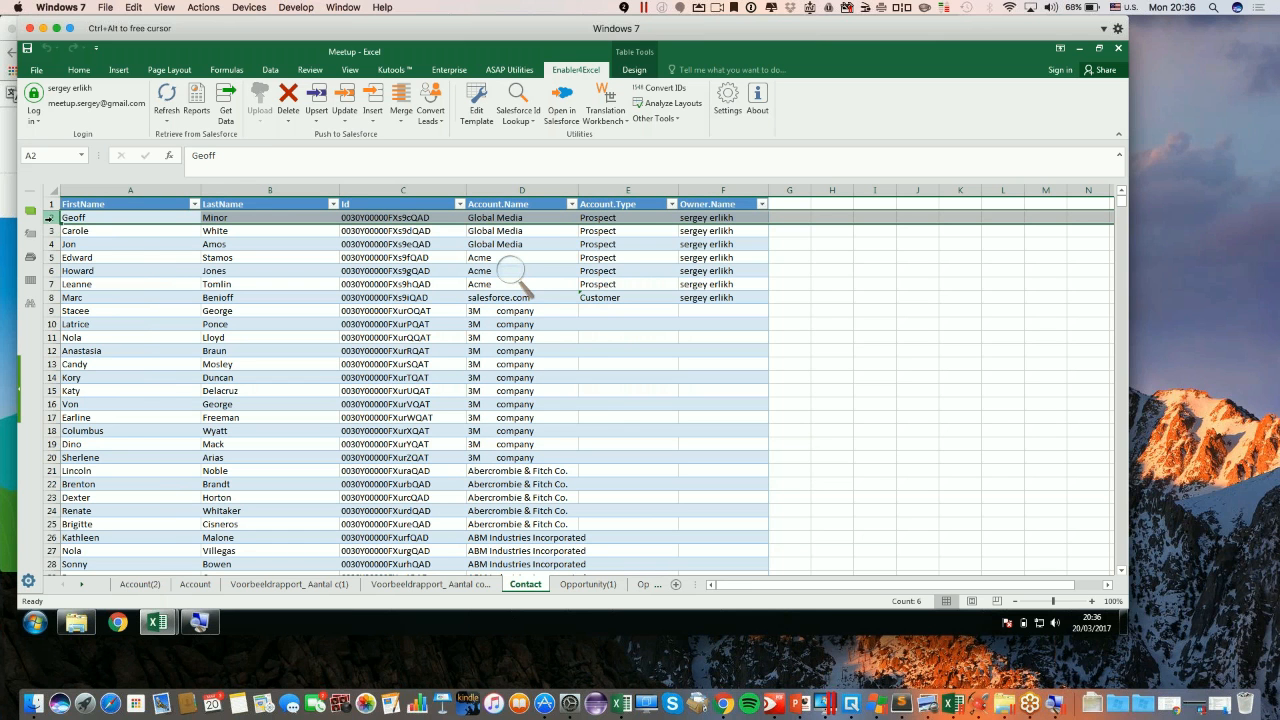
{"action": "right_click", "coordinate": [49, 218]}
{"action": "left_click", "coordinate": [88, 312]}
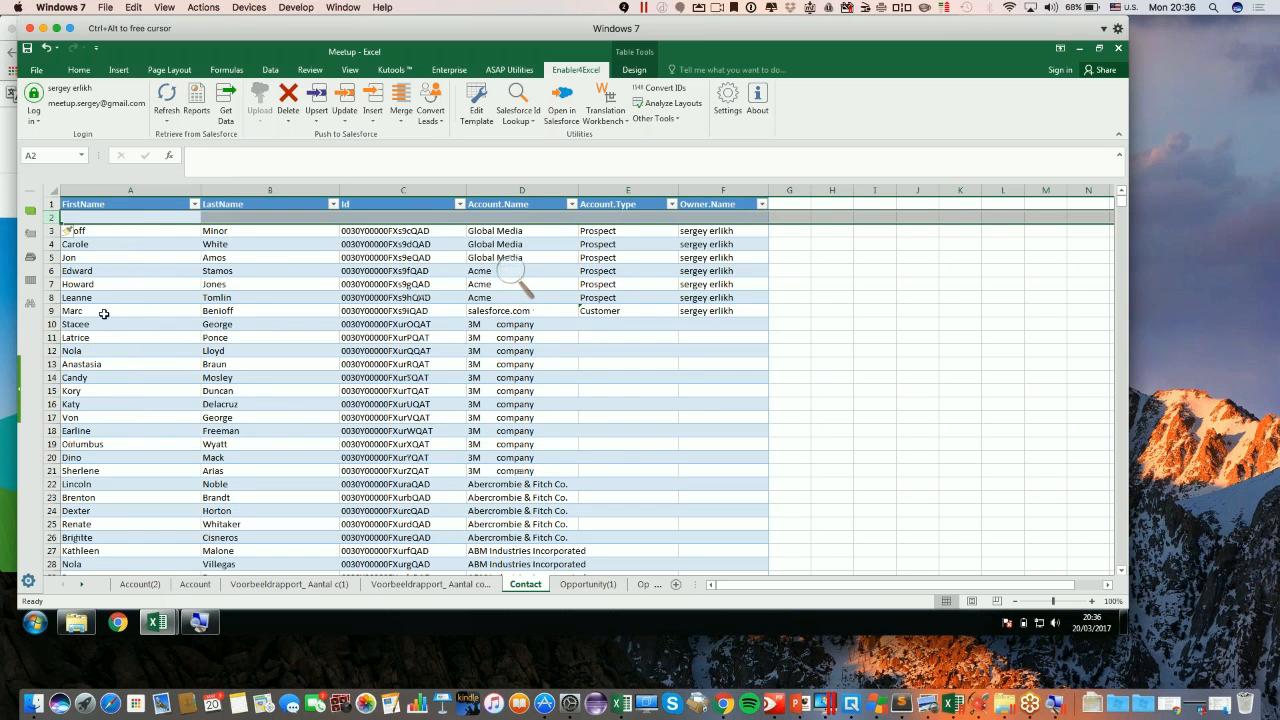
{"action": "left_click", "coordinate": [48, 230]}
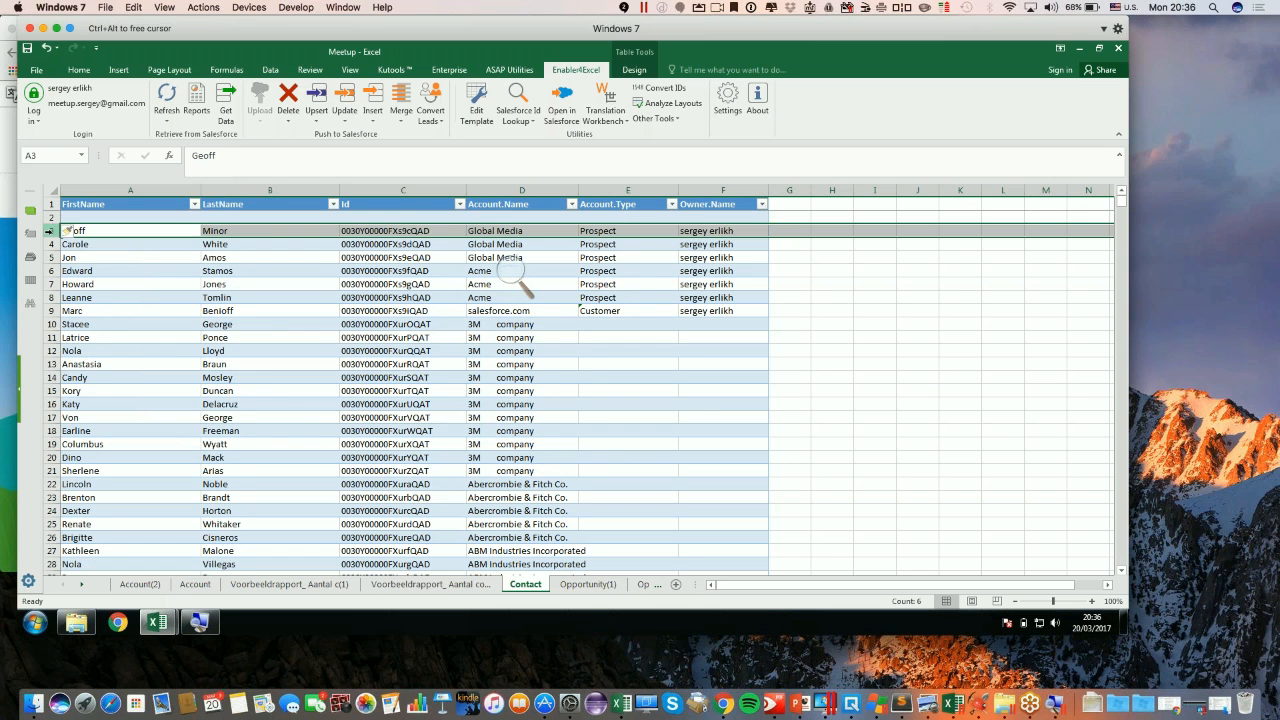
{"action": "key", "text": "ctrl+c"}
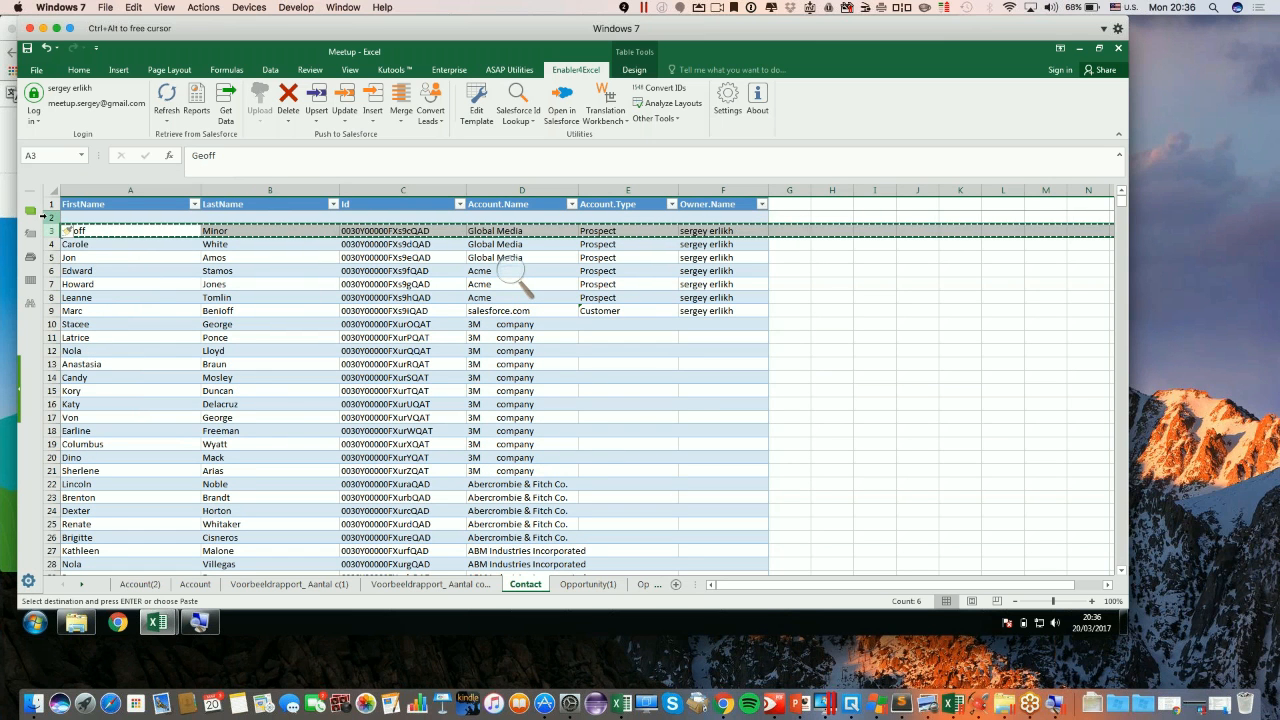
{"action": "left_click", "coordinate": [48, 217]}
{"action": "key", "text": "ctrl+v"}
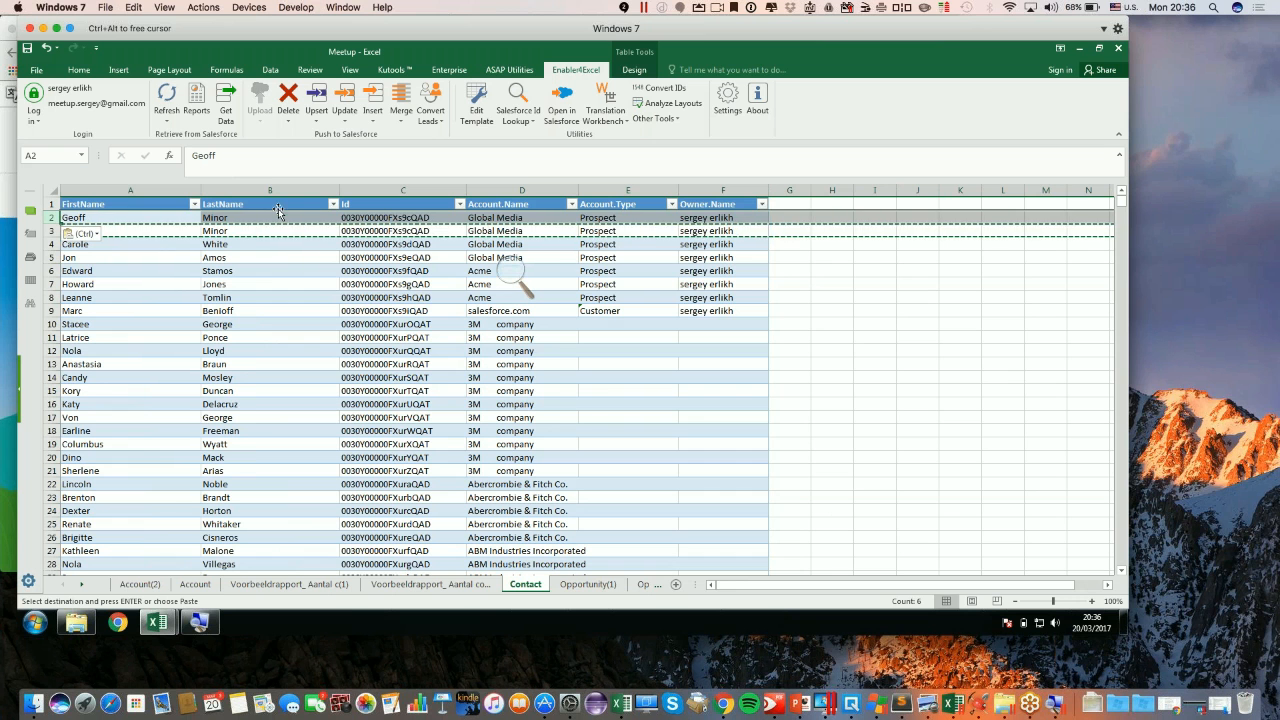
Clear the Id value of the copied contact in row 2, dismissing the Salesforce lookup
{"action": "double_click", "coordinate": [427, 218]}
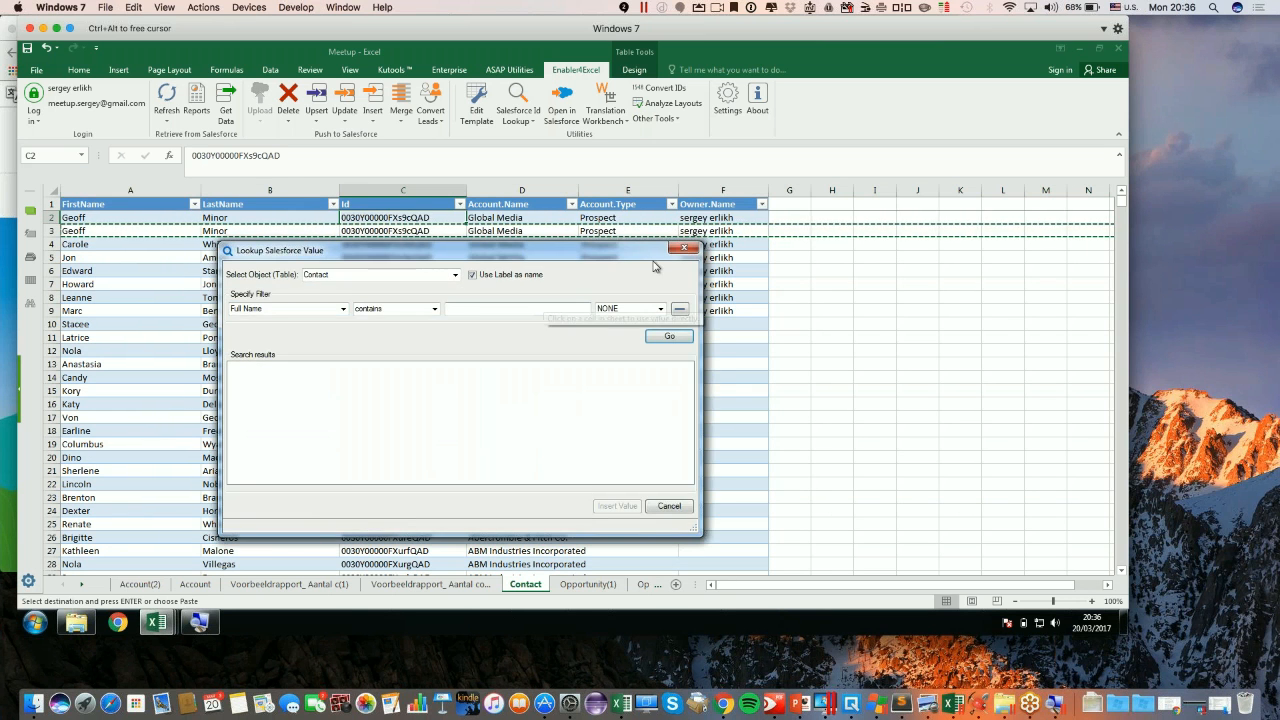
{"action": "left_click", "coordinate": [687, 248]}
{"action": "left_click_drag", "start_coordinate": [316, 154], "coordinate": [162, 152]}
{"action": "key", "text": "ctrl+x"}
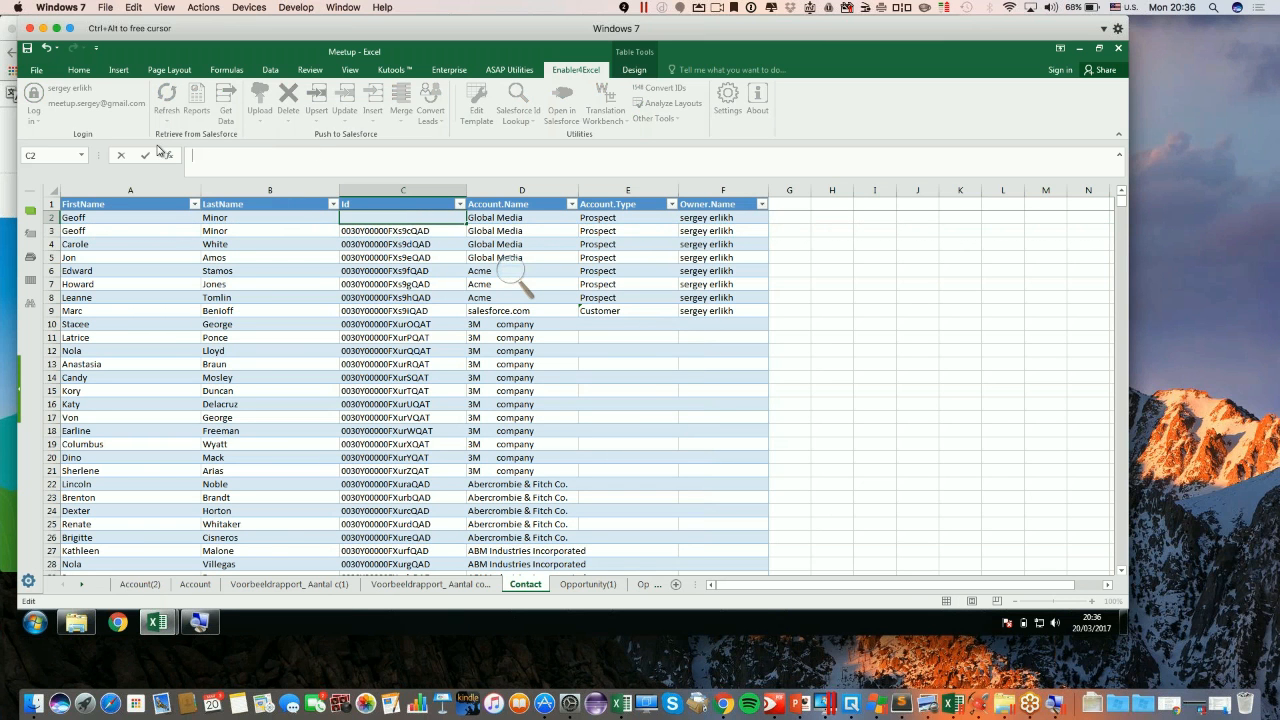
Replace the copied contact's first name in row 2 with a different first name
{"action": "left_click", "coordinate": [98, 218]}
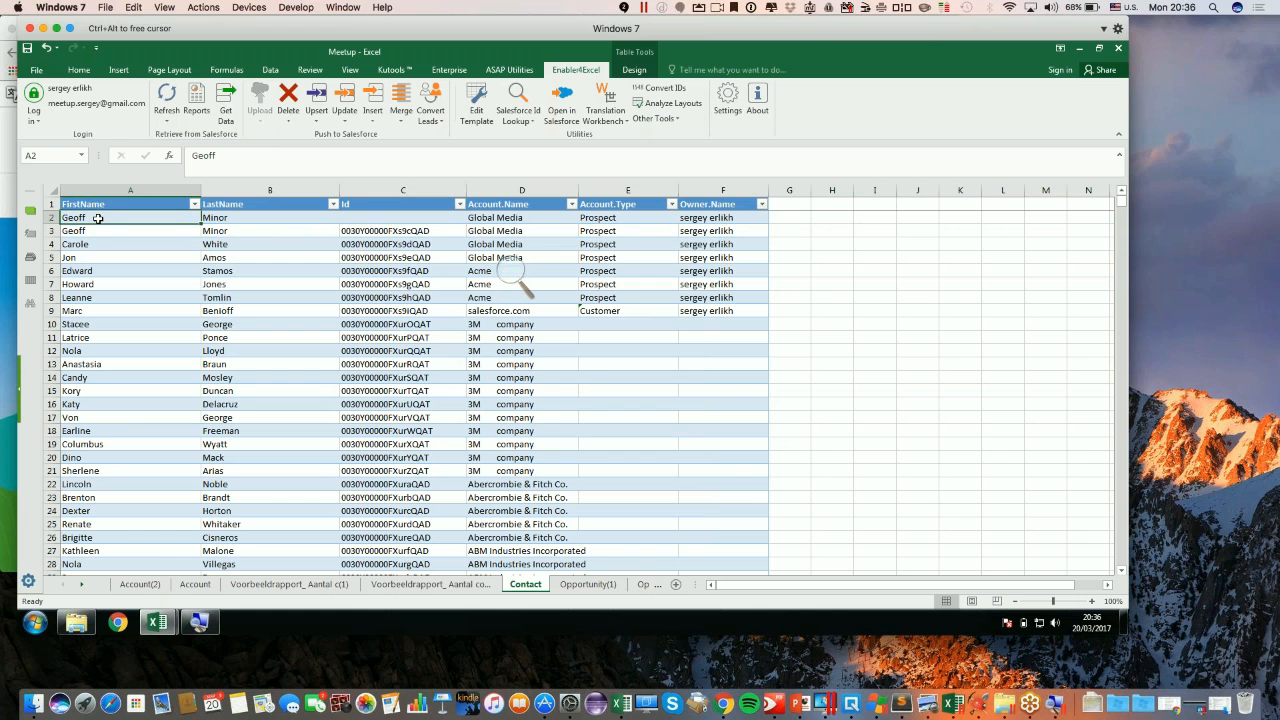
{"action": "double_click", "coordinate": [210, 155]}
{"action": "type", "text": "Anna"}
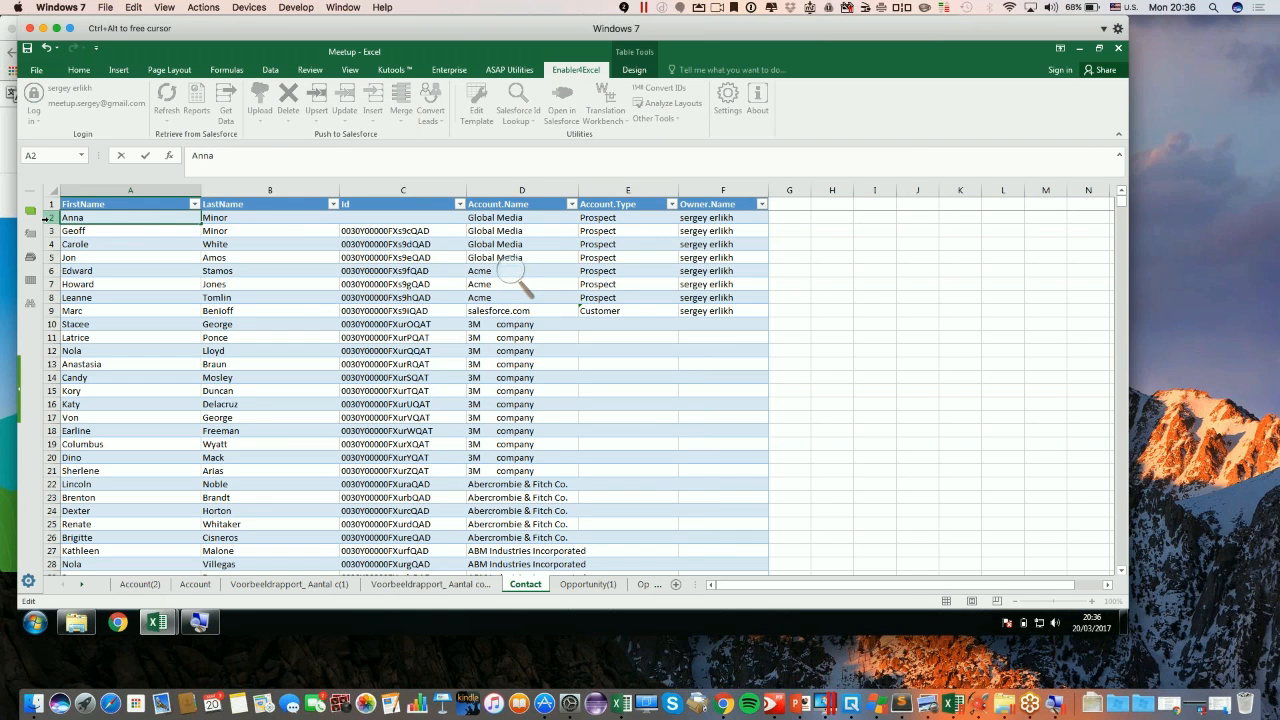
{"action": "left_click", "coordinate": [47, 217]}
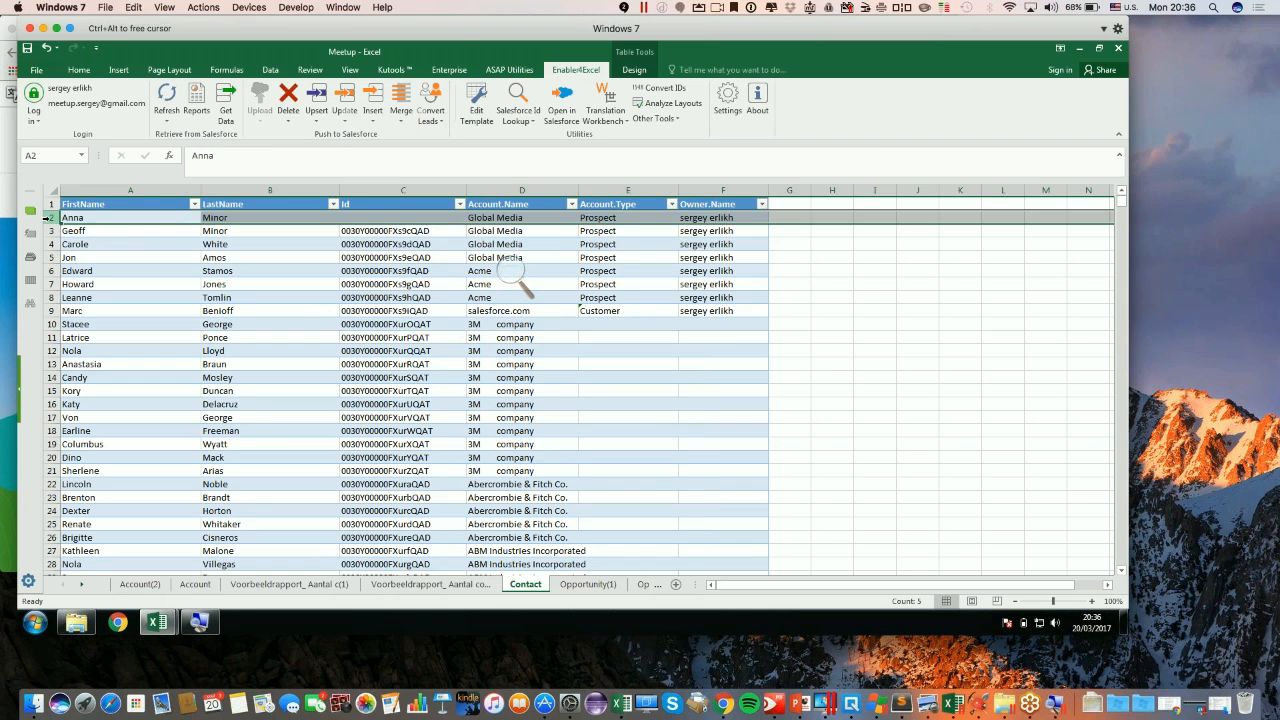
Enable Use Names to Identify Records in the template settings of the Contact sheet
{"action": "left_click", "coordinate": [478, 100]}
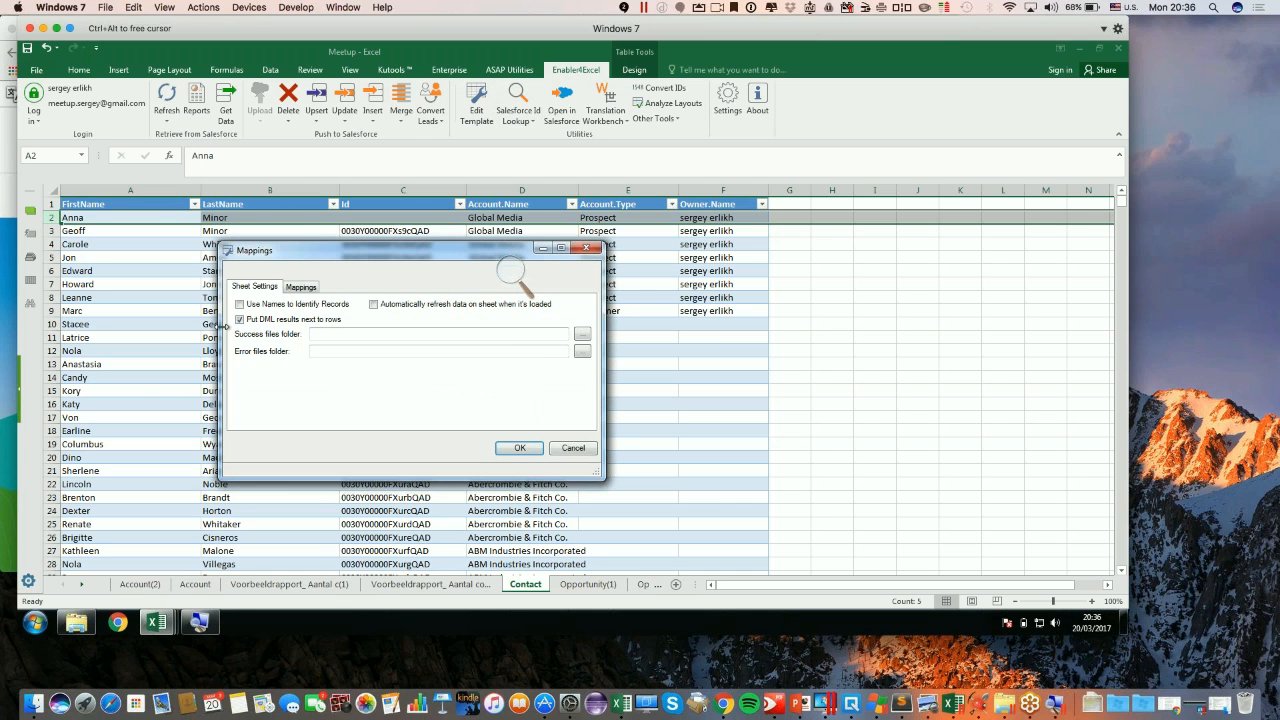
{"action": "left_click", "coordinate": [239, 305]}
{"action": "left_click", "coordinate": [516, 448]}
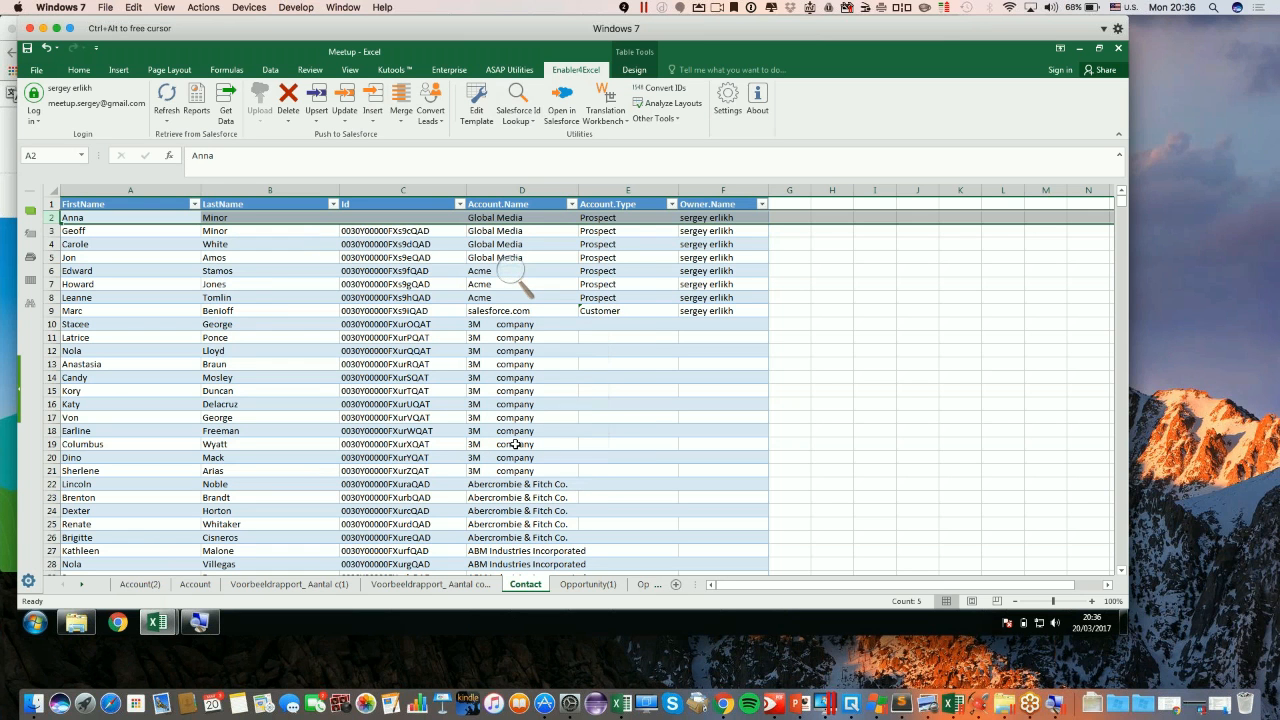
Start an Update Selected for row 2 against the Contact object and enlarge the column mapping window
{"action": "left_click", "coordinate": [351, 124]}
{"action": "left_click", "coordinate": [363, 137]}
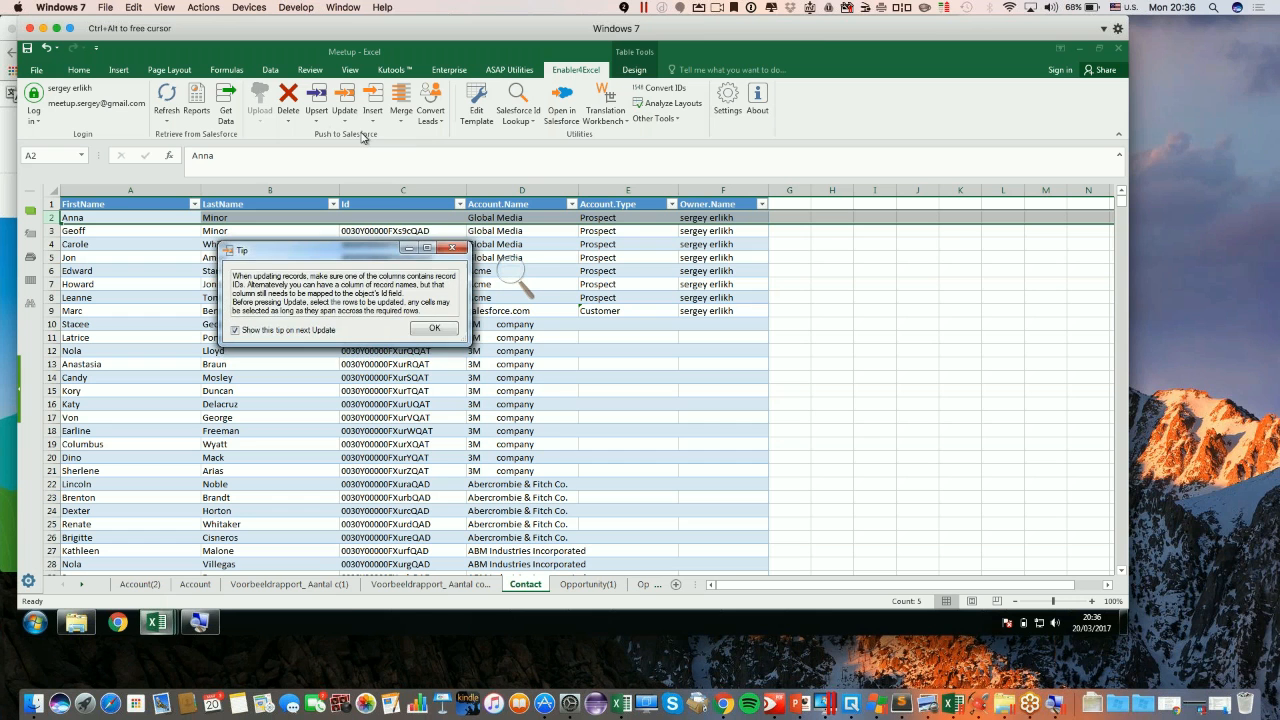
{"action": "left_click", "coordinate": [437, 341]}
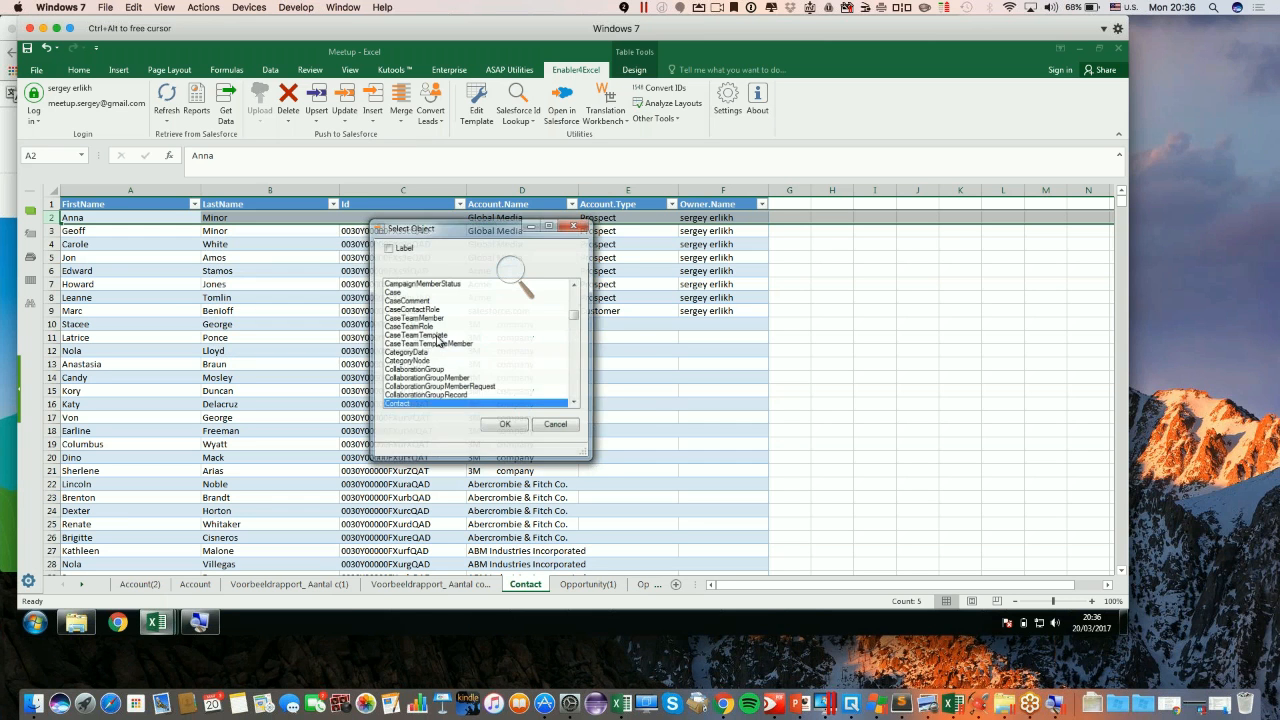
{"action": "left_click", "coordinate": [512, 426]}
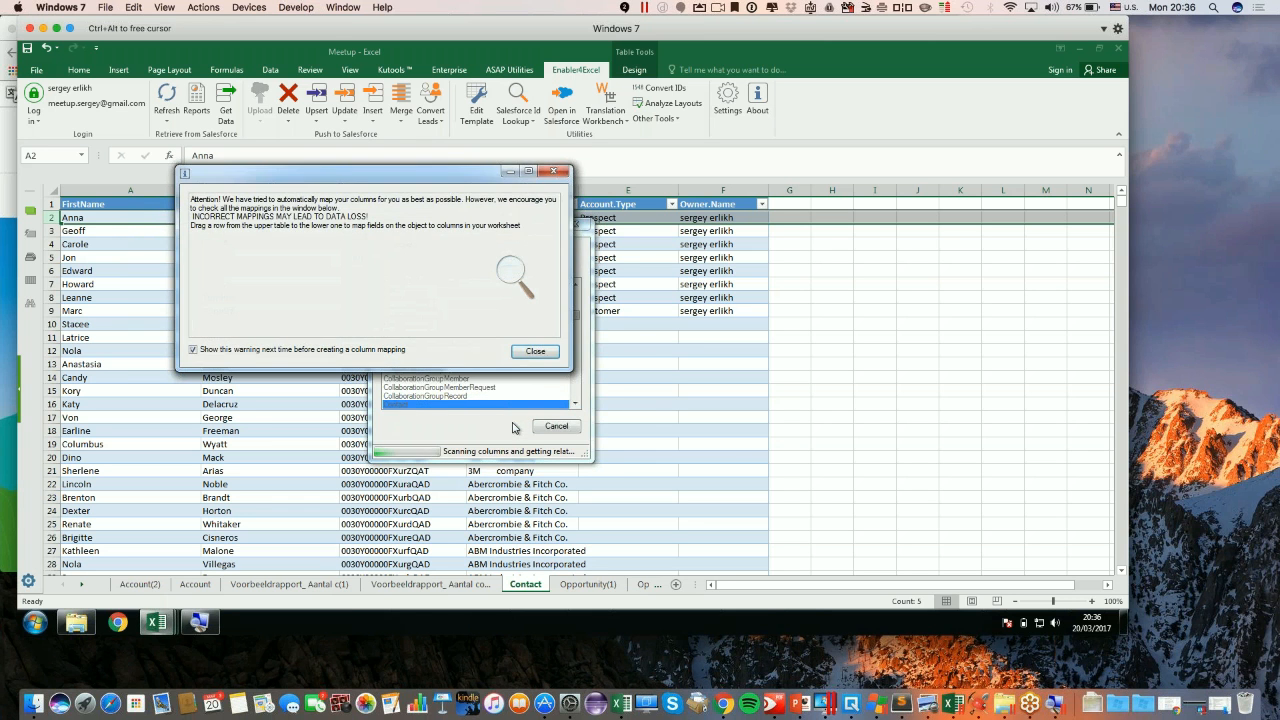
{"action": "left_click", "coordinate": [530, 352]}
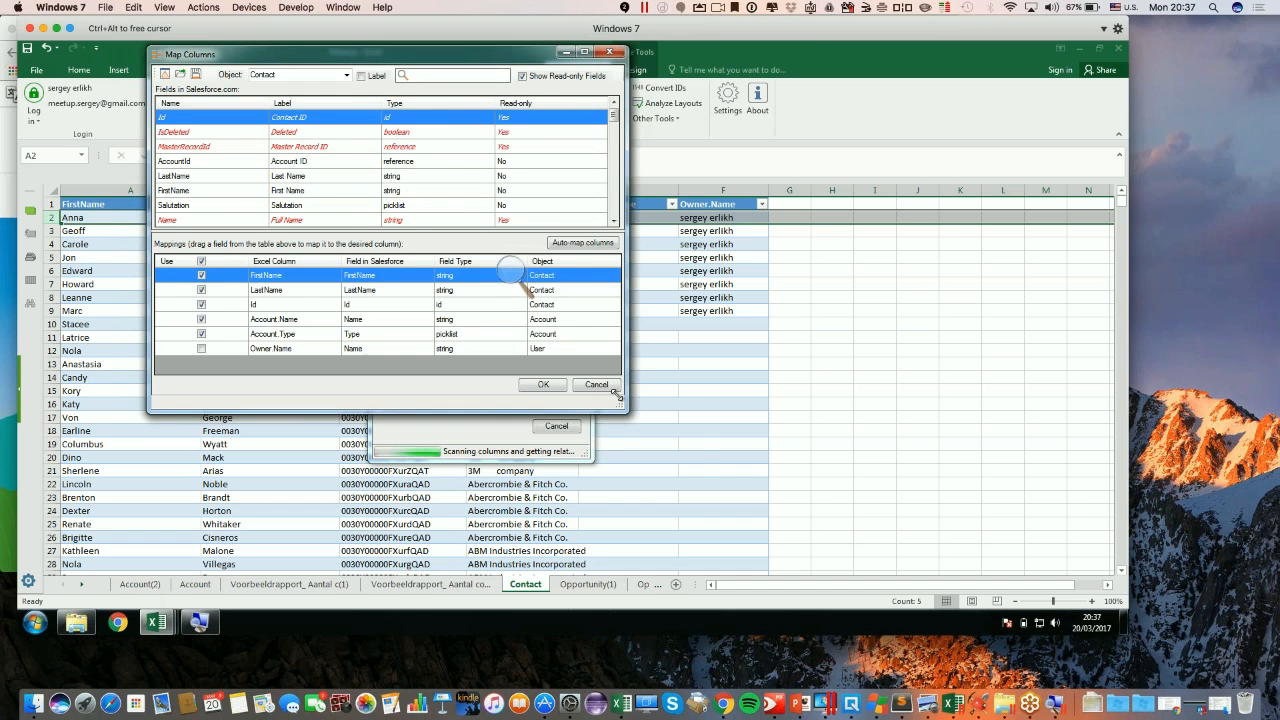
{"action": "left_click_drag", "start_coordinate": [627, 411], "coordinate": [842, 514]}
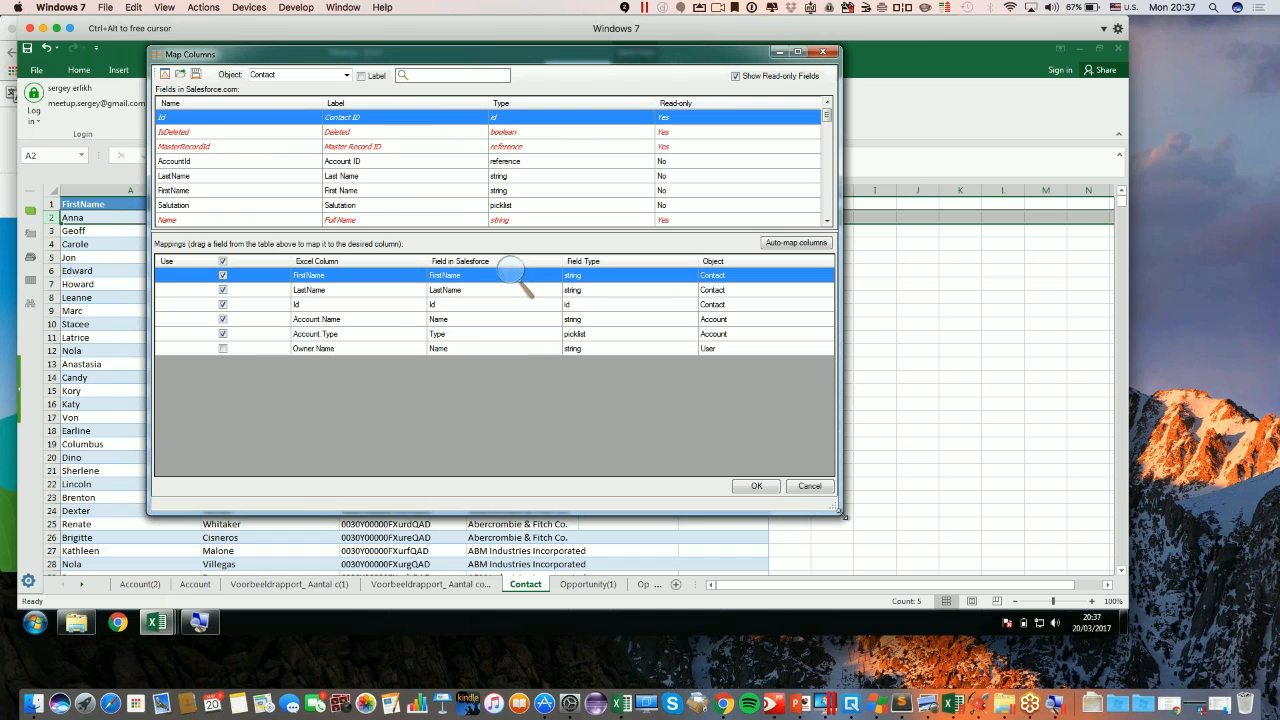
Try to update row 2 in Salesforce with the Id and Account.Type columns excluded and Account.Name mapped to the contact's AccountId field
{"action": "left_click", "coordinate": [223, 305]}
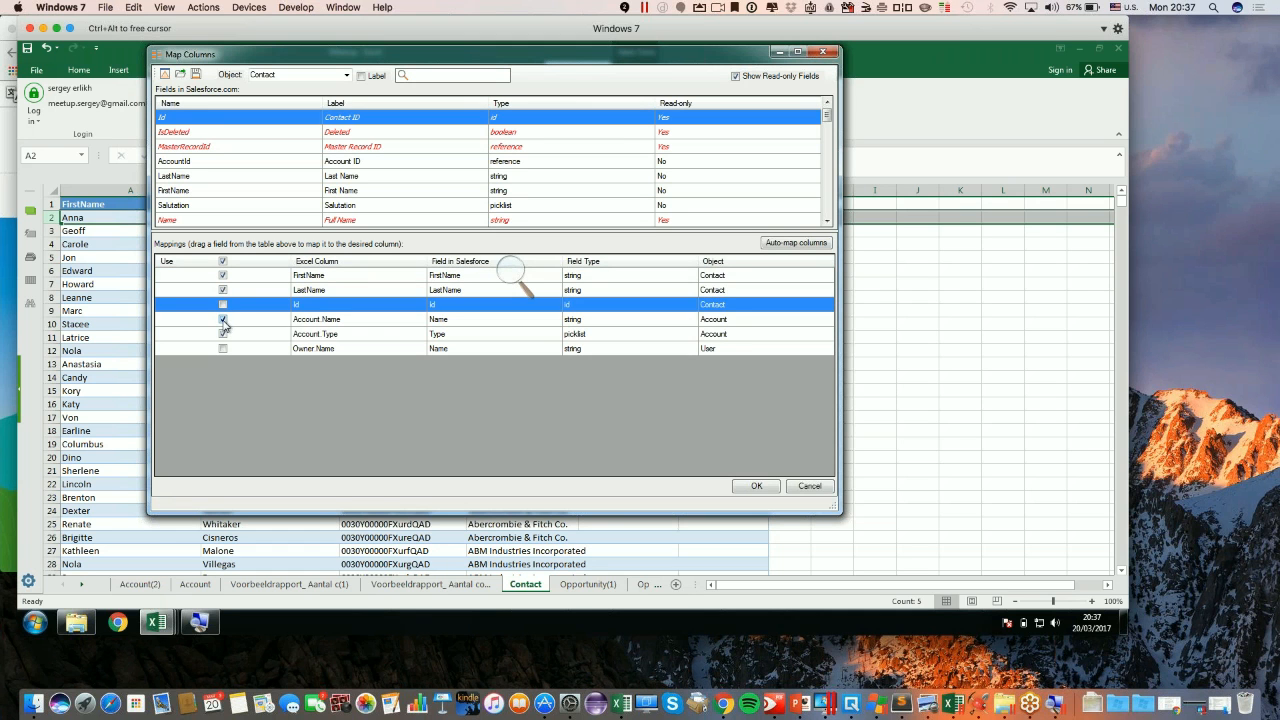
{"action": "left_click", "coordinate": [223, 334]}
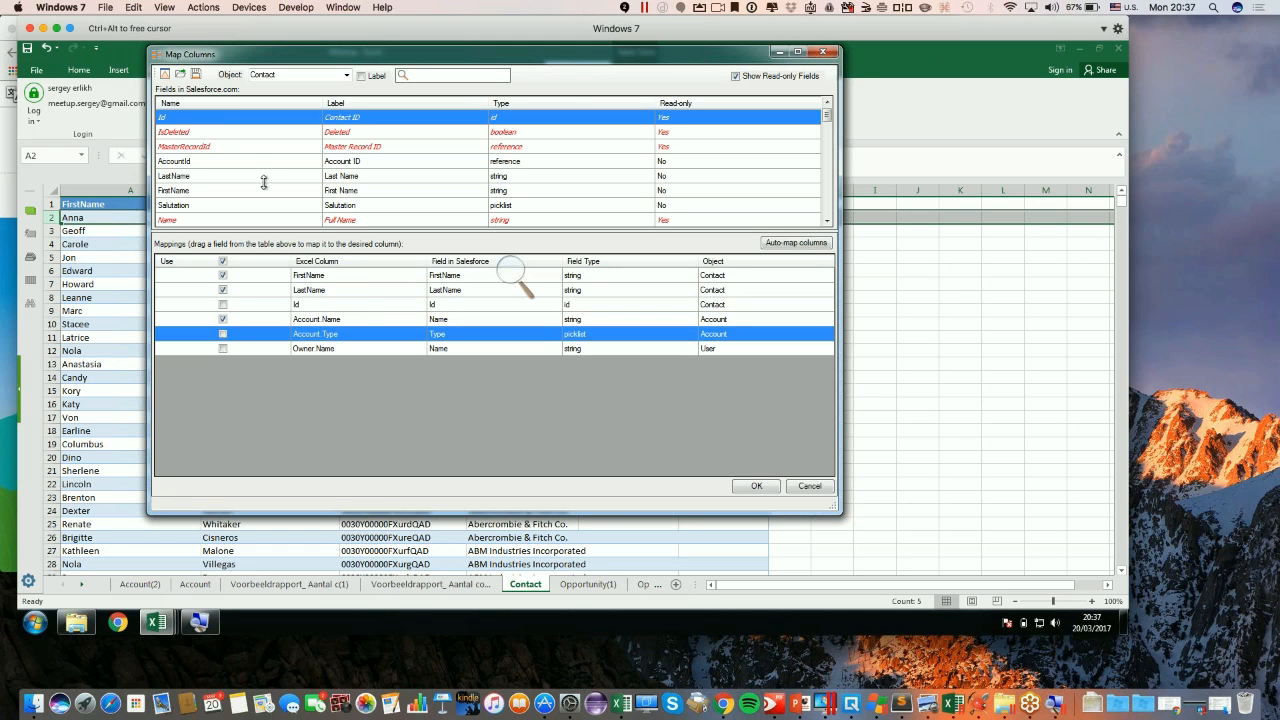
{"action": "left_click_drag", "start_coordinate": [268, 164], "coordinate": [452, 322]}
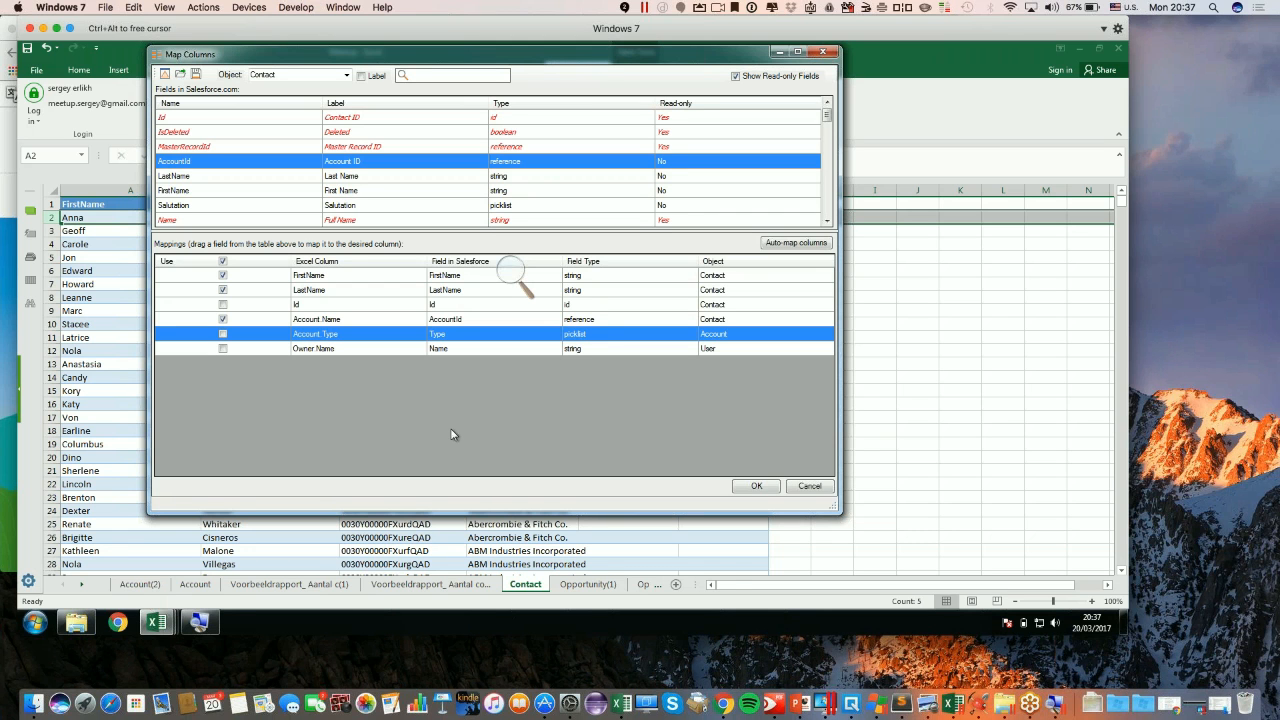
{"action": "left_click", "coordinate": [757, 486]}
{"action": "left_click", "coordinate": [546, 392]}
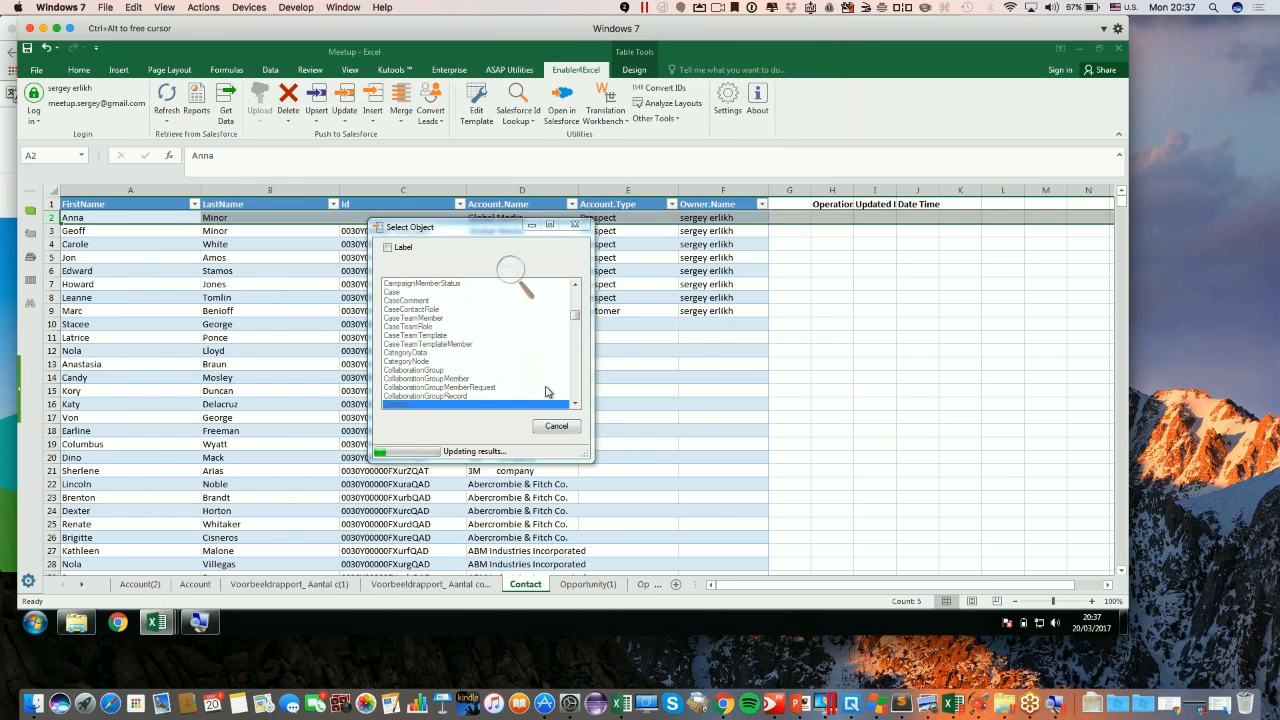
{"action": "left_click", "coordinate": [708, 381]}
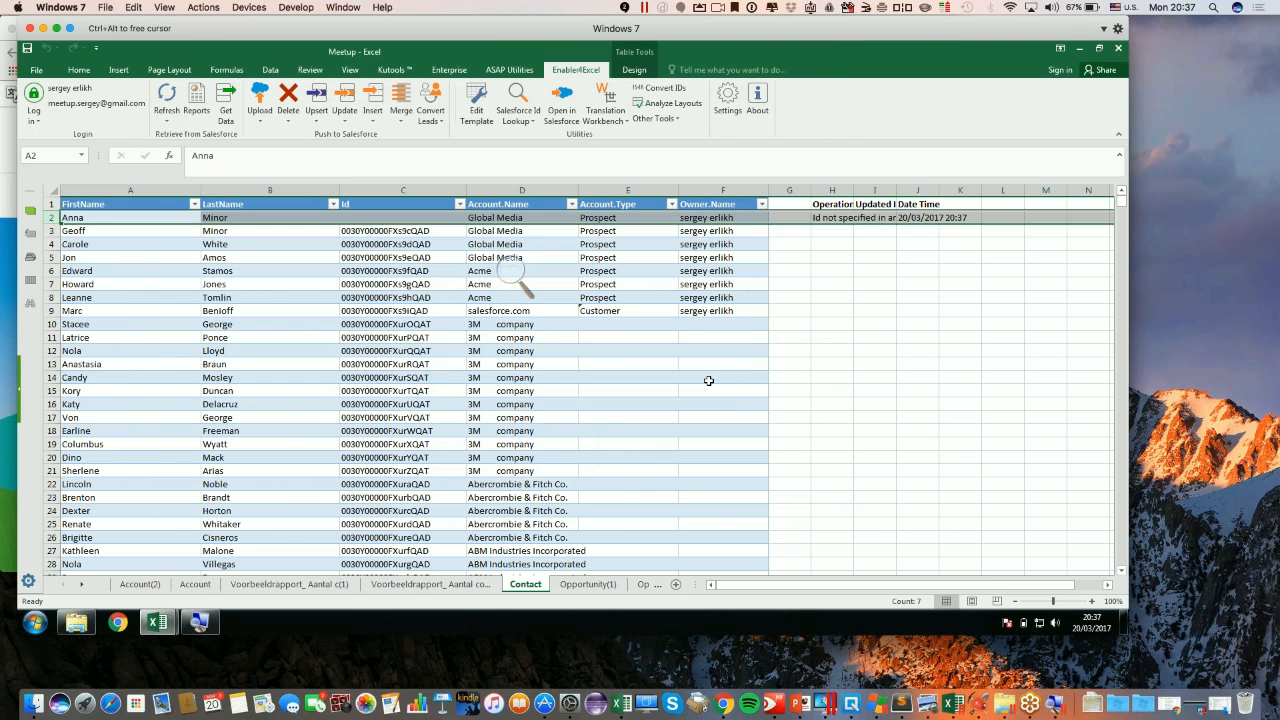
Widen the Operation result column and select row 2's result cell to read the full message
{"action": "left_click_drag", "start_coordinate": [852, 191], "coordinate": [980, 191]}
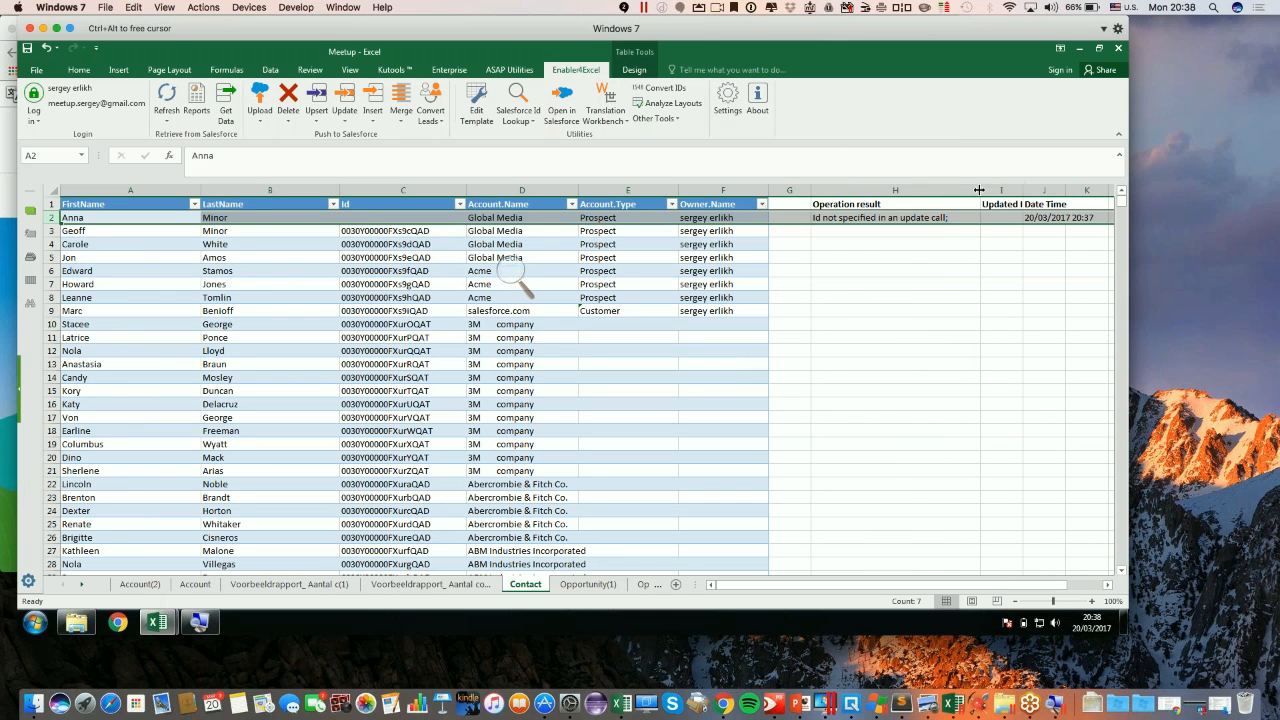
{"action": "left_click", "coordinate": [908, 217]}
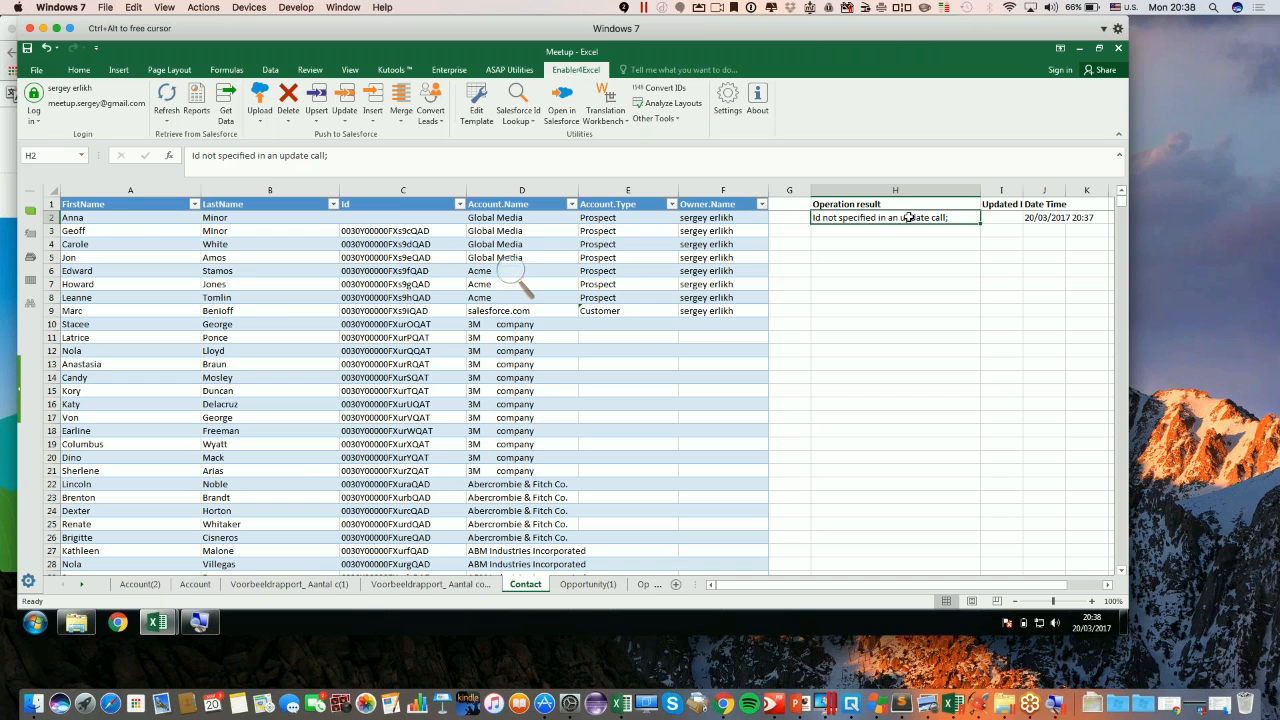
{"action": "left_click", "coordinate": [371, 122]}
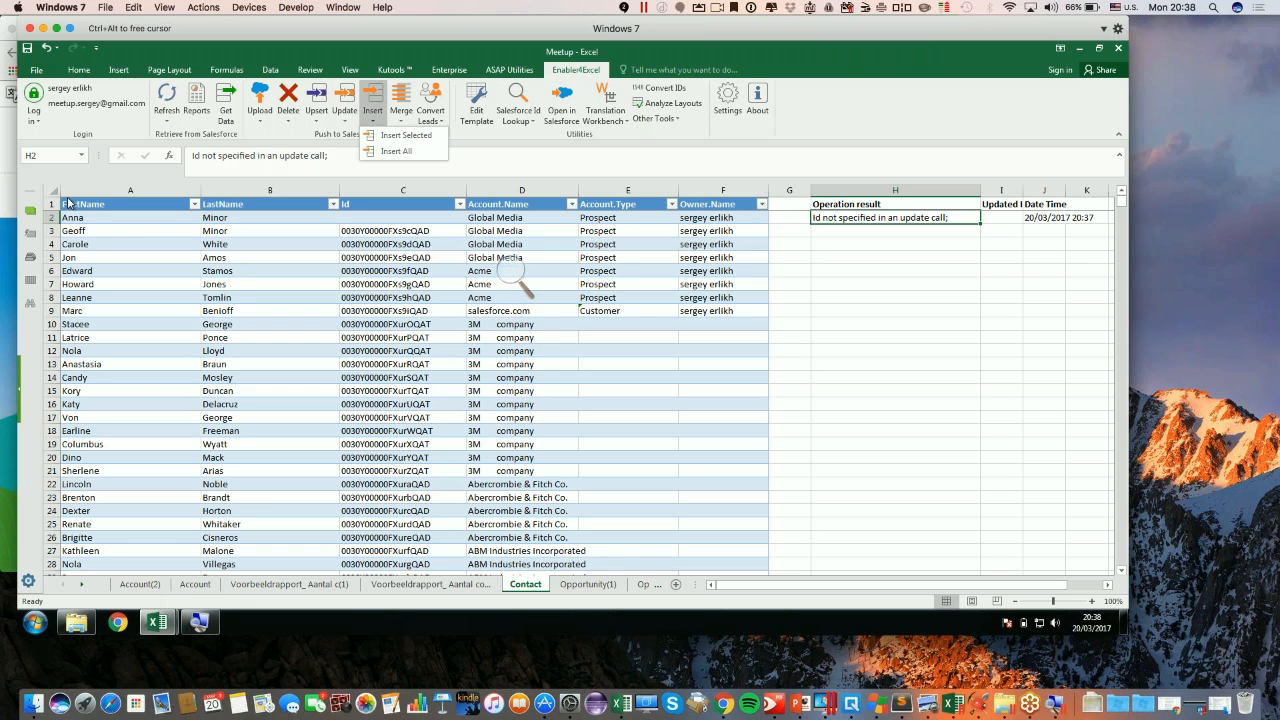
{"action": "left_click", "coordinate": [388, 135]}
{"action": "left_click", "coordinate": [686, 390]}
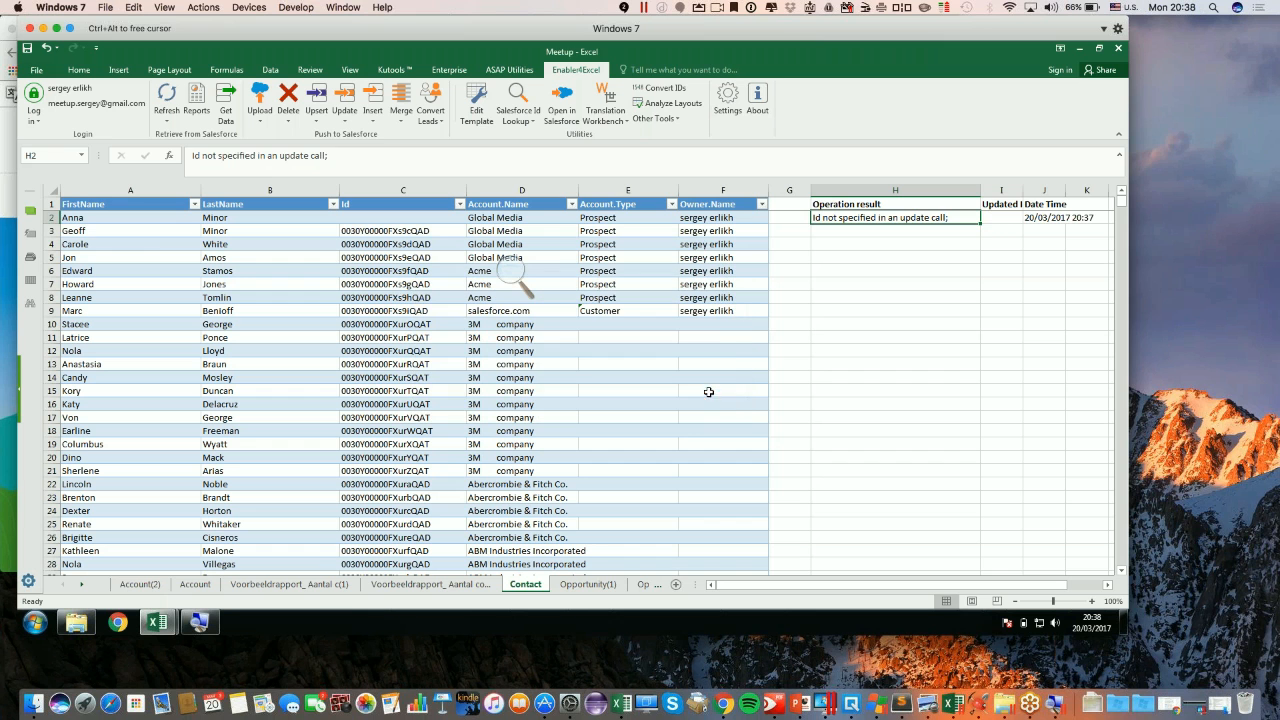
Insert row 2 into Salesforce as a new Contact, using only FirstName, LastName and Account.Name mapped to AccountId
{"action": "left_click", "coordinate": [49, 217]}
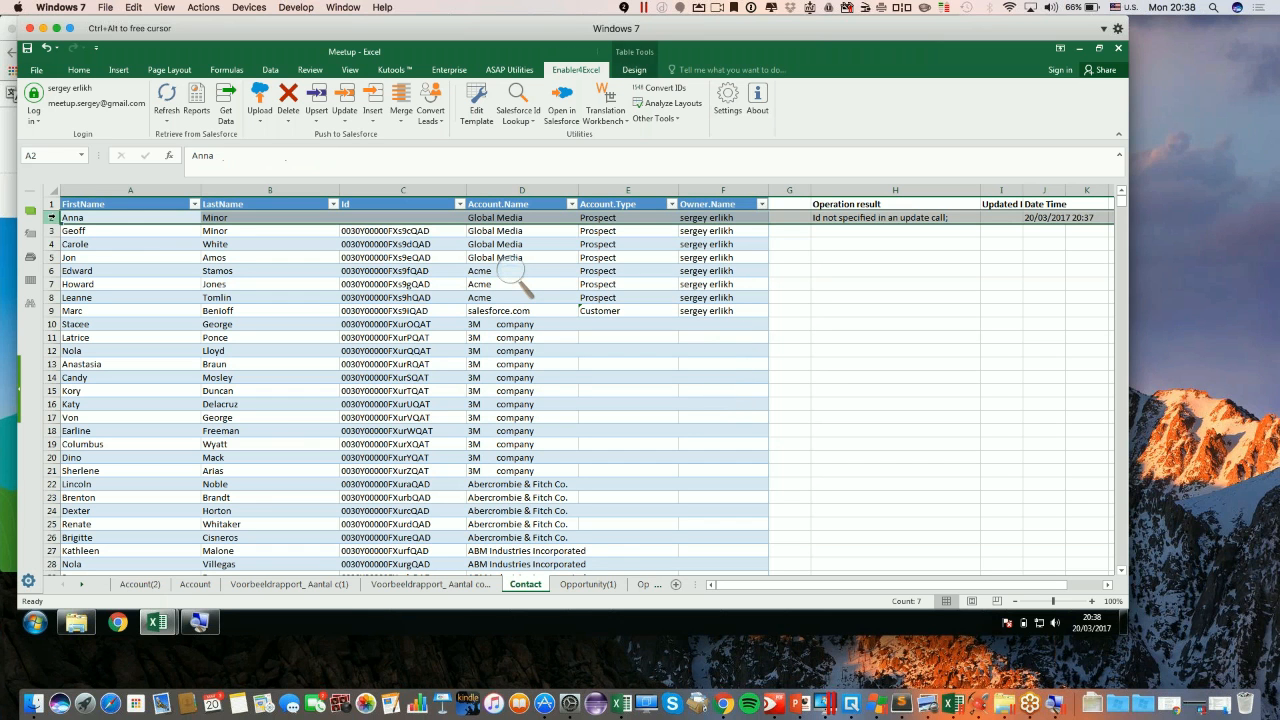
{"action": "left_click", "coordinate": [372, 122]}
{"action": "left_click", "coordinate": [390, 135]}
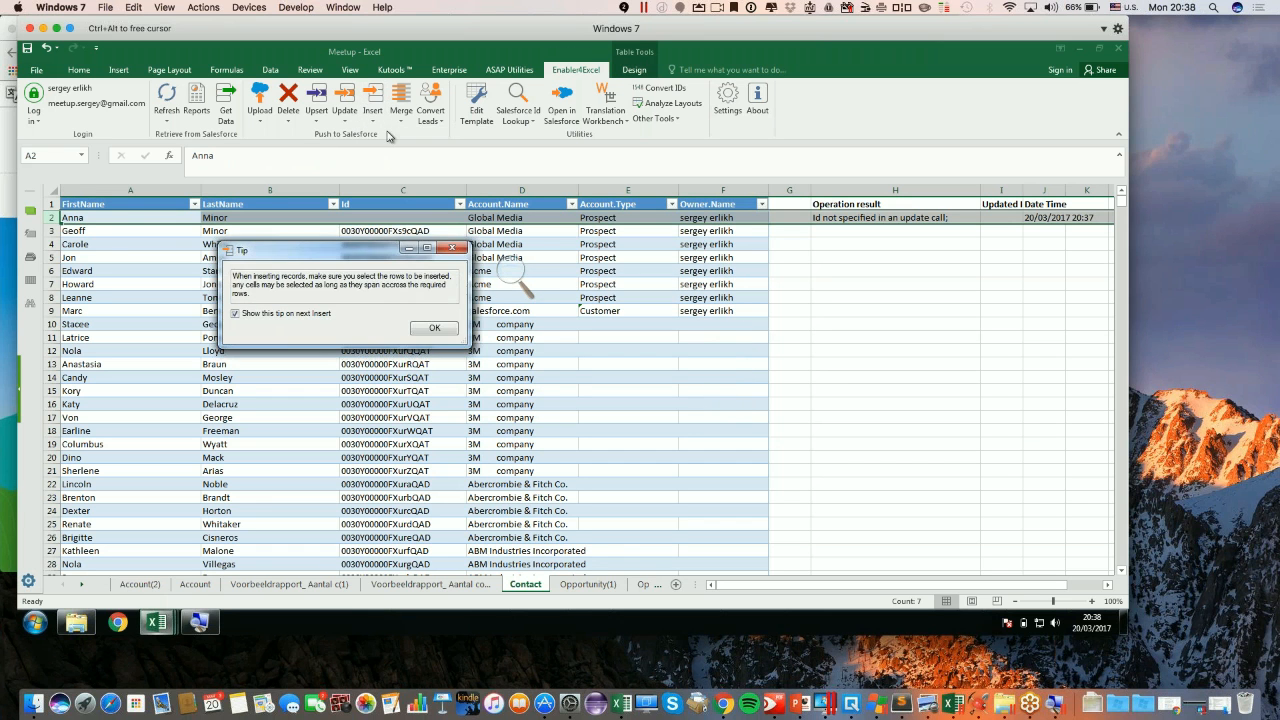
{"action": "left_click", "coordinate": [437, 330]}
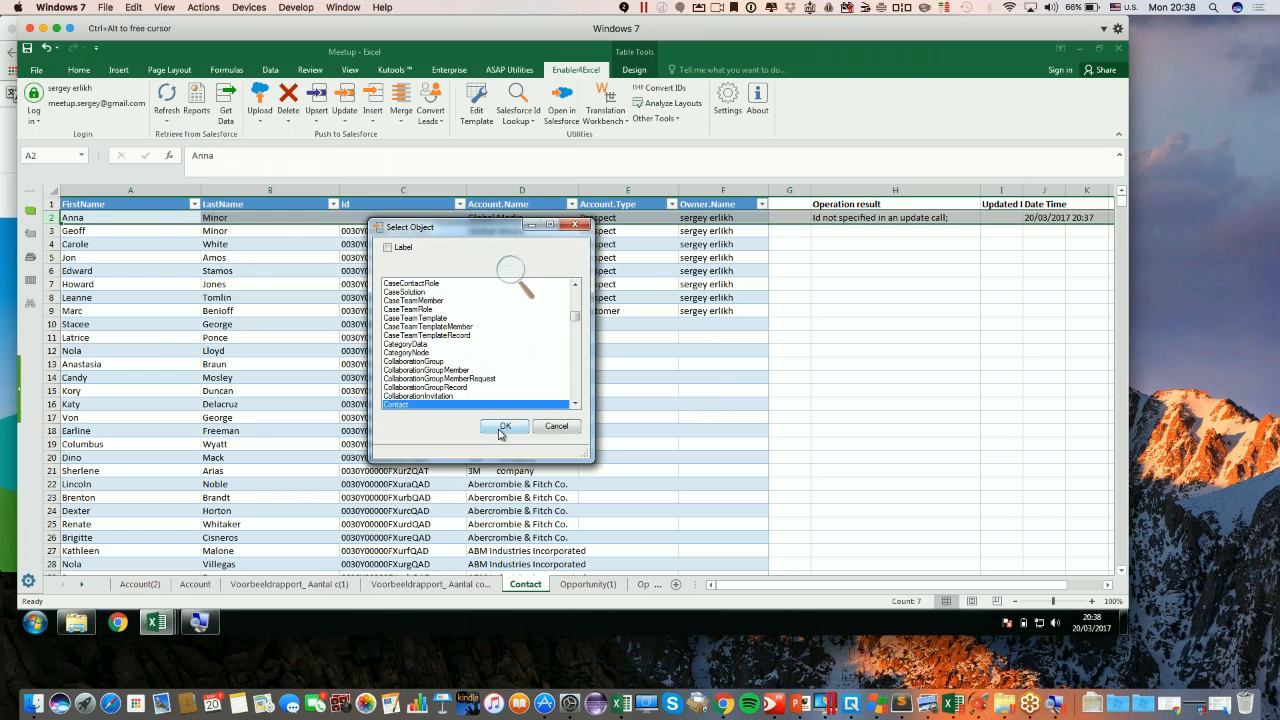
{"action": "left_click", "coordinate": [500, 430]}
{"action": "left_click", "coordinate": [535, 351]}
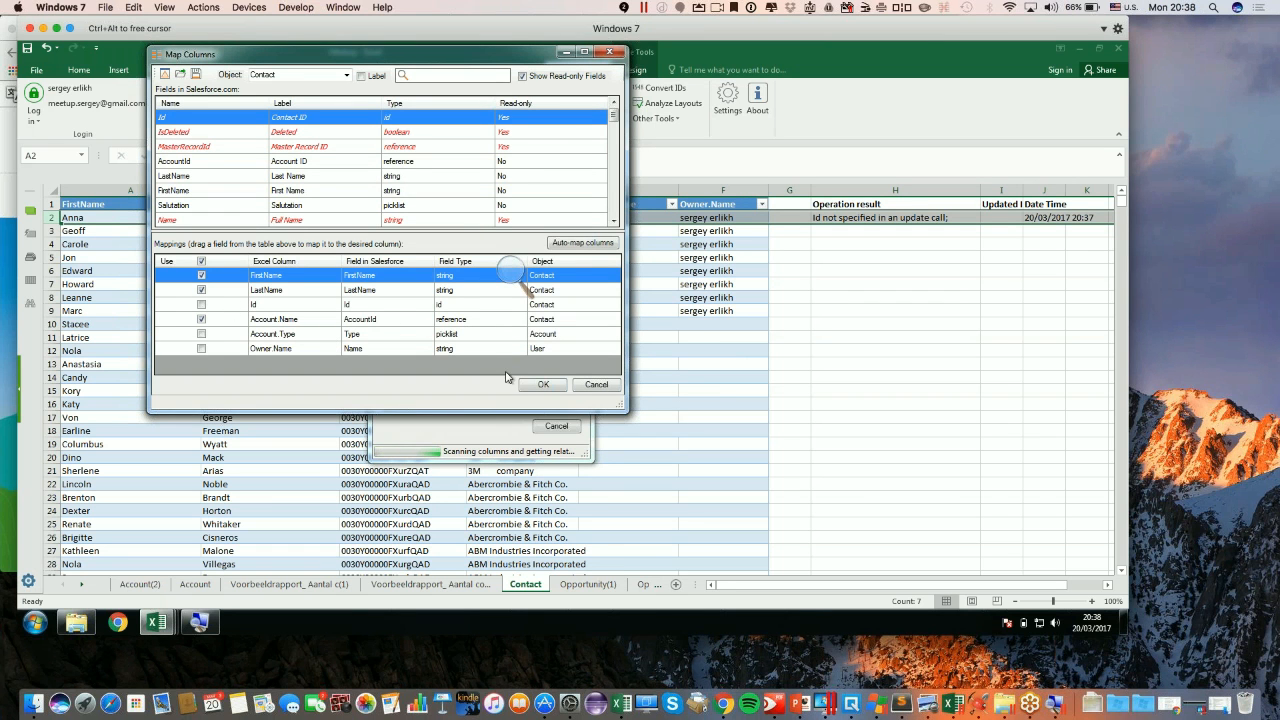
{"action": "left_click", "coordinate": [535, 386]}
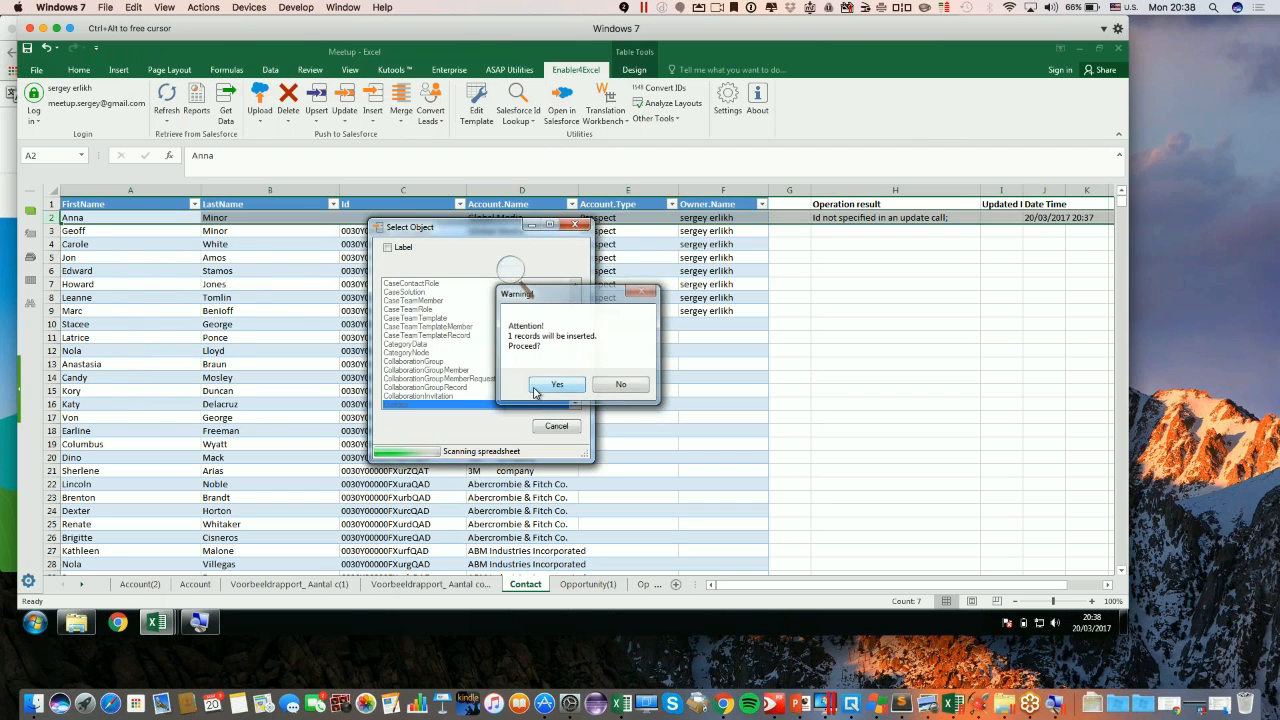
{"action": "left_click", "coordinate": [557, 385]}
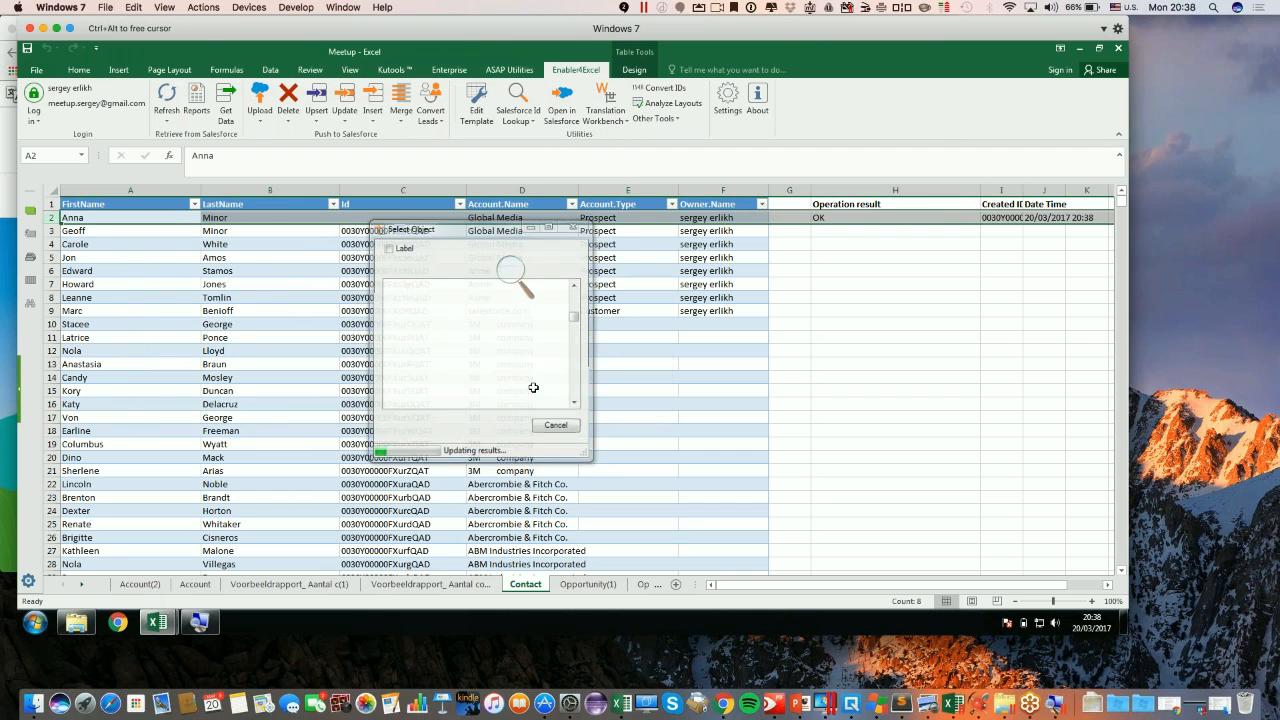
Check row 2's insert result and open the newly created contact in Salesforce to review its details
{"action": "left_click", "coordinate": [865, 217]}
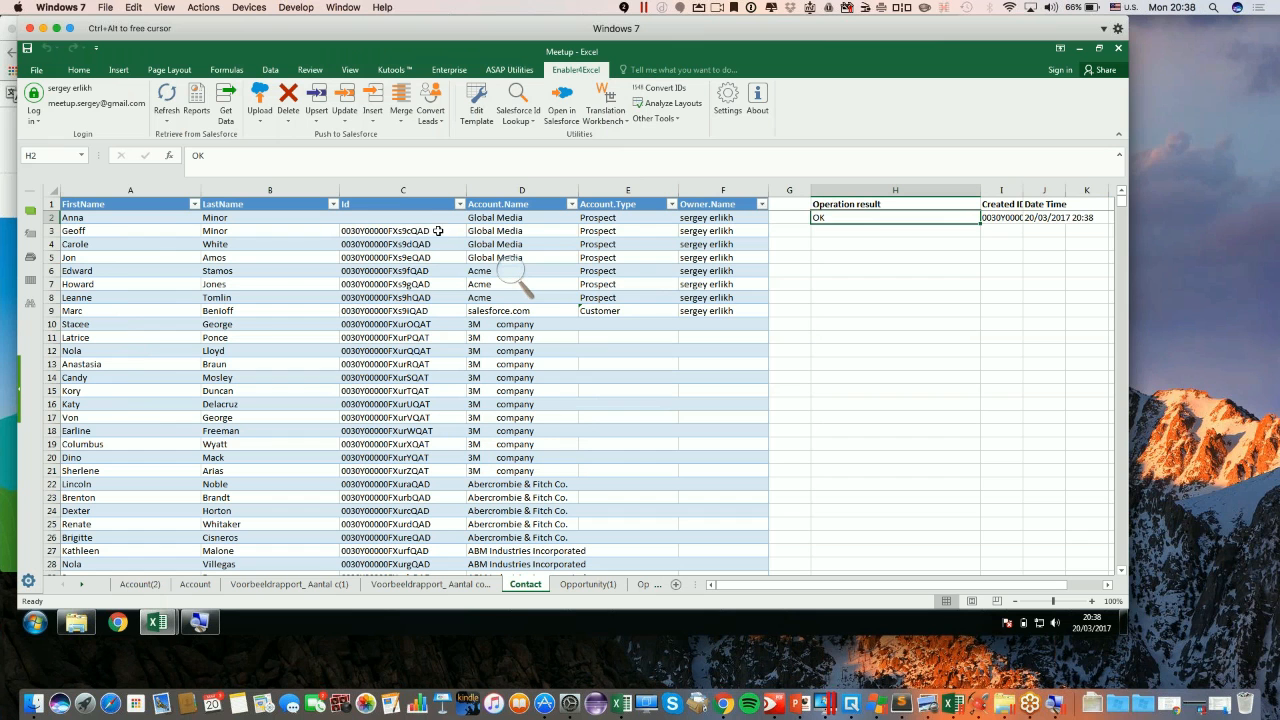
{"action": "left_click", "coordinate": [985, 218]}
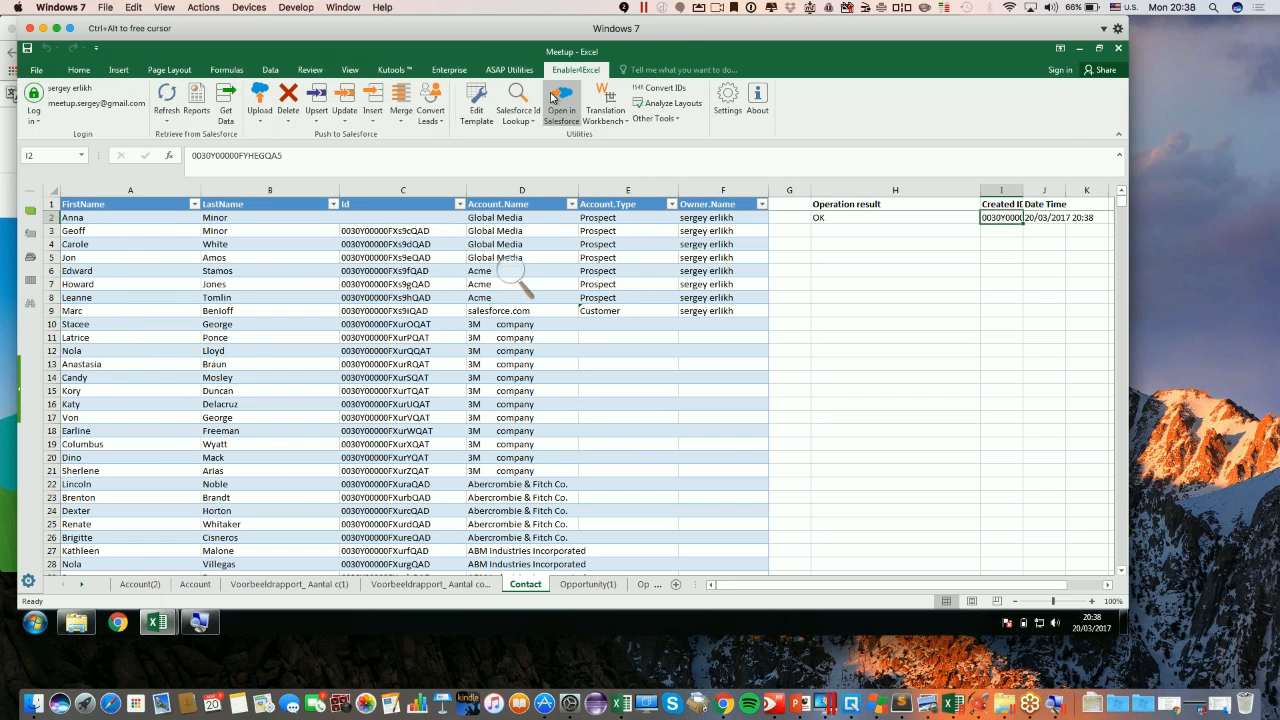
{"action": "left_click", "coordinate": [556, 95]}
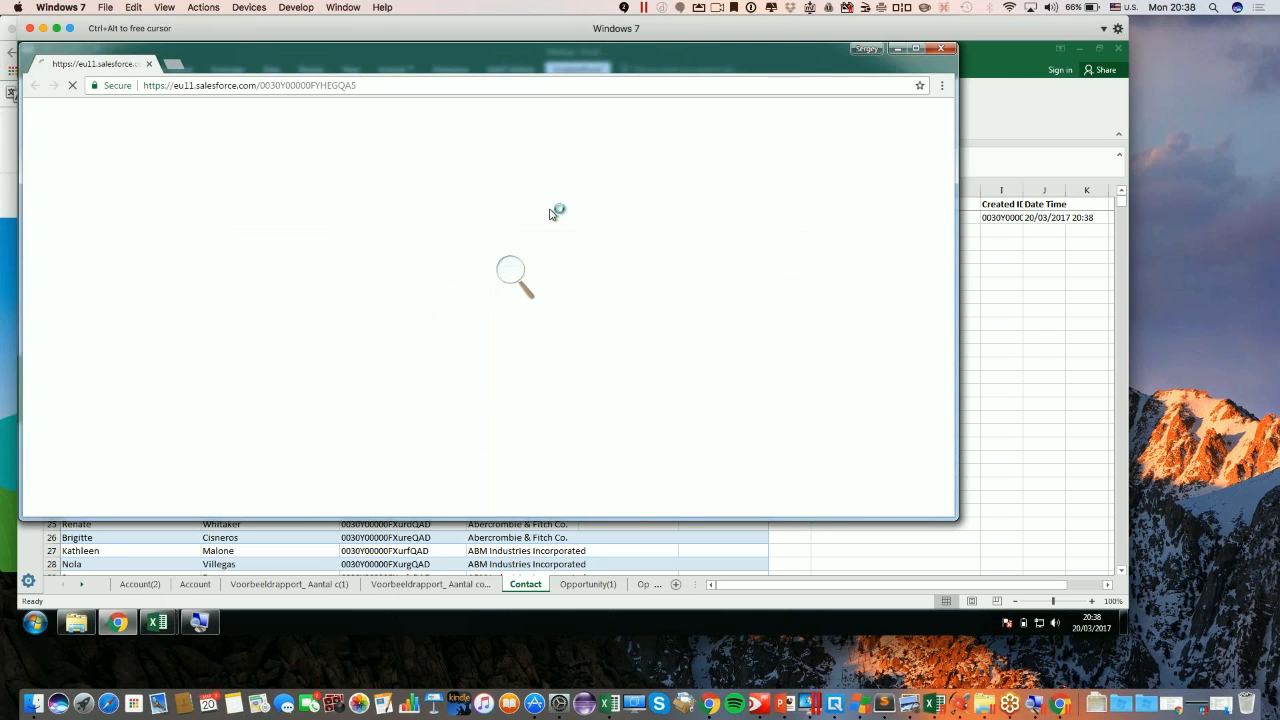
{"action": "scroll", "coordinate": [470, 350], "scroll_direction": "down", "scroll_amount": 2}
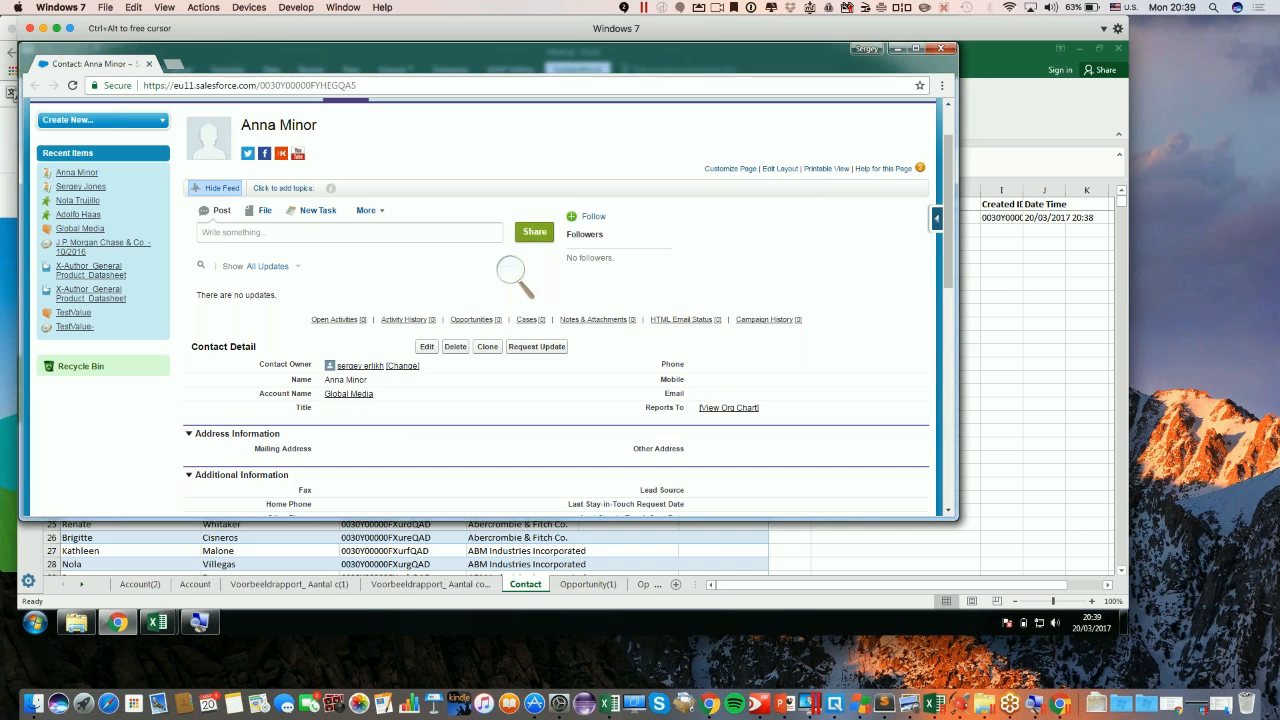
Switch to the PowerPoint presentation in full screen and show slide 7 of the Enabler4Excel Demo list
{"action": "key", "text": "super+Tab"}
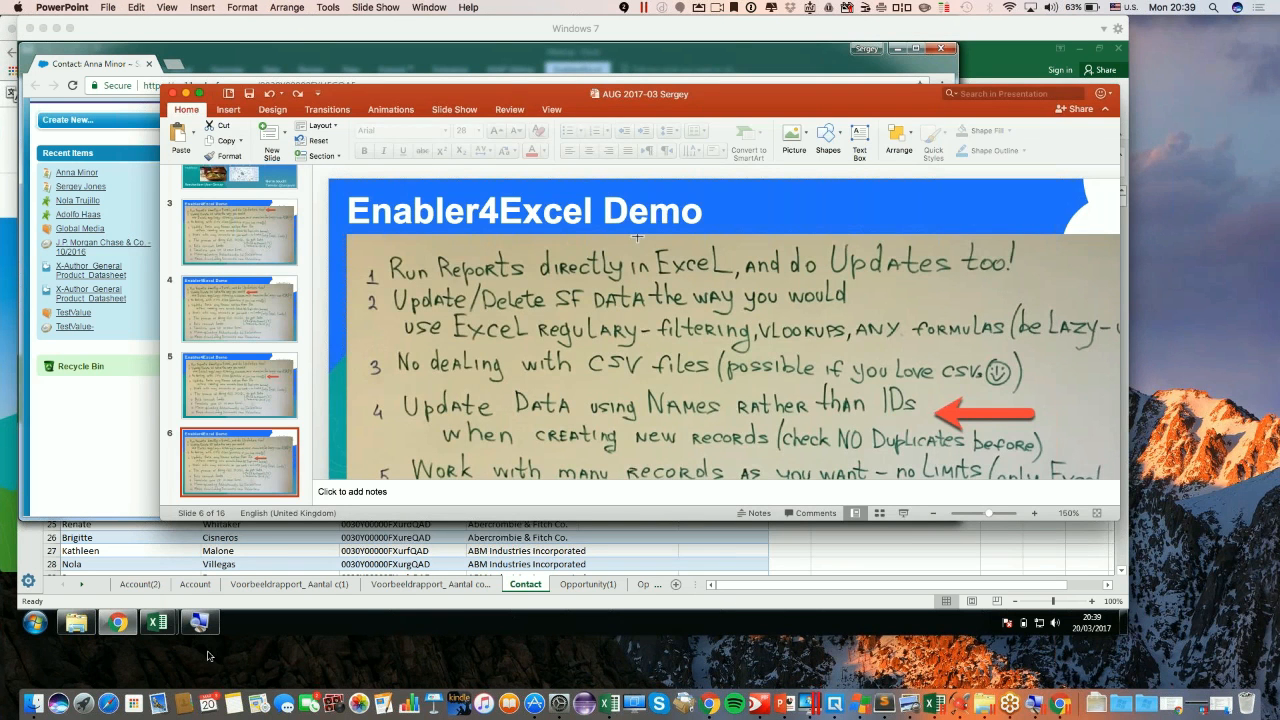
{"action": "left_click", "coordinate": [199, 93]}
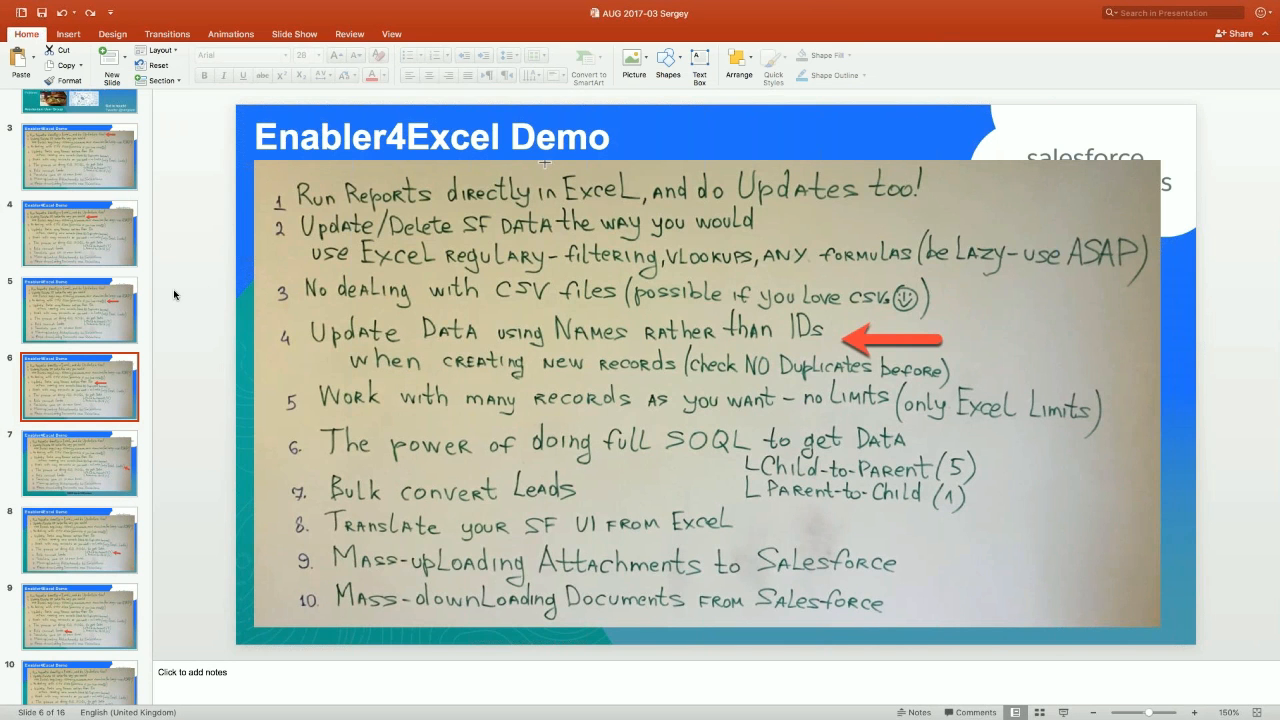
{"action": "left_click", "coordinate": [55, 452]}
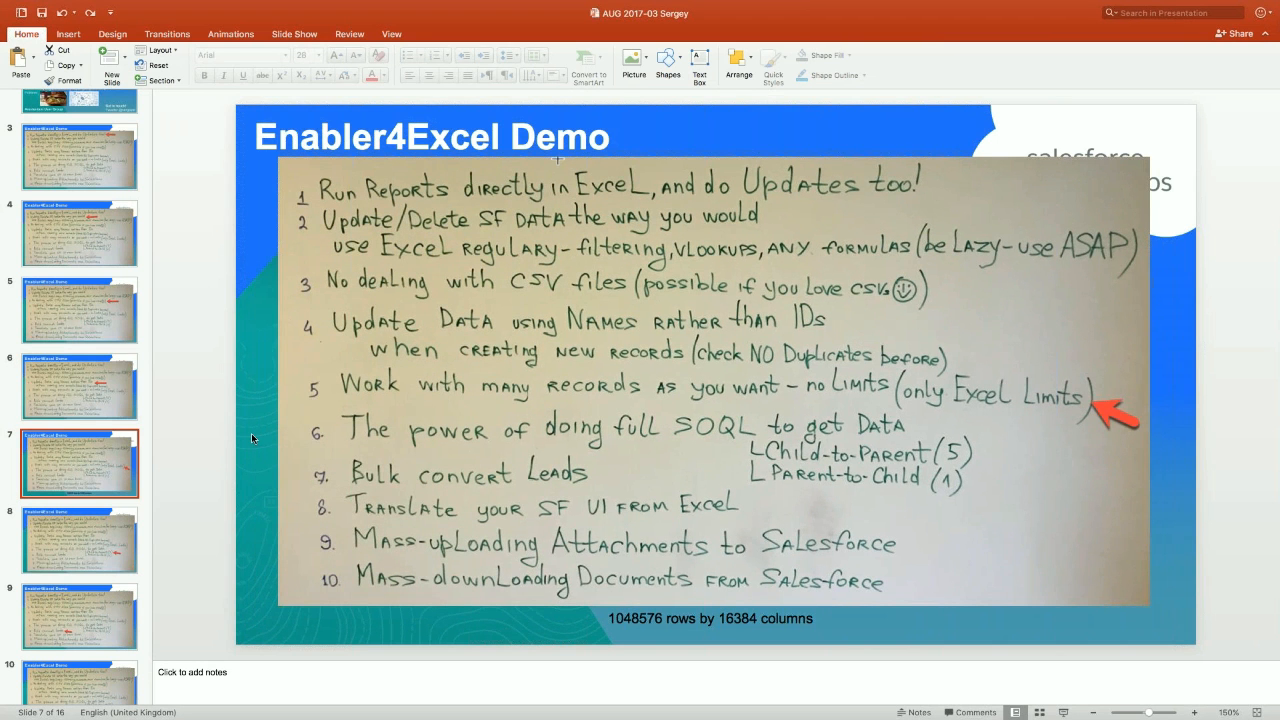
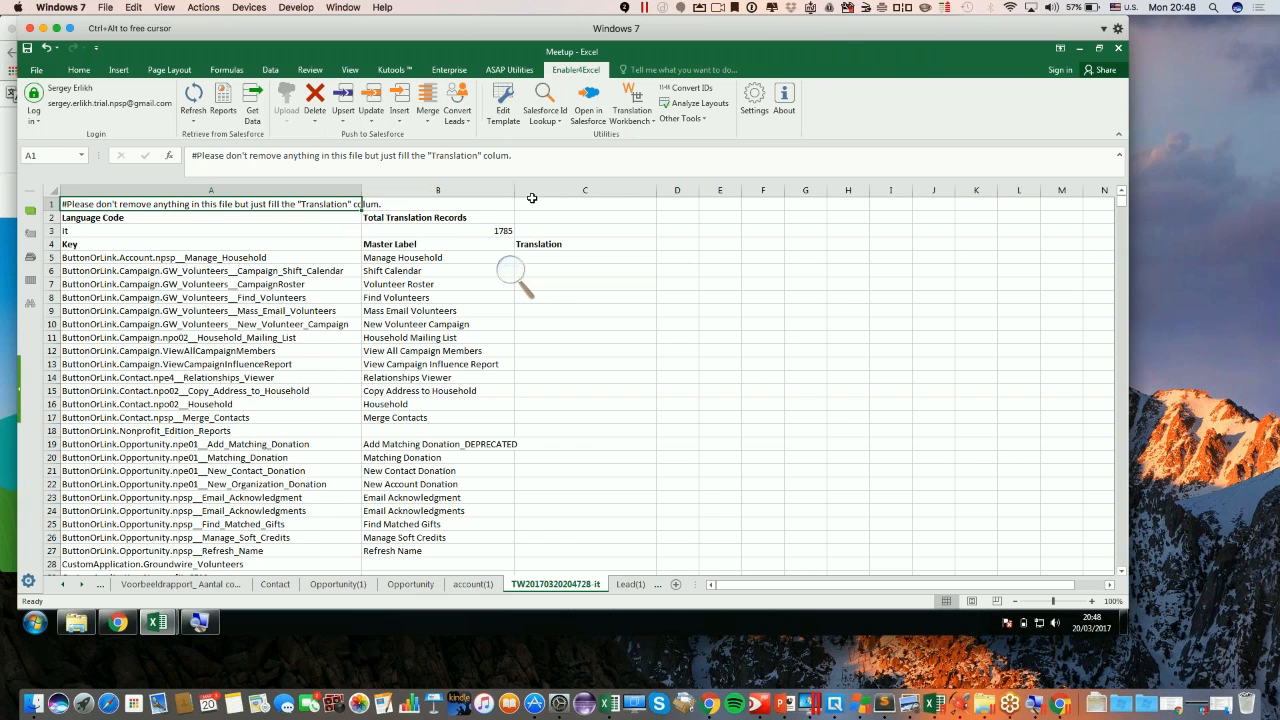
Widen the Master Label column and look through the translation keys, labels and empty Translation column of the Italian sheet
{"action": "left_click_drag", "start_coordinate": [515, 191], "coordinate": [645, 191]}
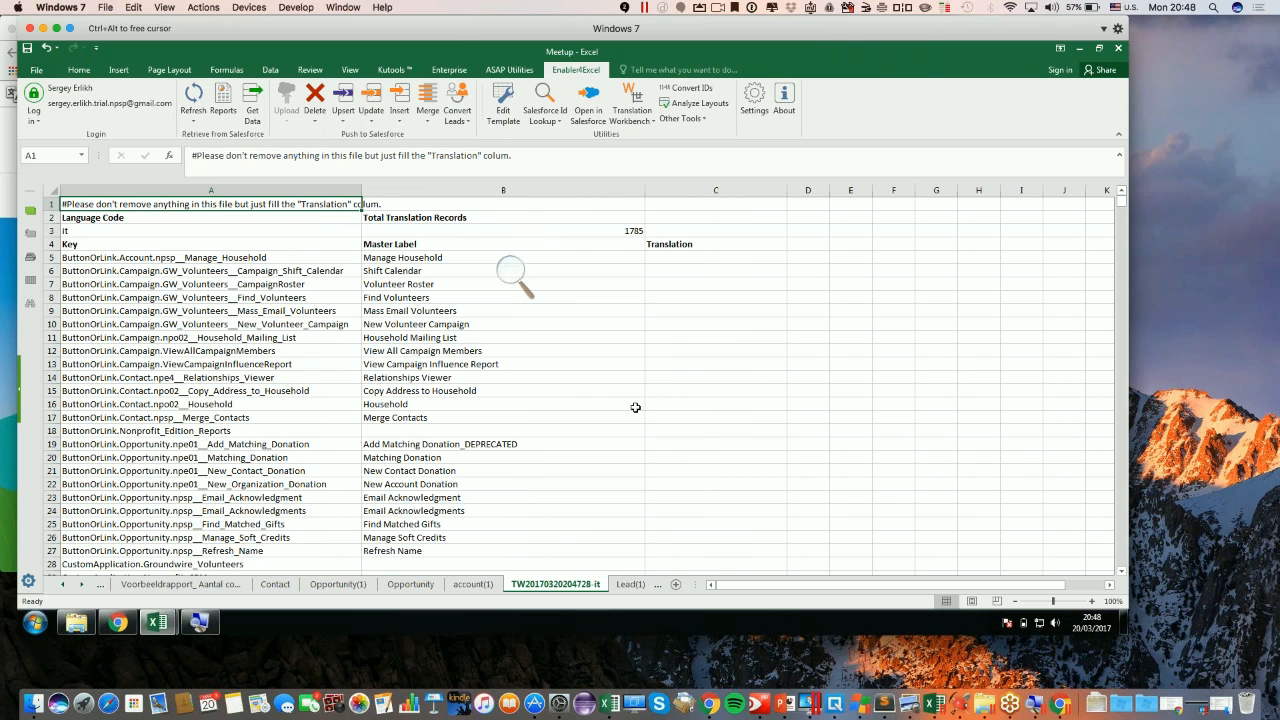
{"action": "scroll", "coordinate": [635, 407], "scroll_direction": "down", "scroll_amount": 8}
{"action": "scroll", "coordinate": [635, 407], "scroll_direction": "down", "scroll_amount": 20}
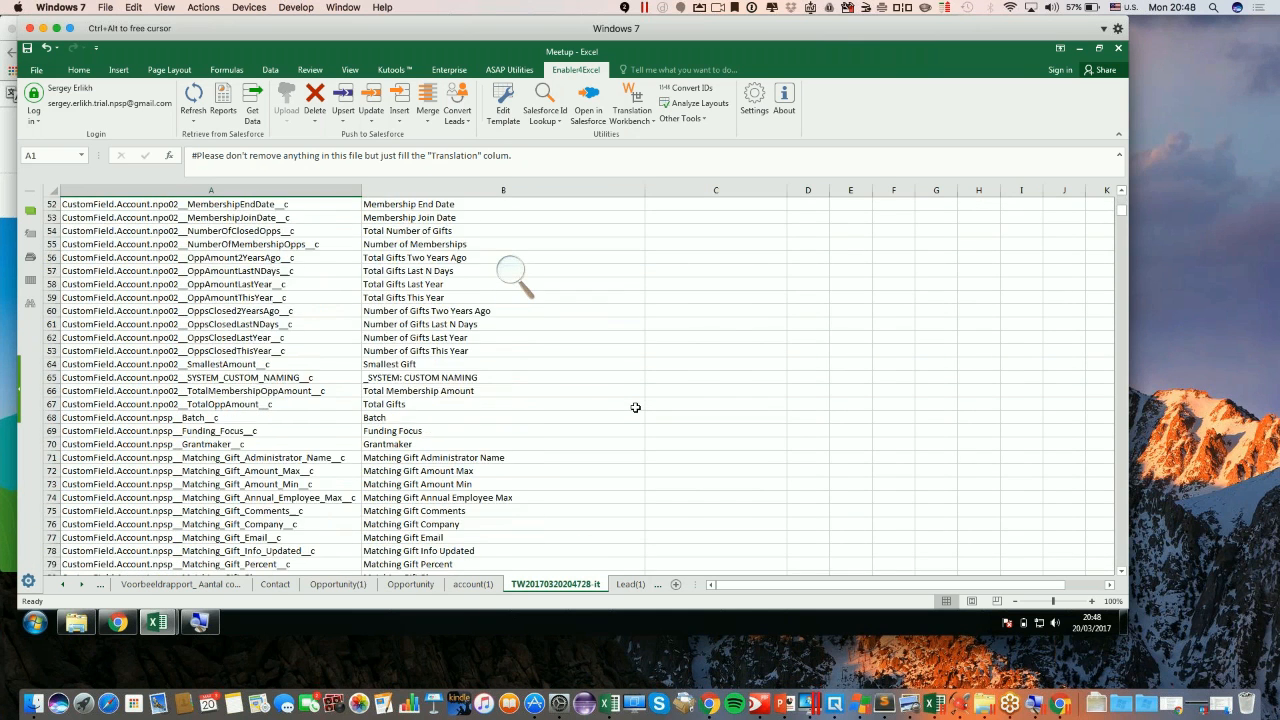
{"action": "scroll", "coordinate": [635, 407], "scroll_direction": "down", "scroll_amount": 20}
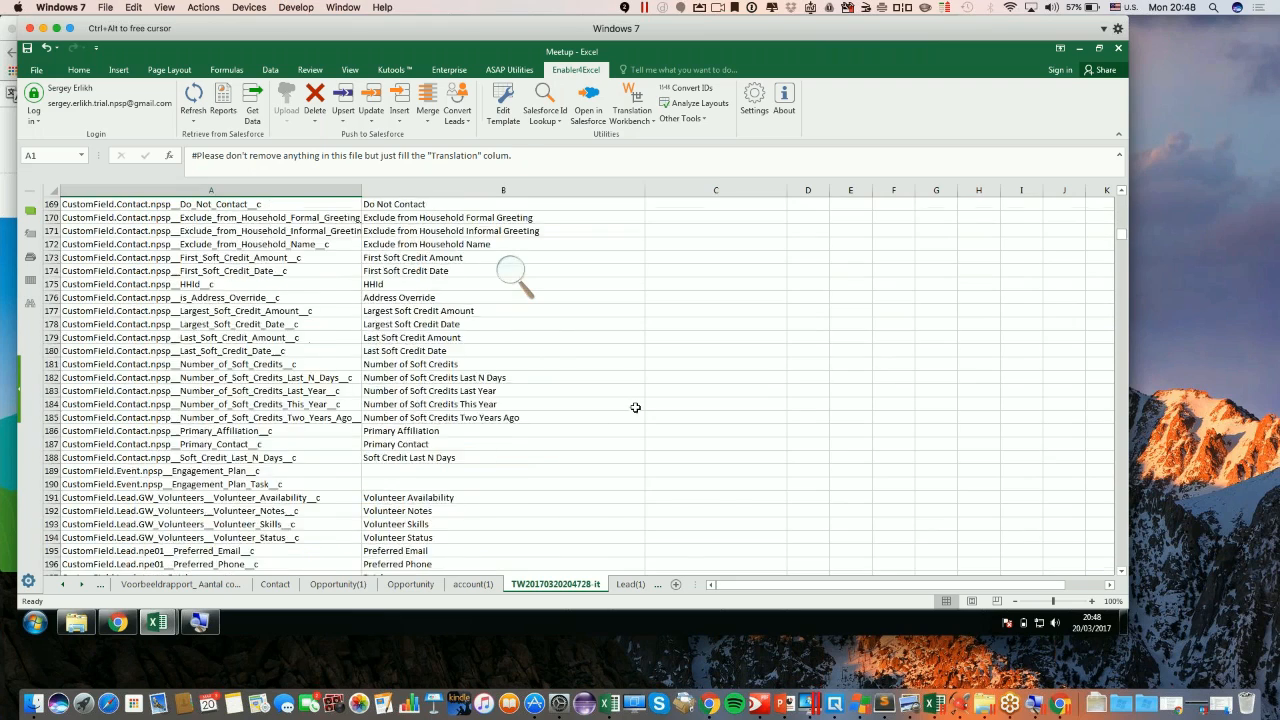
{"action": "scroll", "coordinate": [635, 407], "scroll_direction": "down", "scroll_amount": 15}
{"action": "scroll", "coordinate": [635, 407], "scroll_direction": "down", "scroll_amount": 17}
{"action": "left_click", "coordinate": [635, 407]}
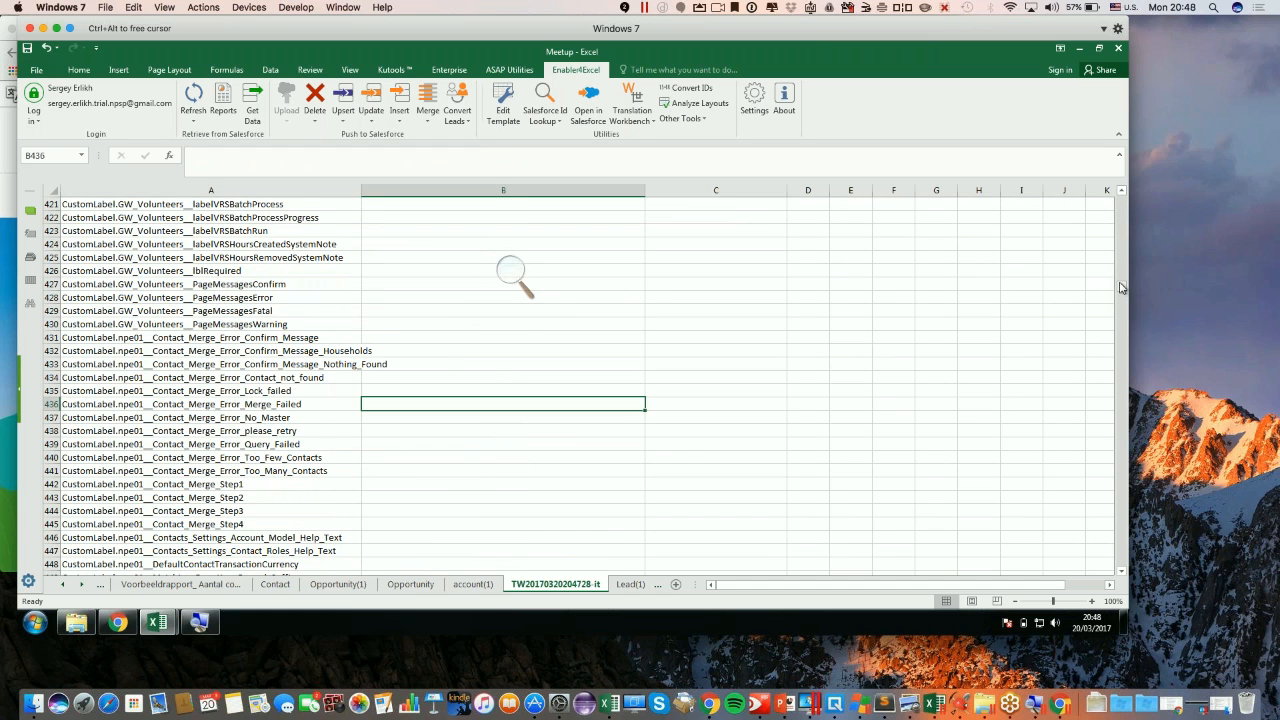
{"action": "left_click_drag", "start_coordinate": [1122, 287], "coordinate": [1062, 178]}
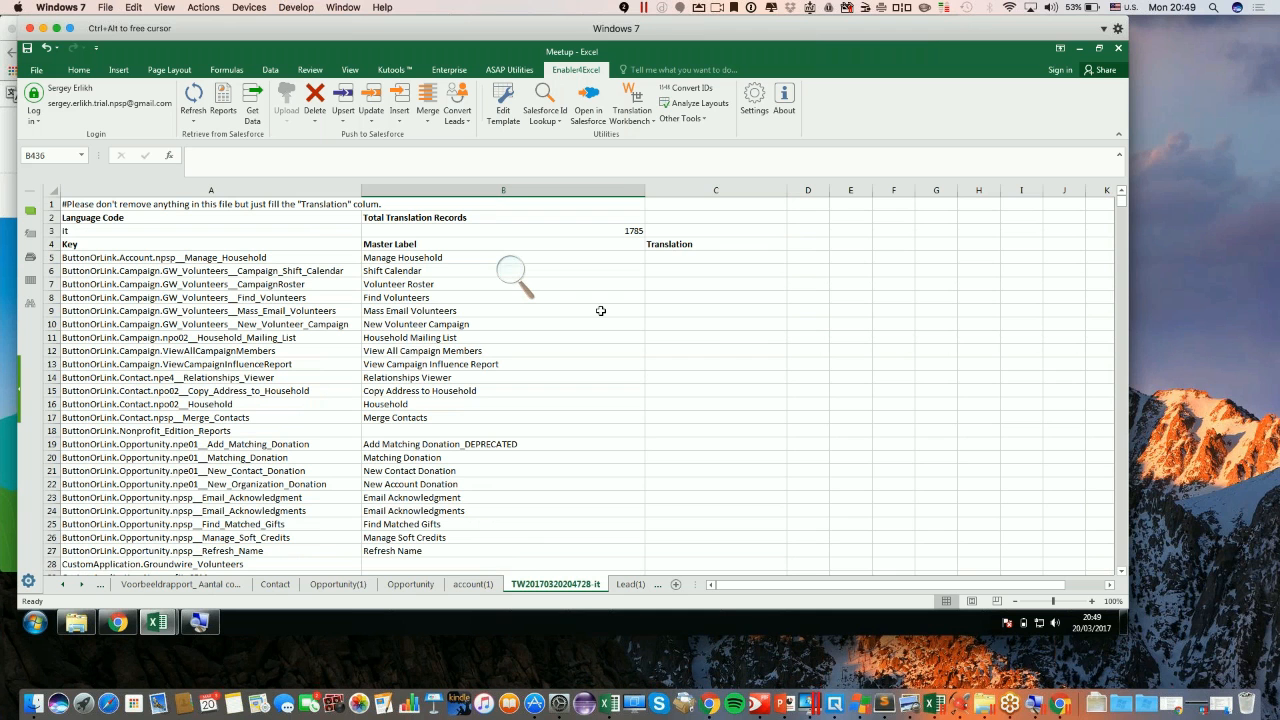
{"action": "left_click", "coordinate": [722, 350]}
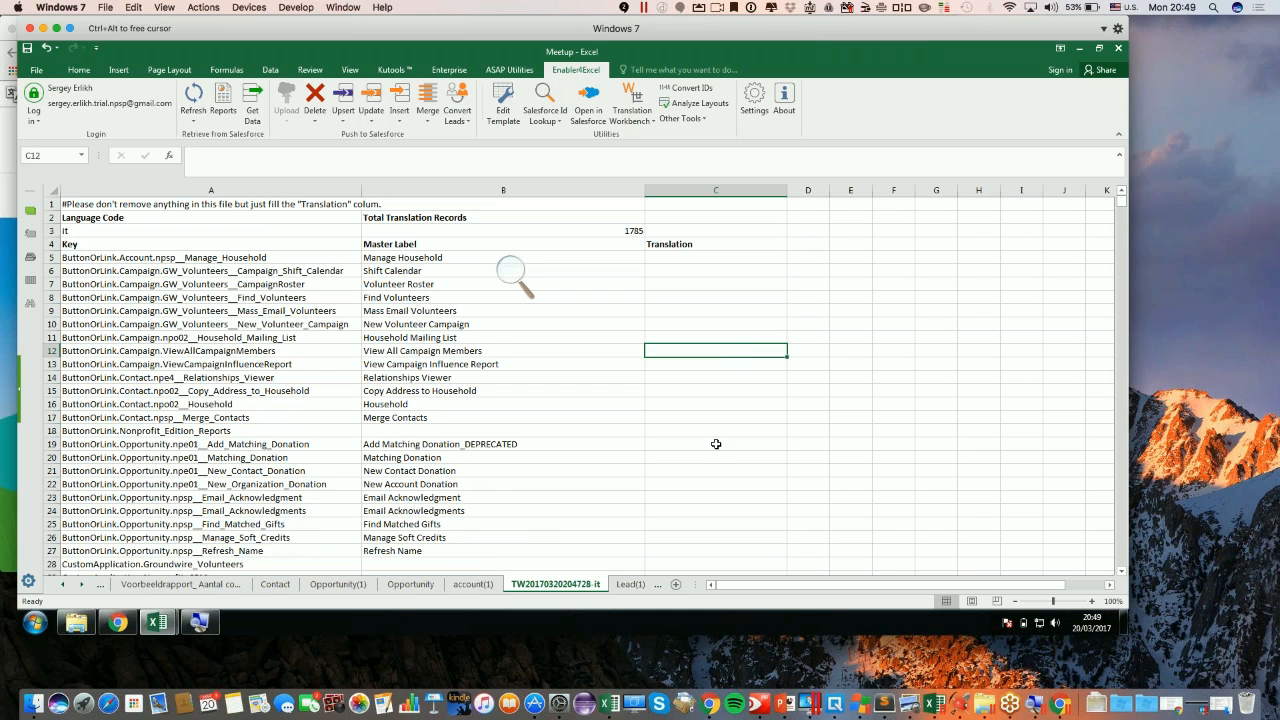
{"action": "left_click_drag", "start_coordinate": [1122, 205], "coordinate": [1110, 172]}
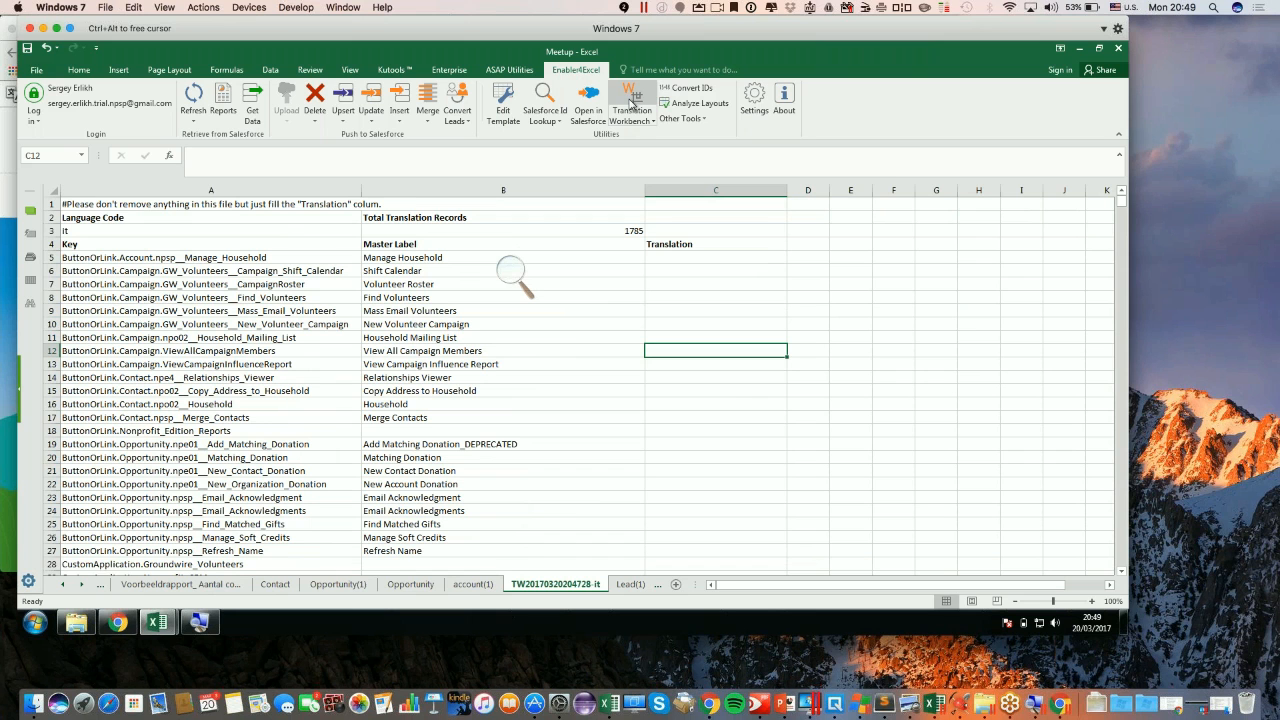
Try to export the German translations from Salesforce with the Translation Workbench
{"action": "left_click", "coordinate": [632, 105]}
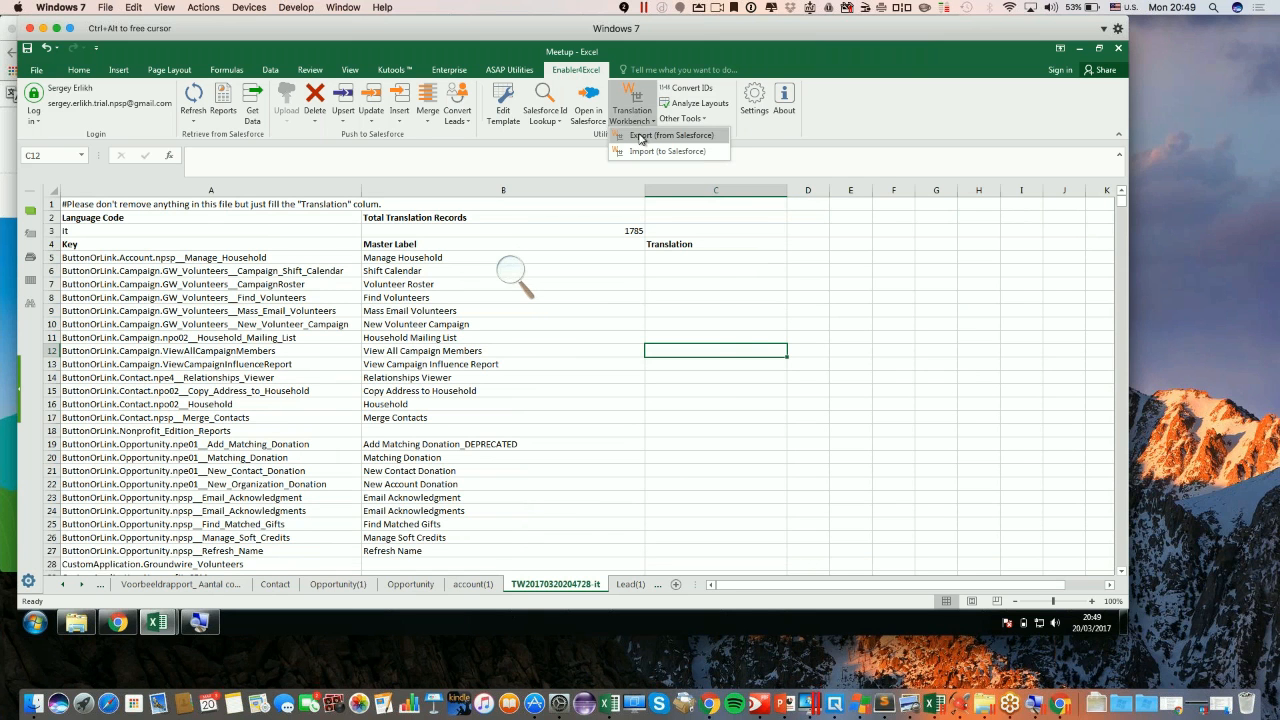
{"action": "left_click", "coordinate": [640, 141]}
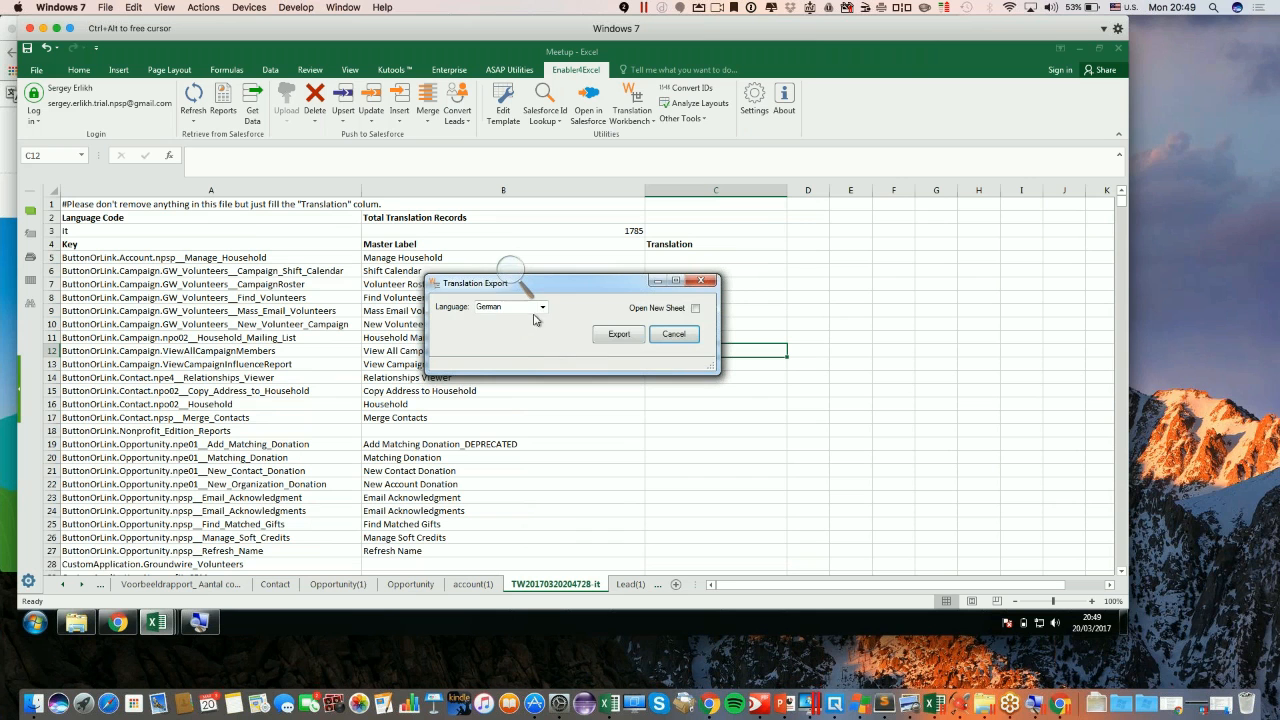
{"action": "left_click", "coordinate": [619, 336]}
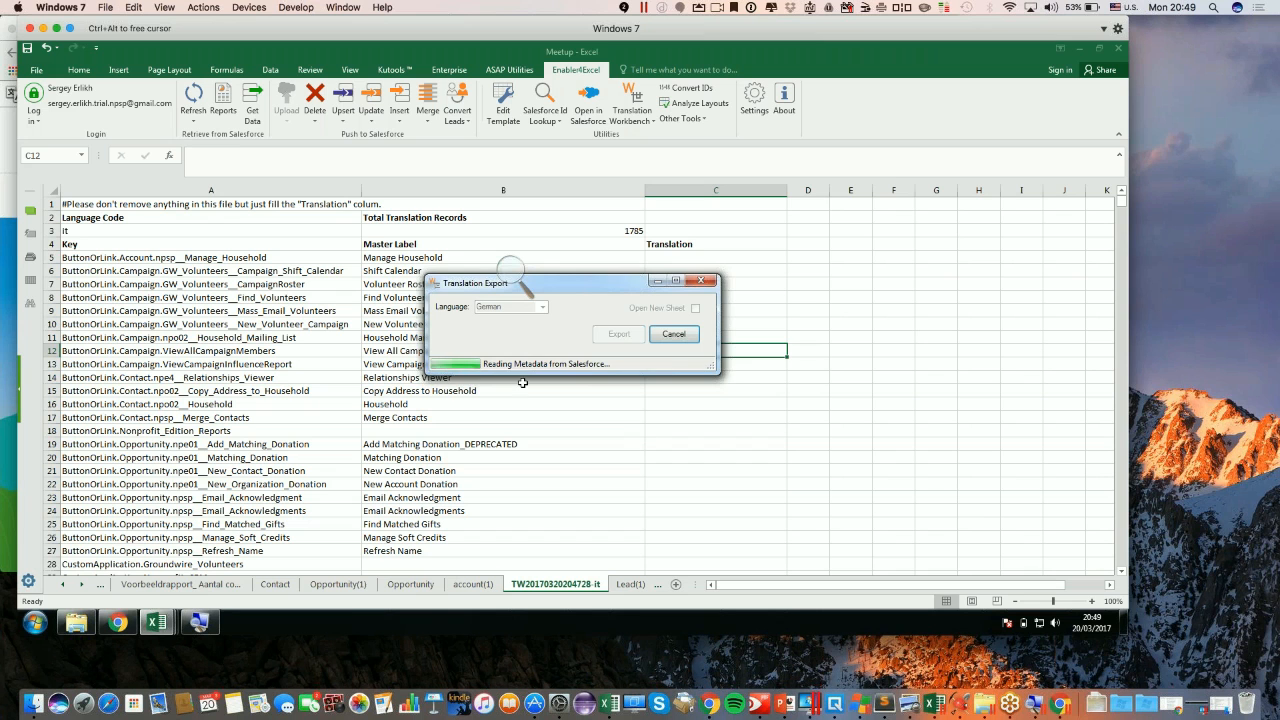
{"action": "left_click", "coordinate": [380, 245]}
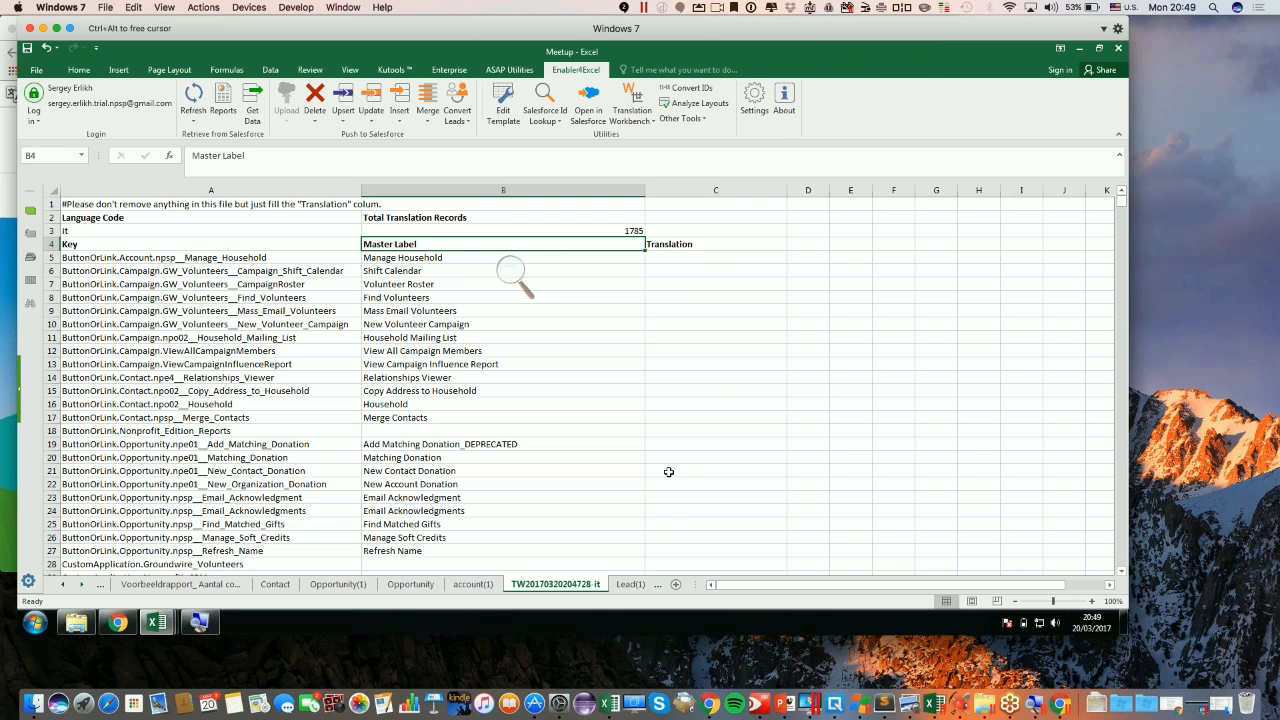
{"action": "left_click", "coordinate": [638, 115]}
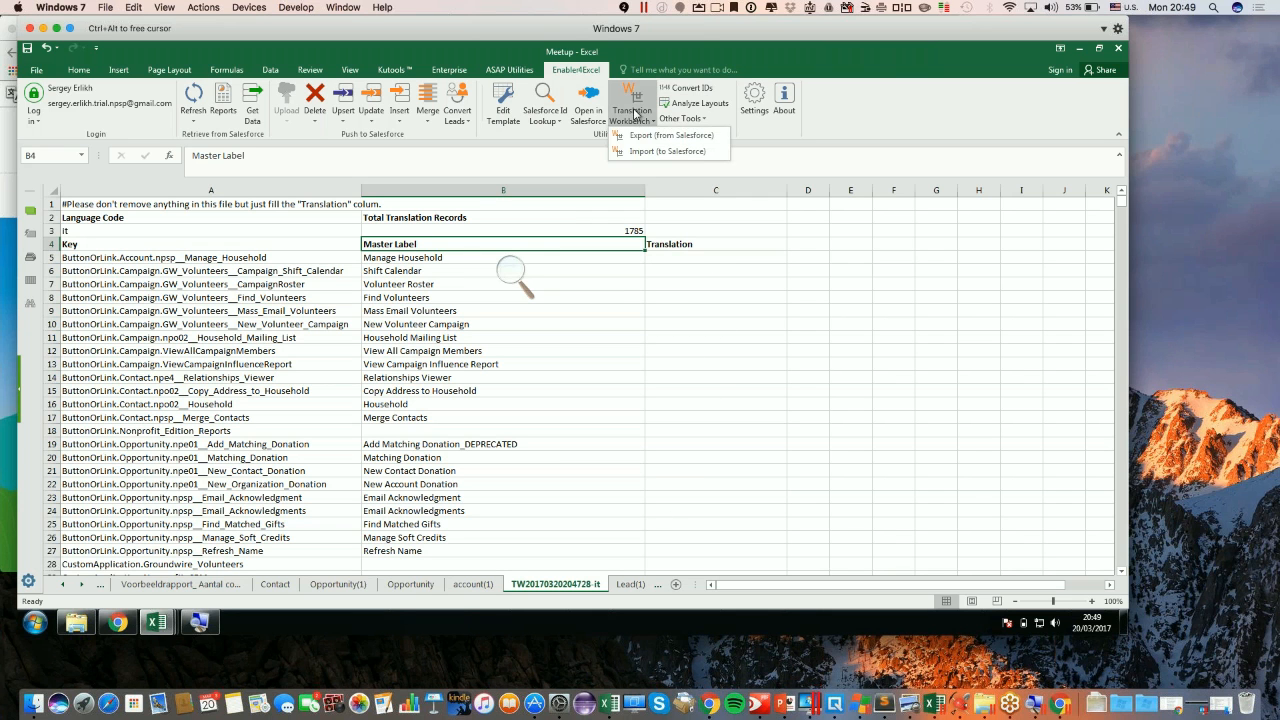
{"action": "left_click", "coordinate": [647, 136]}
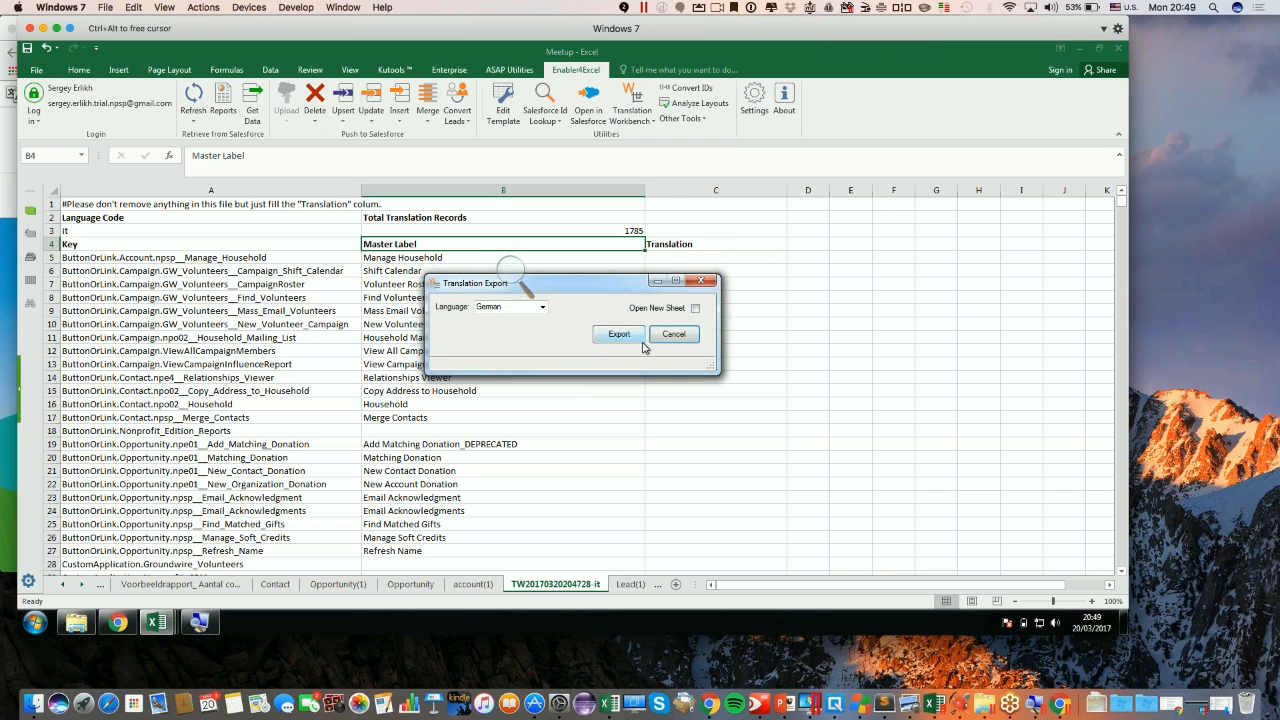
{"action": "left_click_drag", "start_coordinate": [605, 291], "coordinate": [704, 291]}
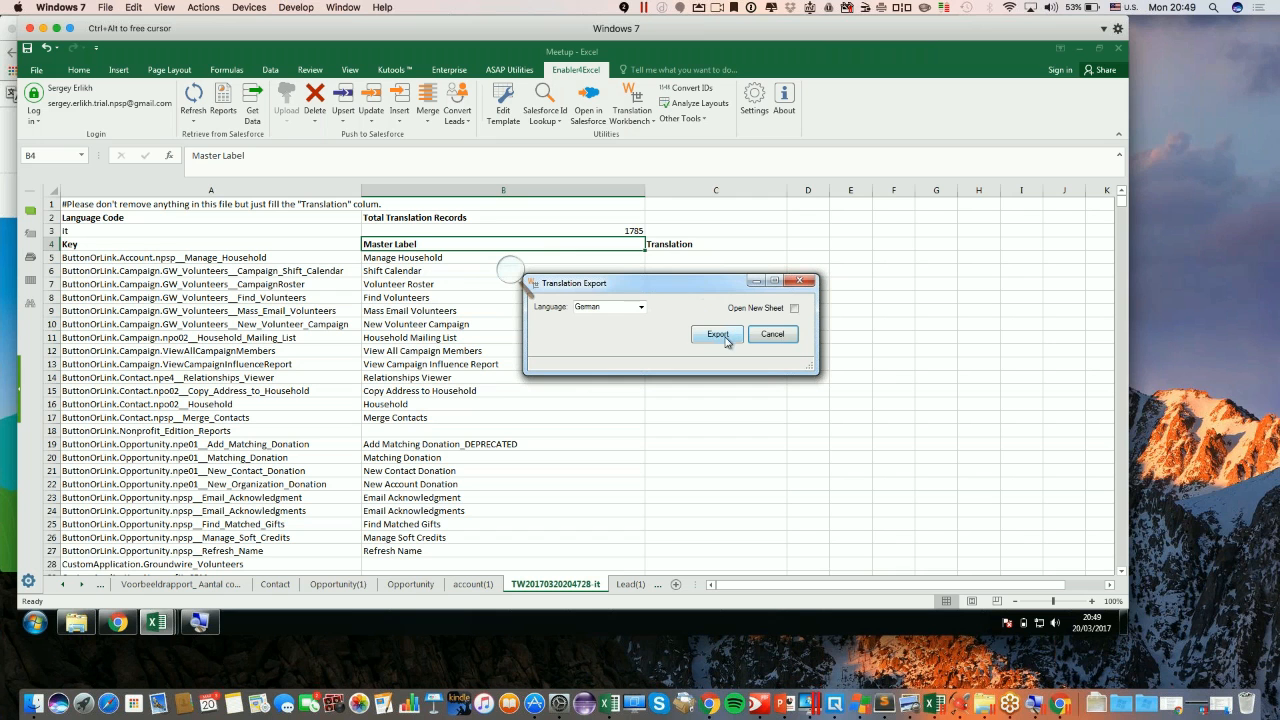
{"action": "left_click", "coordinate": [798, 282]}
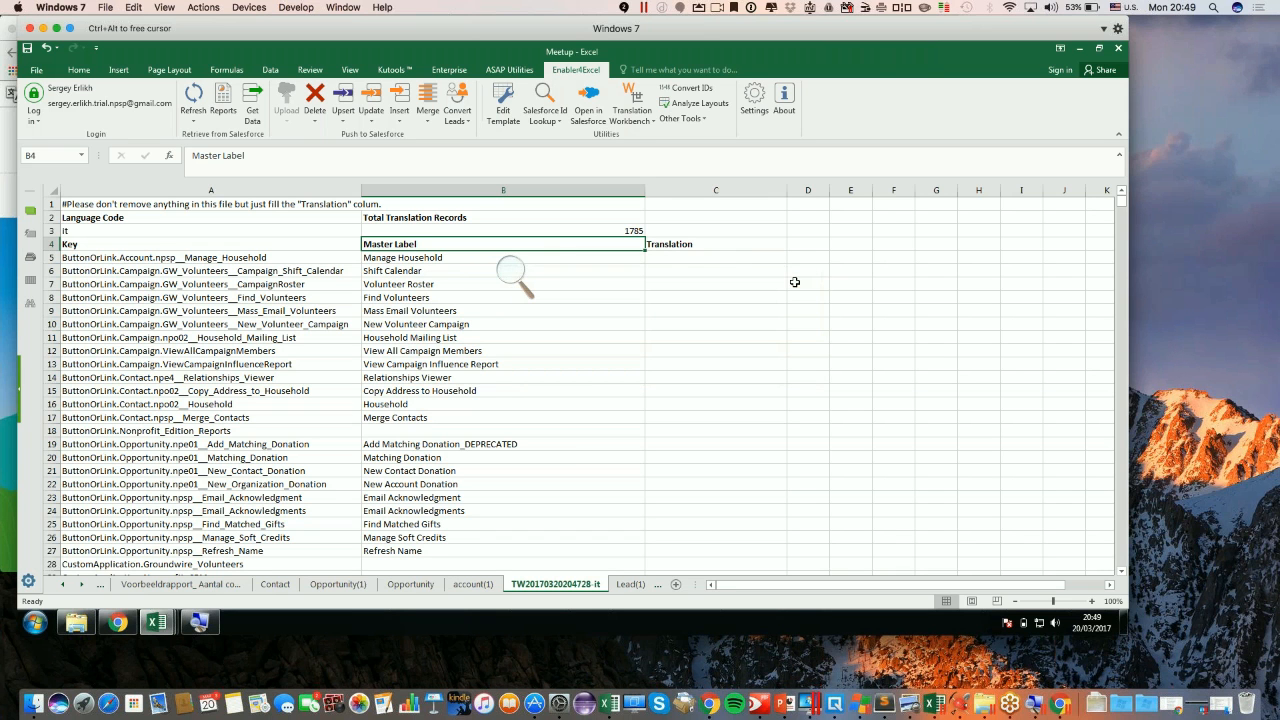
Try to import the translation sheet into Salesforce with the Translation Workbench and close the import dialog
{"action": "left_click", "coordinate": [639, 124]}
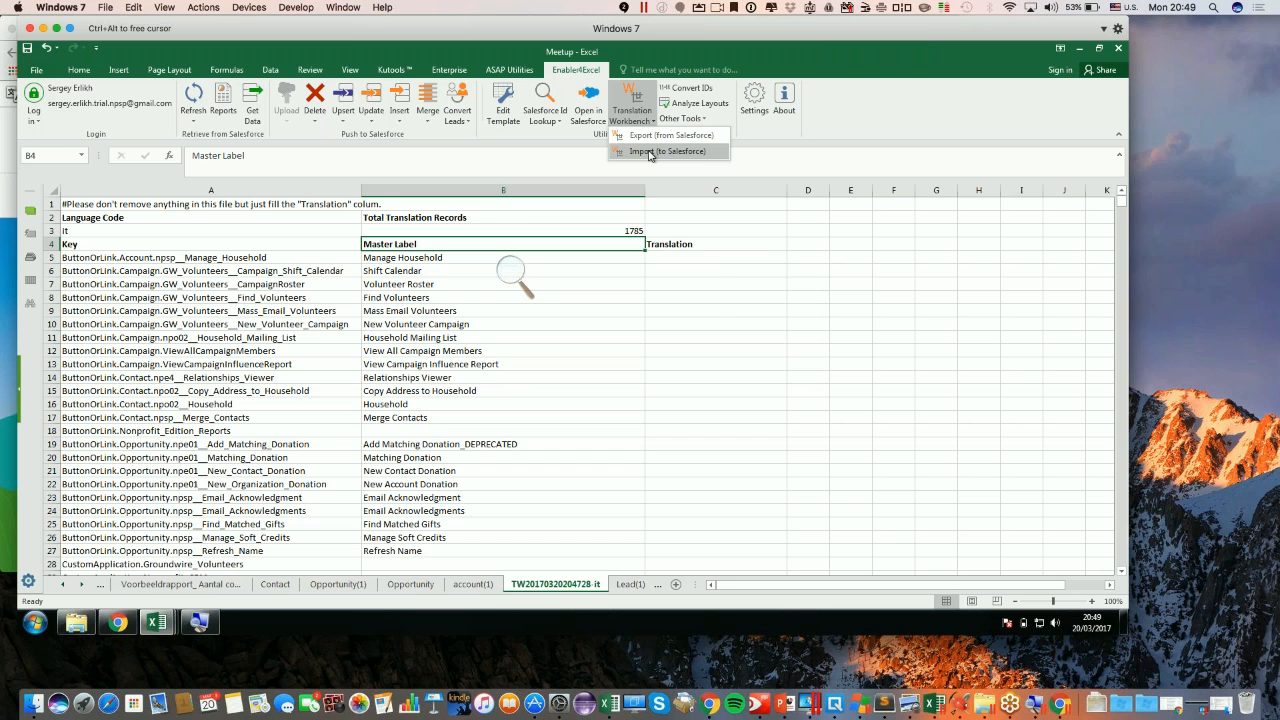
{"action": "left_click", "coordinate": [650, 155]}
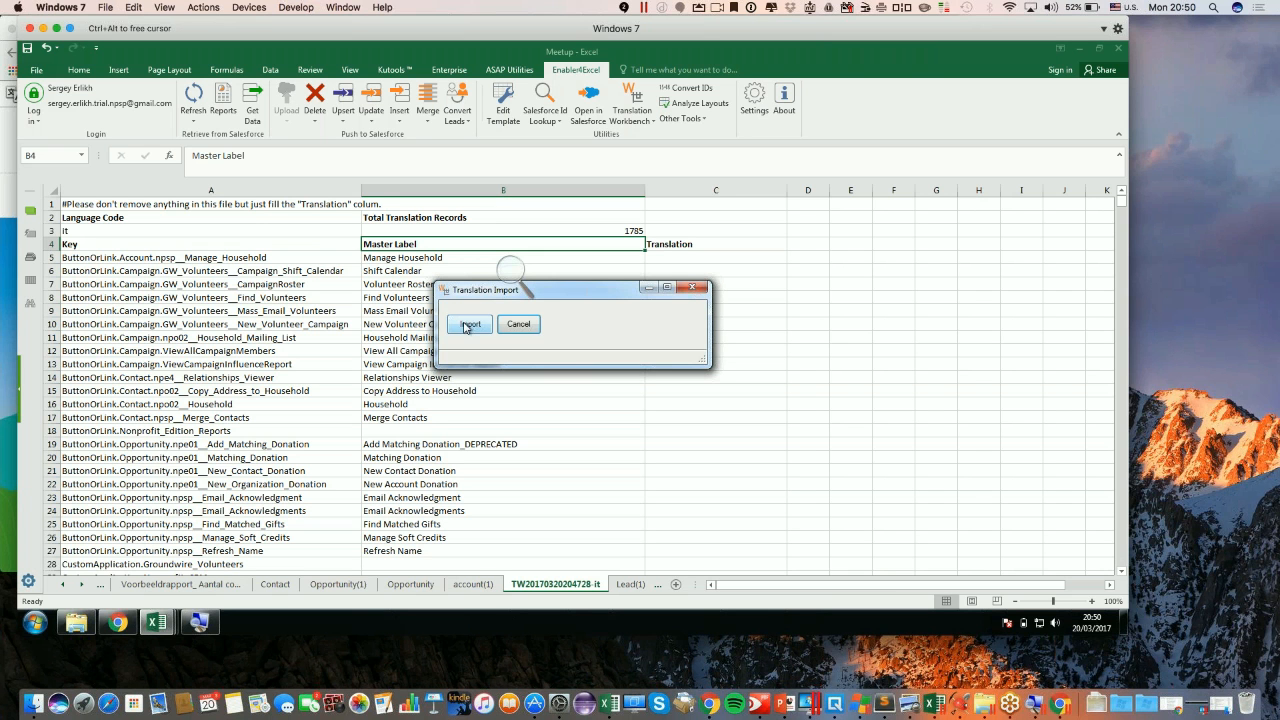
{"action": "left_click", "coordinate": [466, 326]}
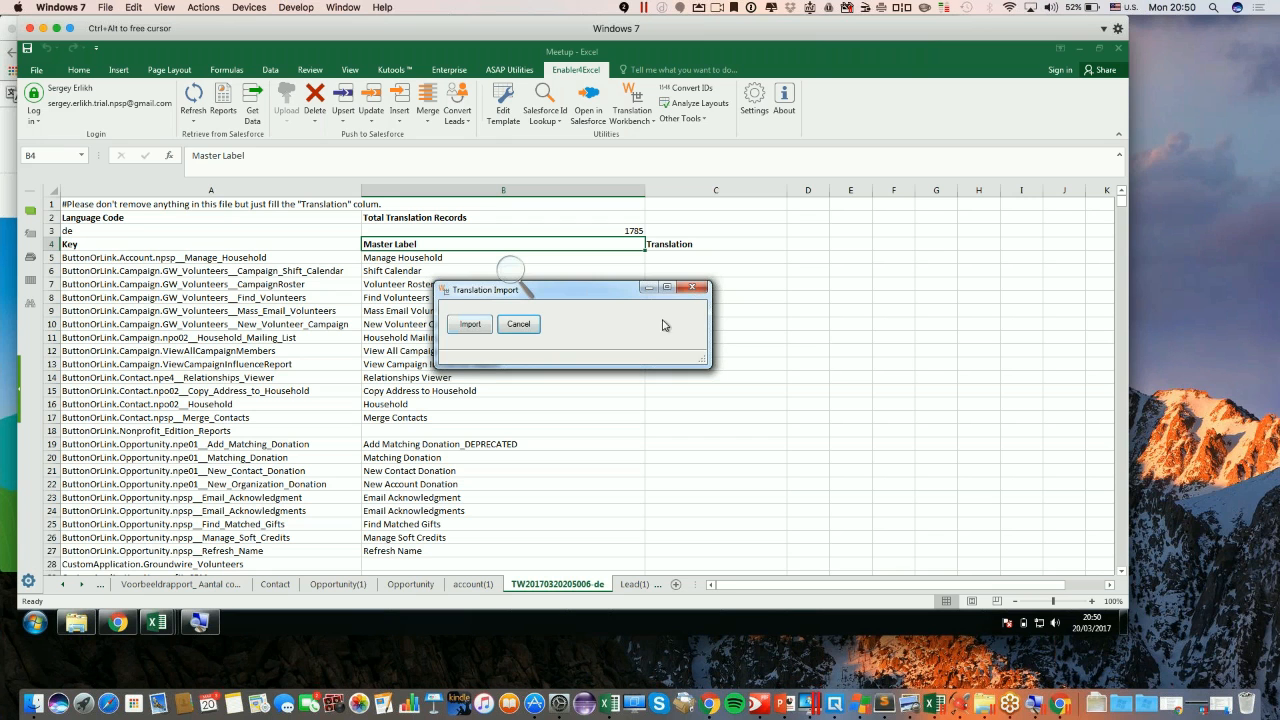
{"action": "left_click", "coordinate": [697, 288]}
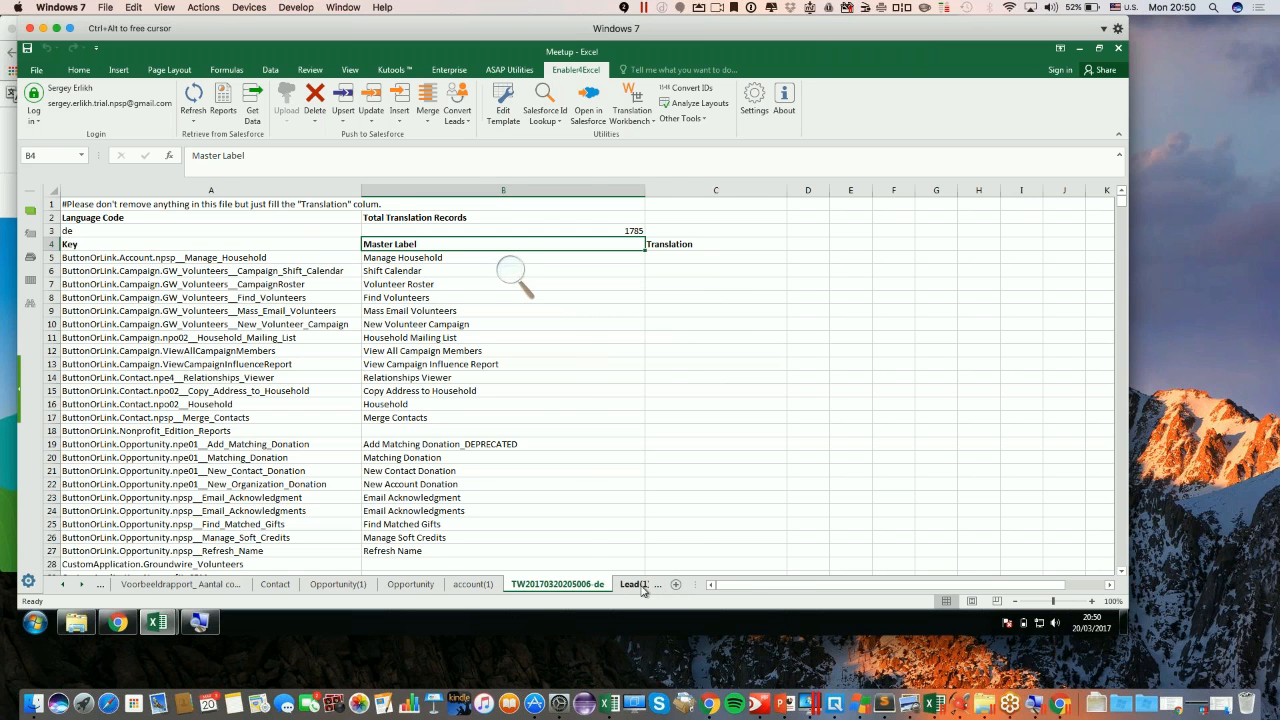
Switch the Windows 7 virtual machine to full screen and open Sheet1 with the attachment's Body, Name and ParentId columns
{"action": "scroll", "coordinate": [643, 590], "scroll_direction": "right", "scroll_amount": 5}
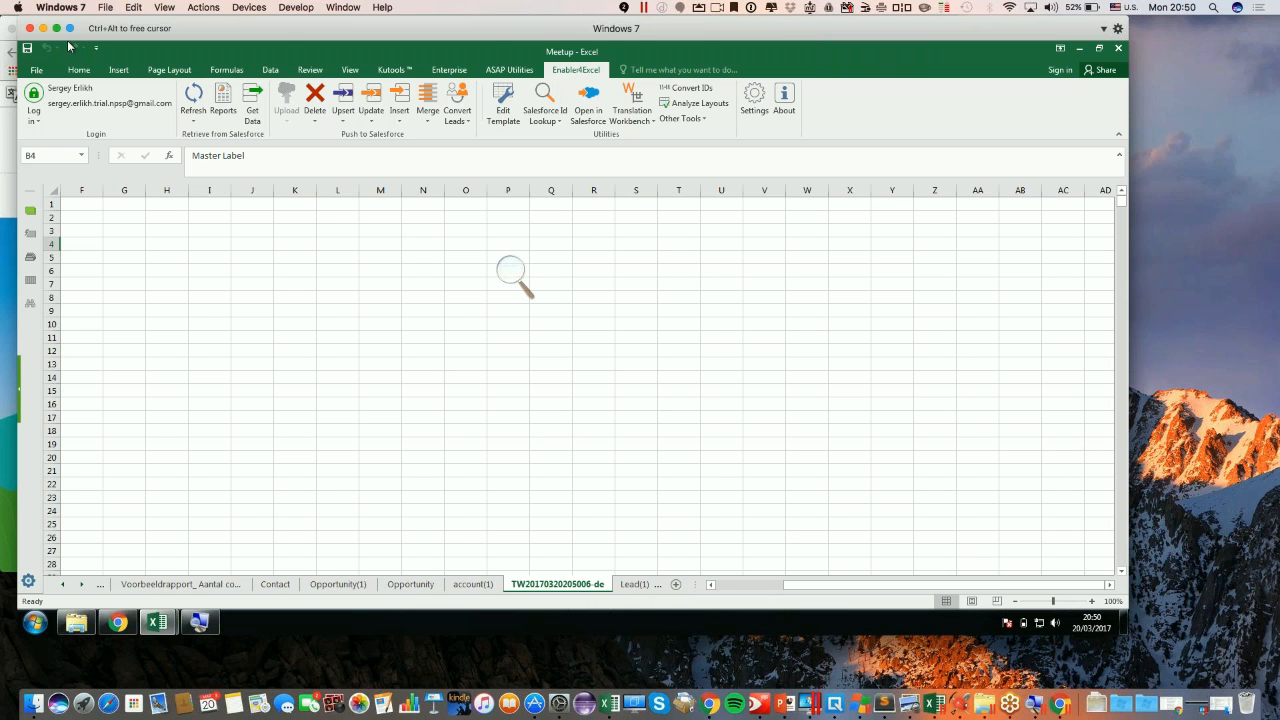
{"action": "key", "text": "super+Tab"}
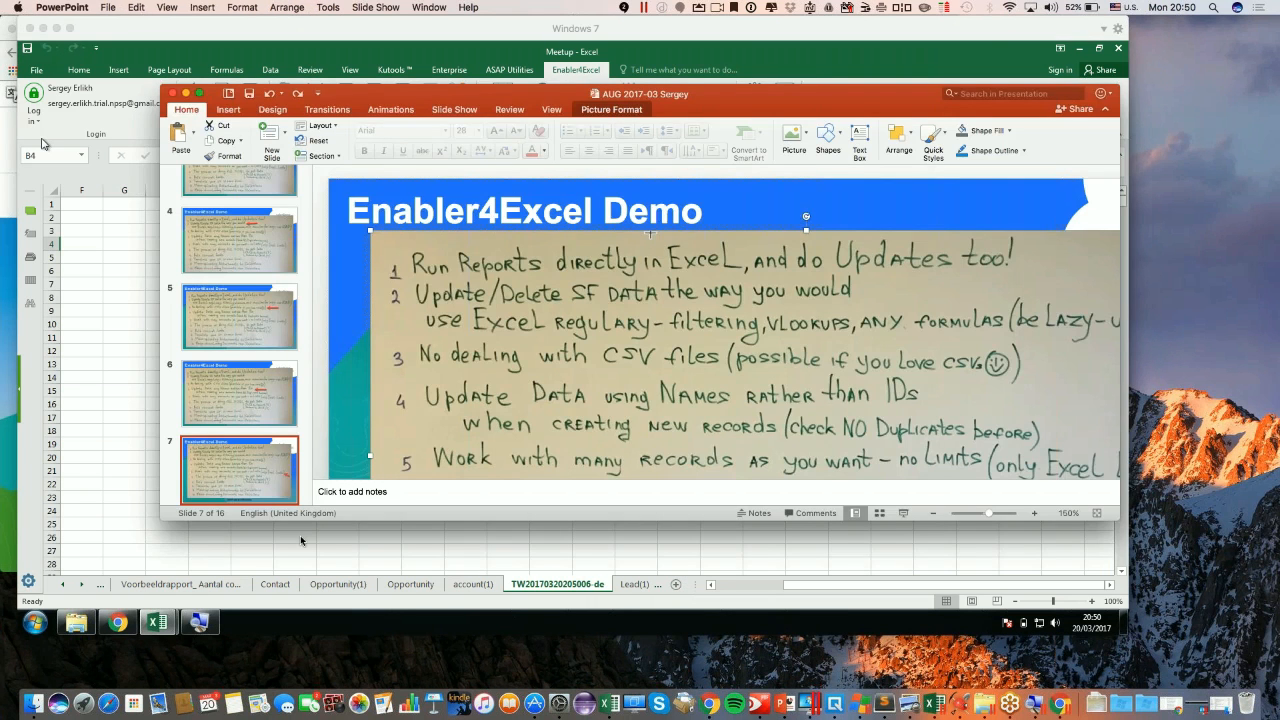
{"action": "left_click", "coordinate": [57, 31]}
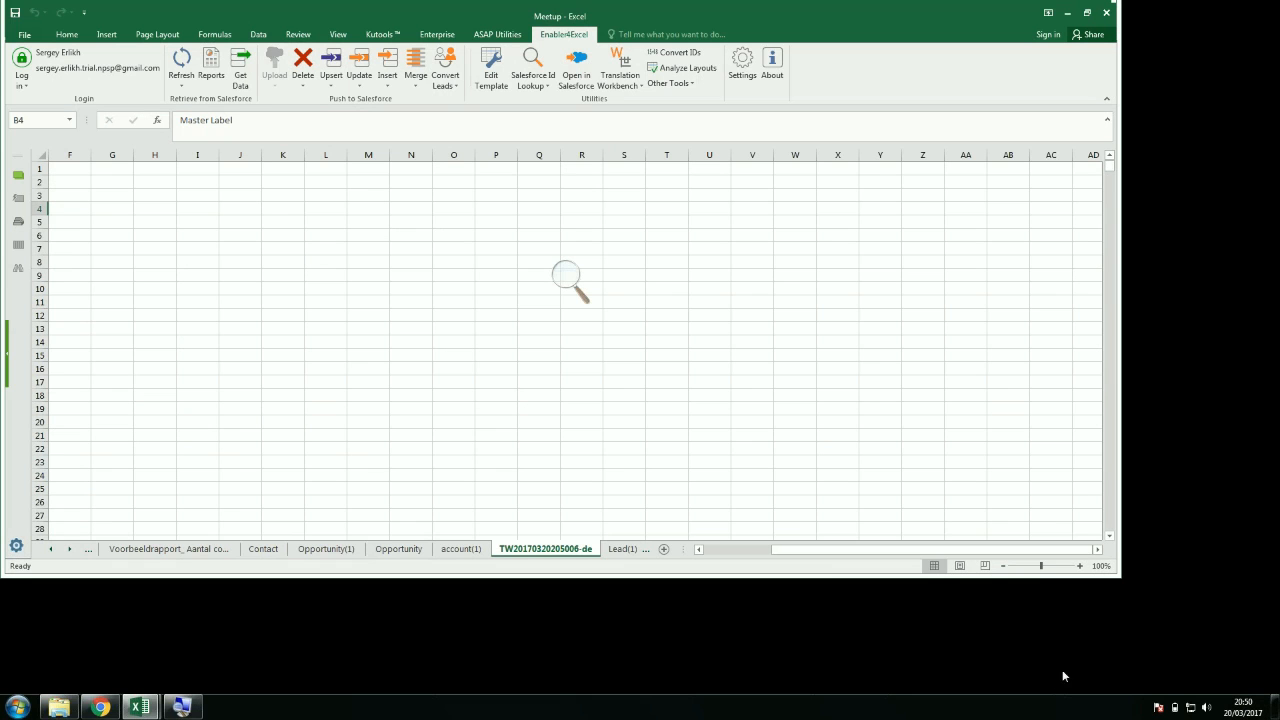
{"action": "left_click", "coordinate": [624, 551]}
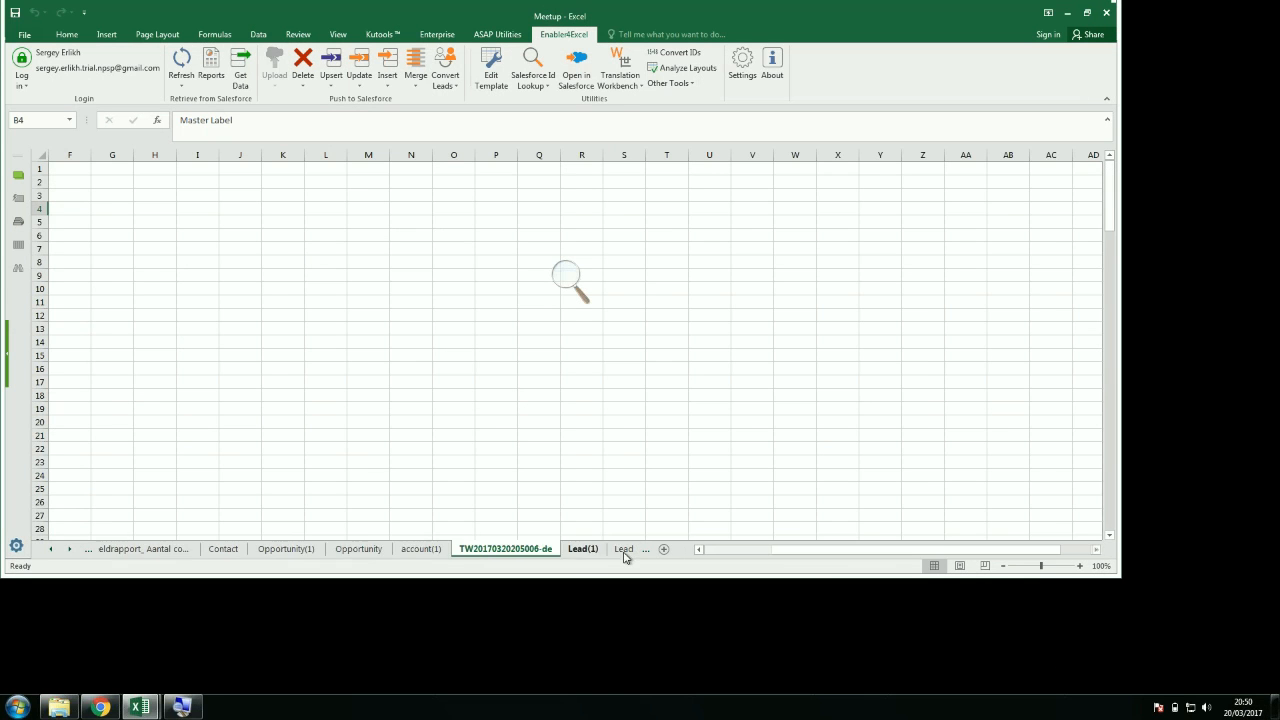
{"action": "left_click", "coordinate": [600, 552]}
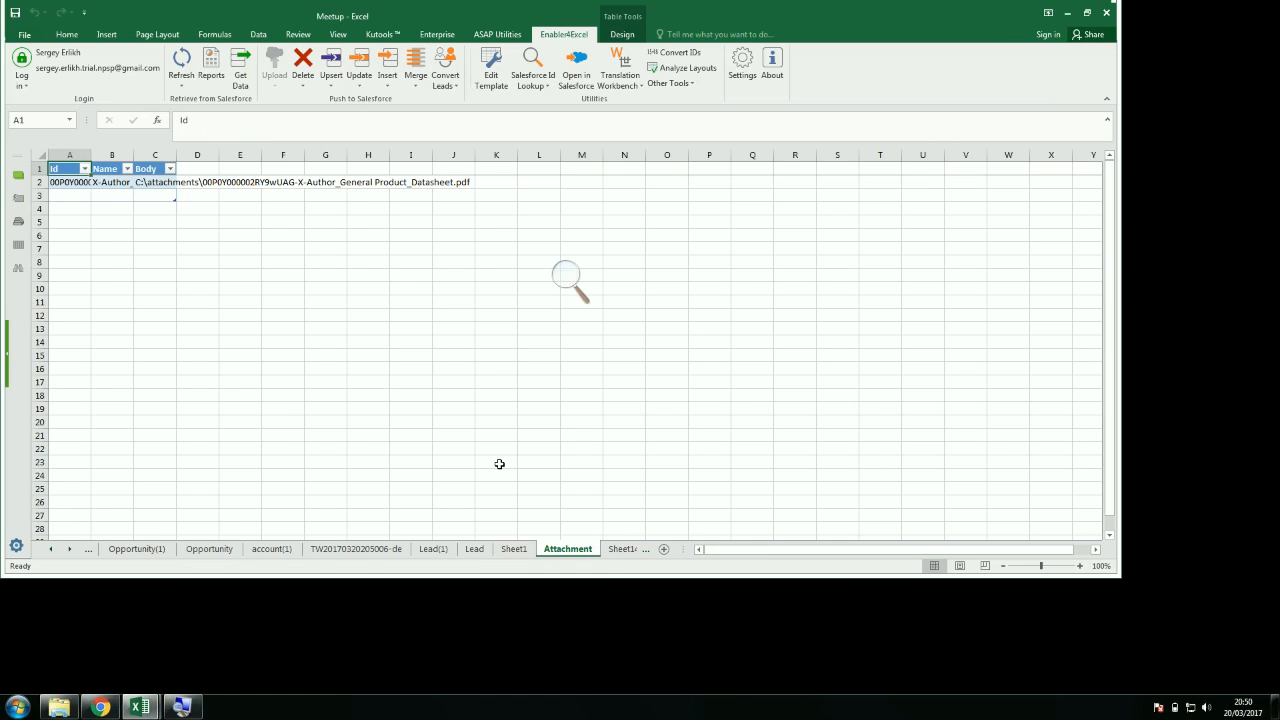
{"action": "left_click", "coordinate": [624, 552]}
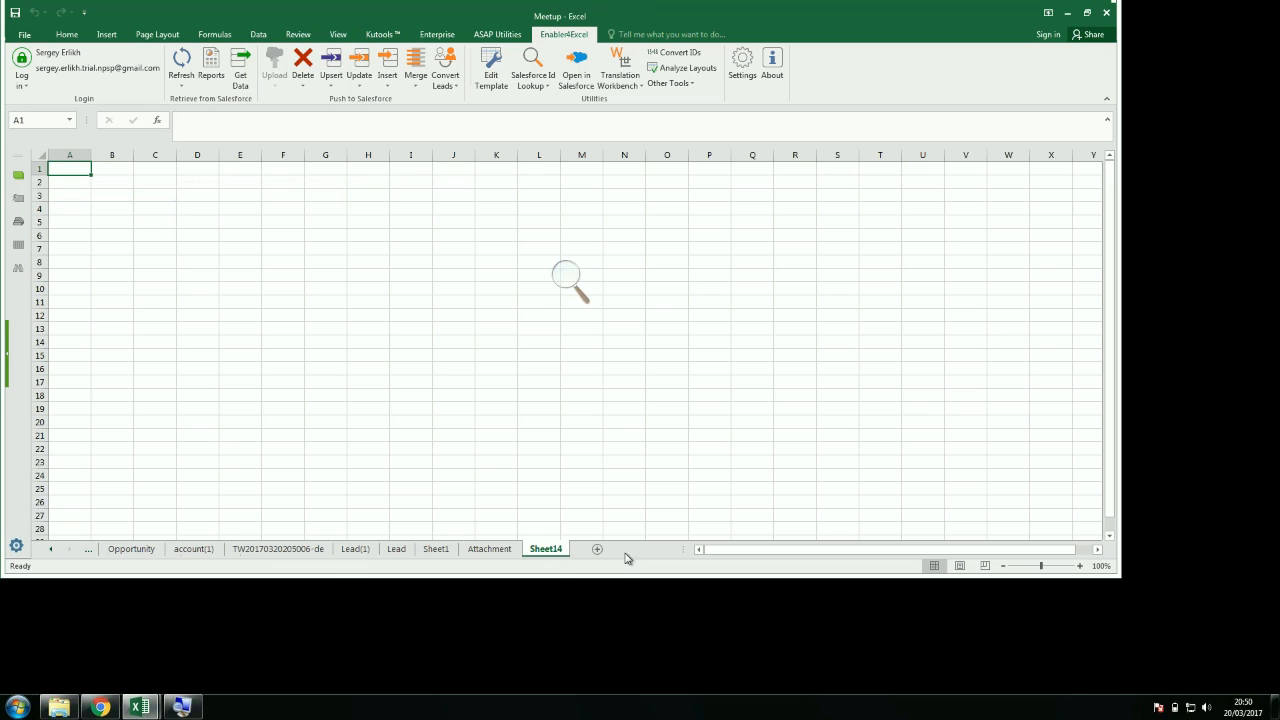
{"action": "left_click", "coordinate": [436, 551]}
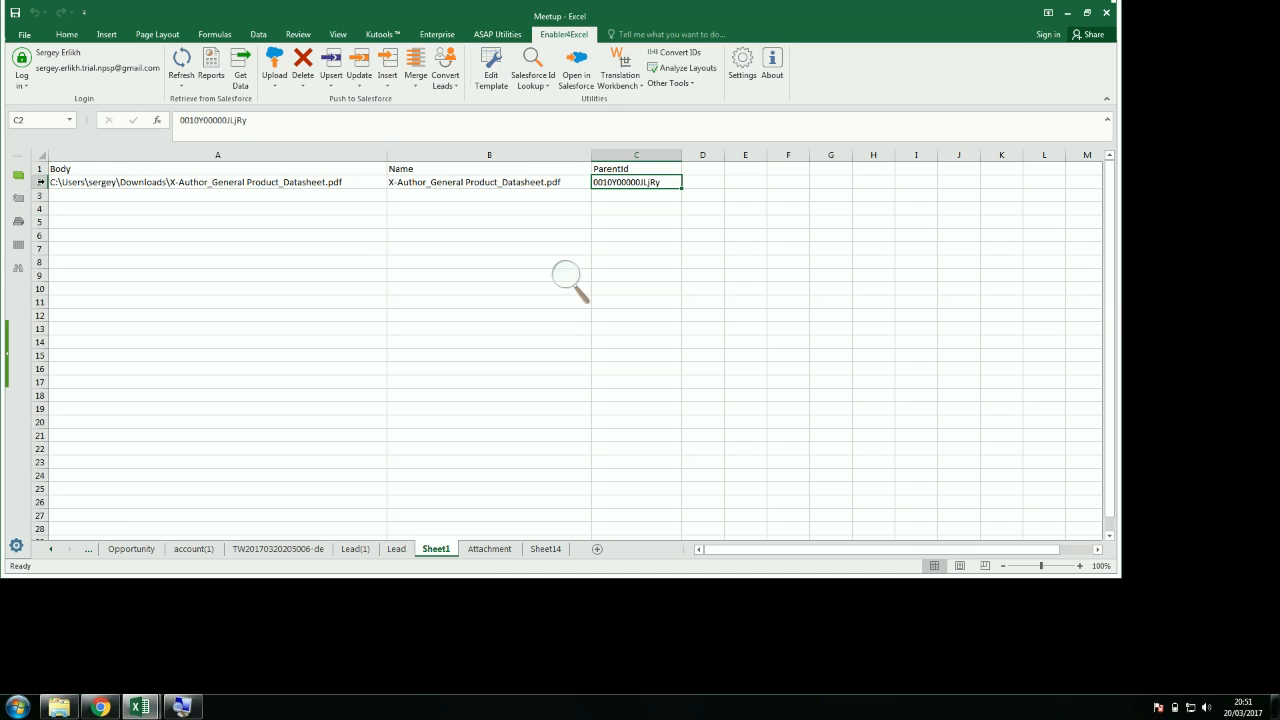
Try to insert row 2 of Sheet1 into Salesforce as an Attachment with the Body, Name and ParentId columns mapped
{"action": "left_click", "coordinate": [35, 182]}
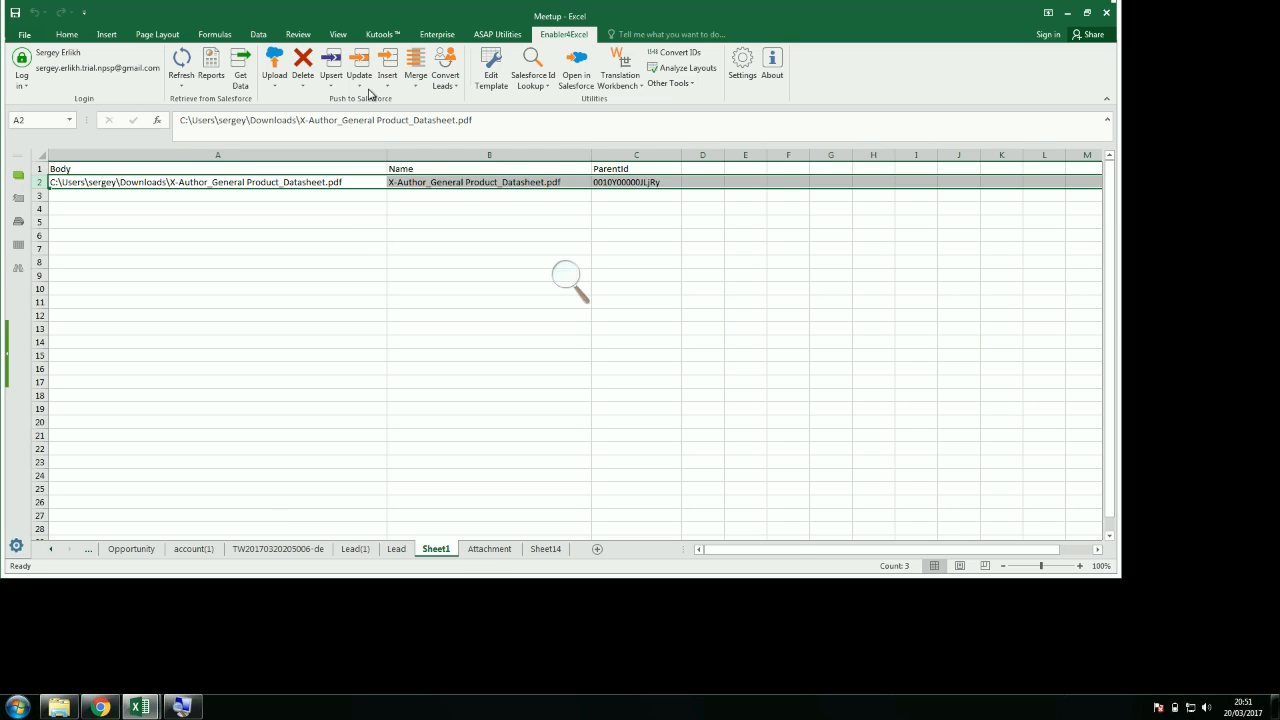
{"action": "left_click", "coordinate": [387, 90]}
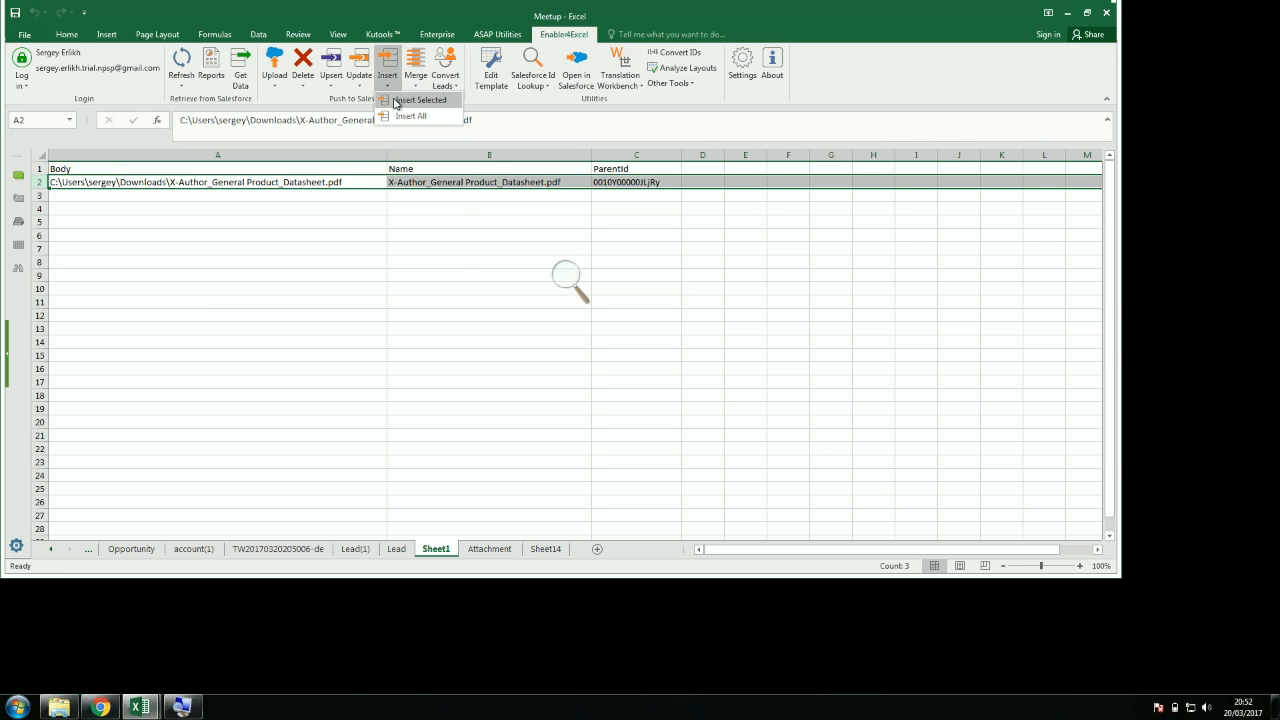
{"action": "left_click", "coordinate": [395, 101]}
{"action": "left_click", "coordinate": [401, 290]}
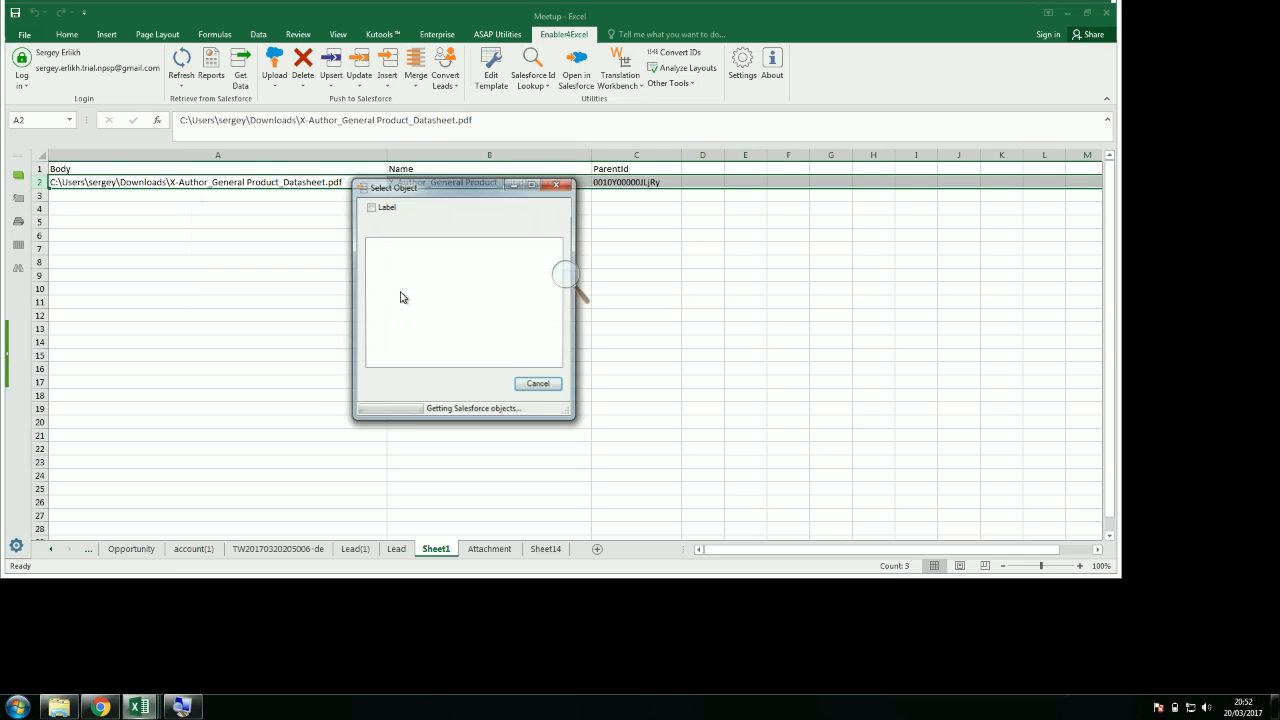
{"action": "left_click", "coordinate": [490, 385]}
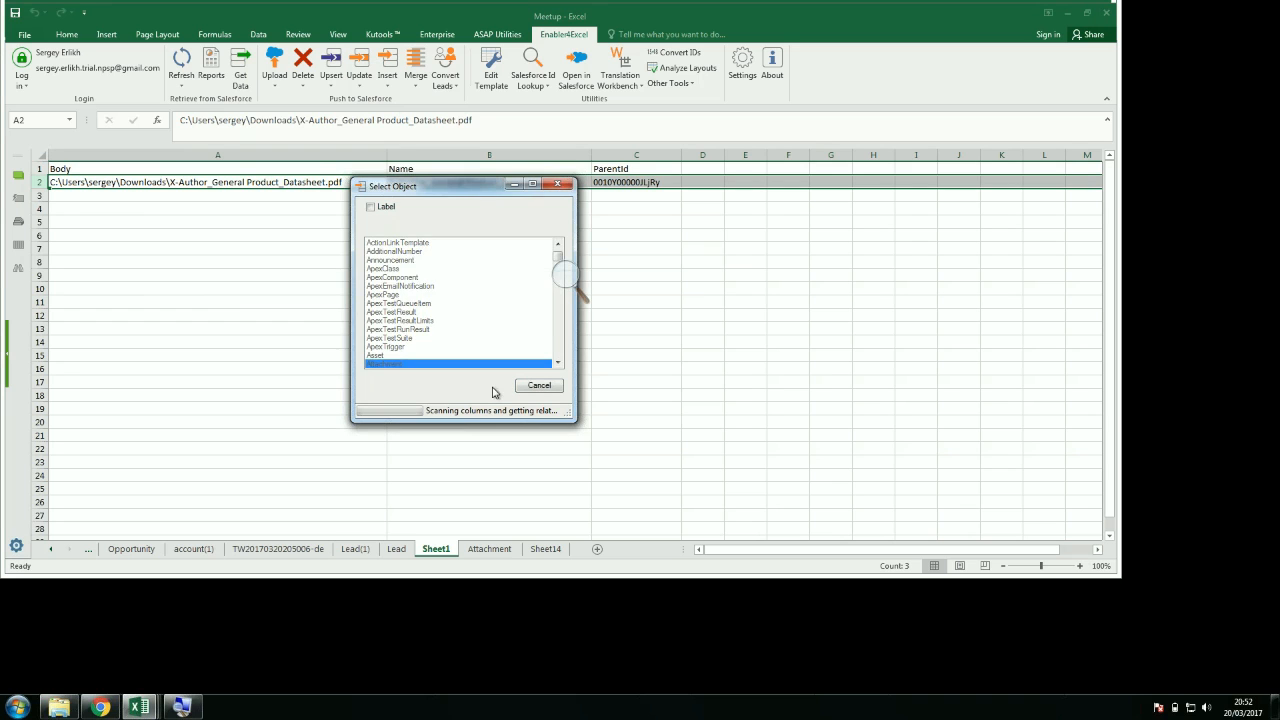
{"action": "left_click", "coordinate": [519, 310]}
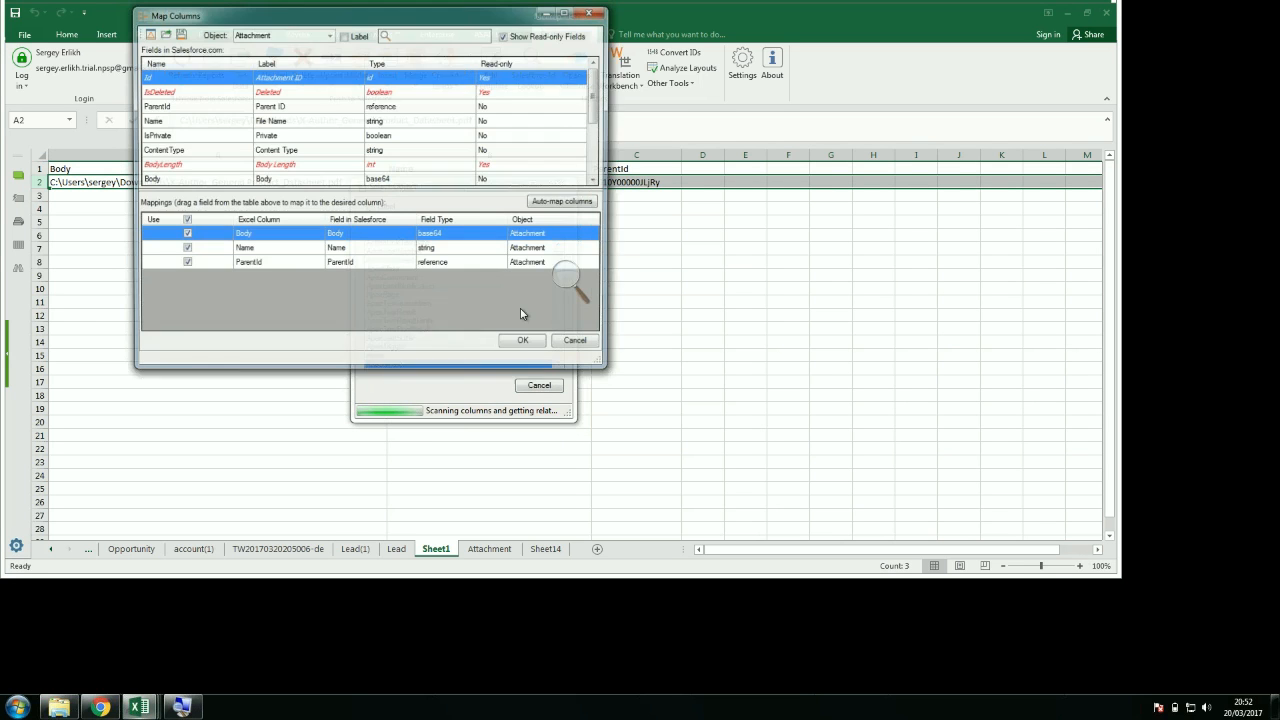
{"action": "left_click_drag", "start_coordinate": [606, 369], "coordinate": [745, 487]}
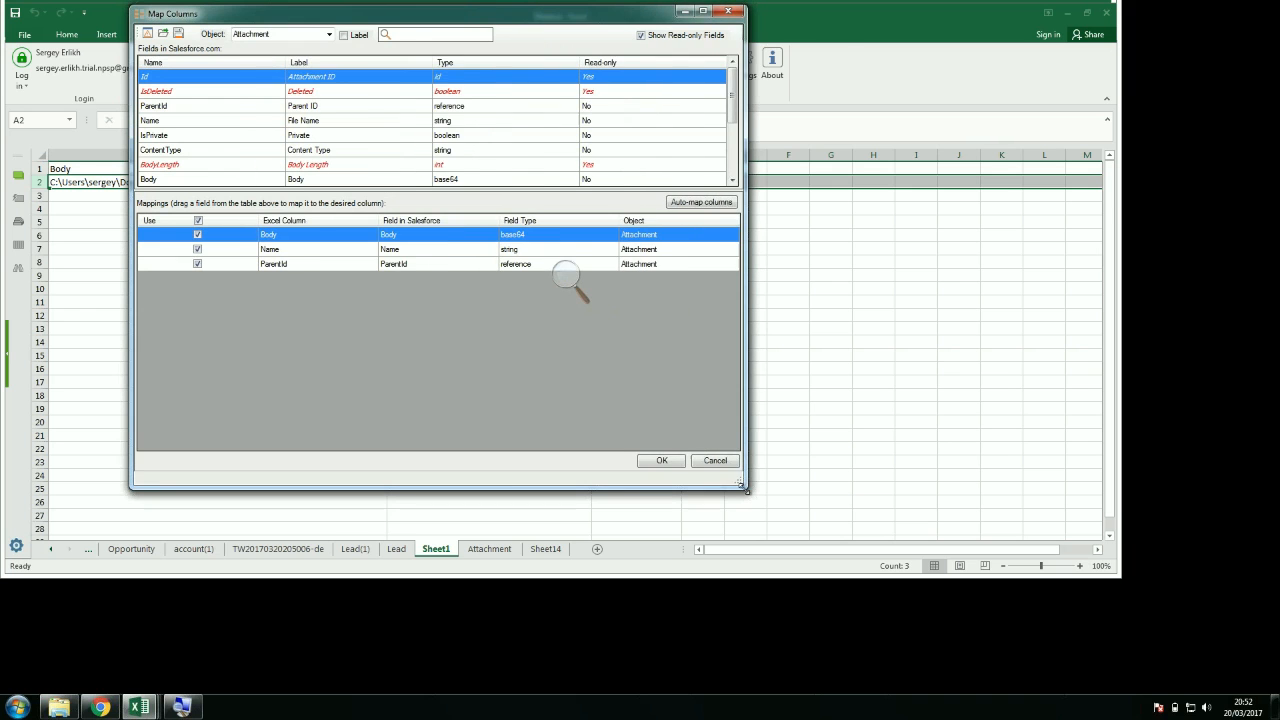
{"action": "left_click", "coordinate": [662, 460]}
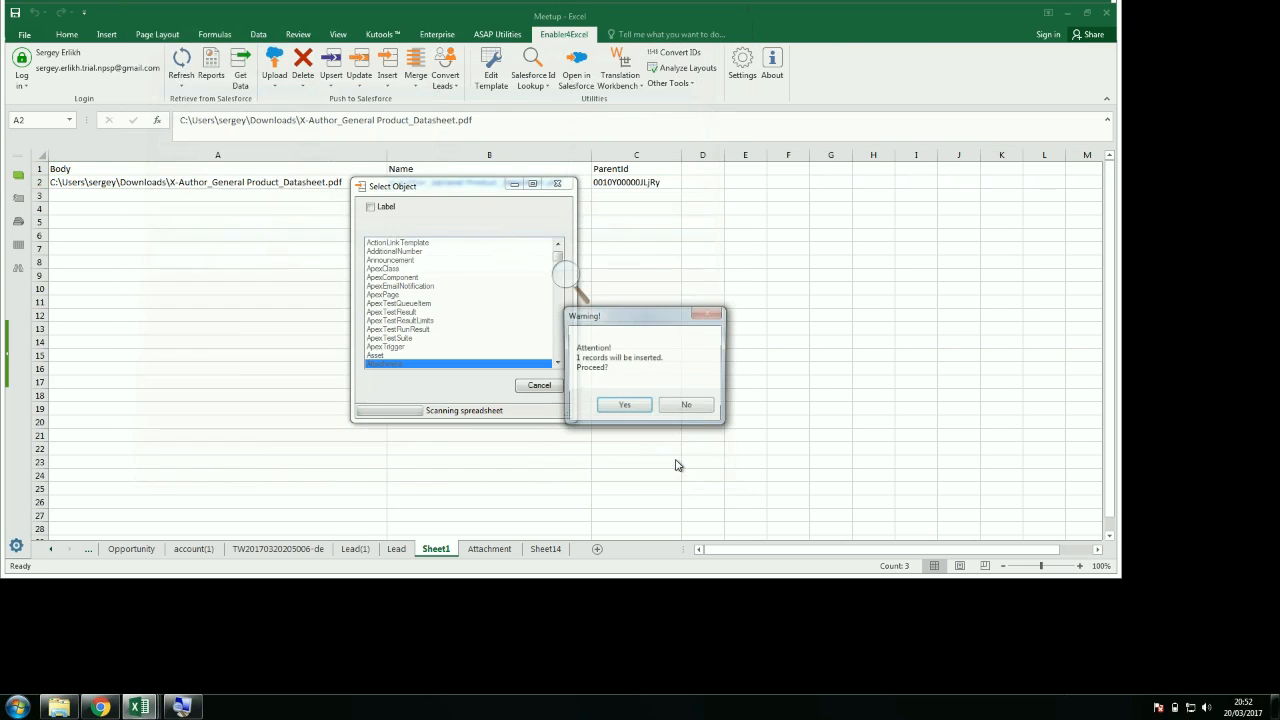
{"action": "left_click", "coordinate": [623, 406]}
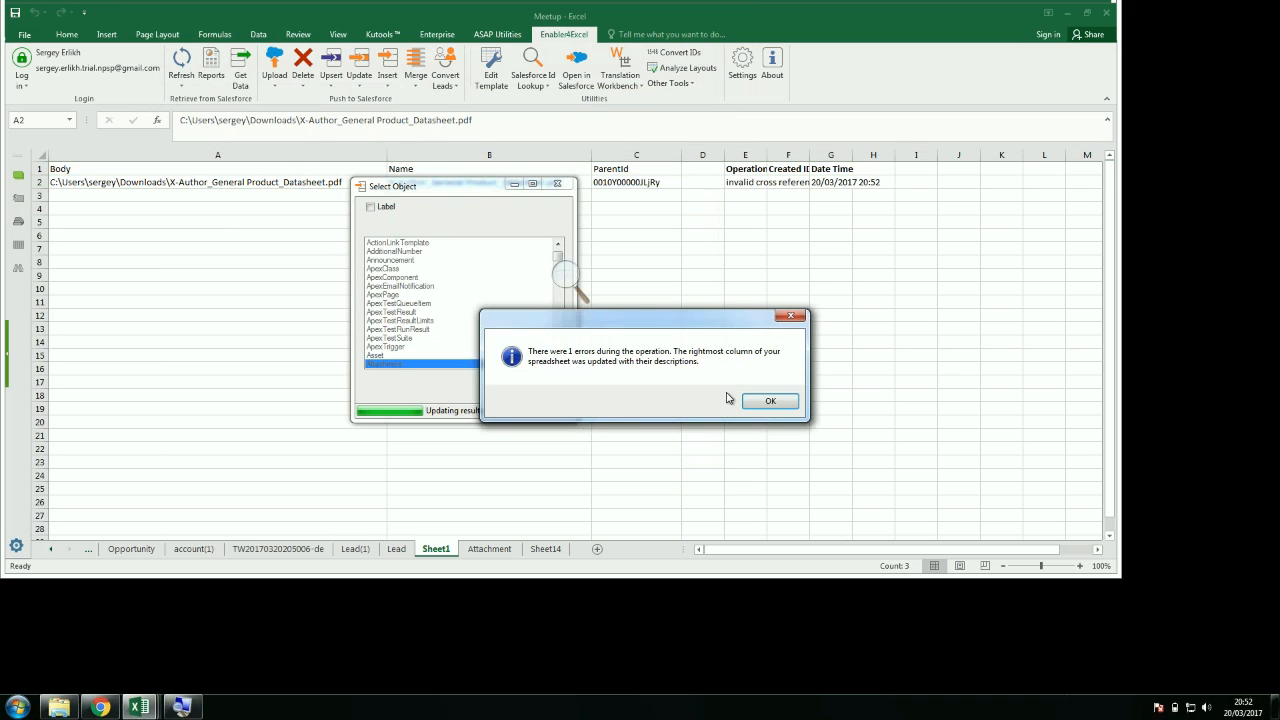
{"action": "left_click", "coordinate": [771, 401]}
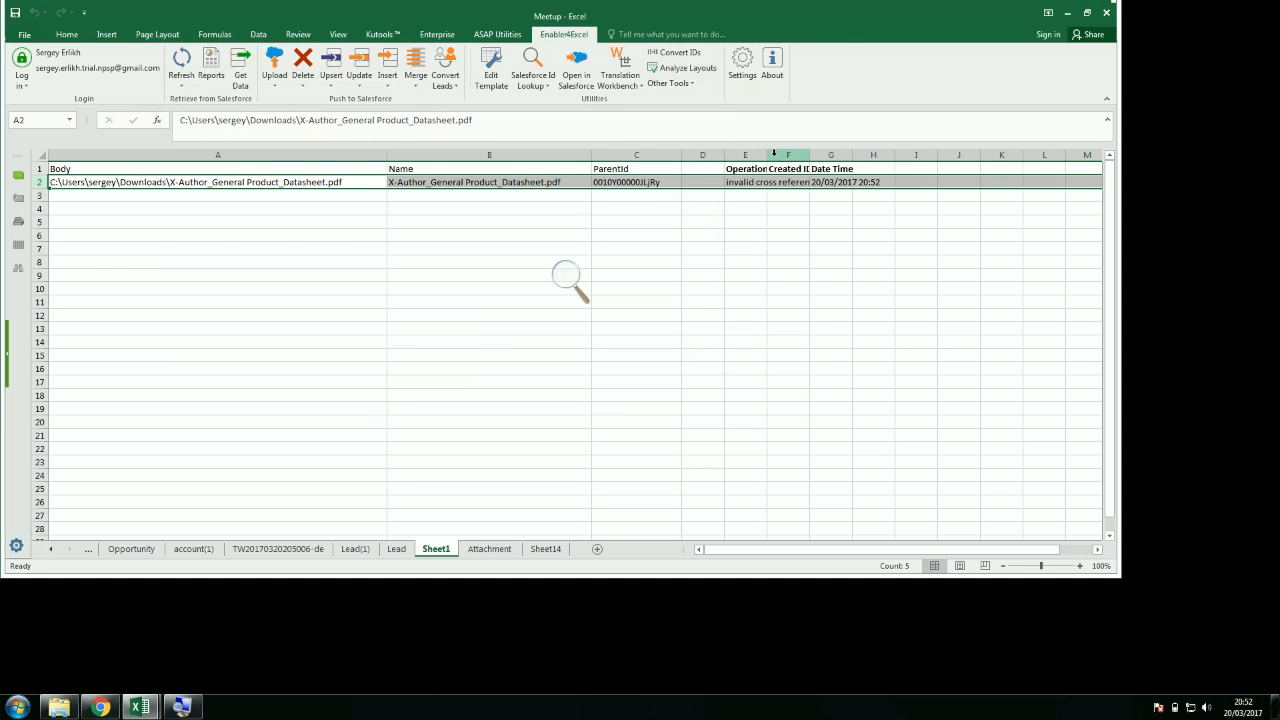
Widen the Operation result column, open row 2's ParentId record in Salesforce and check the Accounts home page
{"action": "left_click_drag", "start_coordinate": [767, 155], "coordinate": [863, 155]}
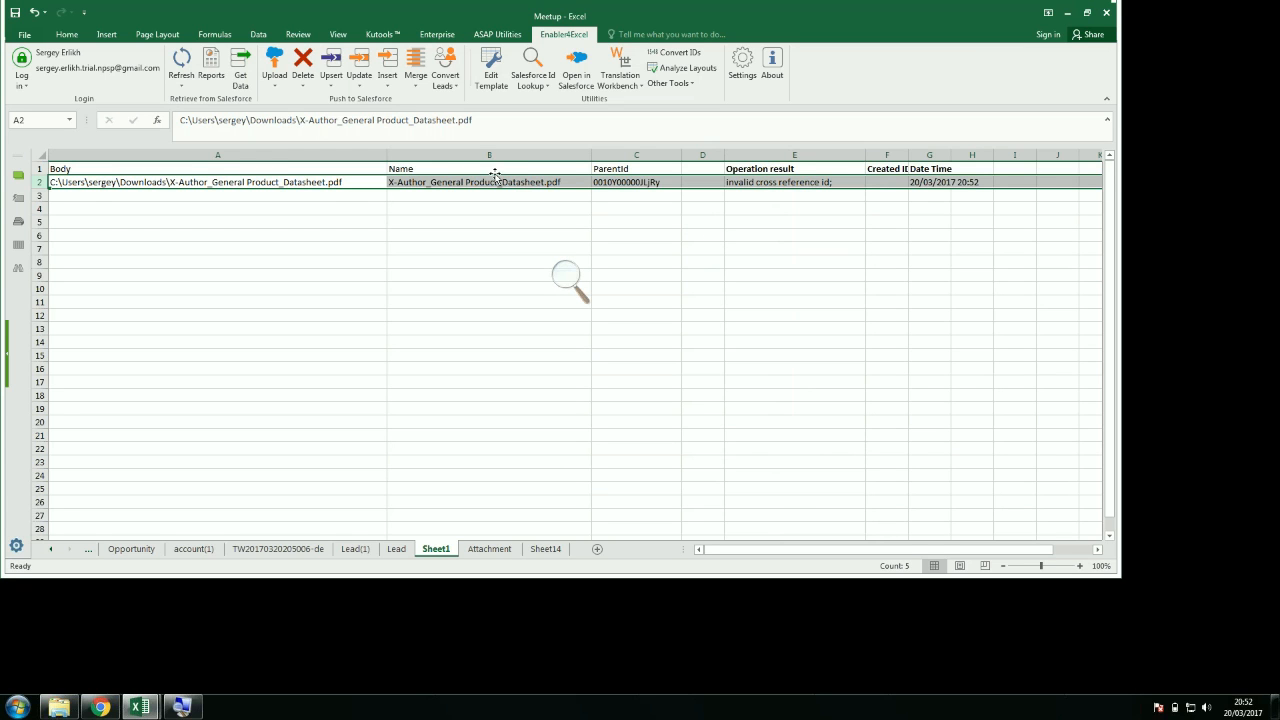
{"action": "left_click", "coordinate": [631, 182]}
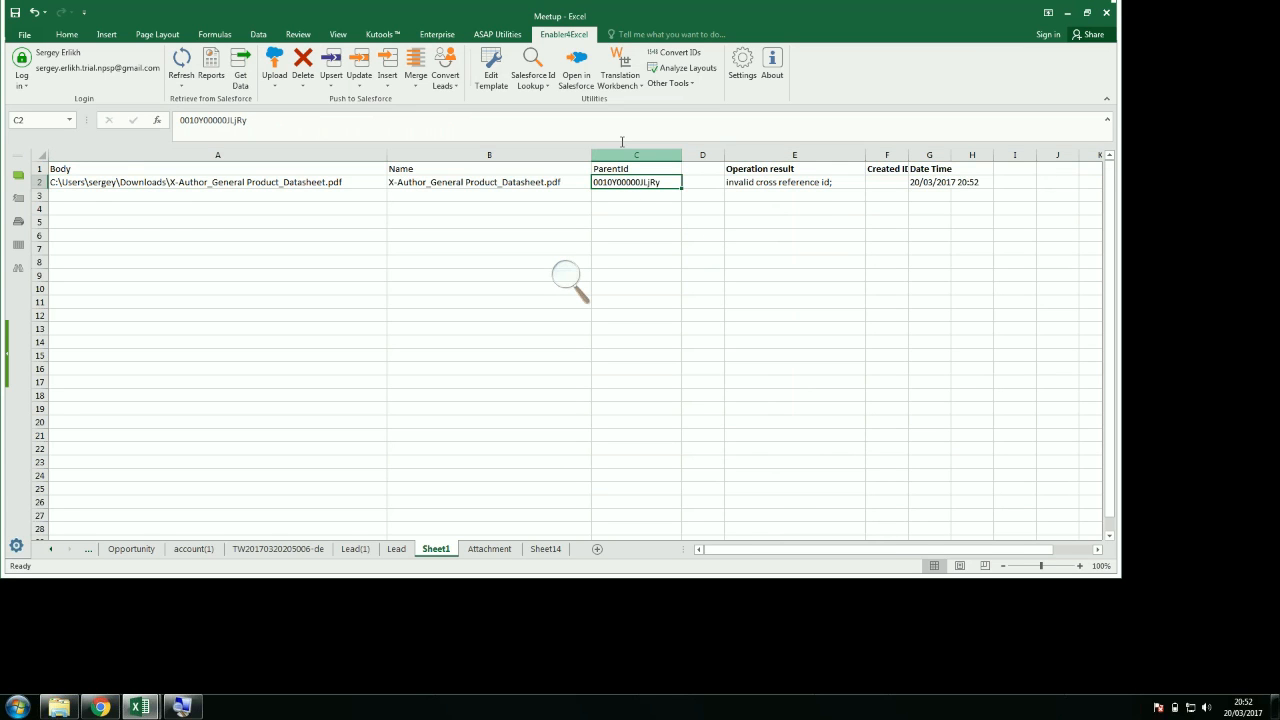
{"action": "left_click", "coordinate": [575, 68]}
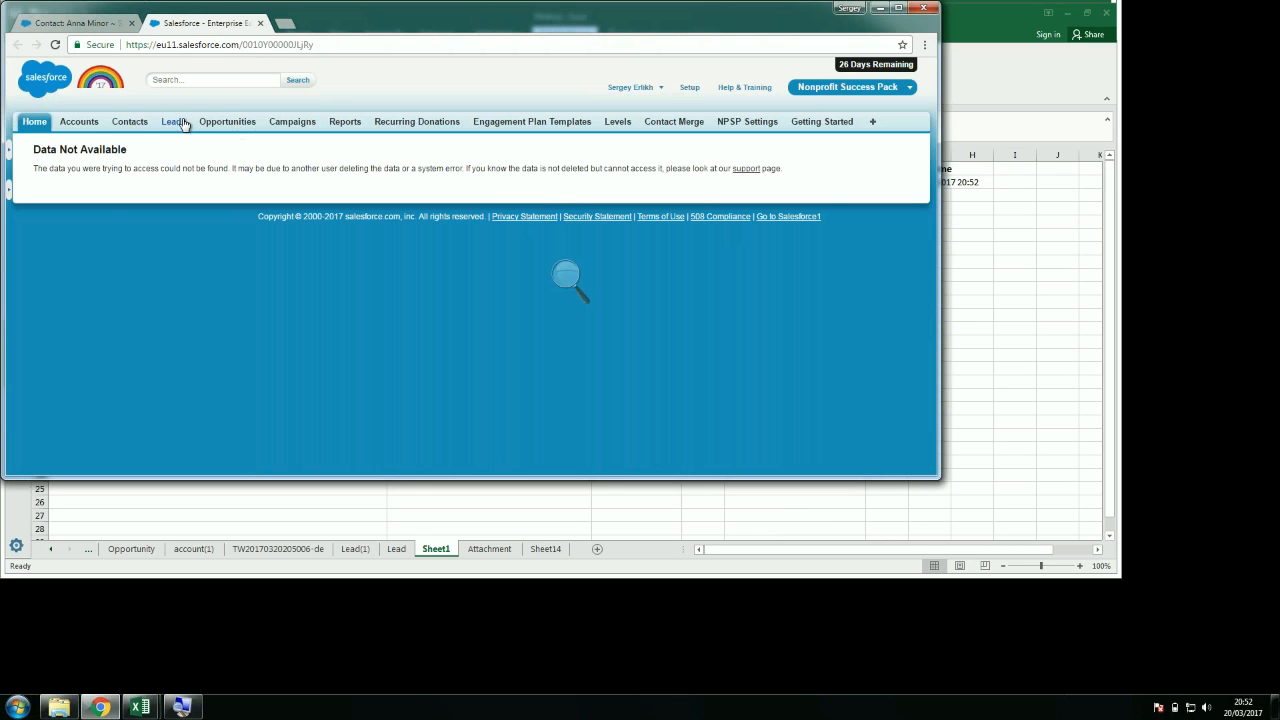
{"action": "left_click", "coordinate": [89, 121]}
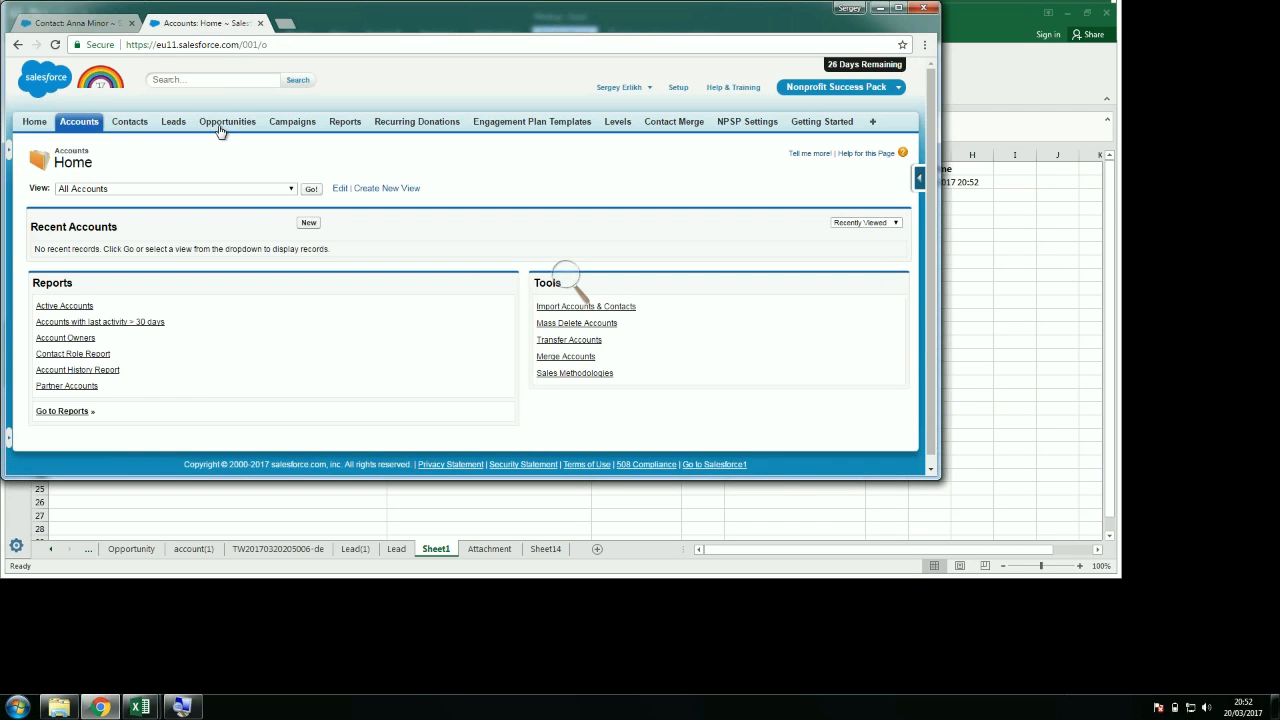
{"action": "left_click", "coordinate": [981, 261]}
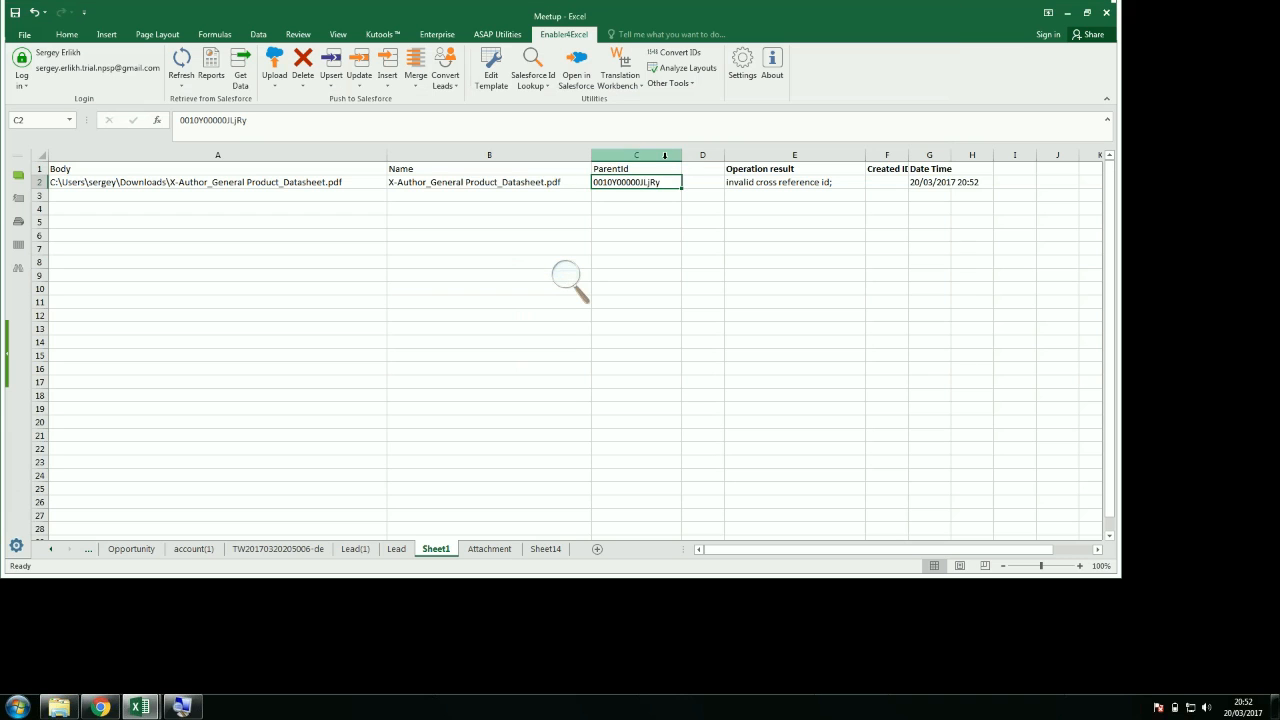
Log out of the Meetup NPSP Trial connection and log in to Salesforce with the MEETUP ORG alias
{"action": "left_click", "coordinate": [22, 62]}
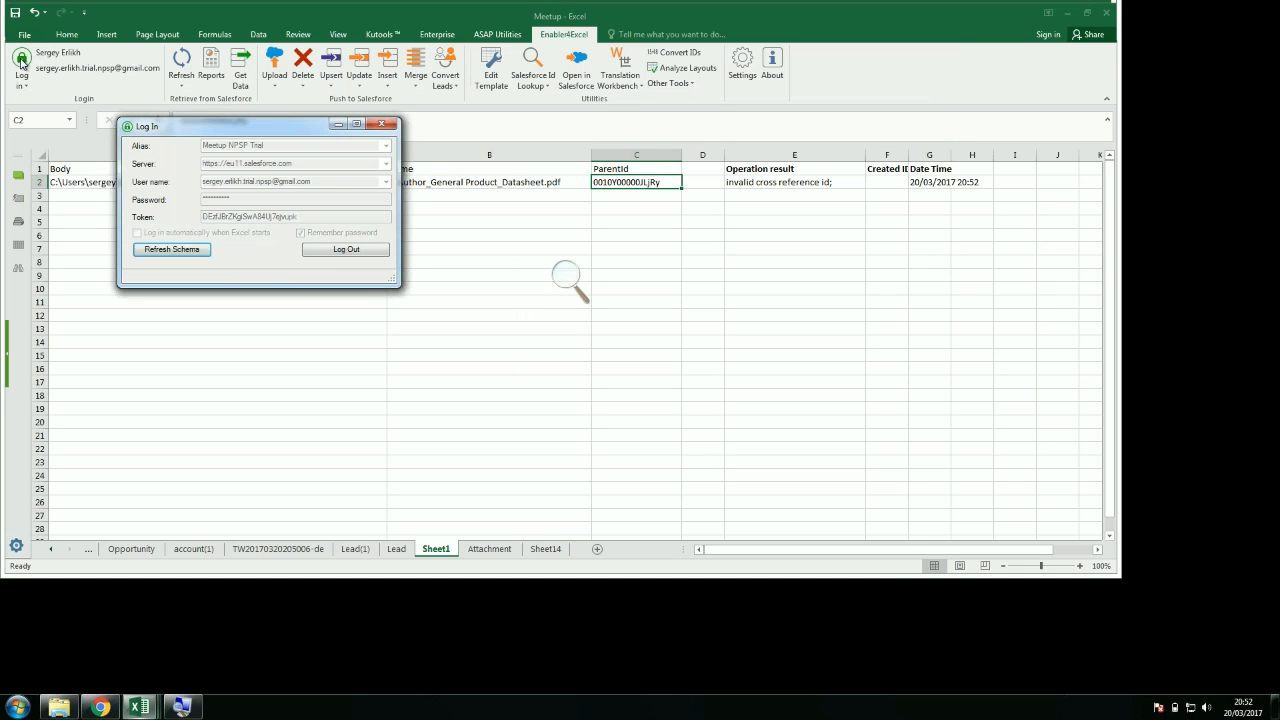
{"action": "left_click", "coordinate": [334, 250]}
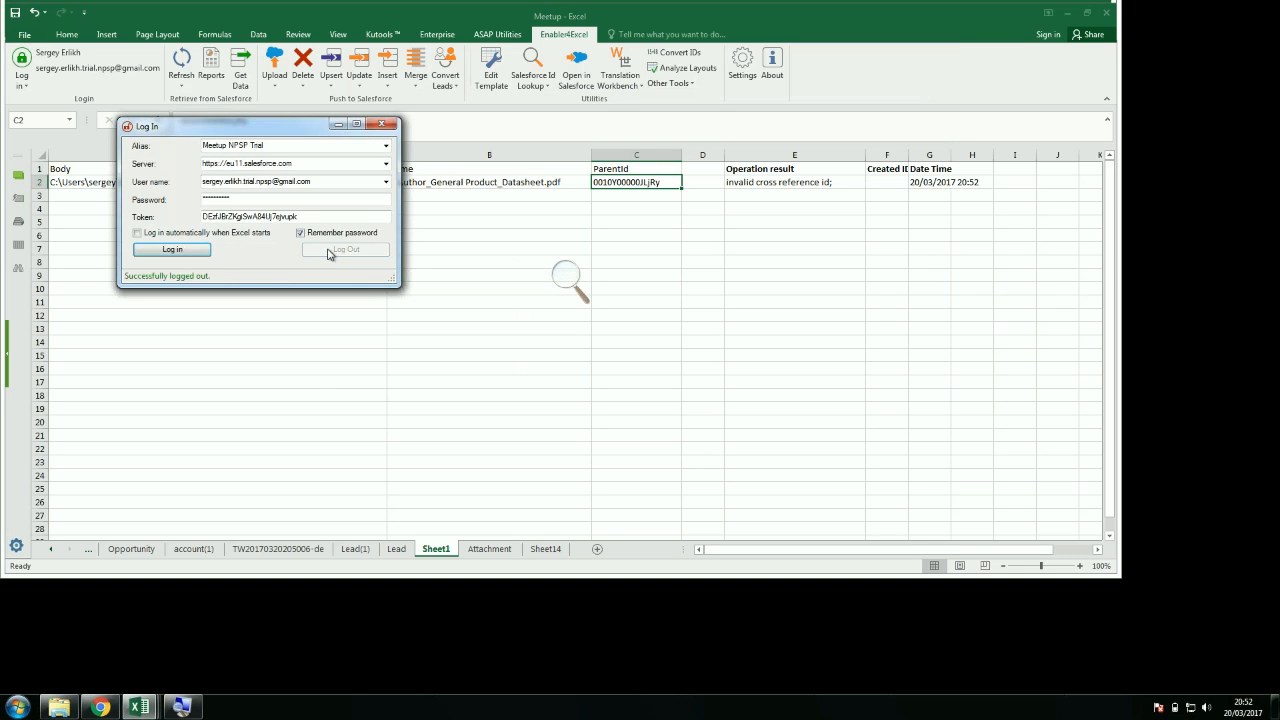
{"action": "left_click", "coordinate": [386, 146]}
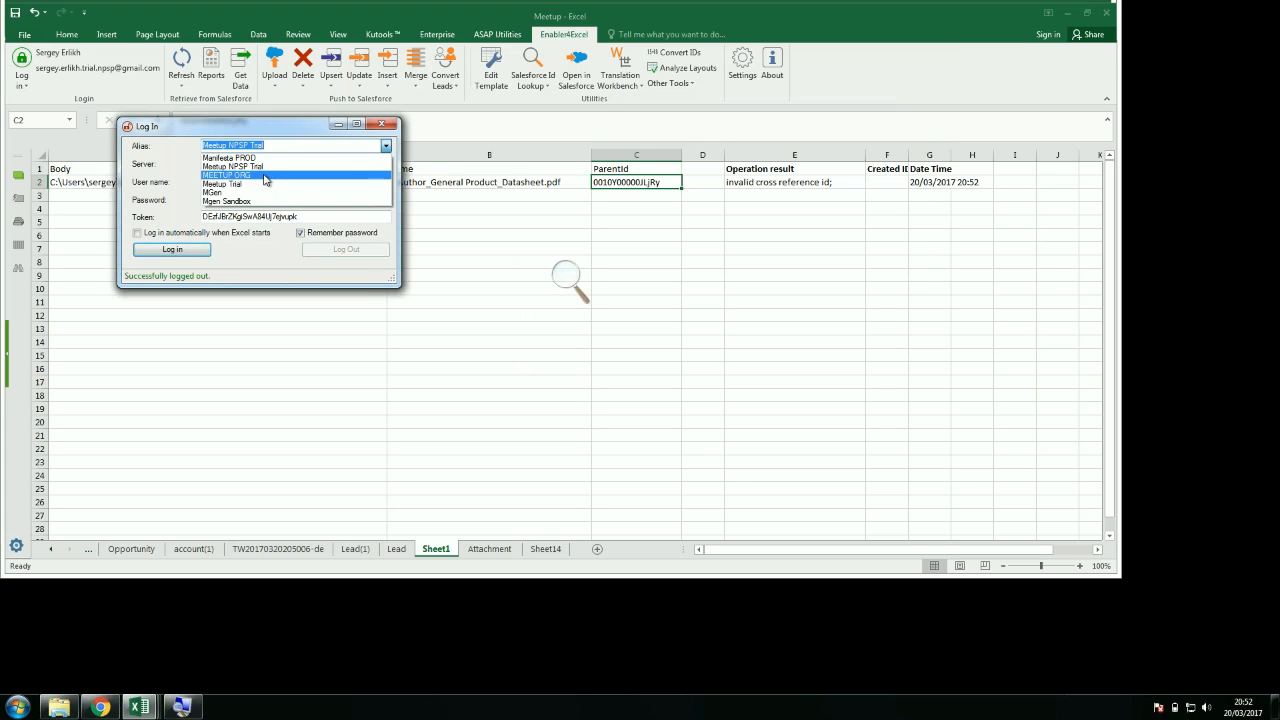
{"action": "left_click", "coordinate": [262, 167]}
{"action": "left_click", "coordinate": [179, 250]}
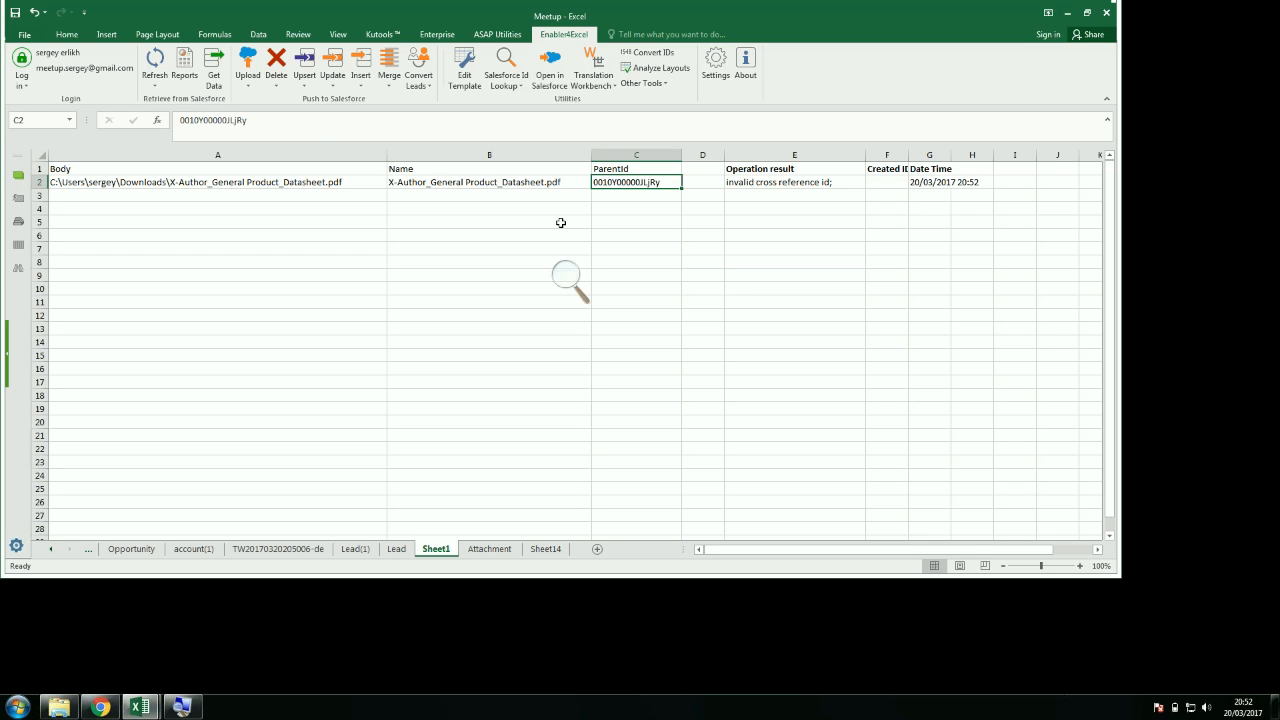
Insert row 2 as an Attachment with Body, Name and ParentId mapped, and select the resulting Created ID cell
{"action": "left_click", "coordinate": [33, 181]}
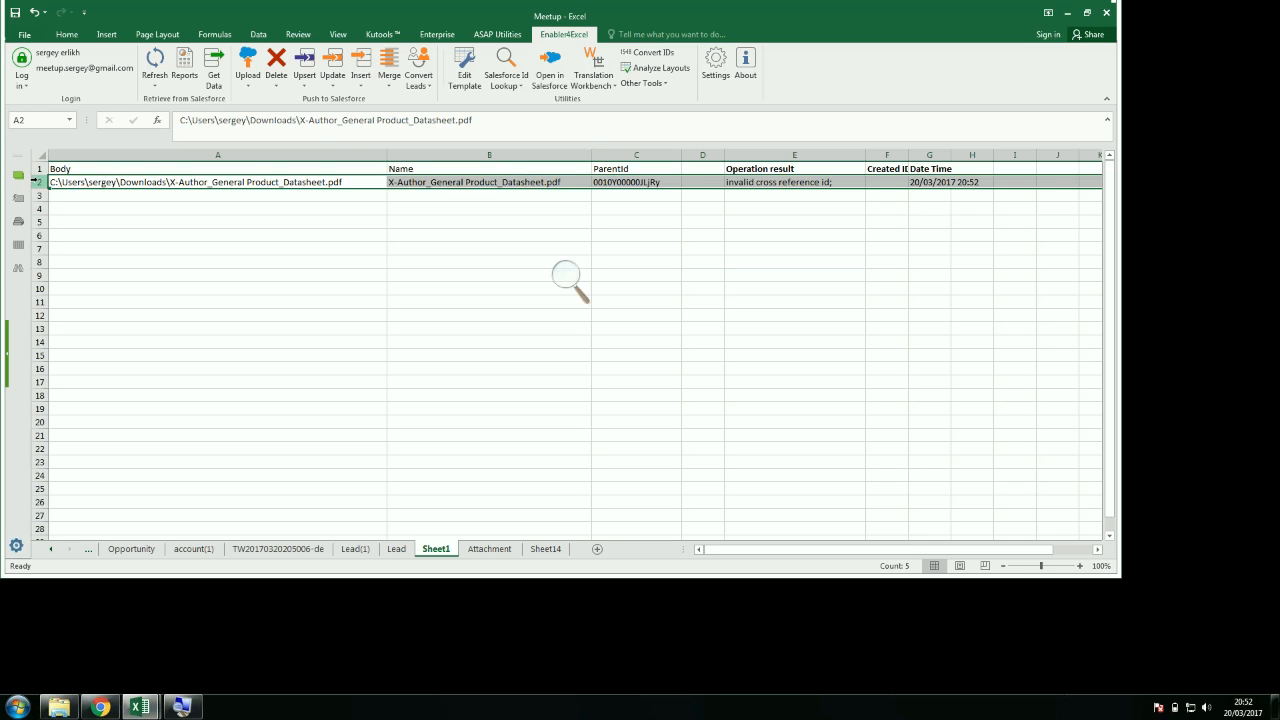
{"action": "left_click", "coordinate": [370, 90]}
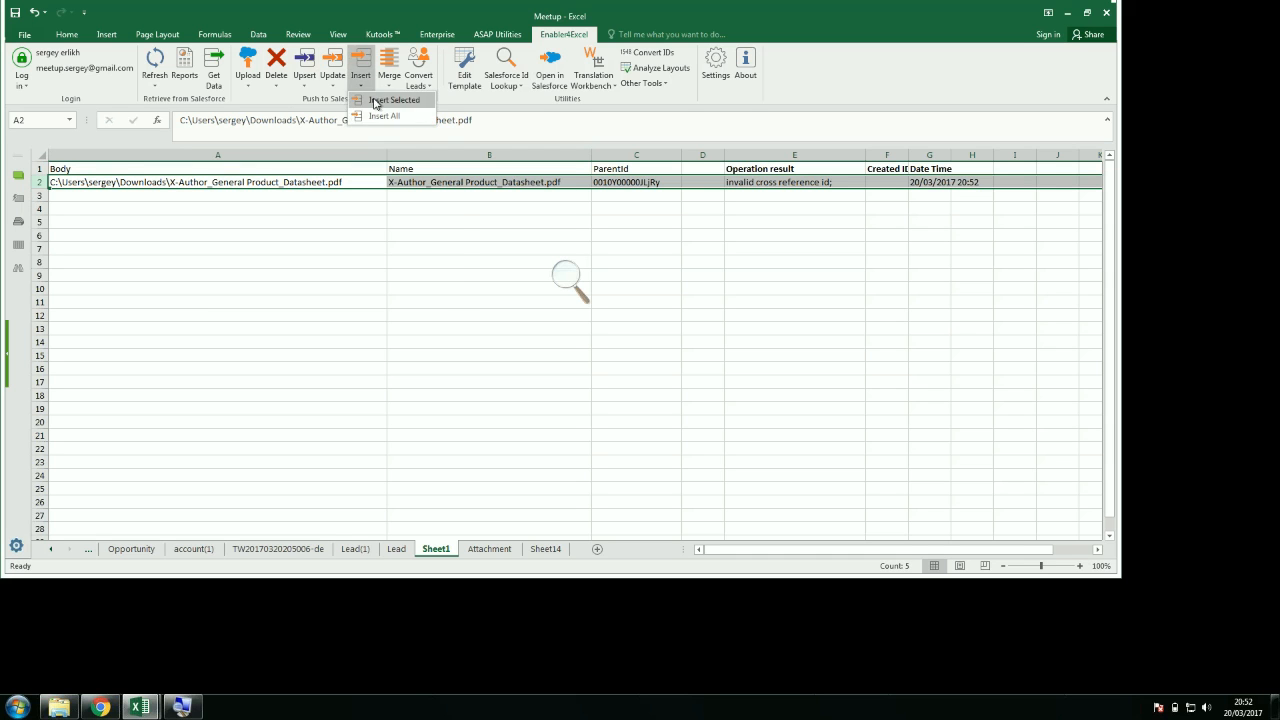
{"action": "left_click", "coordinate": [378, 101]}
{"action": "left_click", "coordinate": [416, 288]}
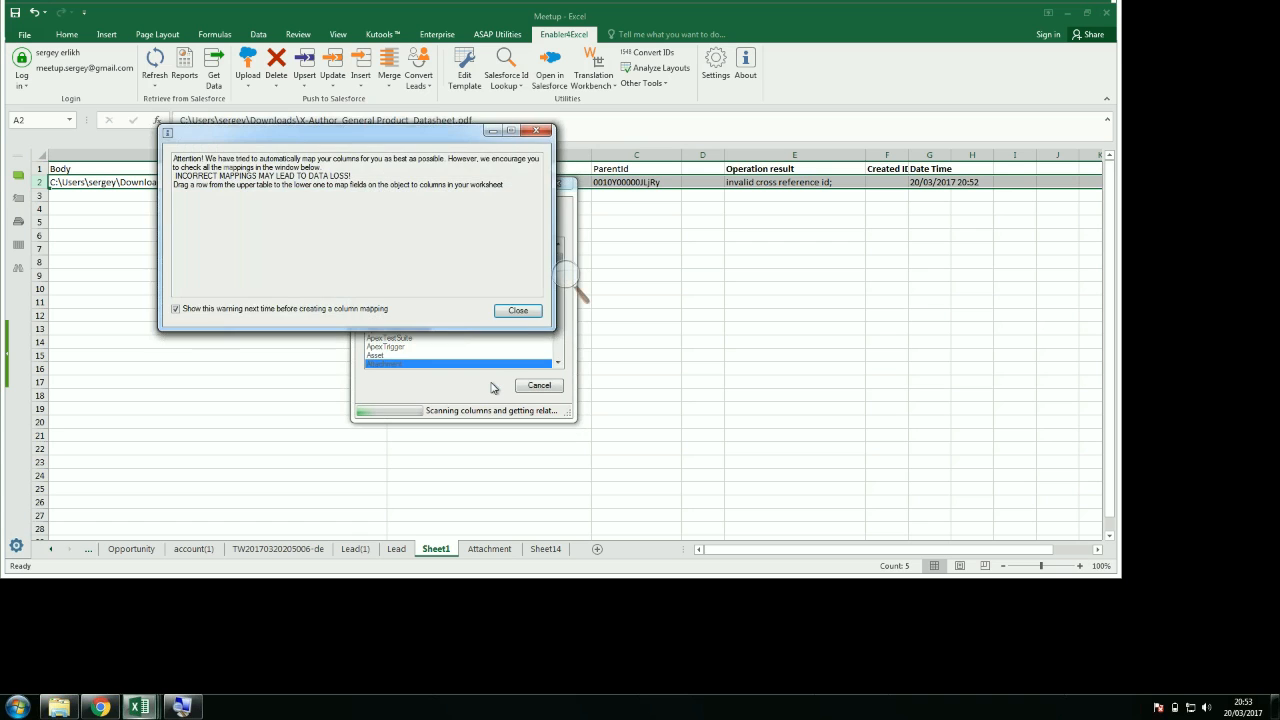
{"action": "left_click", "coordinate": [515, 313]}
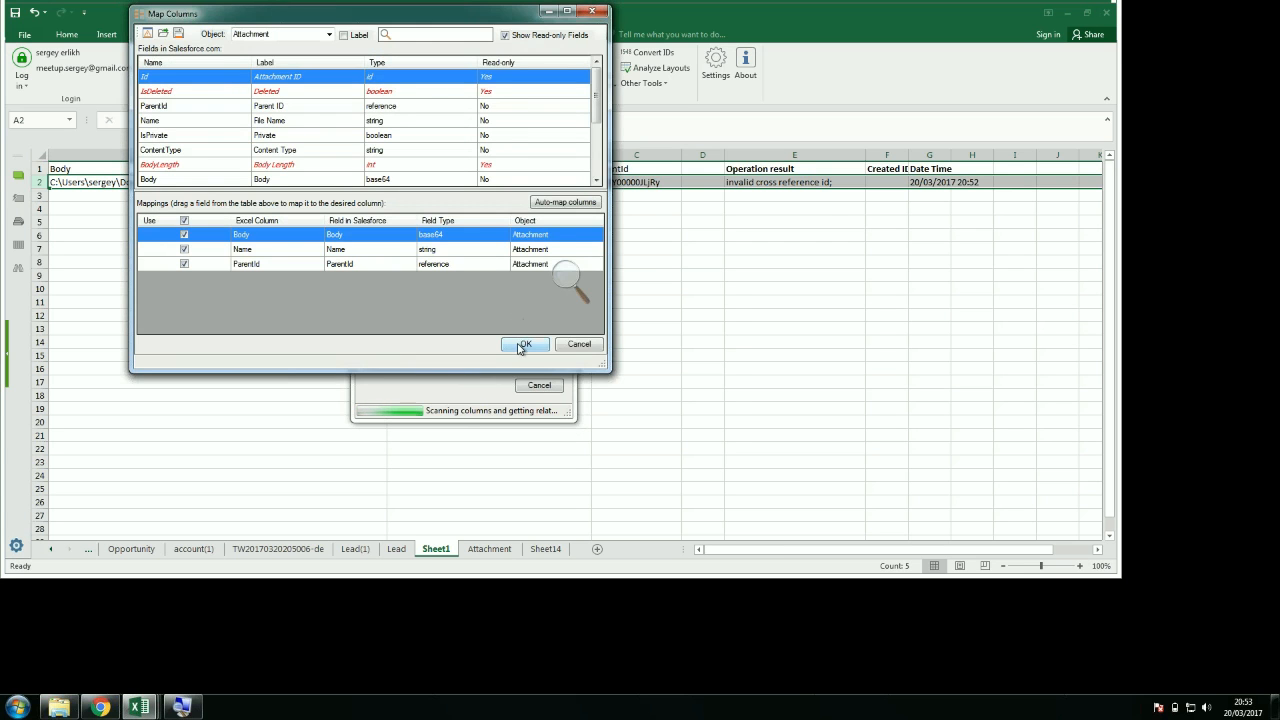
{"action": "left_click", "coordinate": [525, 344]}
{"action": "left_click", "coordinate": [620, 407]}
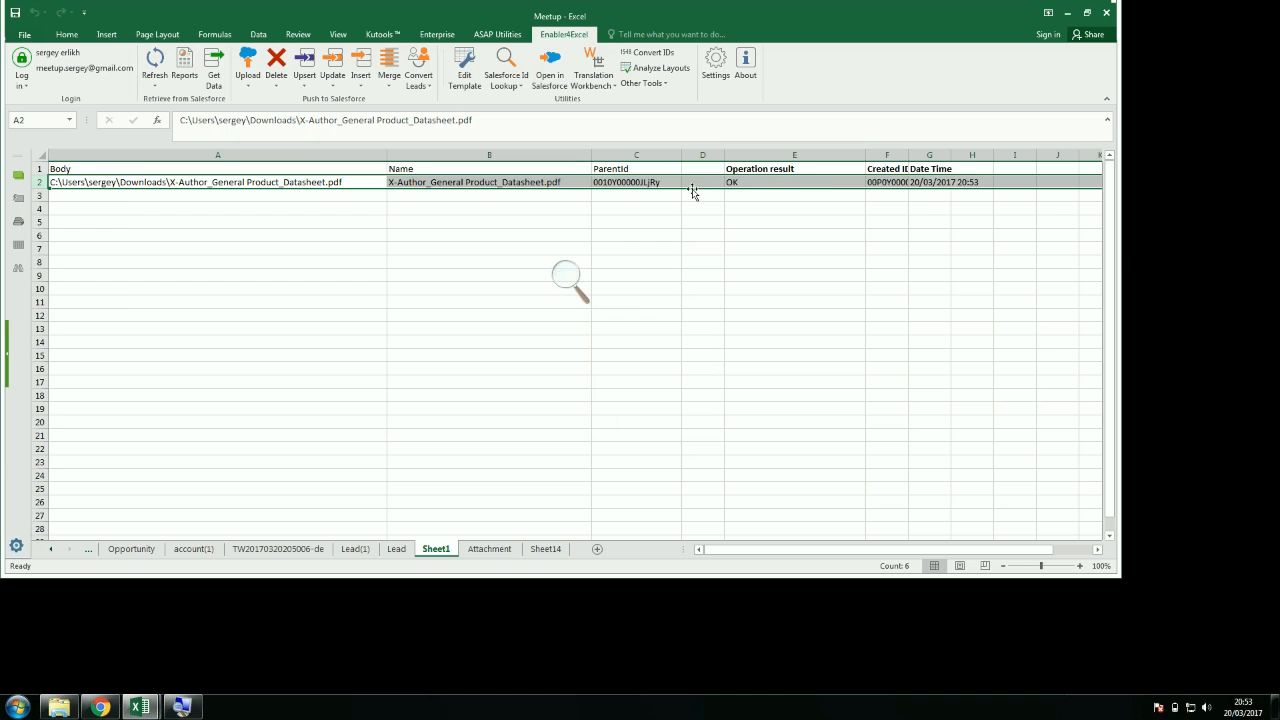
{"action": "left_click", "coordinate": [884, 178]}
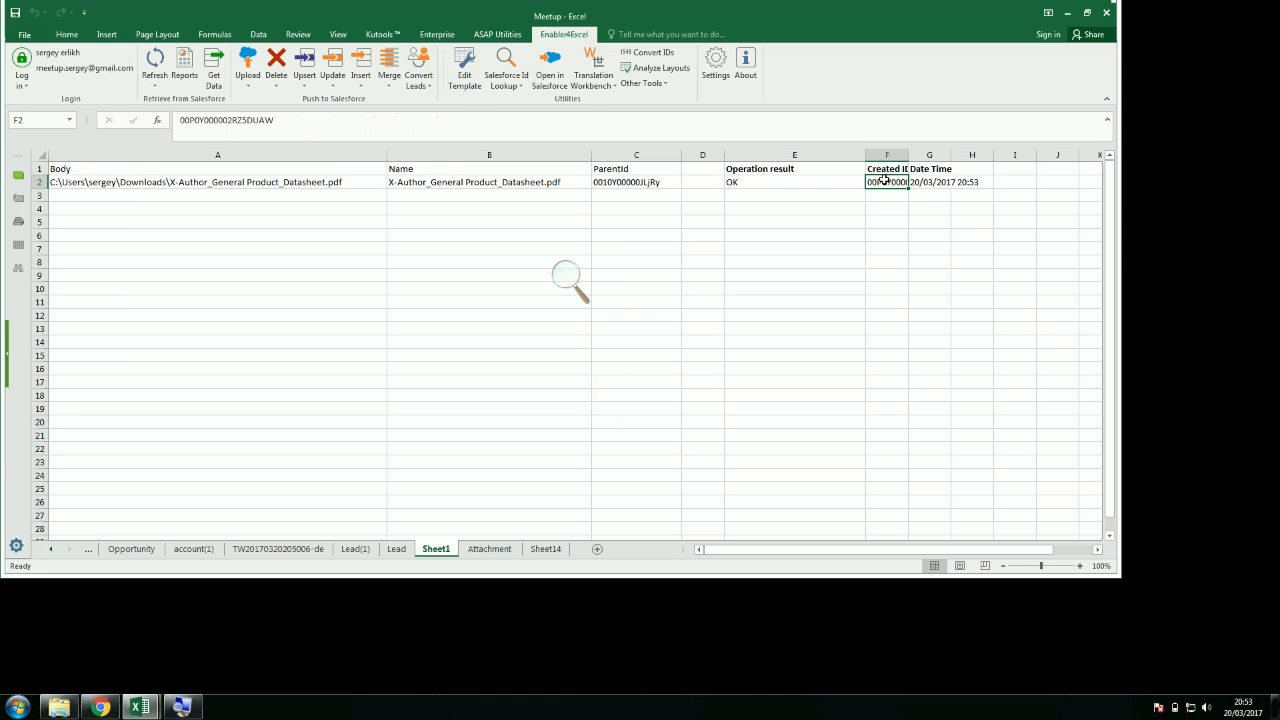
Open the newly created attachment's record in Salesforce and return to the workbook's Attachment sheet
{"action": "left_click", "coordinate": [555, 69]}
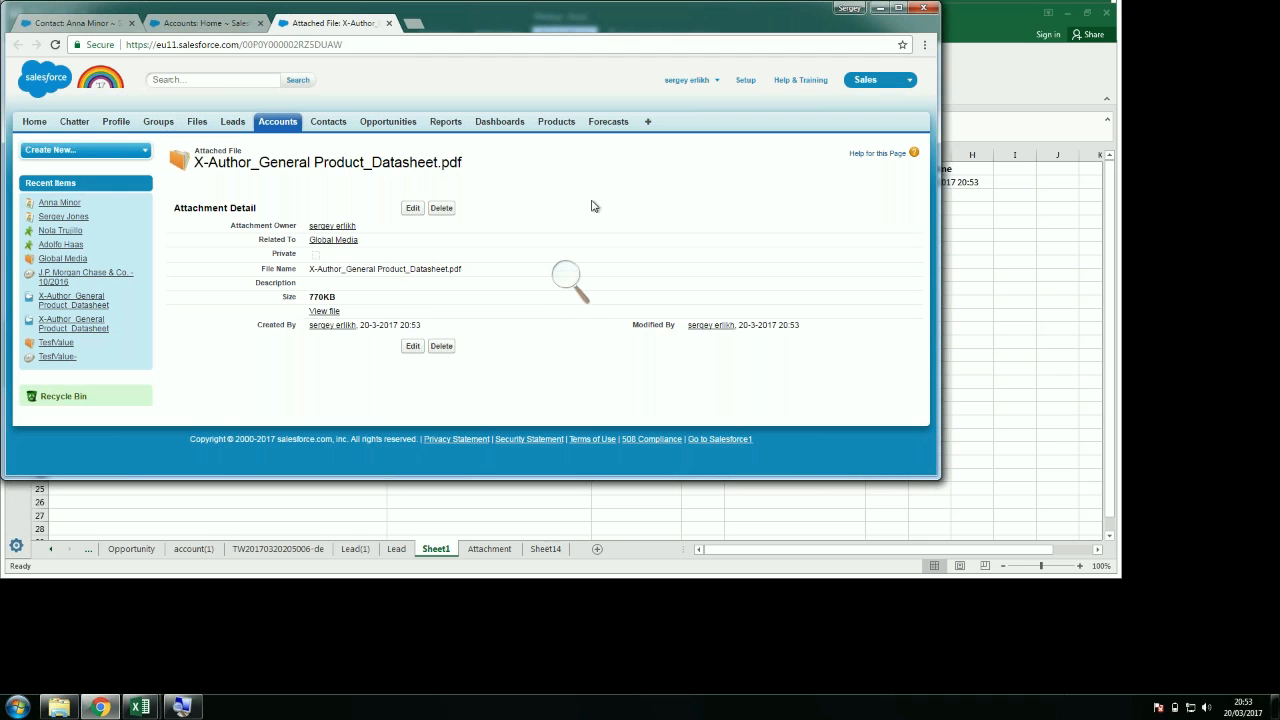
{"action": "left_click", "coordinate": [473, 556]}
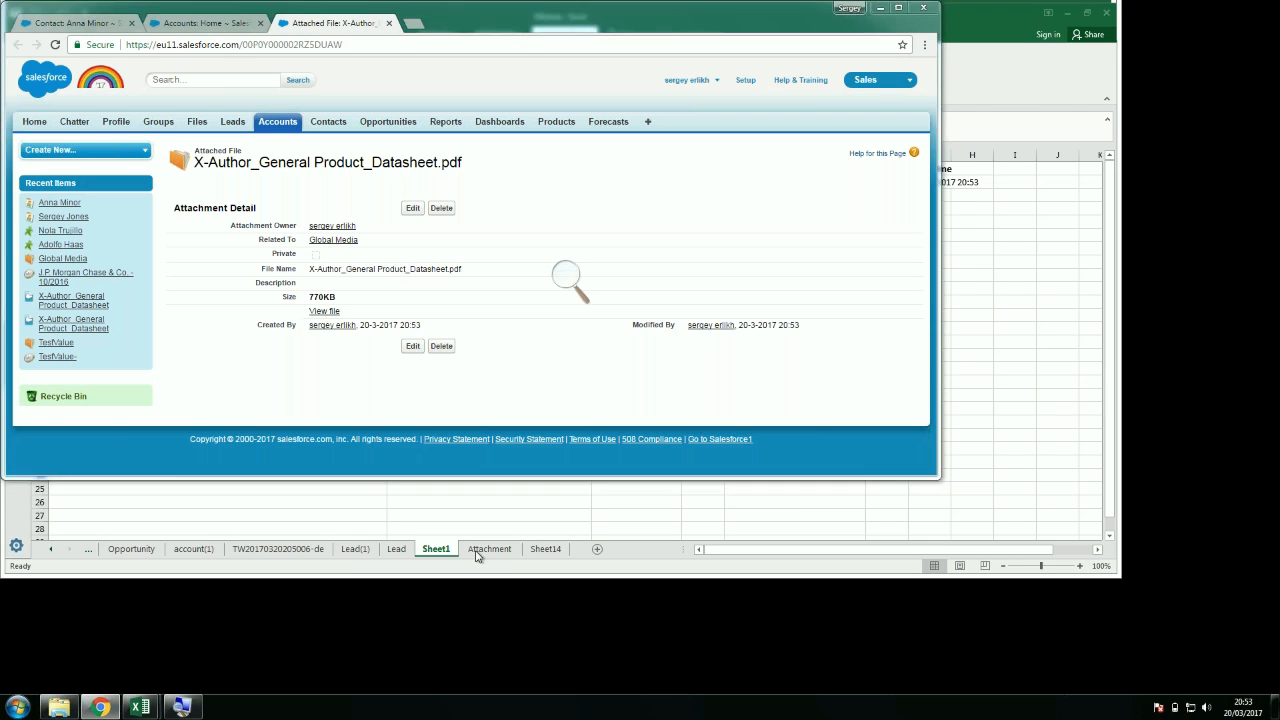
{"action": "left_click", "coordinate": [477, 556]}
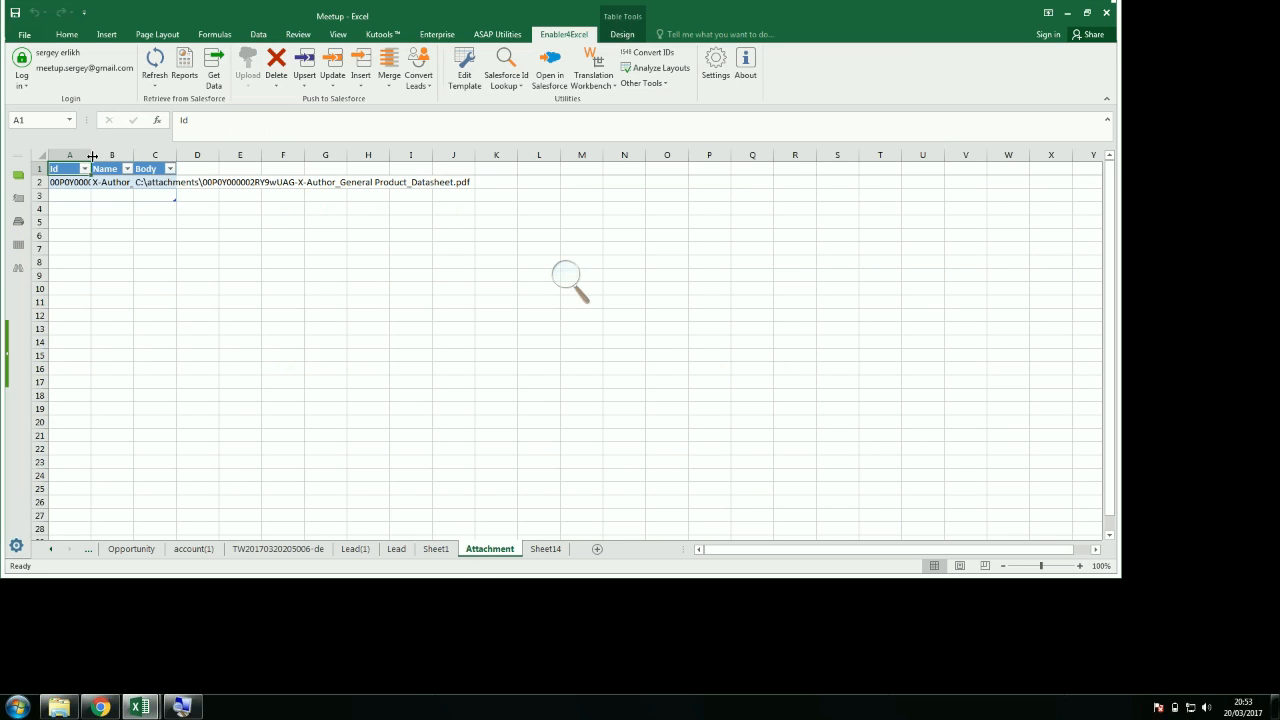
Review the Attachment query in Get Data and the attachment download folder in the Enabler4Excel settings
{"action": "left_click", "coordinate": [222, 68]}
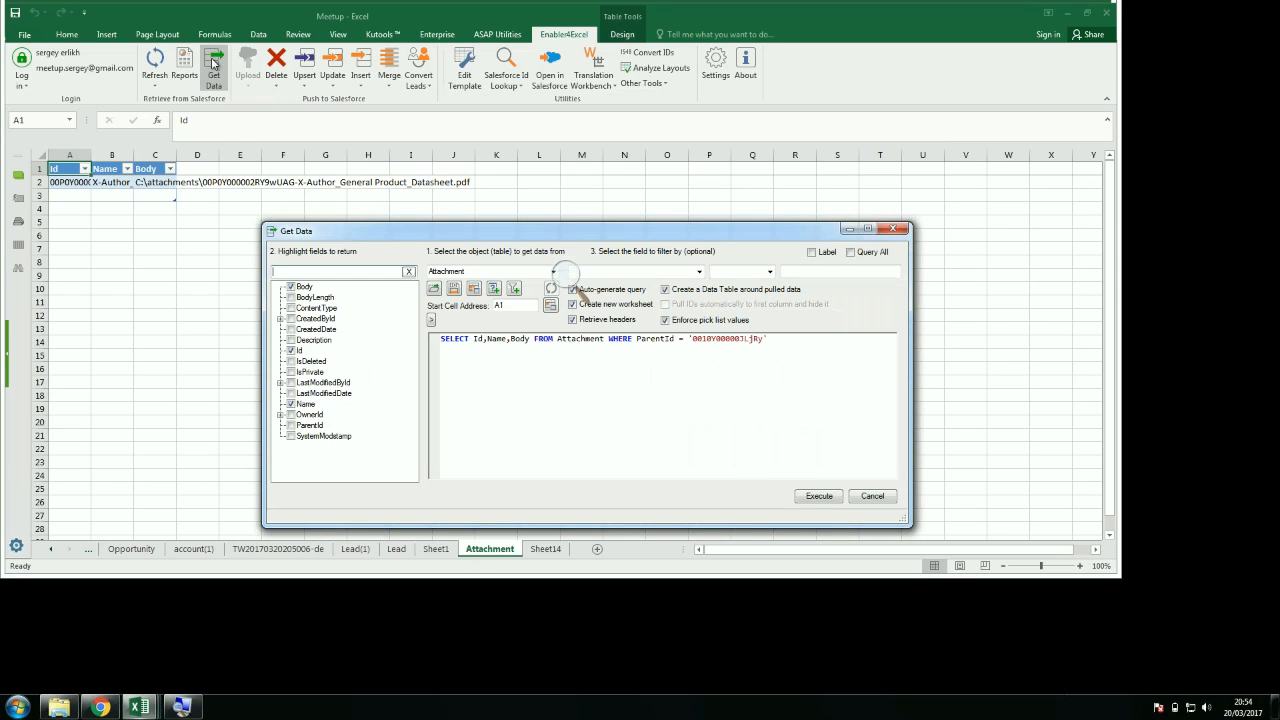
{"action": "left_click_drag", "start_coordinate": [615, 235], "coordinate": [495, 56]}
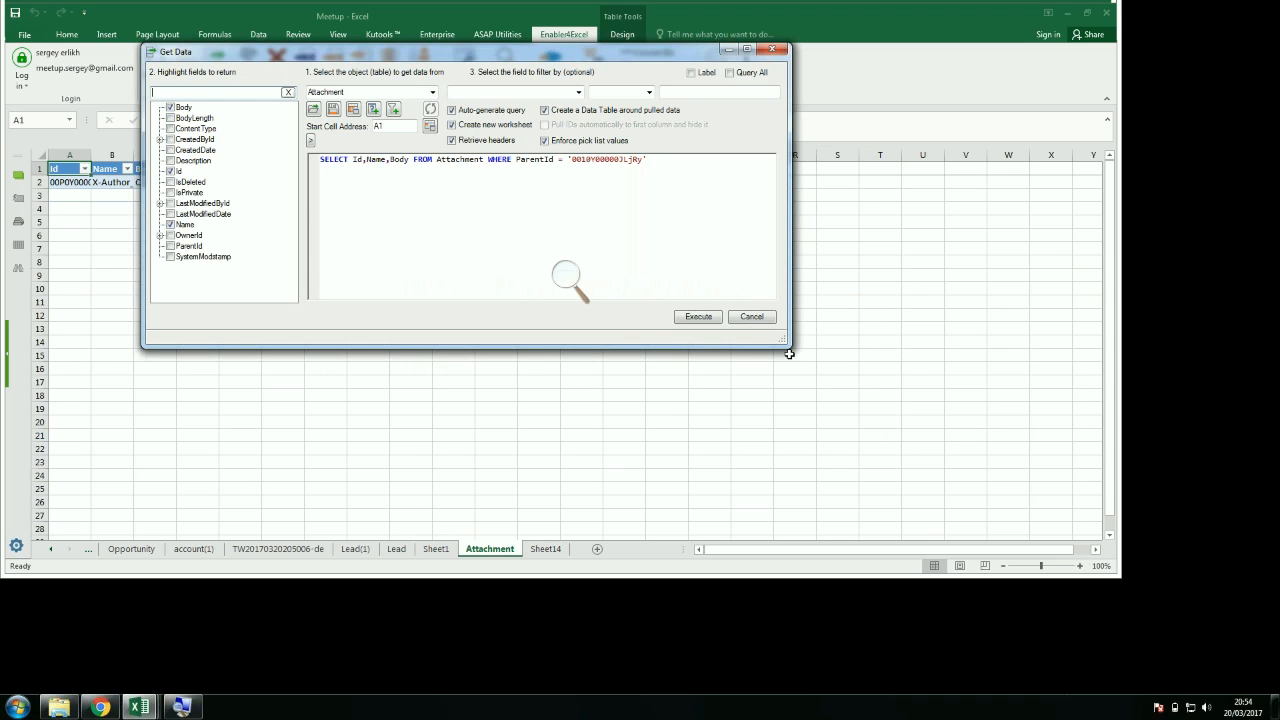
{"action": "left_click", "coordinate": [771, 48]}
{"action": "left_click", "coordinate": [722, 82]}
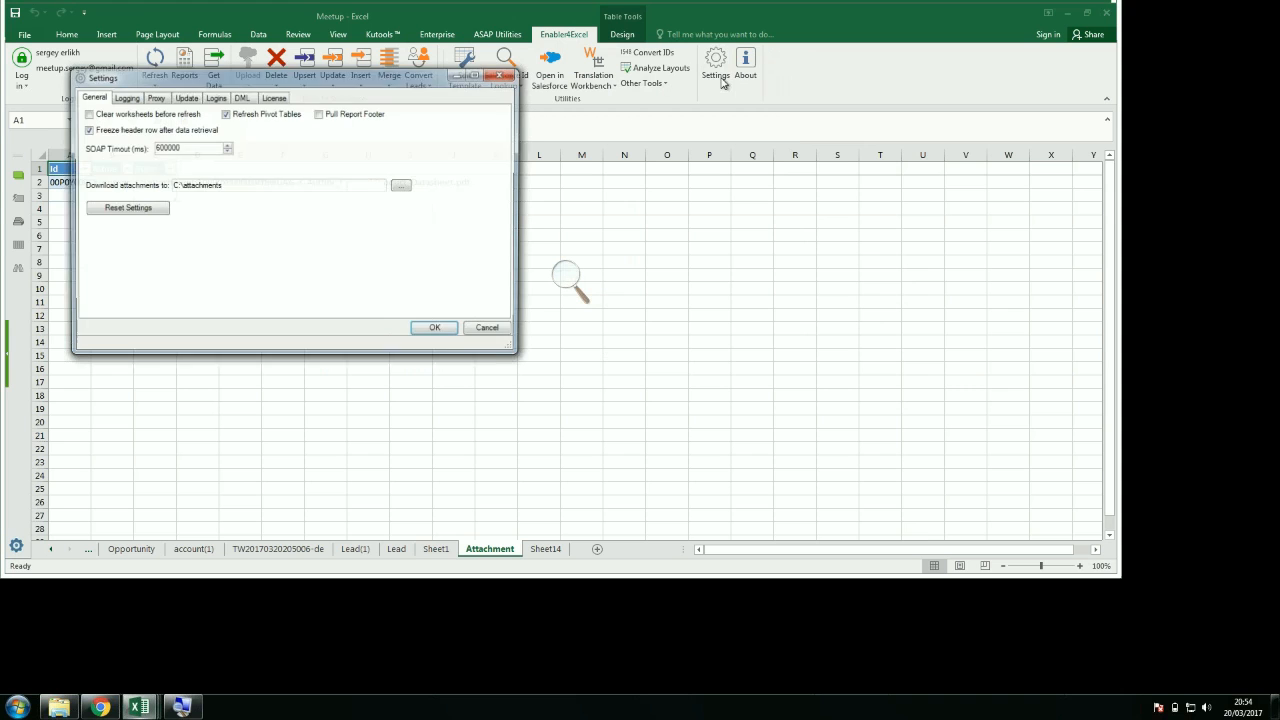
{"action": "left_click_drag", "start_coordinate": [244, 187], "coordinate": [155, 187]}
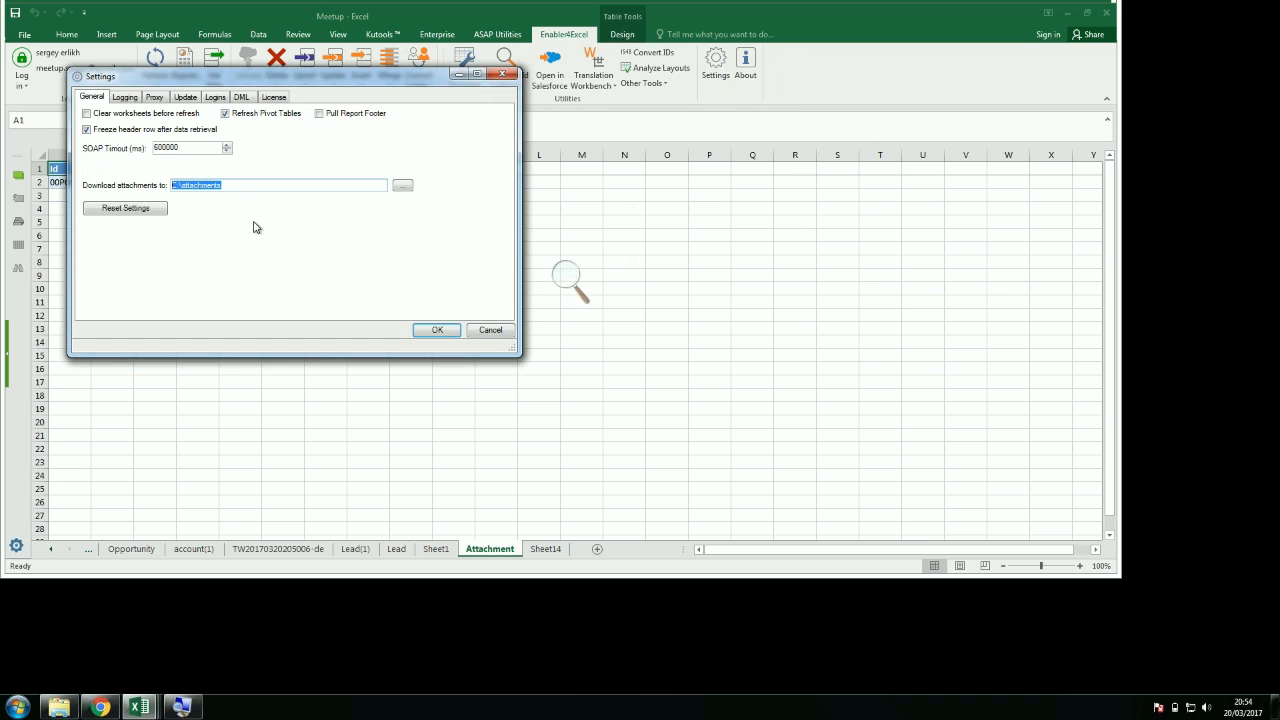
{"action": "left_click", "coordinate": [480, 336]}
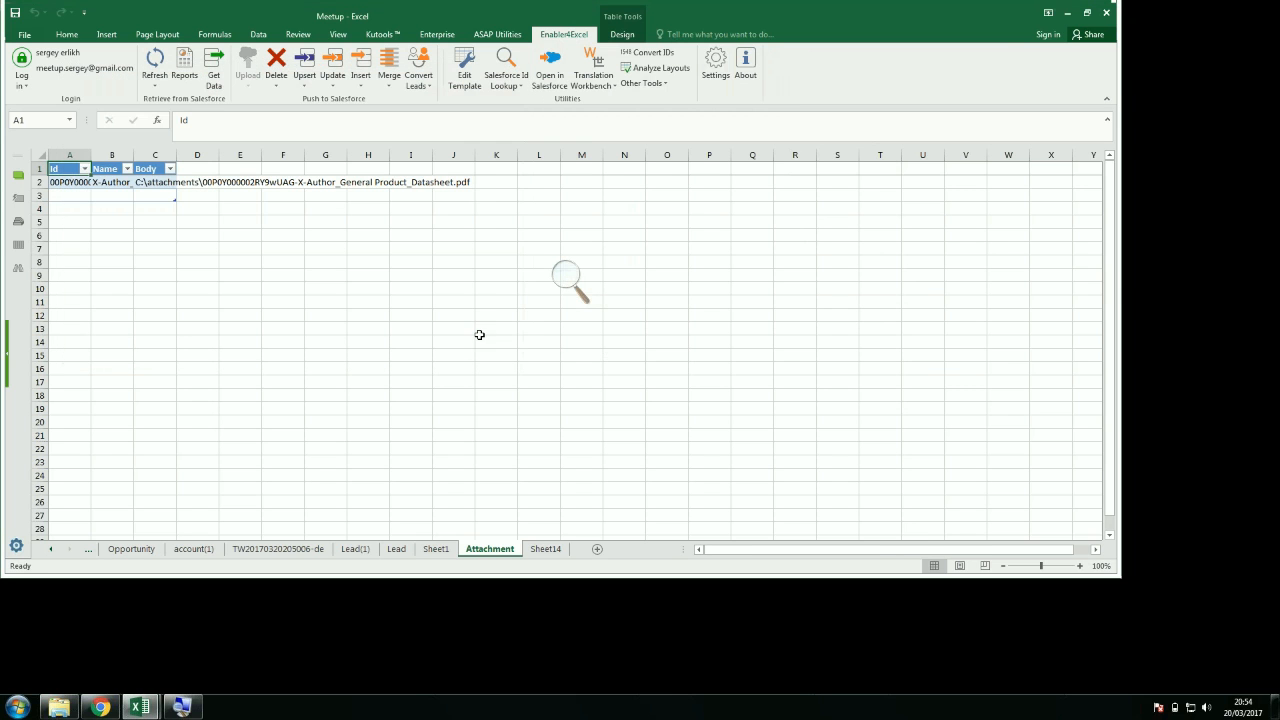
Run the saved Get Data query retrieving Id, Name and Body of the account's attachments, filtered by ParentId, into a new worksheet
{"action": "left_click", "coordinate": [211, 66]}
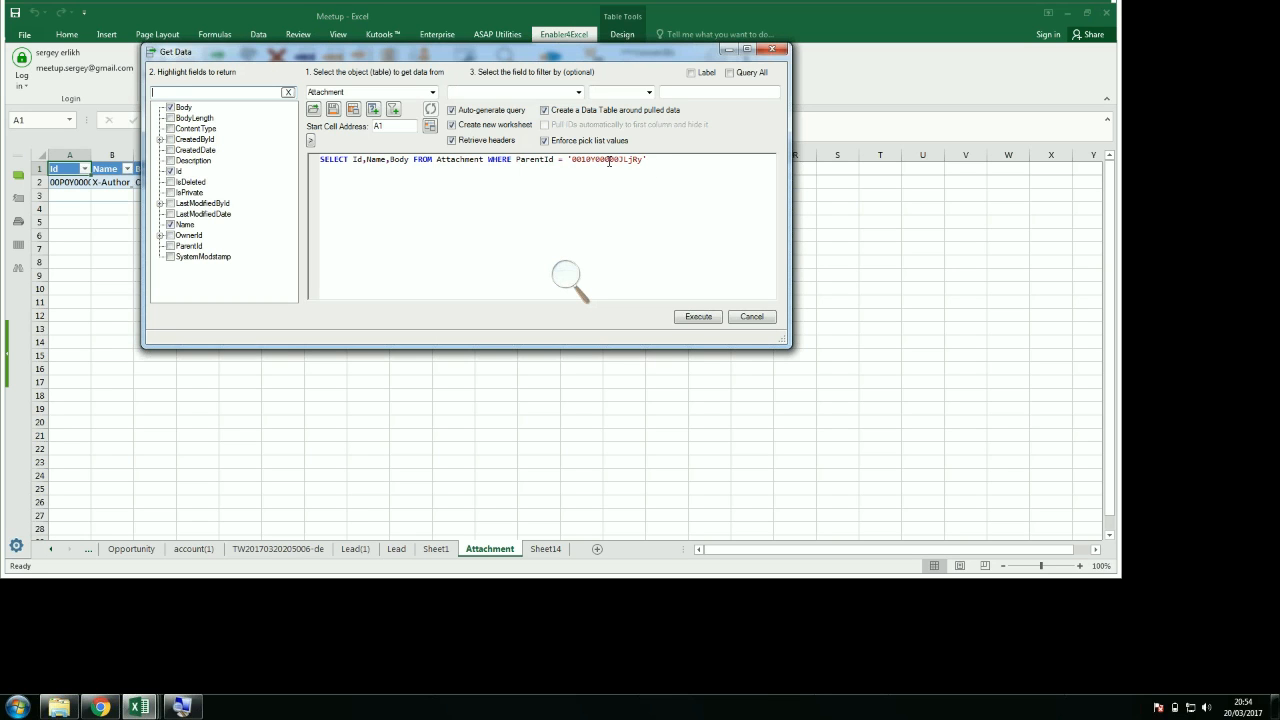
{"action": "double_click", "coordinate": [609, 161]}
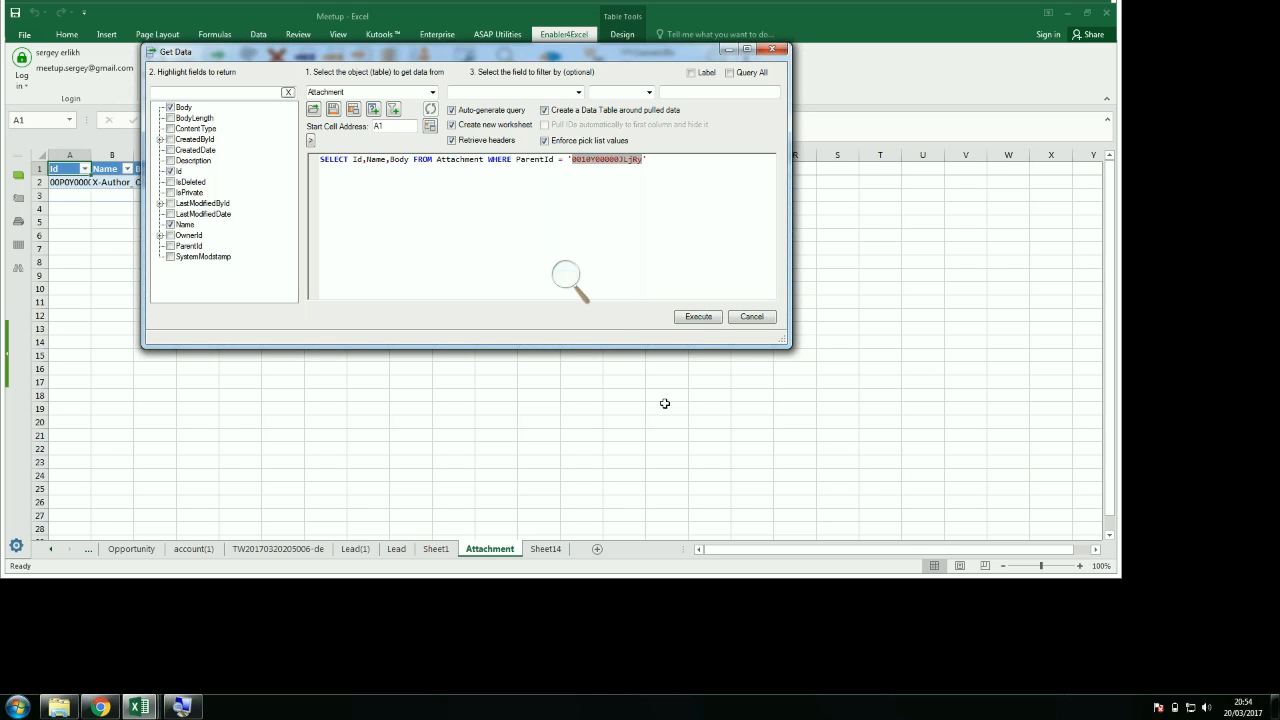
{"action": "left_click", "coordinate": [697, 317]}
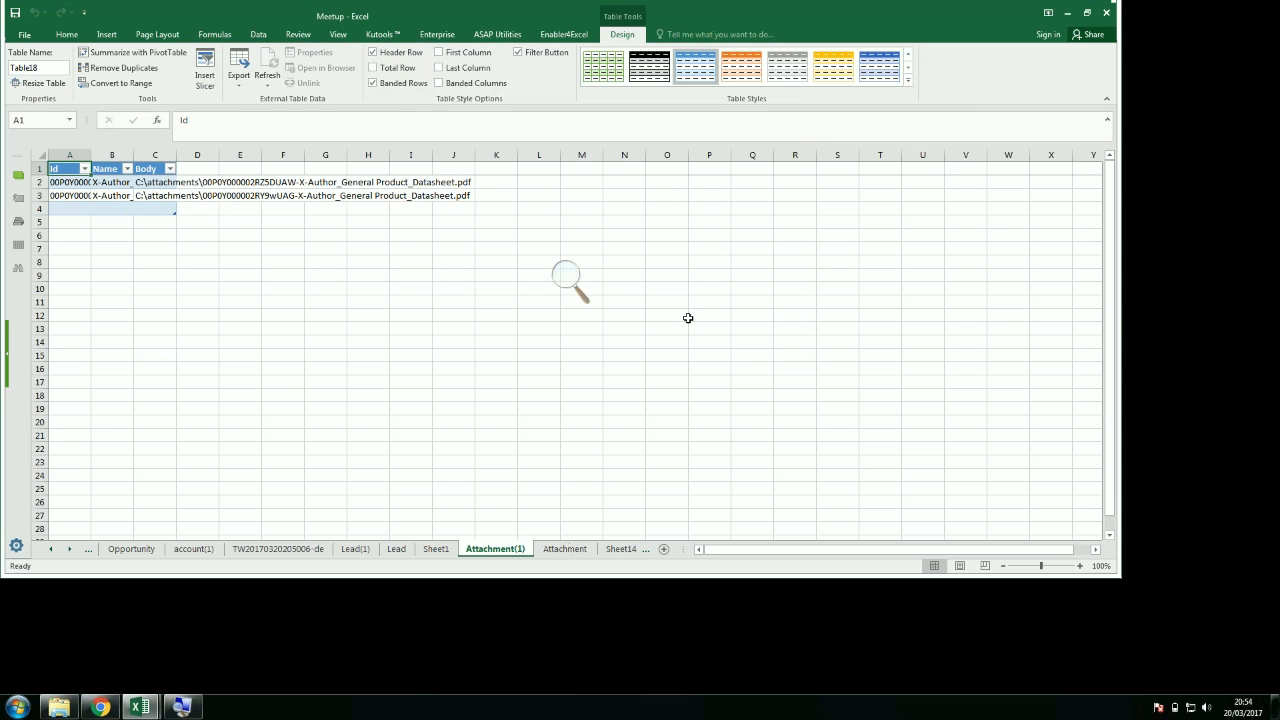
Examine the downloaded attachment files in the C:\attachments folder, widening the Name column to read the full file names, and close the folder
{"action": "left_click", "coordinate": [48, 711]}
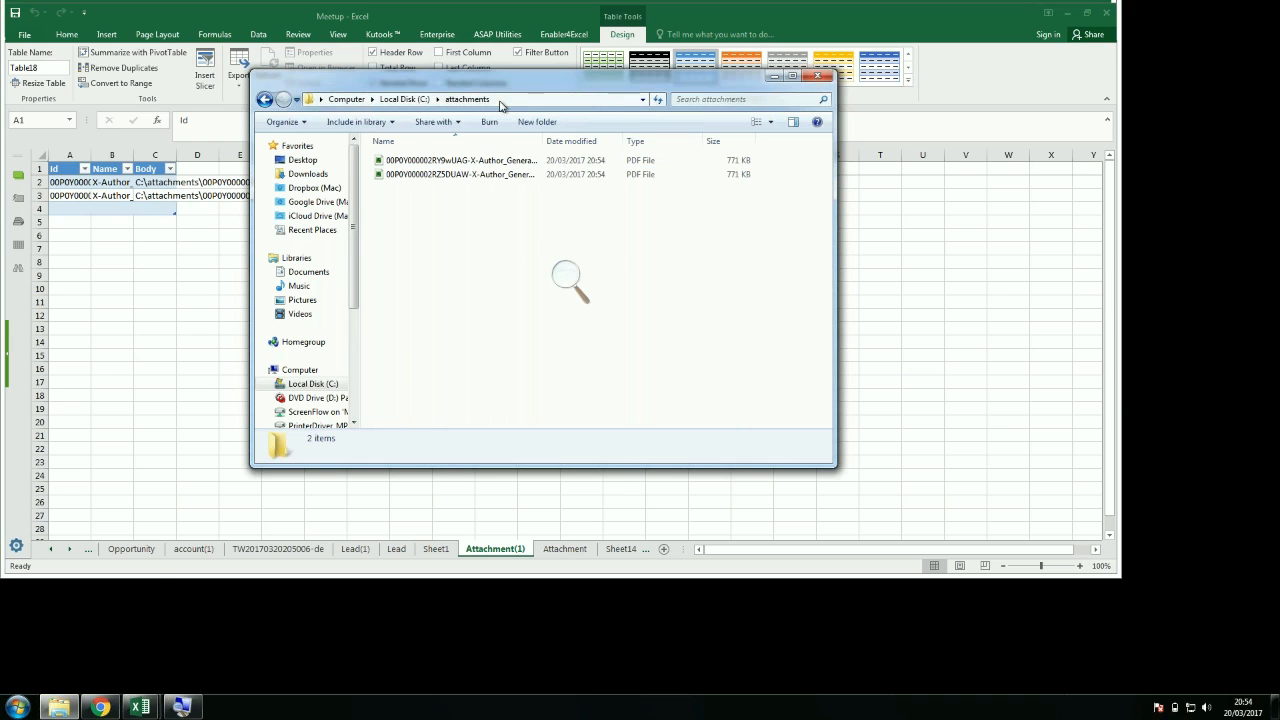
{"action": "left_click", "coordinate": [501, 100]}
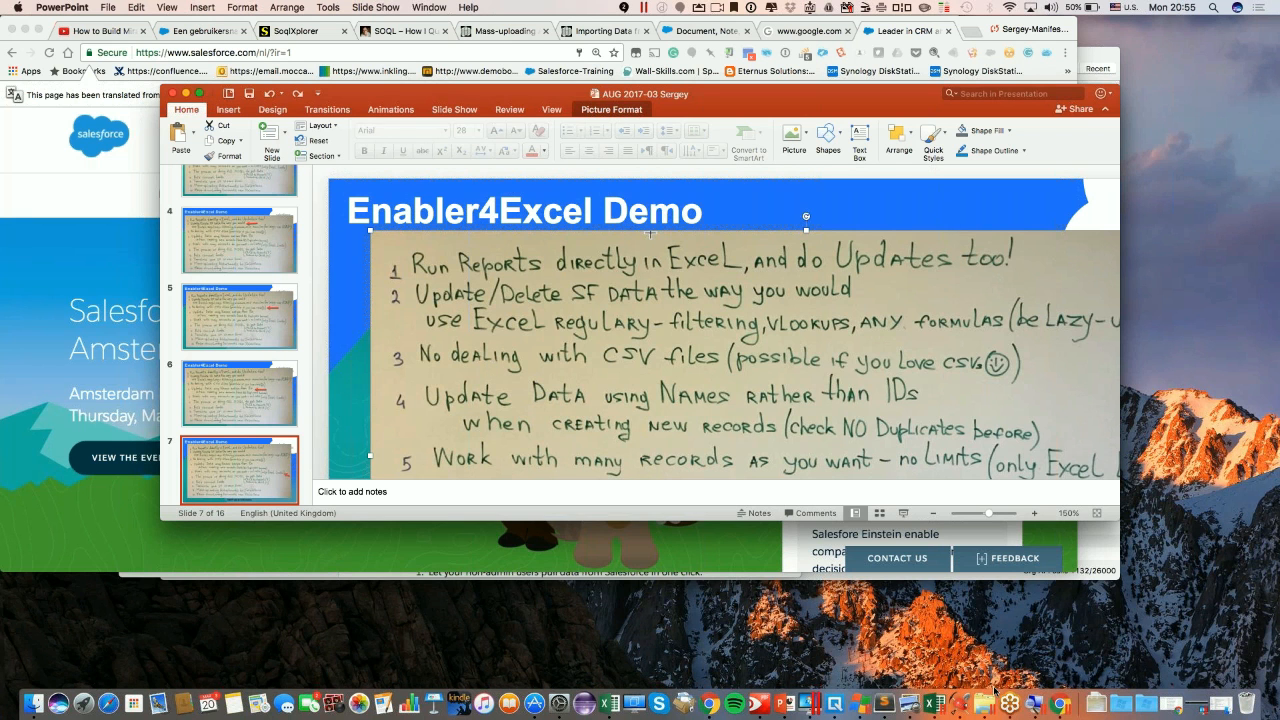
{"action": "left_click", "coordinate": [816, 703]}
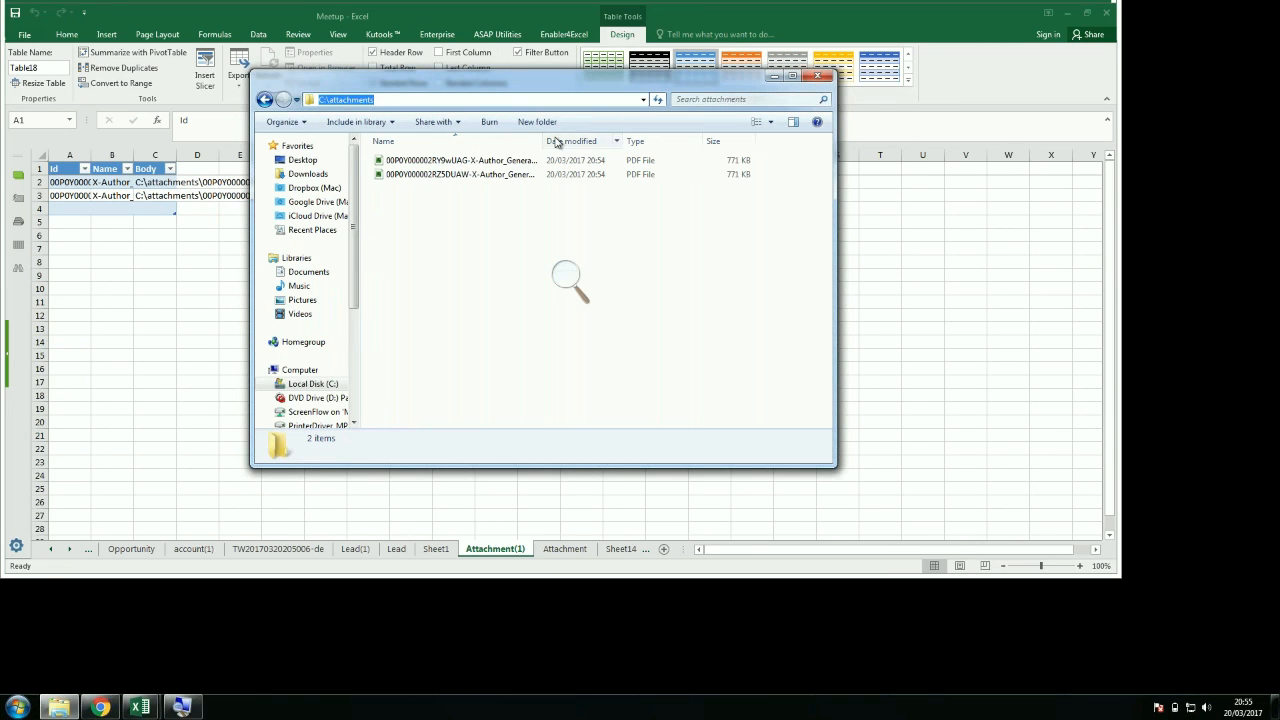
{"action": "left_click_drag", "start_coordinate": [540, 141], "coordinate": [632, 137]}
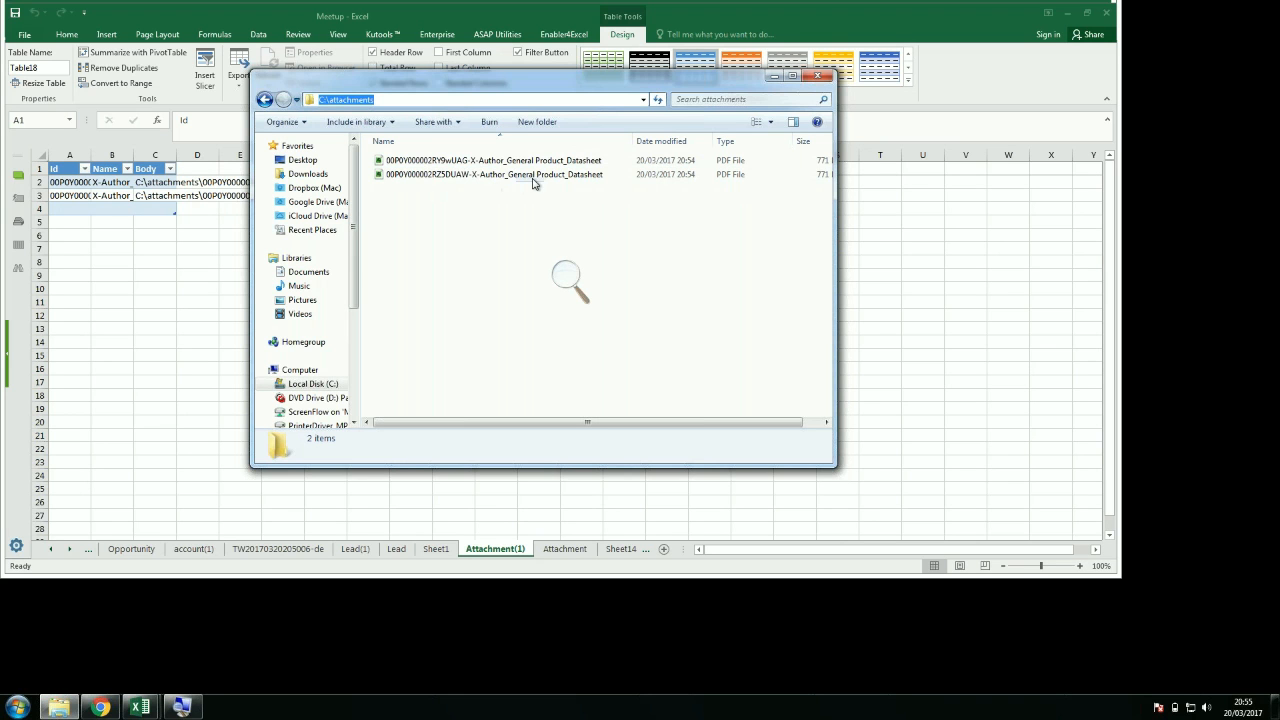
{"action": "left_click", "coordinate": [816, 77]}
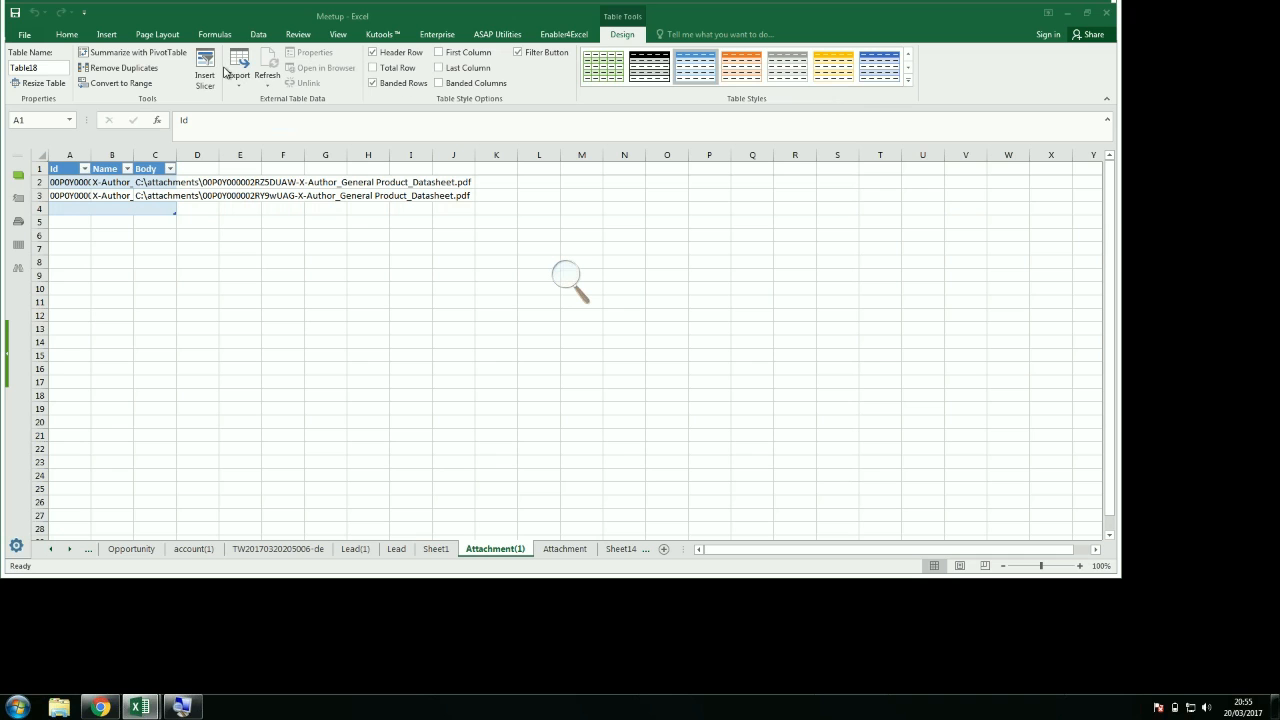
Review the Attachment query in Get Data again and look at the available Merge options in Enabler4Excel
{"action": "left_click", "coordinate": [564, 34]}
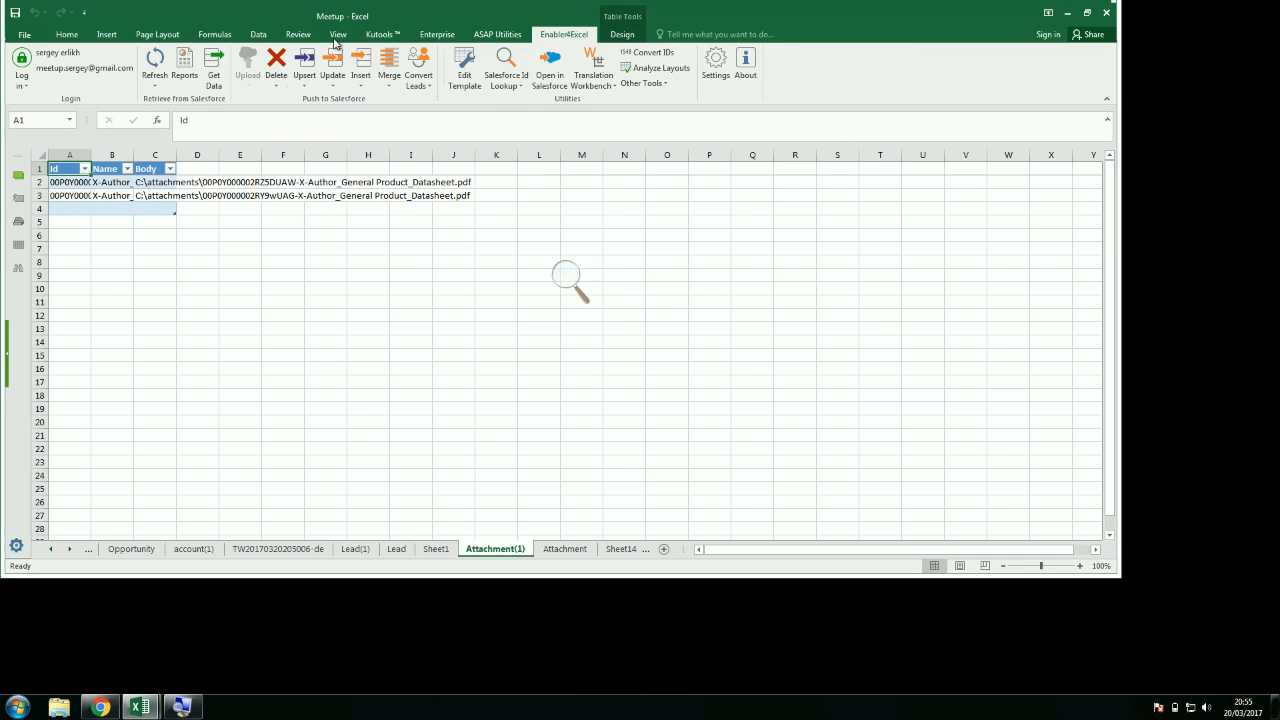
{"action": "left_click", "coordinate": [212, 68]}
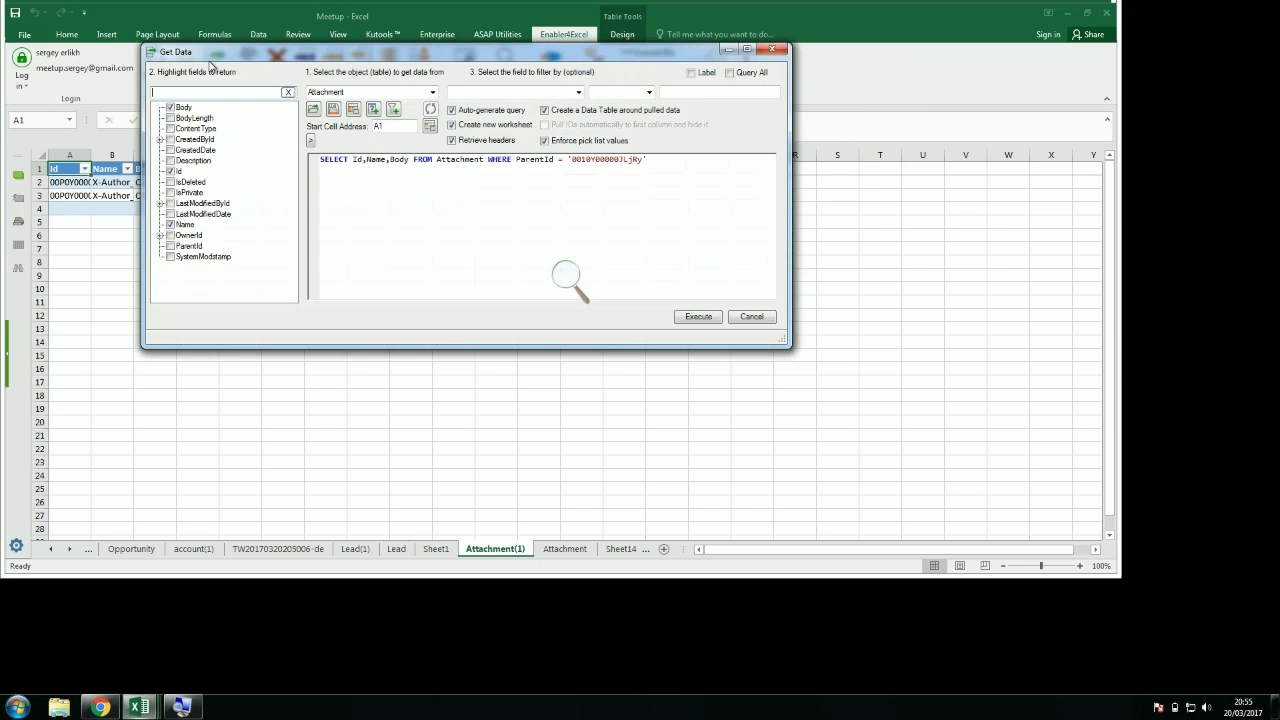
{"action": "left_click", "coordinate": [376, 160]}
{"action": "left_click", "coordinate": [755, 320]}
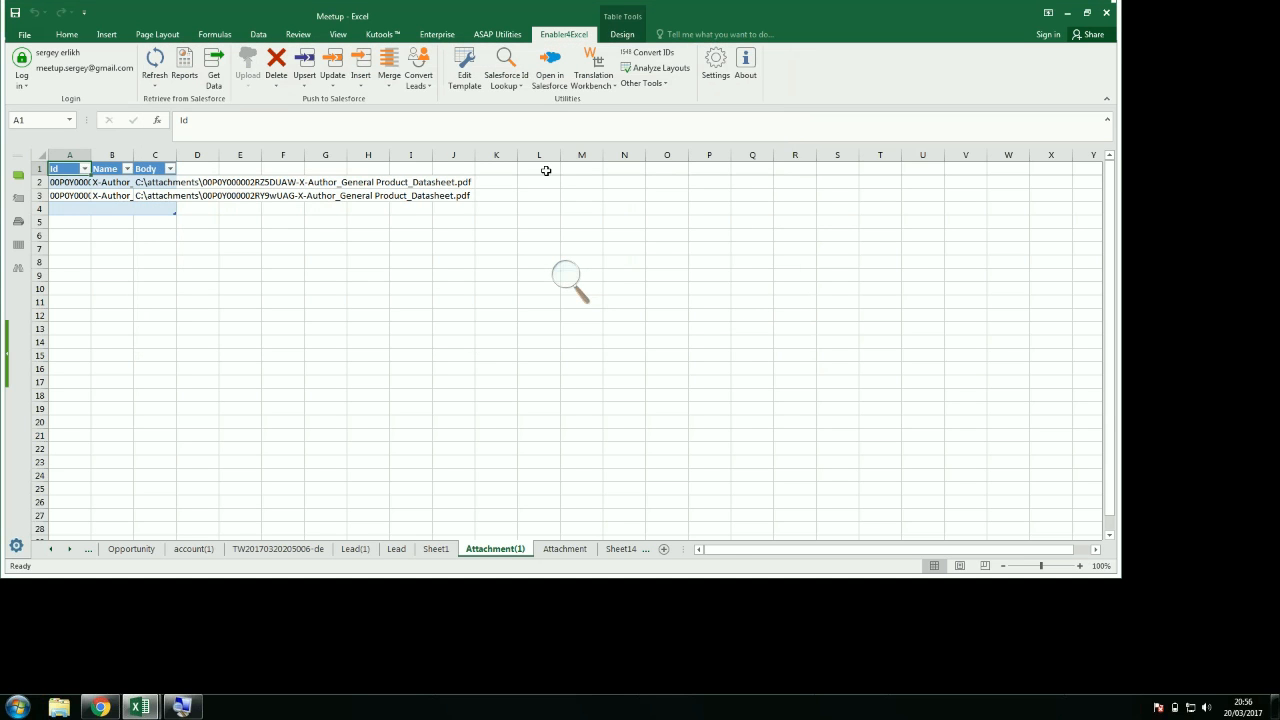
{"action": "left_click", "coordinate": [389, 86]}
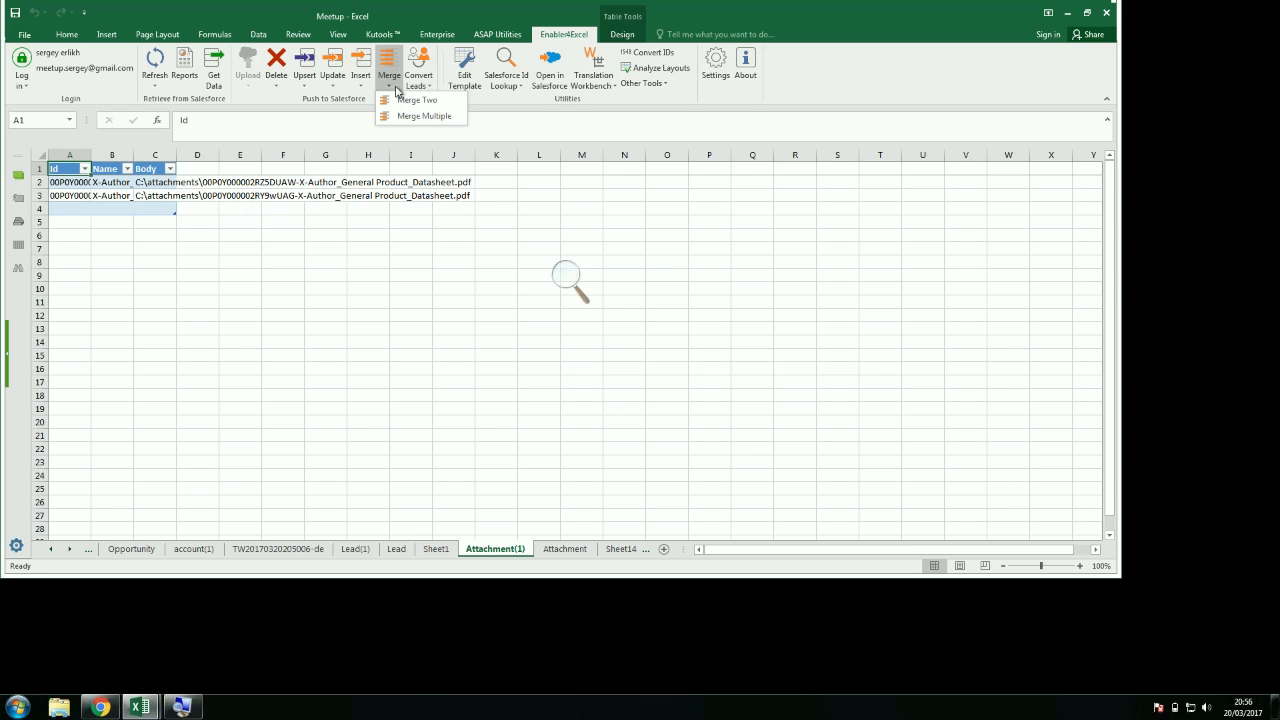
{"action": "left_click", "coordinate": [490, 220]}
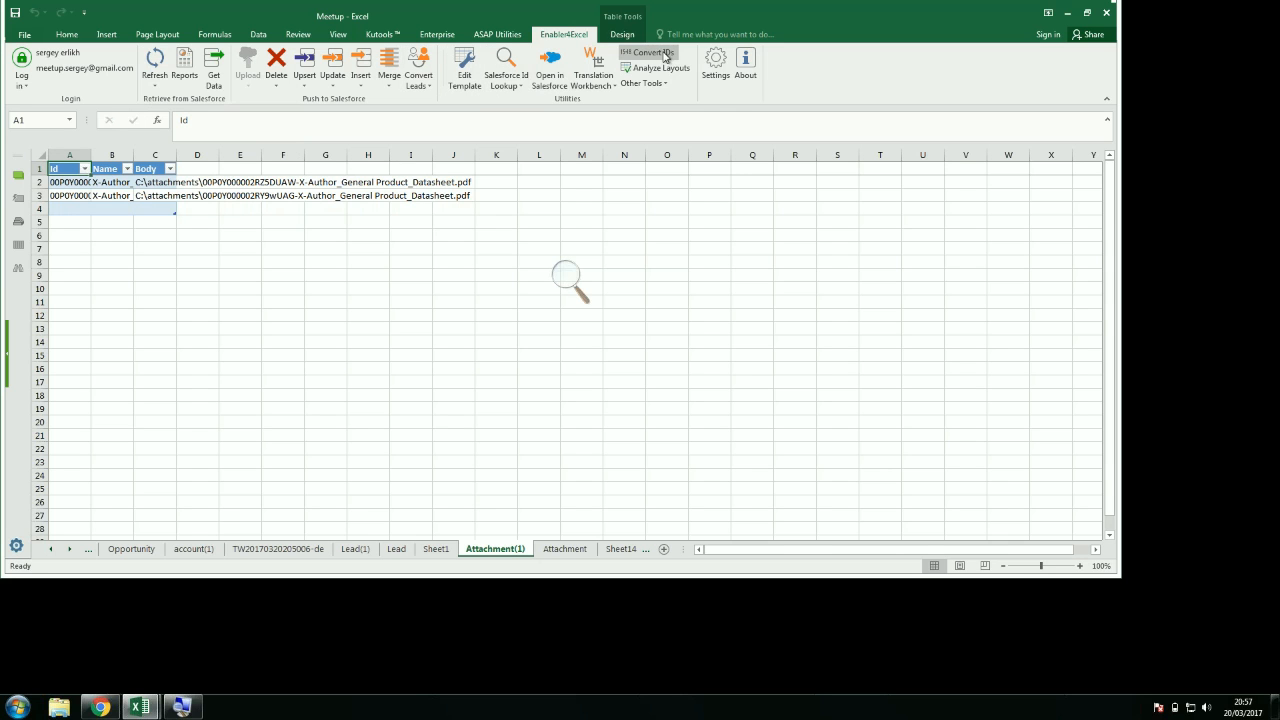
Run Field Utilization on the Account object for the Type field across all records
{"action": "left_click", "coordinate": [664, 84]}
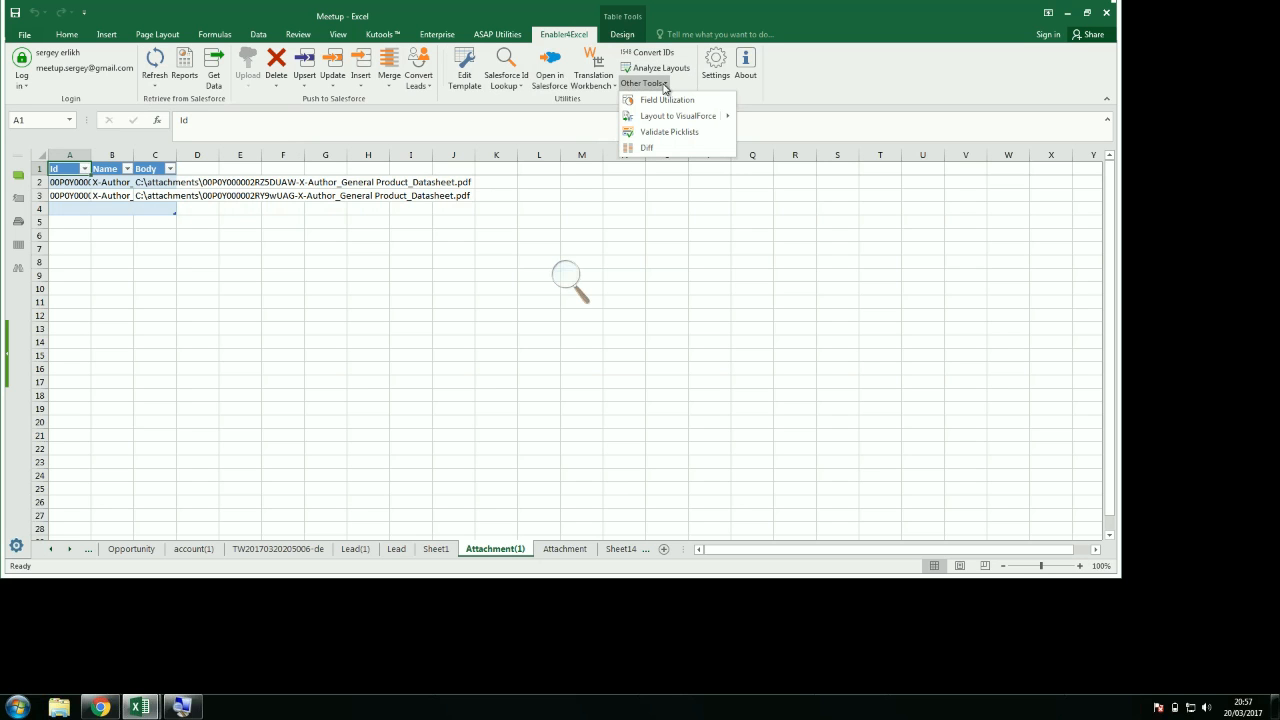
{"action": "left_click", "coordinate": [677, 104]}
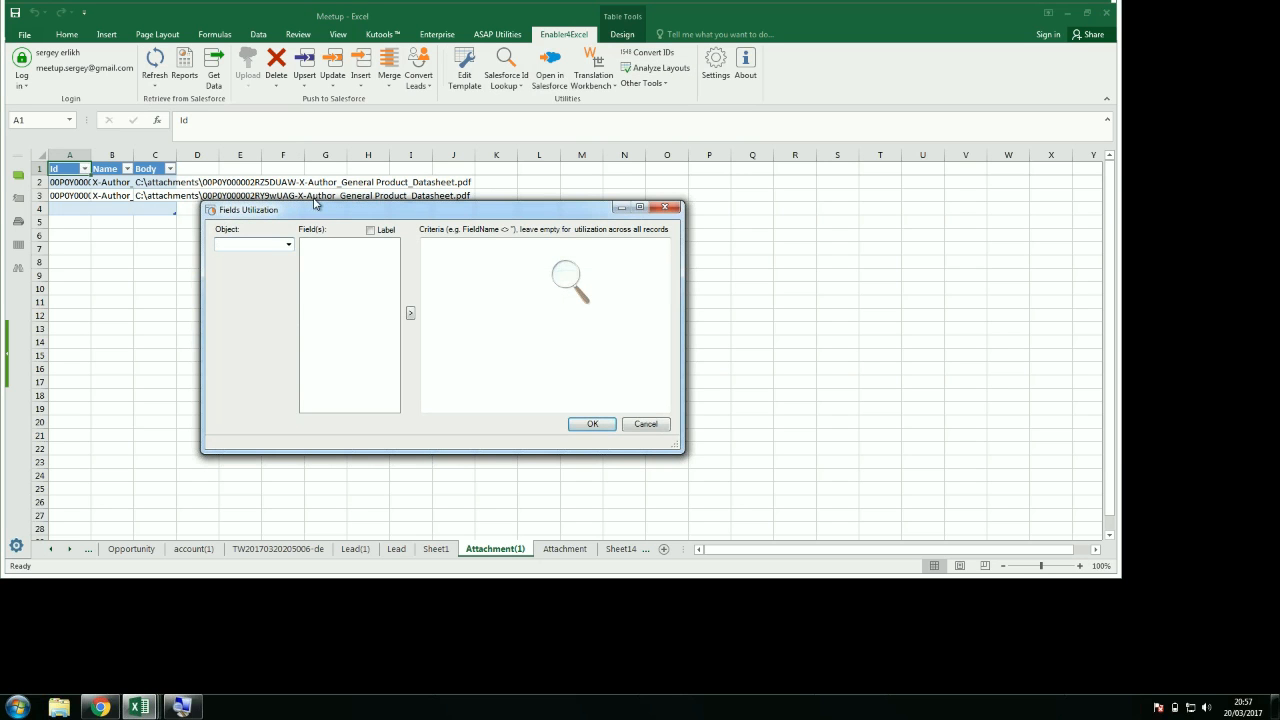
{"action": "left_click", "coordinate": [288, 245]}
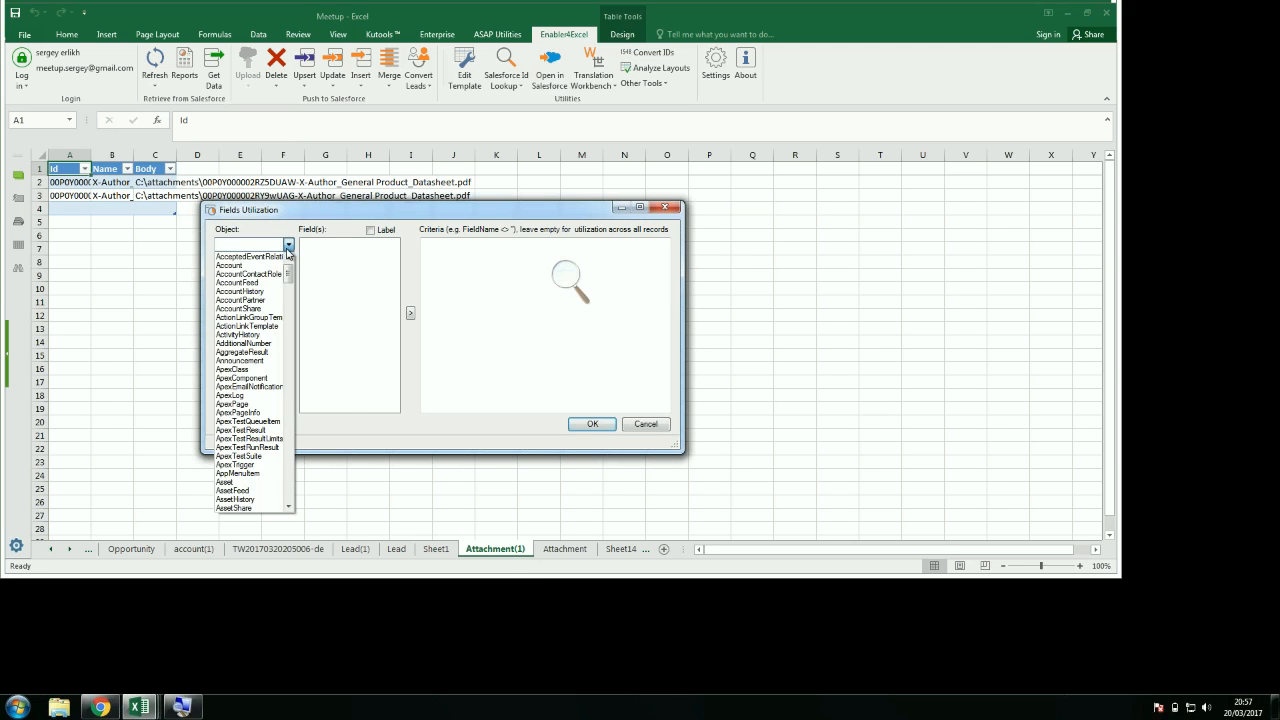
{"action": "left_click", "coordinate": [265, 265]}
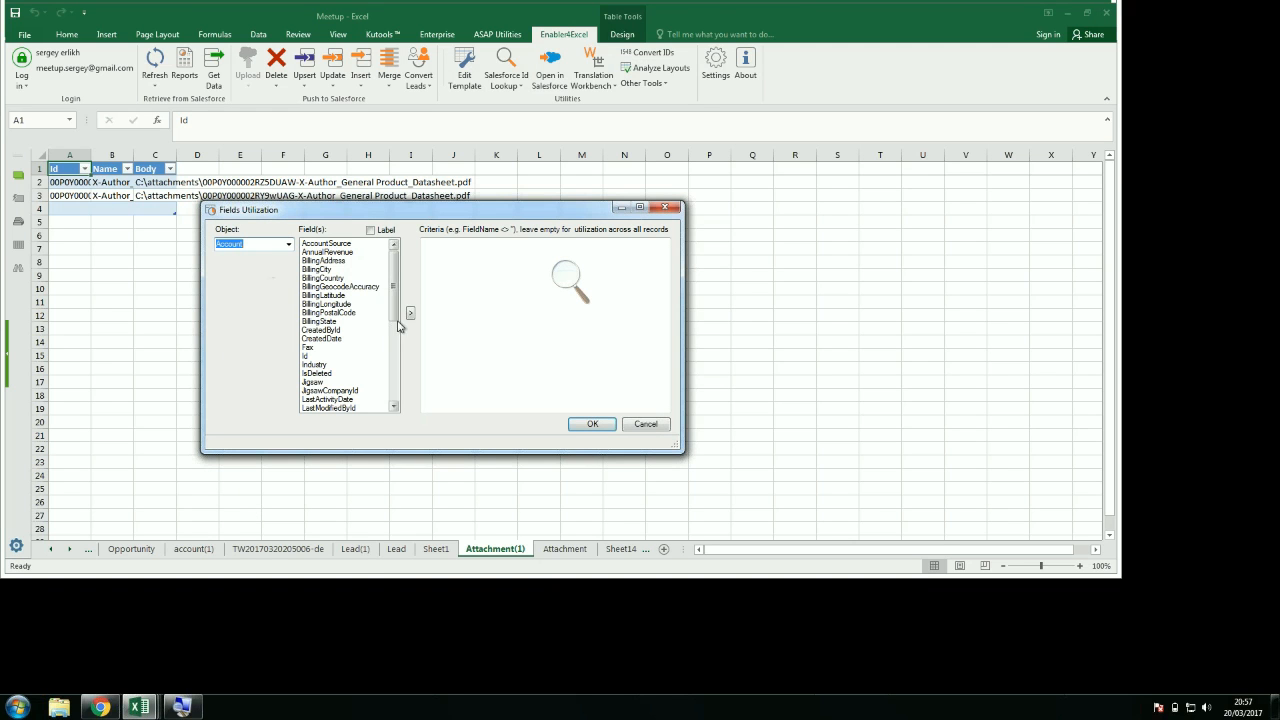
{"action": "left_click_drag", "start_coordinate": [392, 330], "coordinate": [392, 405]}
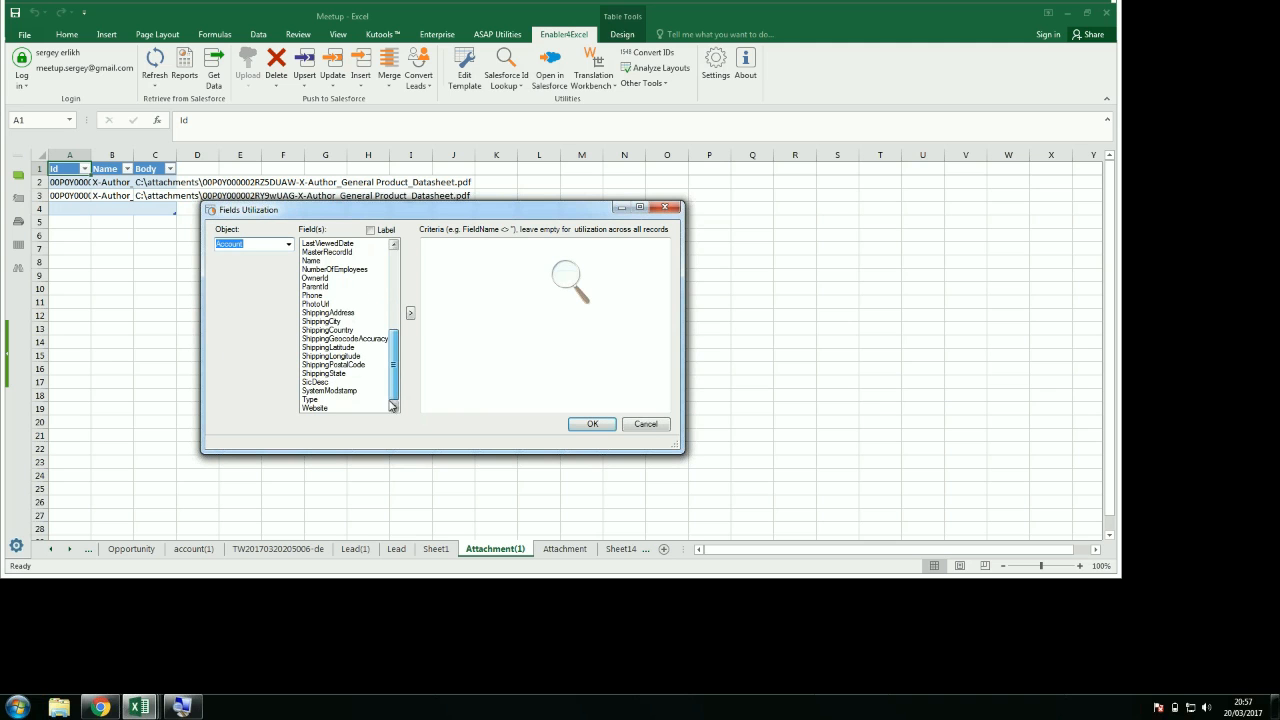
{"action": "left_click", "coordinate": [322, 399]}
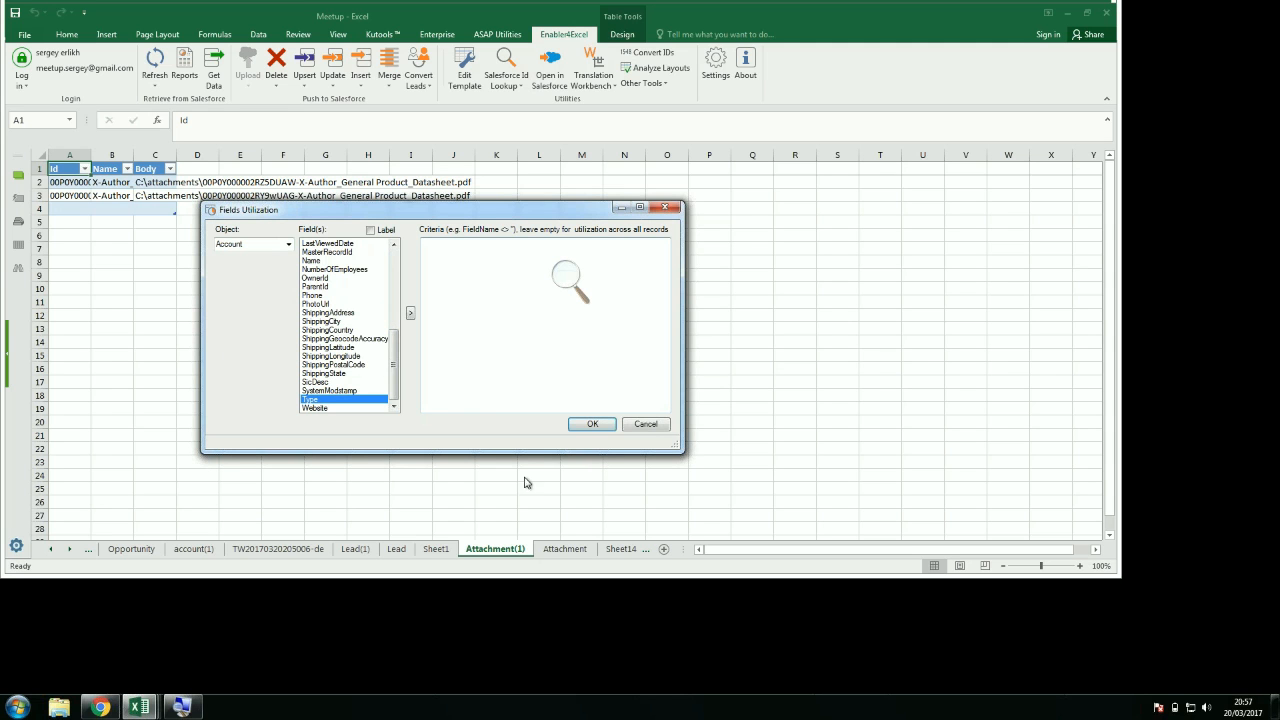
{"action": "left_click", "coordinate": [592, 424]}
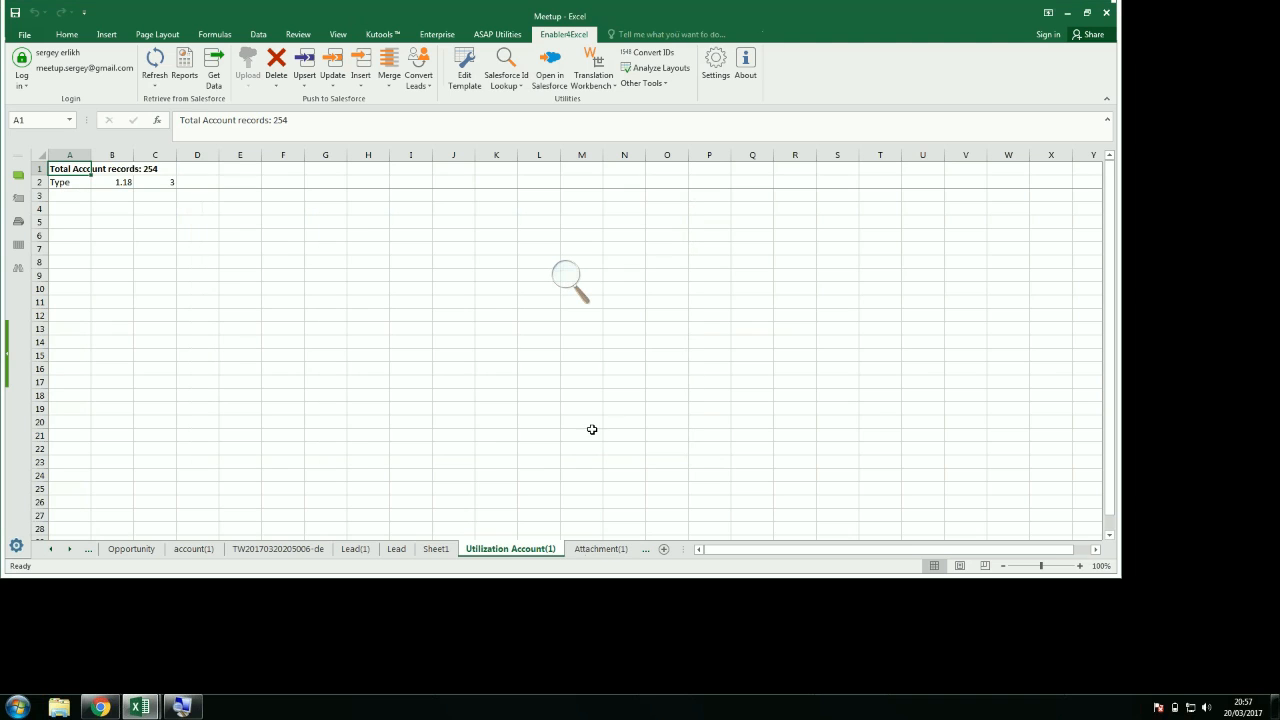
Widen columns A, B and C of the Account utilization sheet and inspect the Type row's values
{"action": "left_click_drag", "start_coordinate": [133, 152], "coordinate": [171, 152]}
{"action": "left_click_drag", "start_coordinate": [91, 154], "coordinate": [157, 153]}
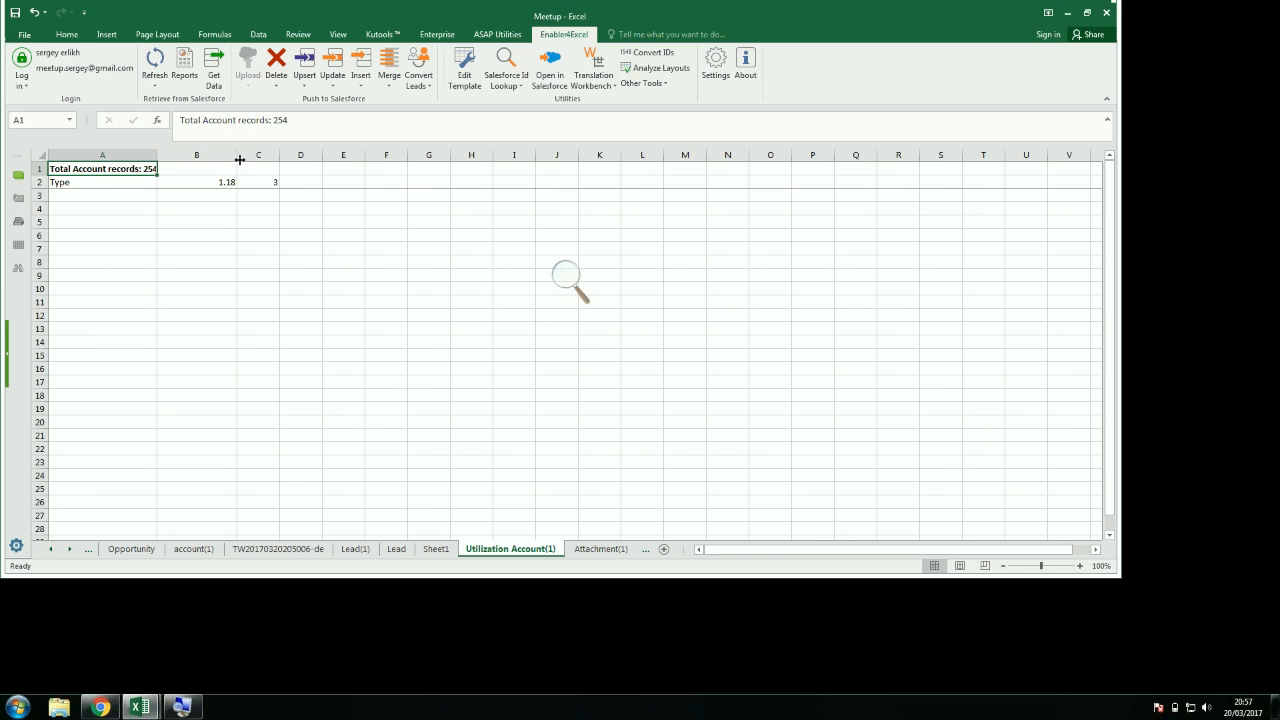
{"action": "left_click_drag", "start_coordinate": [279, 156], "coordinate": [298, 156]}
{"action": "left_click_drag", "start_coordinate": [155, 156], "coordinate": [195, 156]}
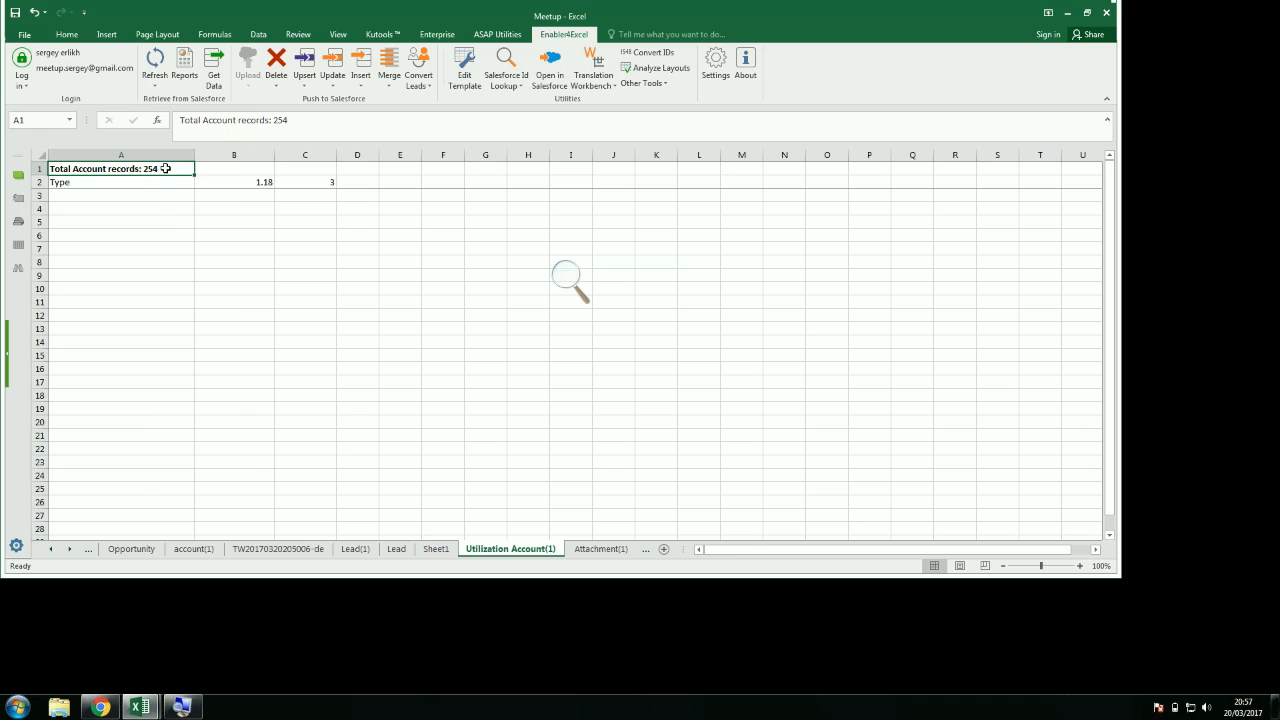
{"action": "left_click", "coordinate": [322, 184]}
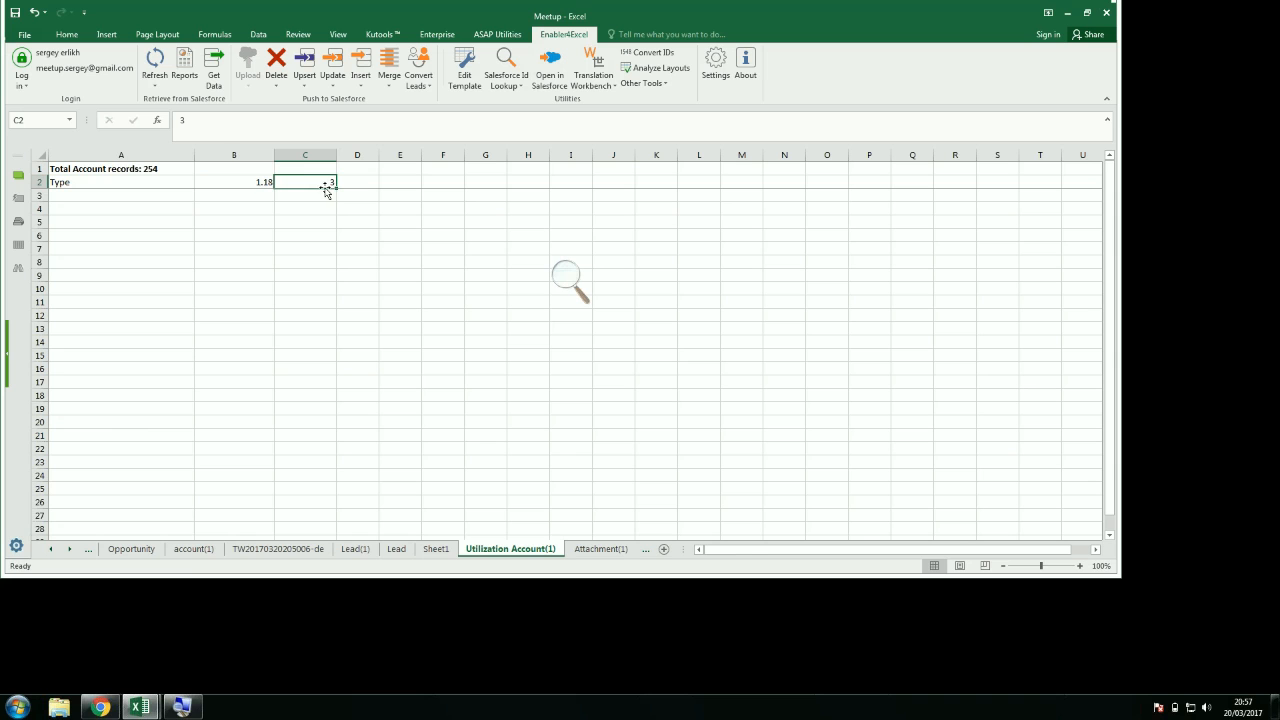
{"action": "left_click", "coordinate": [238, 181]}
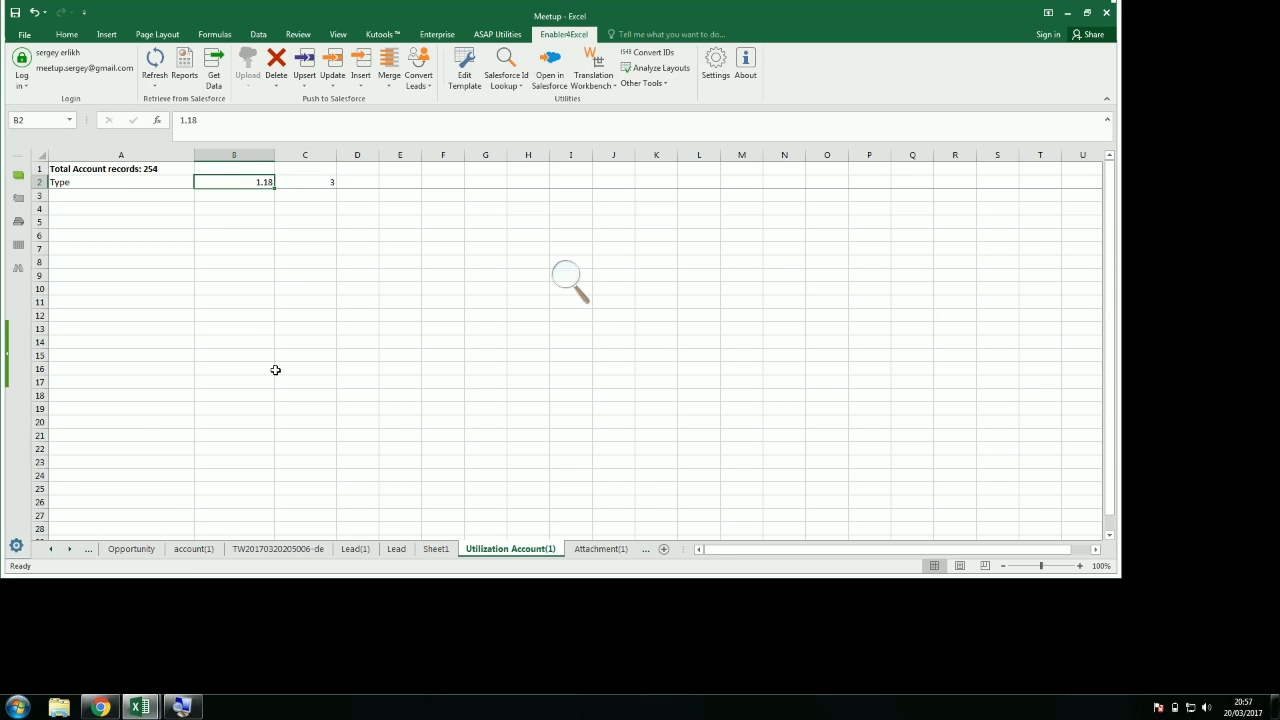
{"action": "left_click", "coordinate": [663, 84]}
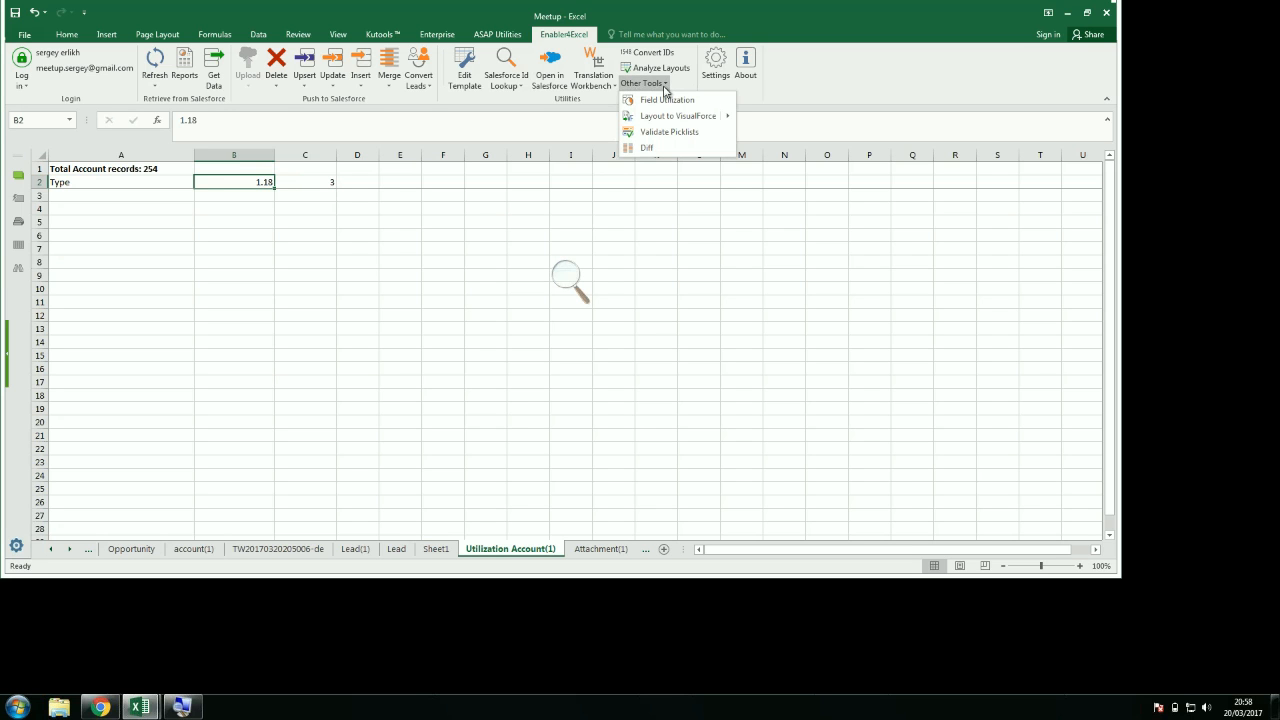
{"action": "left_click", "coordinate": [806, 86]}
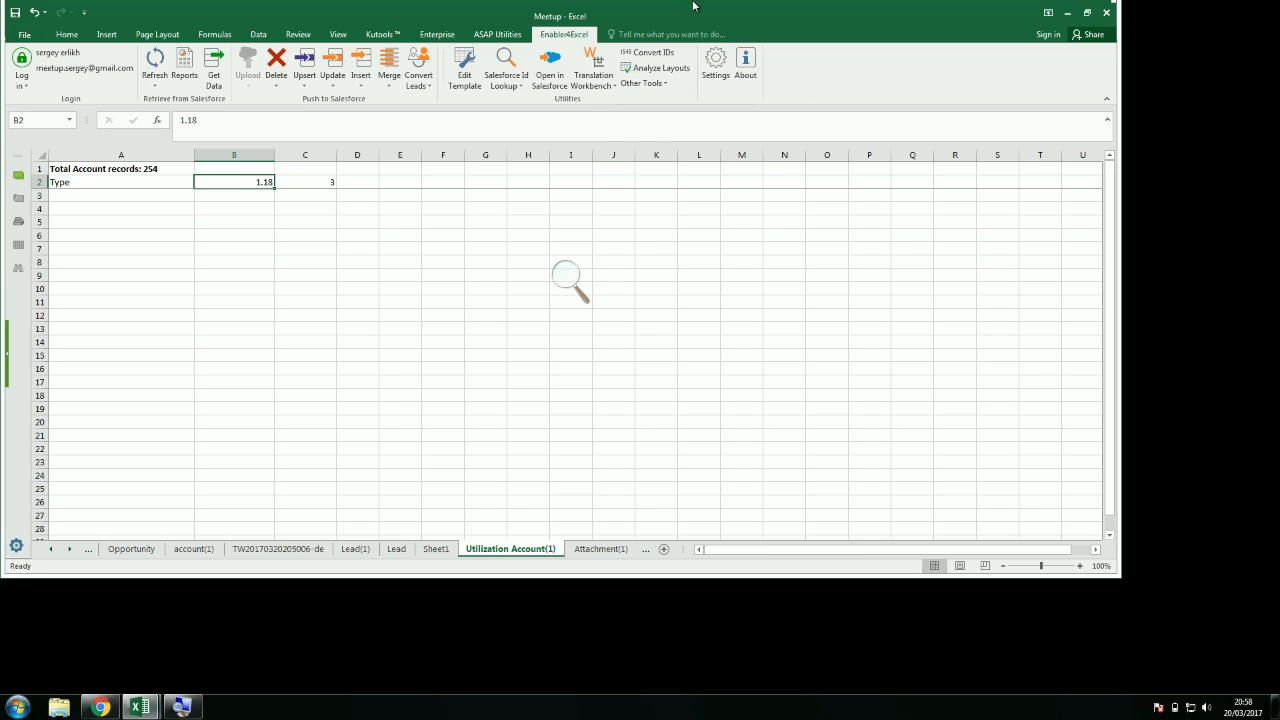
Switch to the PowerPoint presentation, select slide 13 "X-Author by Apttus", make the window full screen and start the slide show
{"action": "key", "text": "ctrl+Left"}
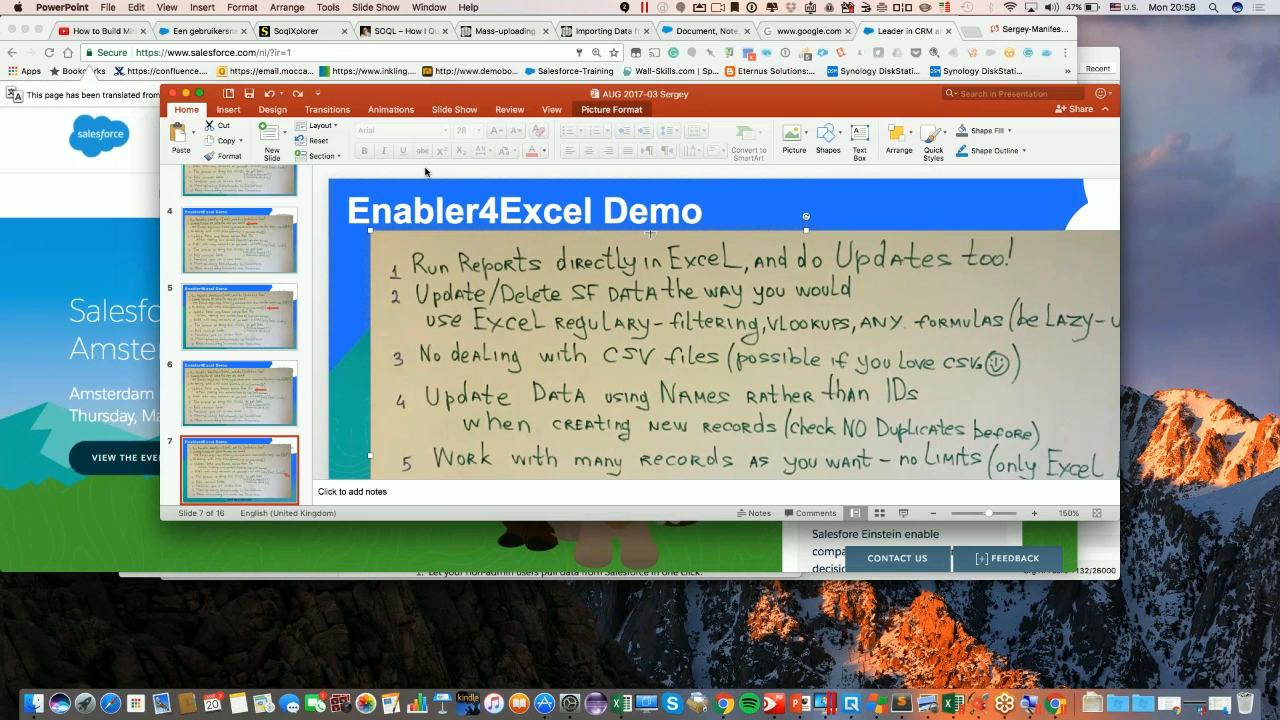
{"action": "scroll", "coordinate": [235, 310], "scroll_direction": "down", "scroll_amount": 5}
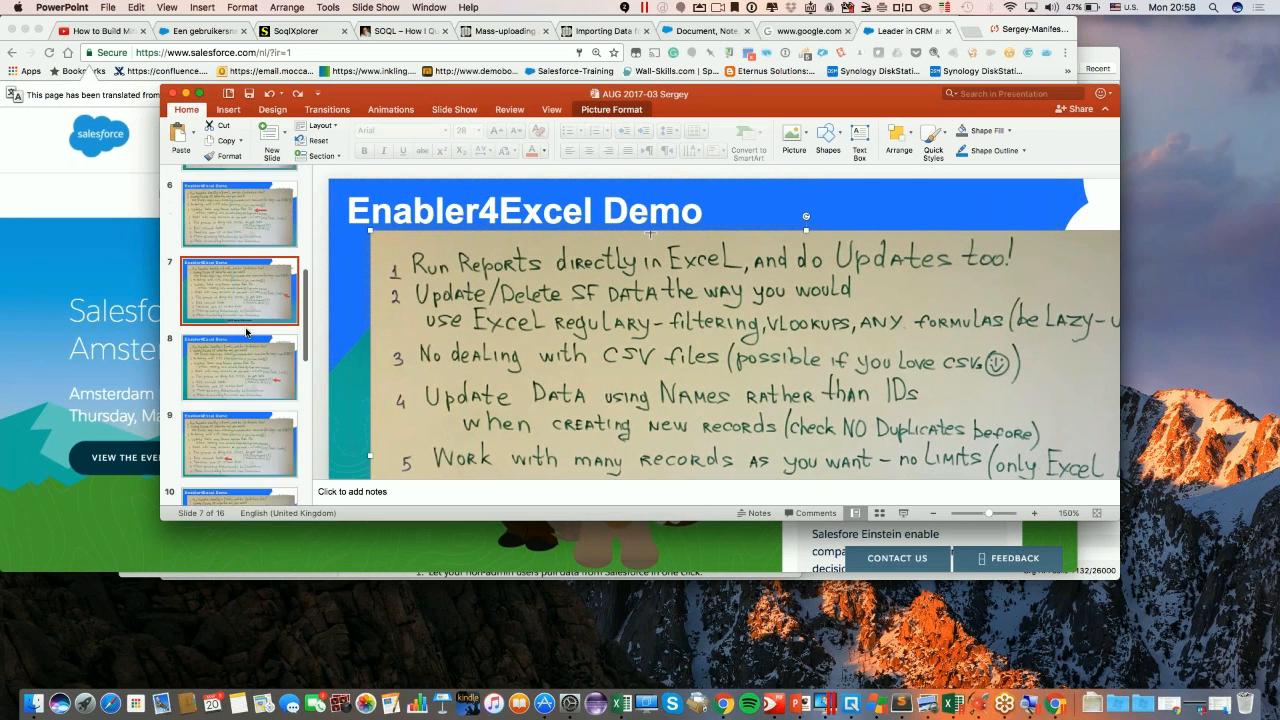
{"action": "scroll", "coordinate": [247, 406], "scroll_direction": "down", "scroll_amount": 8}
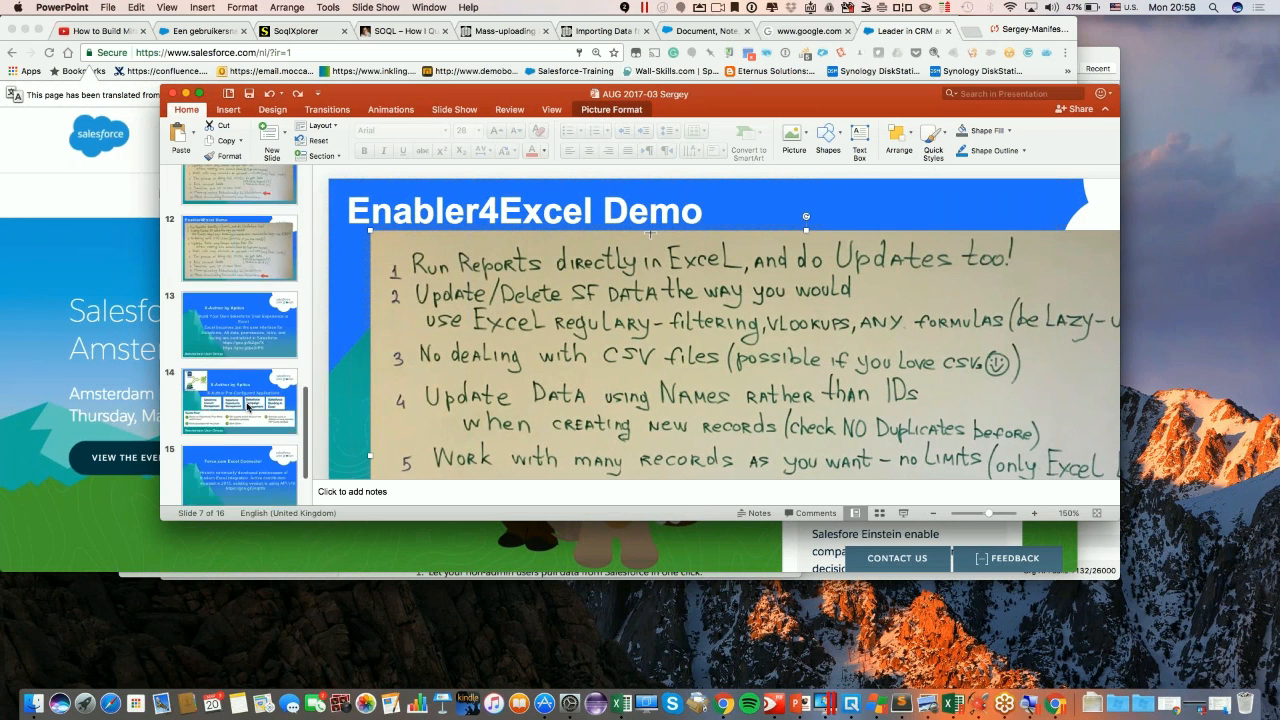
{"action": "left_click", "coordinate": [238, 340]}
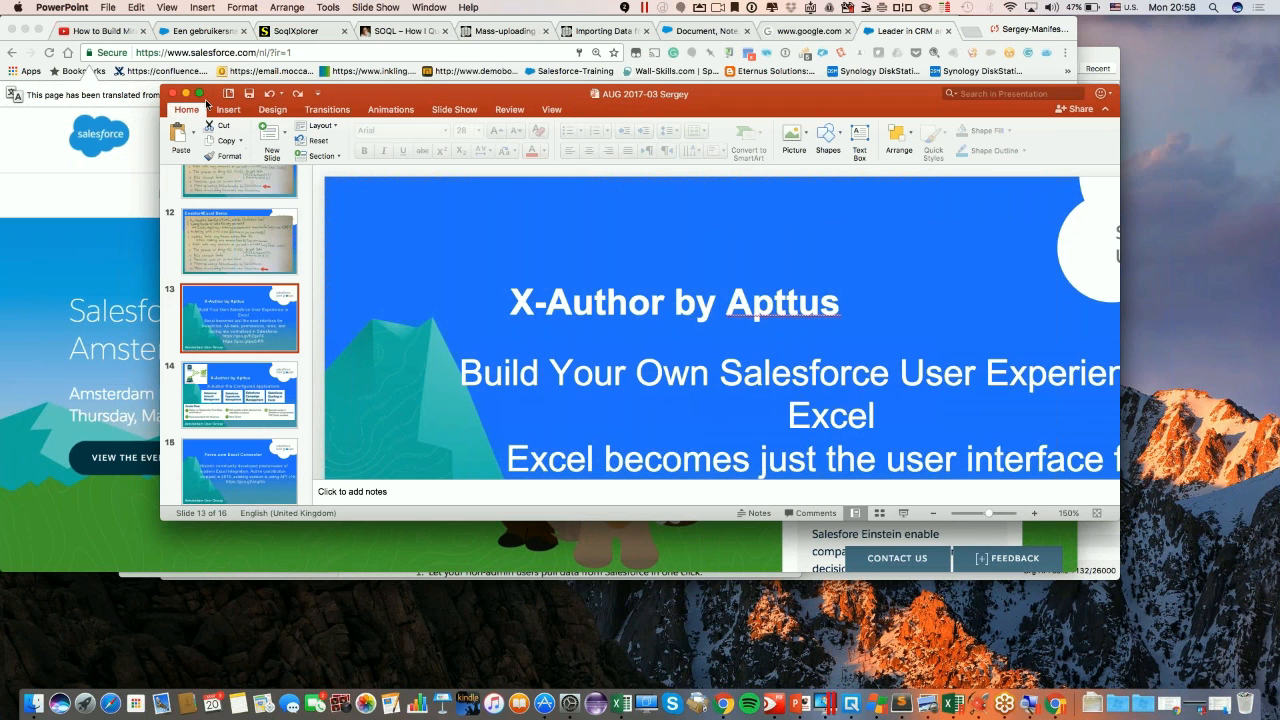
{"action": "left_click", "coordinate": [200, 94]}
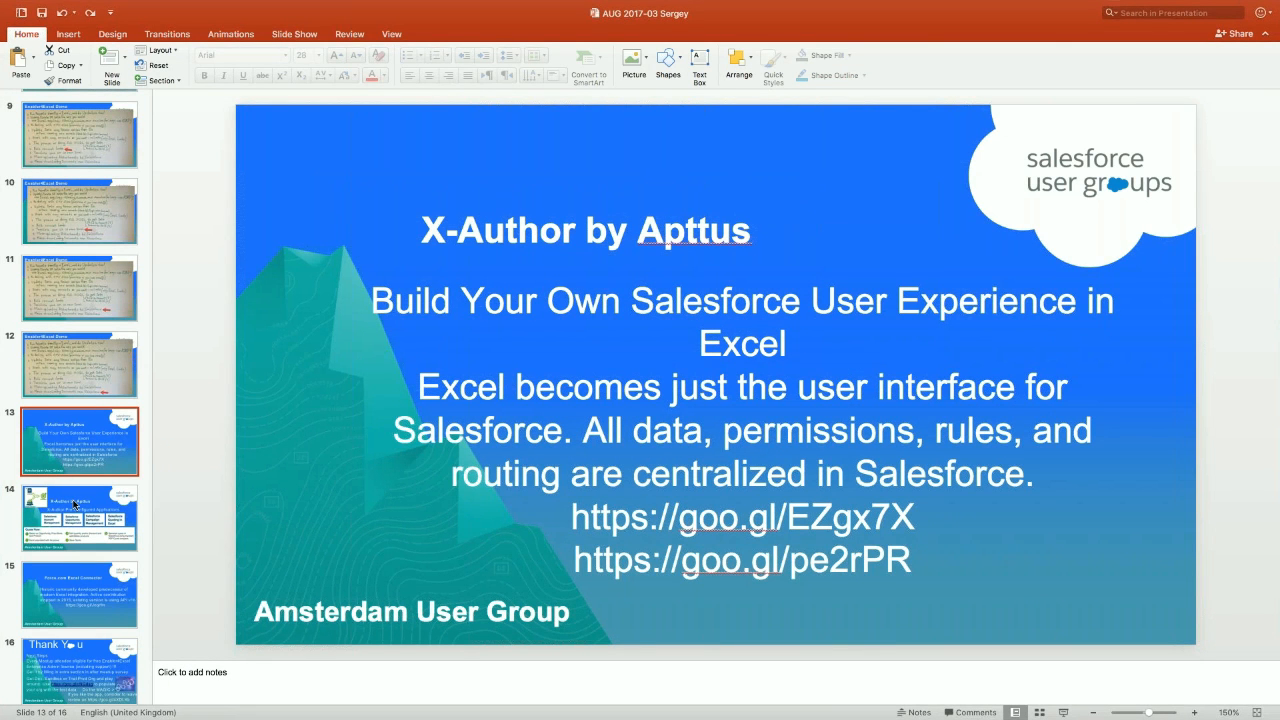
{"action": "left_click", "coordinate": [1062, 714]}
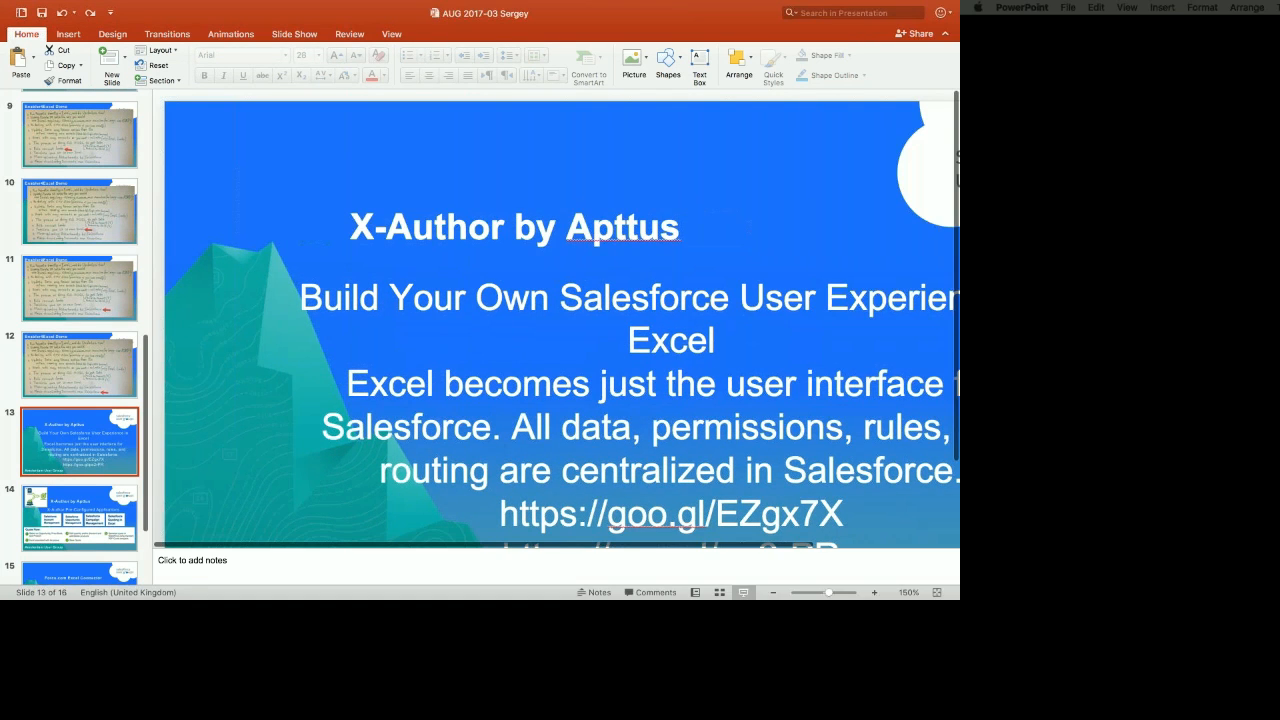